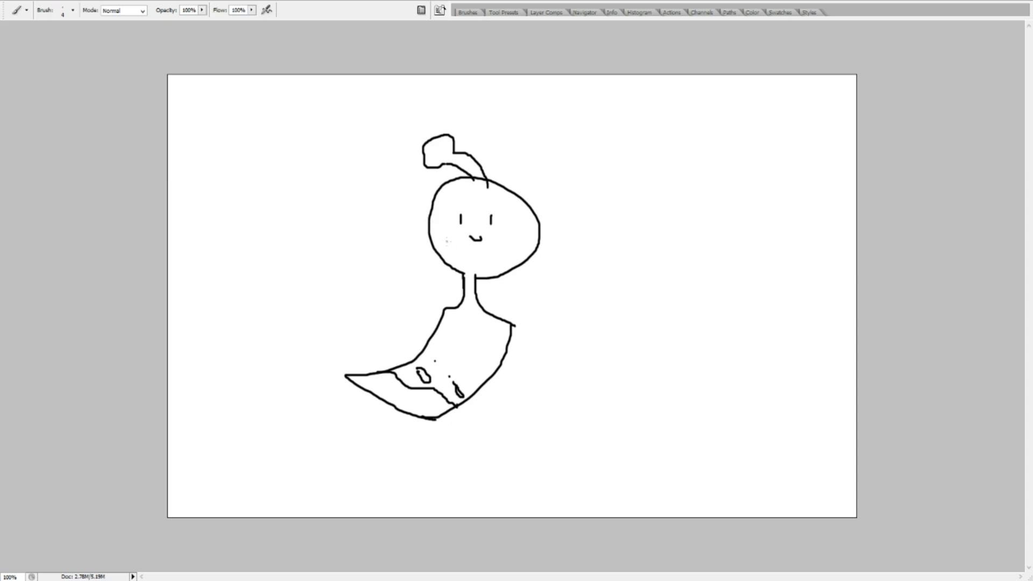
pyautogui.moveTo(453, 237)
pyautogui.mouseDown()
pyautogui.moveTo(443, 231)
pyautogui.moveTo(443, 253)
pyautogui.moveTo(457, 242)
pyautogui.moveTo(441, 254)
pyautogui.moveTo(457, 250)
pyautogui.mouseUp()
pyautogui.hotkey('ctrl', 'z')
pyautogui.moveTo(519, 246)
pyautogui.mouseDown()
pyautogui.moveTo(509, 238)
pyautogui.moveTo(499, 253)
pyautogui.moveTo(514, 261)
pyautogui.mouseUp()
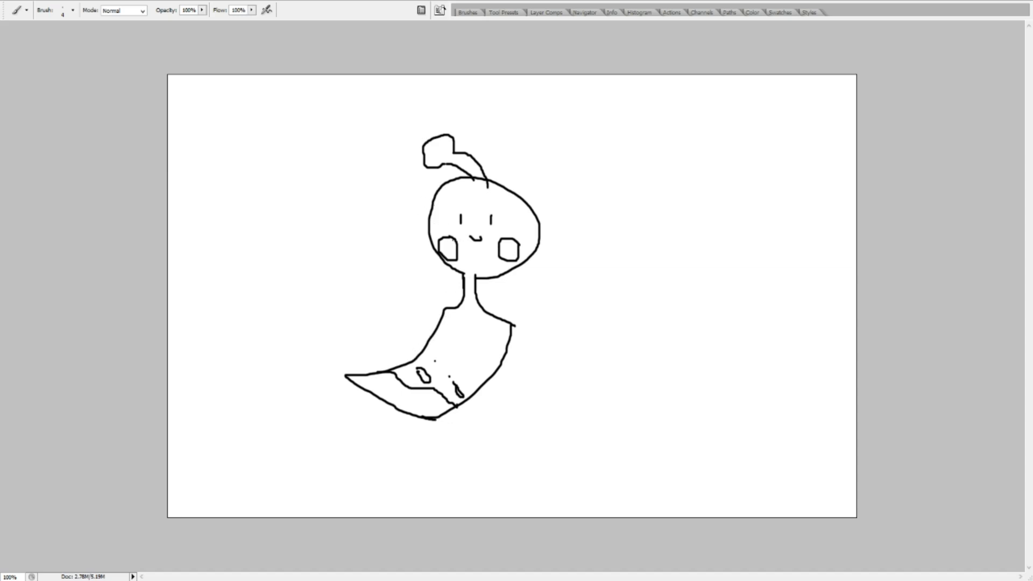
pyautogui.hotkey('ctrl', 'z')
pyautogui.hotkey('ctrl', 'z')
pyautogui.hotkey('ctrl', 'z')
pyautogui.hotkey('ctrl', 'z')
pyautogui.hotkey('ctrl', 'z')
pyautogui.press('e')
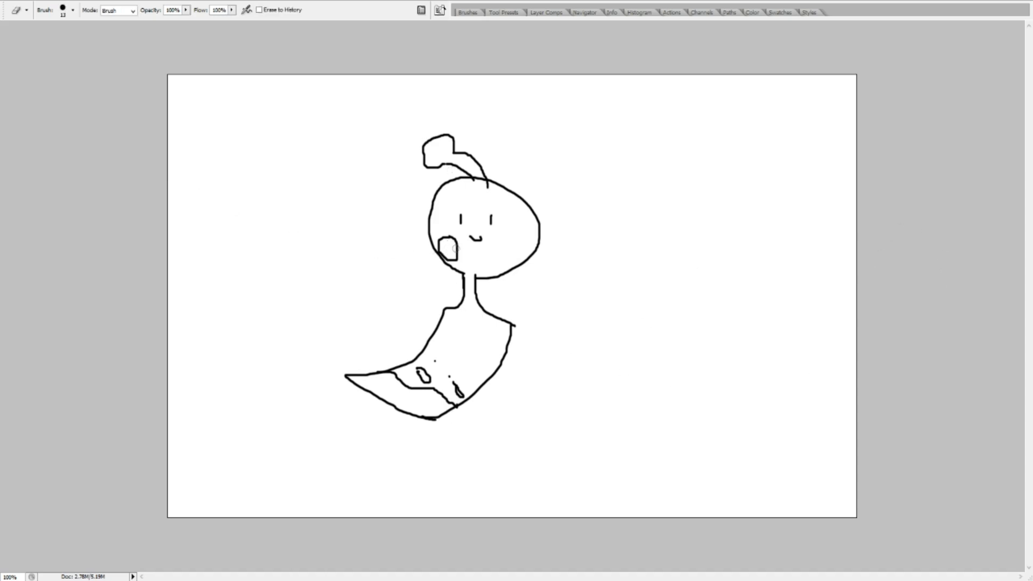
pyautogui.moveTo(439, 240)
pyautogui.mouseDown()
pyautogui.moveTo(450, 235)
pyautogui.moveTo(460, 251)
pyautogui.moveTo(448, 261)
pyautogui.moveTo(439, 239)
pyautogui.moveTo(460, 240)
pyautogui.moveTo(456, 251)
pyautogui.mouseUp()
# Draw fresh brush strokes over the character's two cheeks and beside its left eye
pyautogui.press('b')
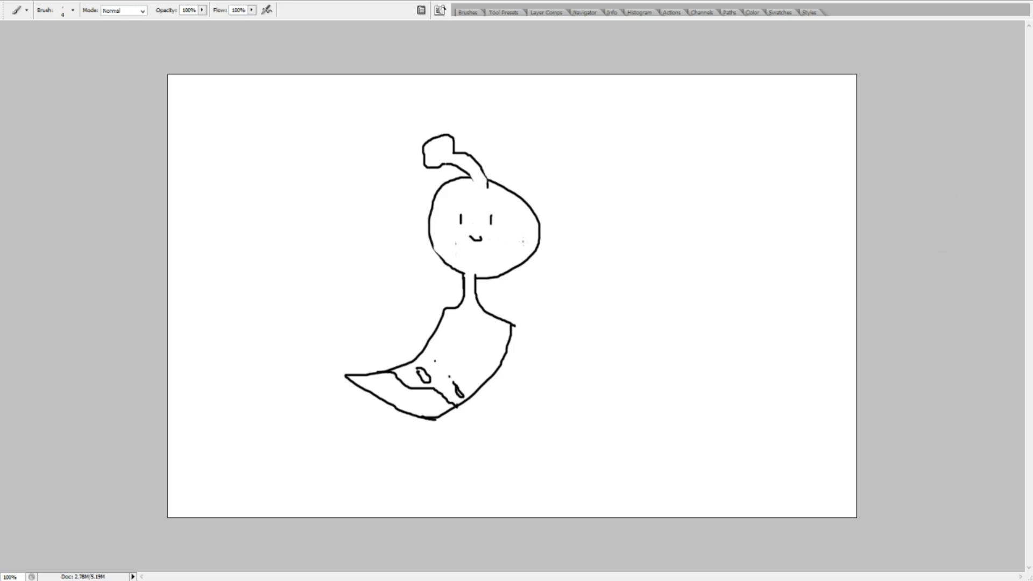
pyautogui.moveTo(536, 249)
pyautogui.mouseDown()
pyautogui.moveTo(515, 238)
pyautogui.moveTo(498, 263)
pyautogui.mouseUp()
pyautogui.moveTo(431, 236)
pyautogui.mouseDown()
pyautogui.moveTo(457, 252)
pyautogui.moveTo(453, 264)
pyautogui.mouseUp()
pyautogui.moveTo(453, 205); pyautogui.dragTo(473, 222)
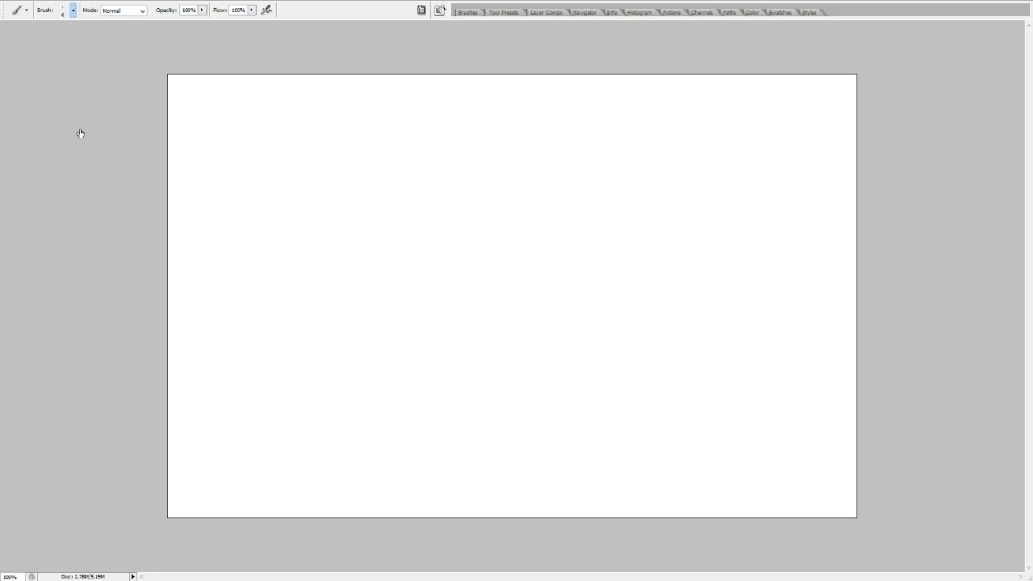
# Enlarge the brush to 9 px and sketch a rough oval body near the middle of the blank canvas
pyautogui.press(']')
pyautogui.press(']')
pyautogui.press(']')
pyautogui.press(']')
pyautogui.press(']')
pyautogui.moveTo(427, 334)
pyautogui.mouseDown()
pyautogui.moveTo(450, 301)
pyautogui.moveTo(493, 311)
pyautogui.moveTo(423, 355)
pyautogui.moveTo(438, 361)
pyautogui.moveTo(479, 343)
pyautogui.moveTo(507, 359)
pyautogui.mouseUp()
pyautogui.moveTo(450, 380)
pyautogui.mouseDown()
pyautogui.moveTo(507, 360)
pyautogui.moveTo(521, 341)
pyautogui.mouseUp()
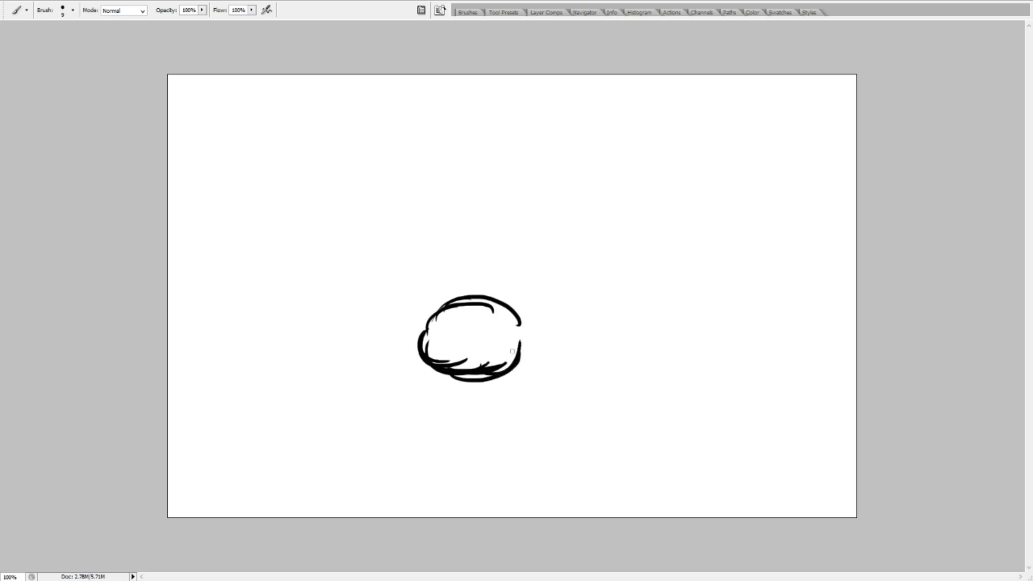
# Thicken and round the oval body's outline with repeated strokes along its sides, top and lower edge
pyautogui.moveTo(508, 304); pyautogui.dragTo(515, 362)
pyautogui.moveTo(430, 374)
pyautogui.mouseDown()
pyautogui.moveTo(412, 345)
pyautogui.moveTo(441, 305)
pyautogui.mouseUp()
pyautogui.moveTo(415, 352); pyautogui.dragTo(451, 297)
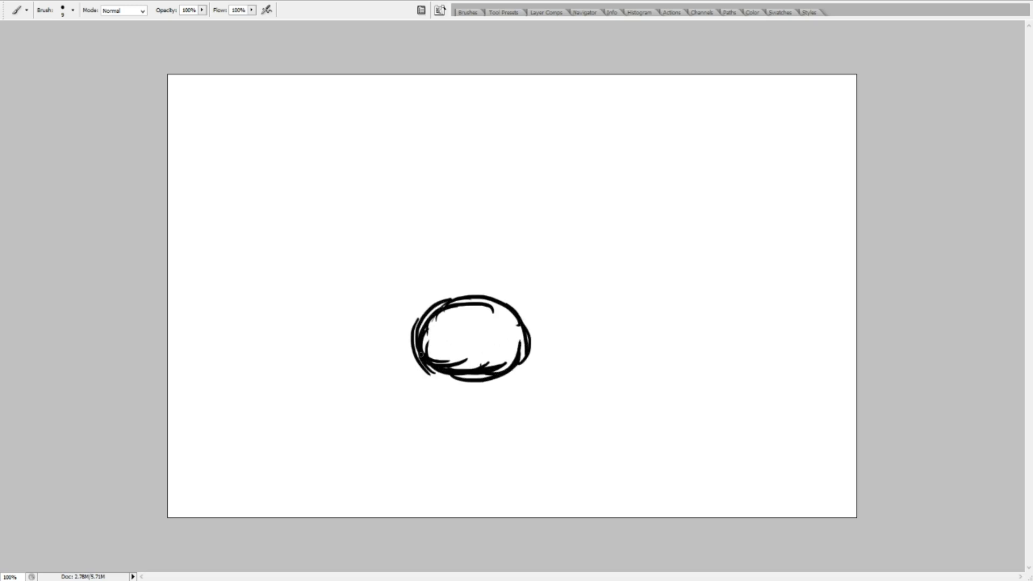
pyautogui.moveTo(420, 330)
pyautogui.mouseDown()
pyautogui.moveTo(524, 312)
pyautogui.moveTo(531, 333)
pyautogui.mouseUp()
pyautogui.moveTo(480, 300); pyautogui.dragTo(526, 344)
pyautogui.moveTo(430, 368)
pyautogui.mouseDown()
pyautogui.moveTo(479, 385)
pyautogui.moveTo(519, 368)
pyautogui.moveTo(534, 329)
pyautogui.moveTo(416, 365)
pyautogui.moveTo(460, 385)
pyautogui.moveTo(410, 322)
pyautogui.moveTo(413, 342)
pyautogui.mouseUp()
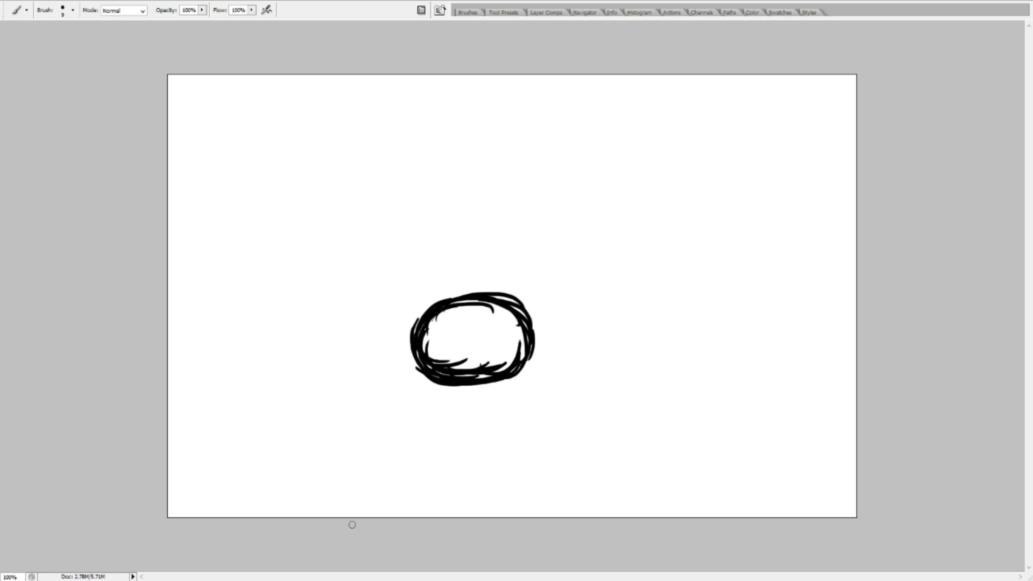
# Clear the stray sketch lines inside the oval body and close the gaps in its outline
pyautogui.moveTo(487, 365)
pyautogui.mouseDown()
pyautogui.moveTo(438, 349)
pyautogui.moveTo(427, 360)
pyautogui.moveTo(438, 364)
pyautogui.moveTo(503, 322)
pyautogui.moveTo(486, 306)
pyautogui.moveTo(449, 317)
pyautogui.moveTo(517, 346)
pyautogui.moveTo(474, 369)
pyautogui.moveTo(514, 350)
pyautogui.moveTo(487, 372)
pyautogui.moveTo(512, 336)
pyautogui.moveTo(517, 353)
pyautogui.moveTo(518, 329)
pyautogui.moveTo(520, 353)
pyautogui.moveTo(510, 317)
pyautogui.moveTo(494, 363)
pyautogui.moveTo(478, 344)
pyautogui.moveTo(464, 367)
pyautogui.moveTo(441, 370)
pyautogui.moveTo(424, 358)
pyautogui.moveTo(451, 341)
pyautogui.mouseUp()
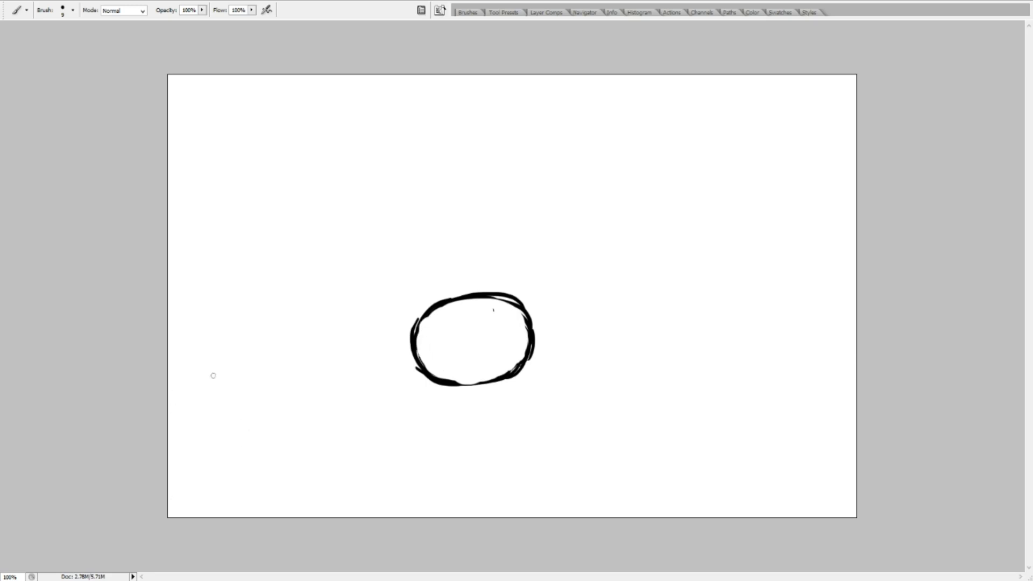
pyautogui.moveTo(416, 328)
pyautogui.mouseDown()
pyautogui.moveTo(419, 317)
pyautogui.moveTo(428, 341)
pyautogui.mouseUp()
pyautogui.moveTo(461, 382); pyautogui.dragTo(484, 380)
# Draw a rounded spot at each upper side of the body and small feet beneath it
pyautogui.moveTo(488, 298)
pyautogui.mouseDown()
pyautogui.moveTo(475, 315)
pyautogui.moveTo(514, 319)
pyautogui.moveTo(508, 303)
pyautogui.mouseUp()
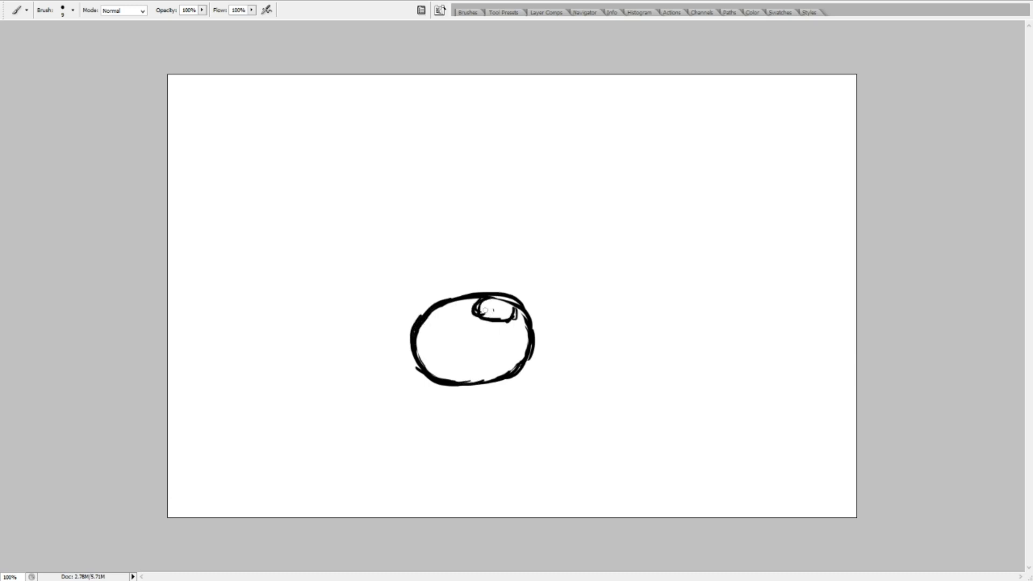
pyautogui.moveTo(424, 331)
pyautogui.mouseDown()
pyautogui.moveTo(444, 307)
pyautogui.moveTo(449, 321)
pyautogui.mouseUp()
pyautogui.moveTo(428, 374)
pyautogui.mouseDown()
pyautogui.moveTo(431, 397)
pyautogui.moveTo(456, 387)
pyautogui.moveTo(506, 394)
pyautogui.moveTo(534, 360)
pyautogui.moveTo(512, 378)
pyautogui.moveTo(531, 381)
pyautogui.mouseUp()
pyautogui.moveTo(454, 396)
pyautogui.mouseDown()
pyautogui.moveTo(461, 382)
pyautogui.moveTo(469, 394)
pyautogui.mouseUp()
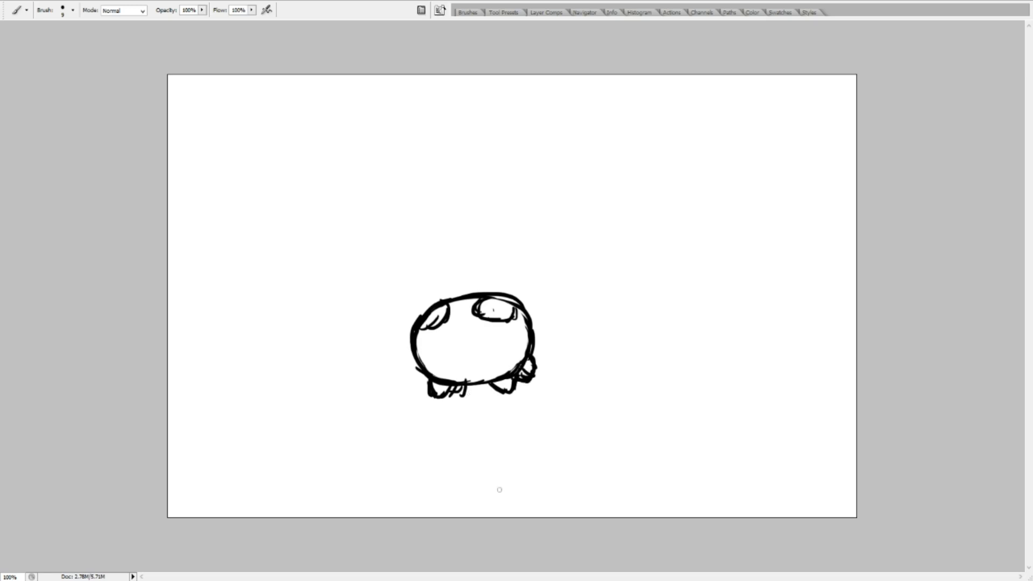
# Shade the small rear foot and remove the body outline where it crosses the front feet
pyautogui.moveTo(444, 398); pyautogui.dragTo(469, 394)
pyautogui.moveTo(466, 383)
pyautogui.mouseDown()
pyautogui.moveTo(440, 384)
pyautogui.moveTo(434, 370)
pyautogui.mouseUp()
pyautogui.hotkey('ctrl', 'z')
pyautogui.moveTo(508, 379)
pyautogui.mouseDown()
pyautogui.moveTo(498, 370)
pyautogui.moveTo(503, 380)
pyautogui.mouseUp()
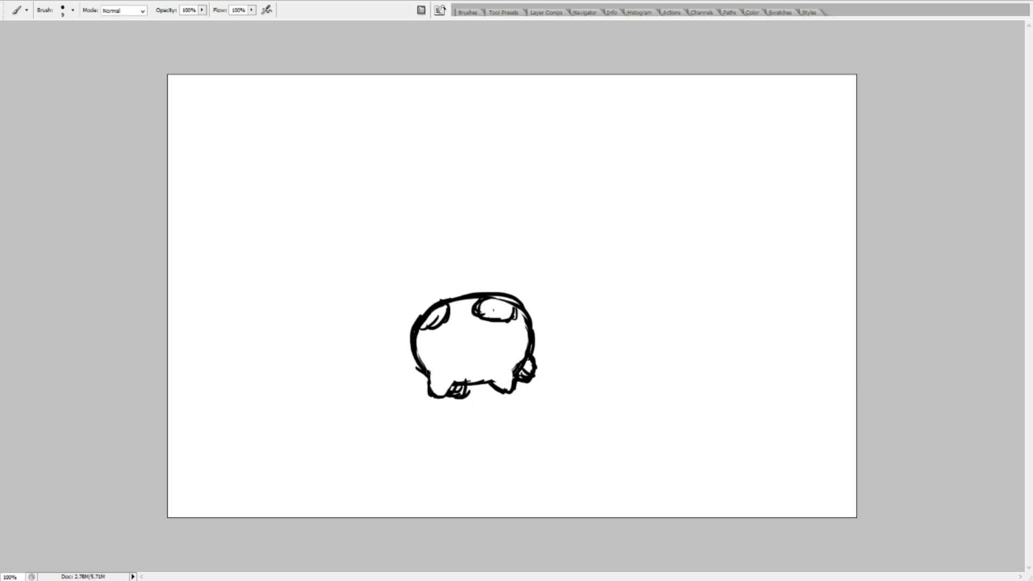
# Touch up the left front leg and draw two half-closed eyes with a frowning mouth
pyautogui.moveTo(427, 370)
pyautogui.mouseDown()
pyautogui.moveTo(429, 390)
pyautogui.moveTo(447, 394)
pyautogui.moveTo(455, 381)
pyautogui.mouseUp()
pyautogui.moveTo(448, 366)
pyautogui.mouseDown()
pyautogui.moveTo(477, 364)
pyautogui.moveTo(434, 351)
pyautogui.moveTo(449, 339)
pyautogui.moveTo(437, 357)
pyautogui.moveTo(470, 355)
pyautogui.moveTo(466, 342)
pyautogui.moveTo(480, 344)
pyautogui.moveTo(442, 352)
pyautogui.moveTo(473, 342)
pyautogui.mouseUp()
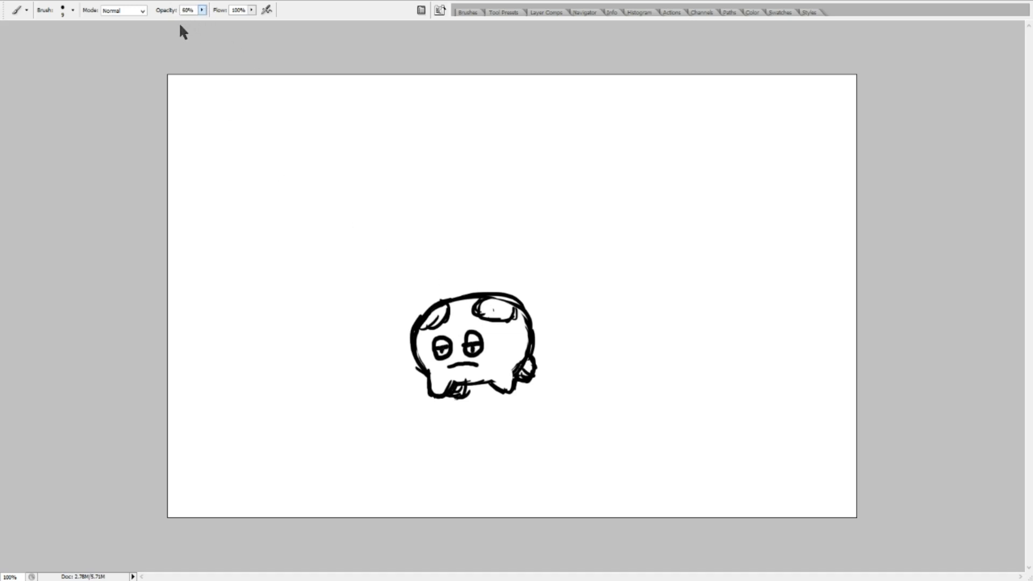
# Set the brush opacity to 48% and draw wavy grey flames rising from the creature's back
pyautogui.press('4')
pyautogui.press('8')
pyautogui.moveTo(477, 293)
pyautogui.mouseDown()
pyautogui.moveTo(509, 197)
pyautogui.moveTo(507, 274)
pyautogui.moveTo(506, 188)
pyautogui.mouseUp()
pyautogui.moveTo(423, 327)
pyautogui.mouseDown()
pyautogui.moveTo(390, 221)
pyautogui.moveTo(422, 256)
pyautogui.moveTo(429, 234)
pyautogui.moveTo(452, 310)
pyautogui.moveTo(432, 315)
pyautogui.moveTo(386, 300)
pyautogui.moveTo(349, 242)
pyautogui.moveTo(424, 294)
pyautogui.moveTo(443, 215)
pyautogui.moveTo(467, 272)
pyautogui.moveTo(516, 250)
pyautogui.moveTo(539, 261)
pyautogui.moveTo(529, 313)
pyautogui.mouseUp()
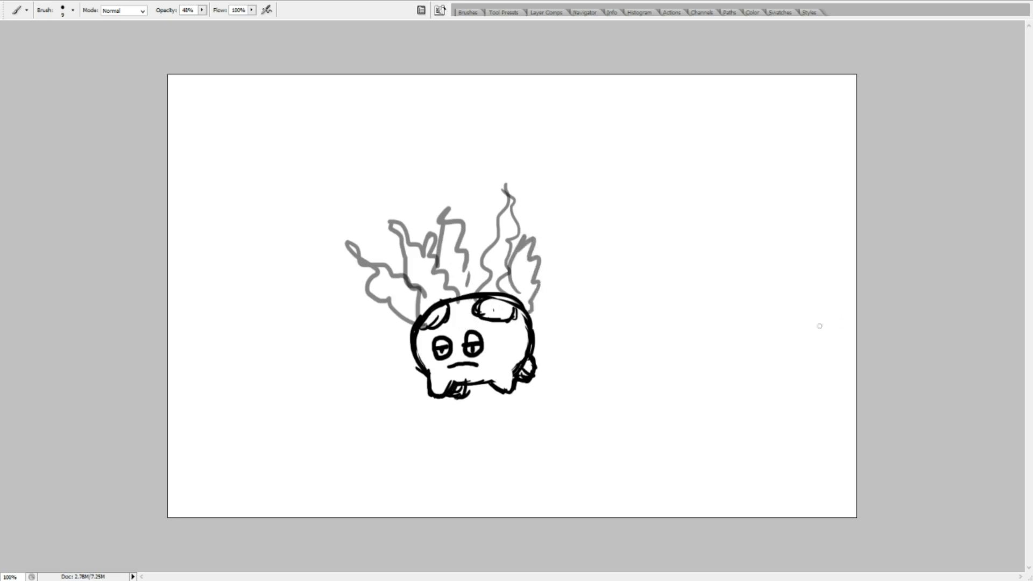
# Paint both of the creature's eyes solid red with the brush at 100% opacity
pyautogui.press('i')
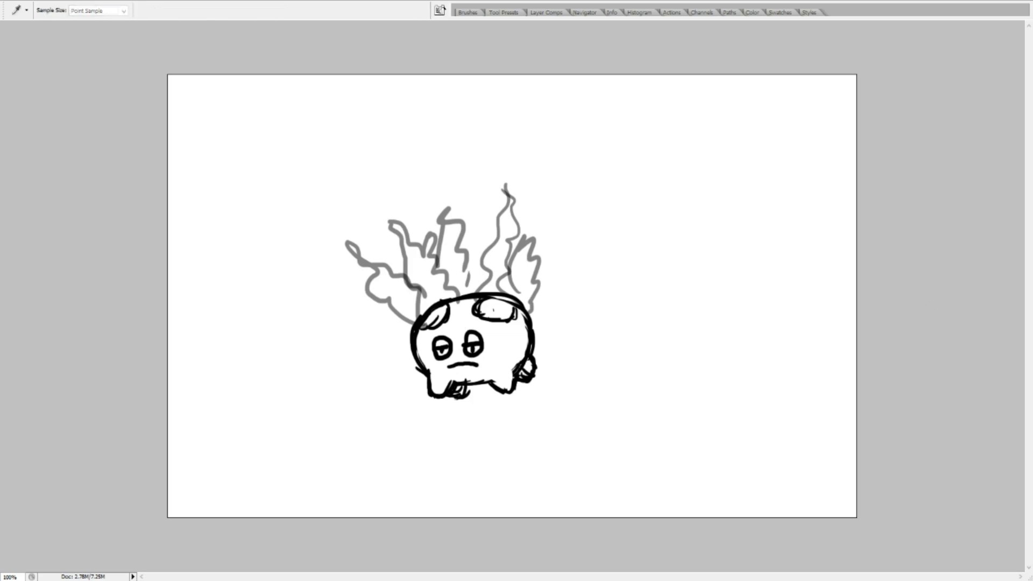
pyautogui.press('b')
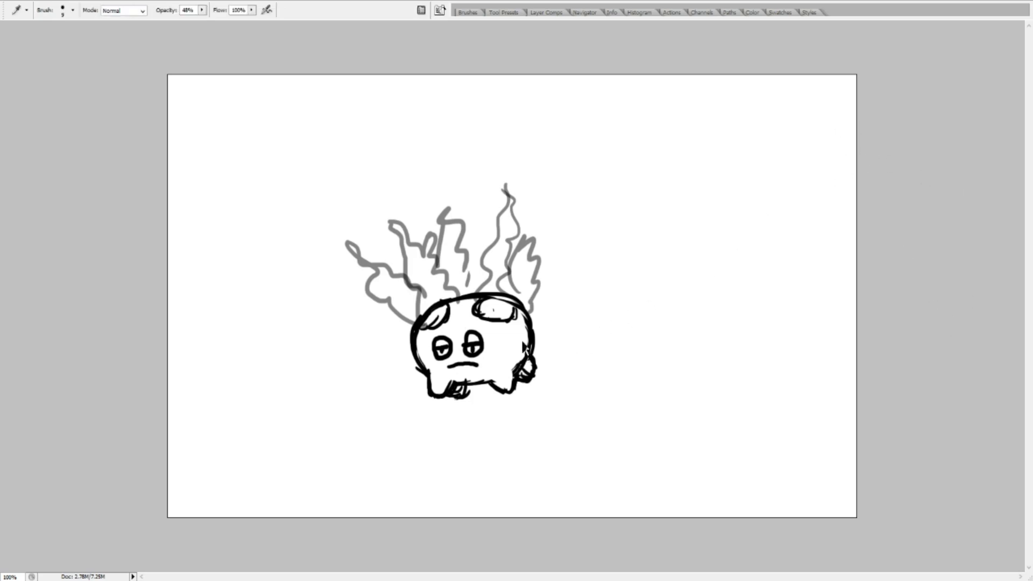
pyautogui.click(472, 349)
pyautogui.moveTo(472, 348); pyautogui.dragTo(473, 347)
pyautogui.moveTo(472, 348)
pyautogui.mouseDown()
pyautogui.moveTo(441, 348)
pyautogui.moveTo(476, 329)
pyautogui.mouseUp()
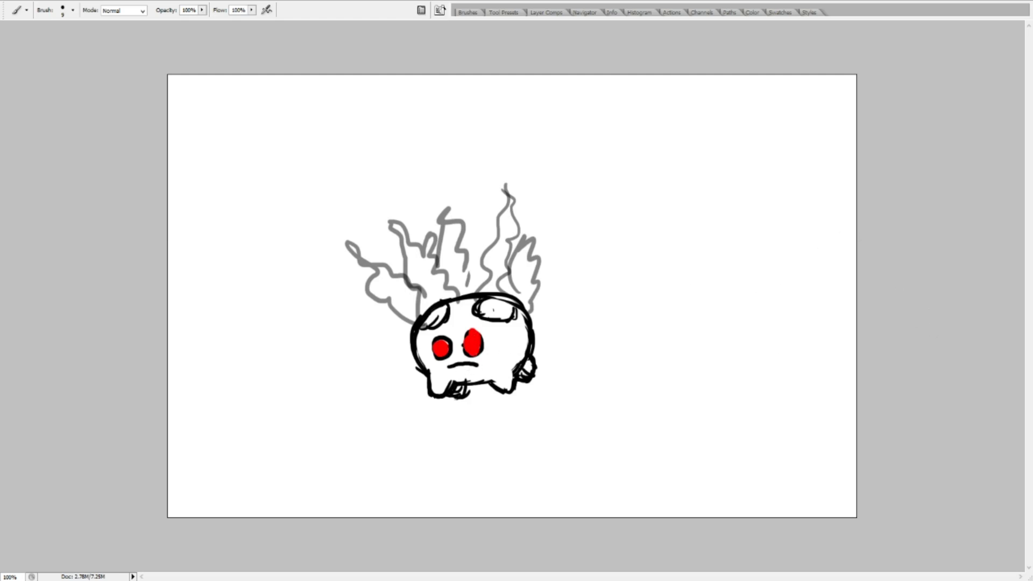
pyautogui.moveTo(465, 331)
pyautogui.mouseDown()
pyautogui.moveTo(482, 342)
pyautogui.moveTo(462, 355)
pyautogui.moveTo(481, 346)
pyautogui.mouseUp()
pyautogui.moveTo(471, 341); pyautogui.dragTo(440, 352)
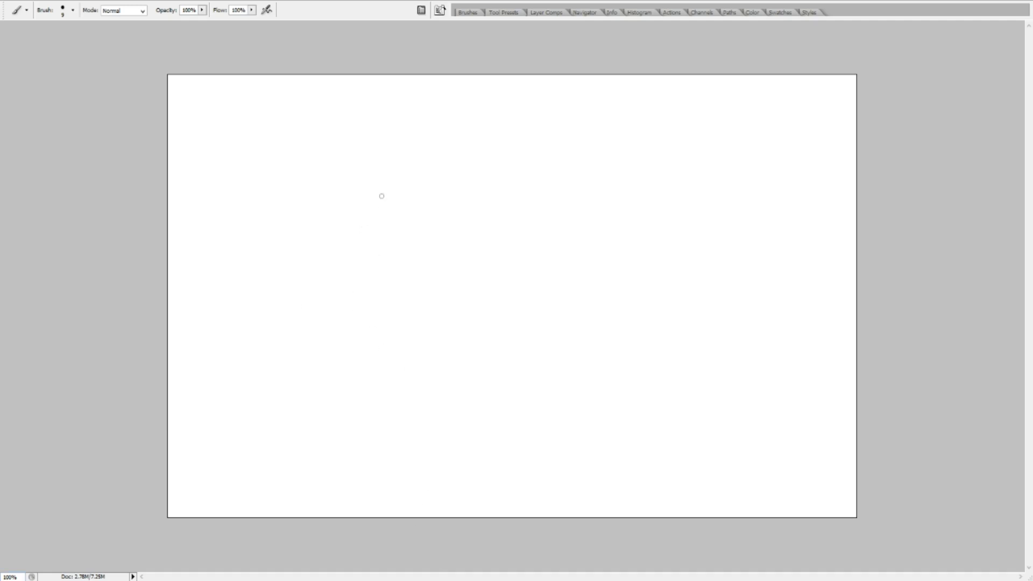
# Reduce the brush to 4 px and try out a narrow pointed head outline on the blank canvas
pyautogui.moveTo(337, 179)
pyautogui.mouseDown()
pyautogui.moveTo(319, 221)
pyautogui.moveTo(334, 242)
pyautogui.moveTo(315, 324)
pyautogui.moveTo(342, 305)
pyautogui.moveTo(397, 225)
pyautogui.mouseUp()
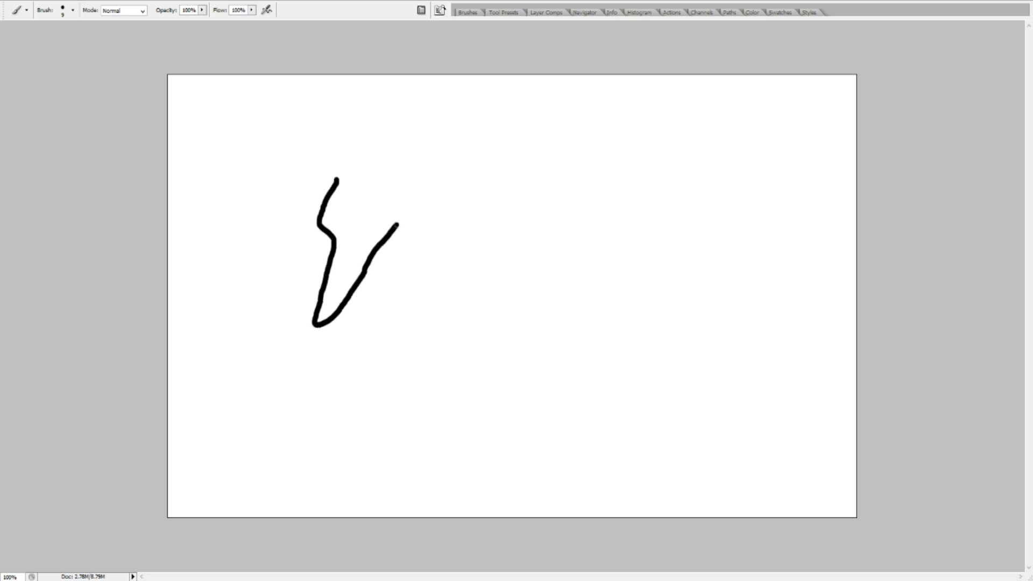
pyautogui.hotkey('ctrl', 'z')
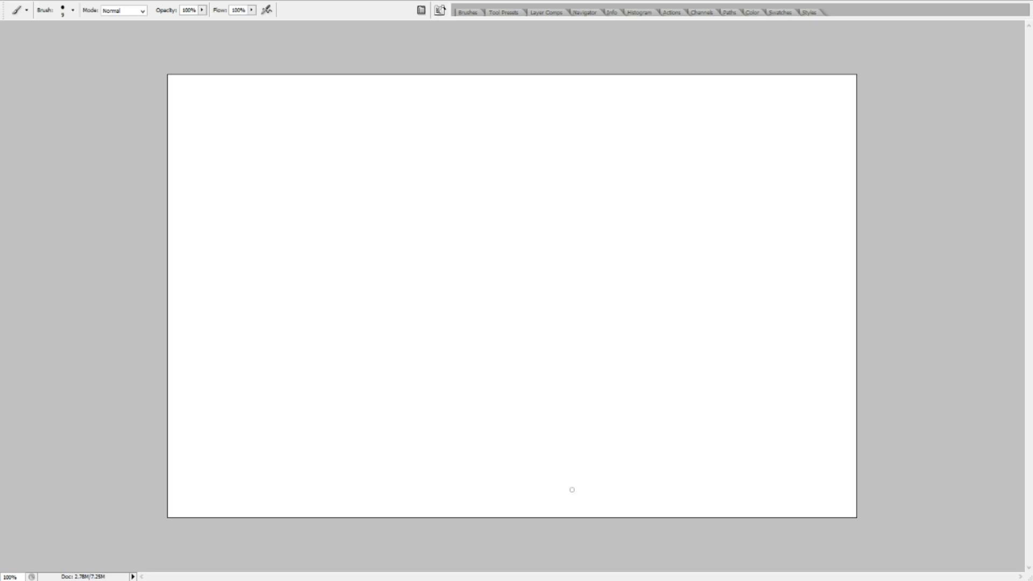
pyautogui.press('[')
pyautogui.press('[')
pyautogui.moveTo(357, 238)
pyautogui.mouseDown()
pyautogui.moveTo(410, 139)
pyautogui.moveTo(397, 203)
pyautogui.moveTo(363, 237)
pyautogui.mouseUp()
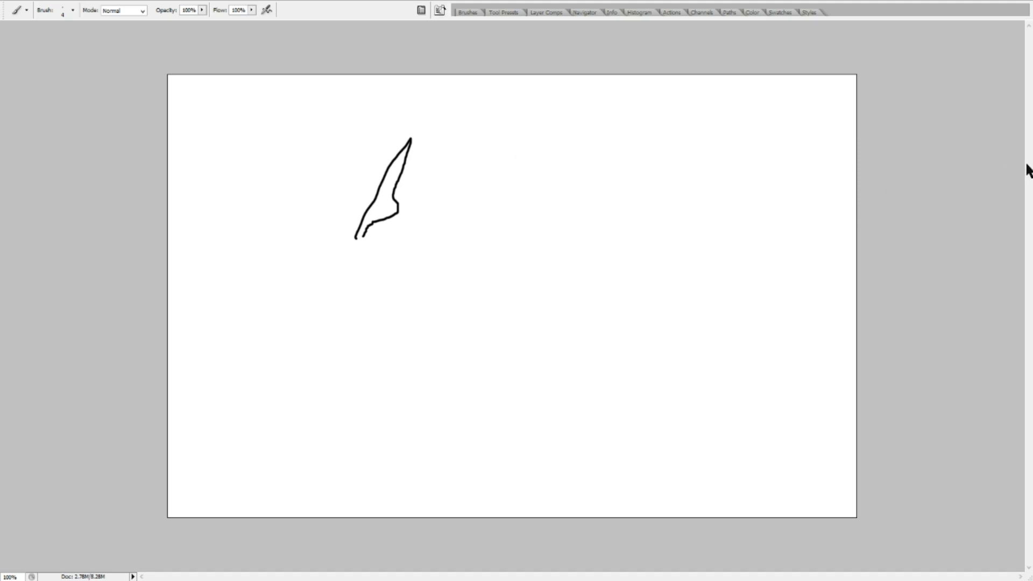
pyautogui.hotkey('ctrl', 'z')
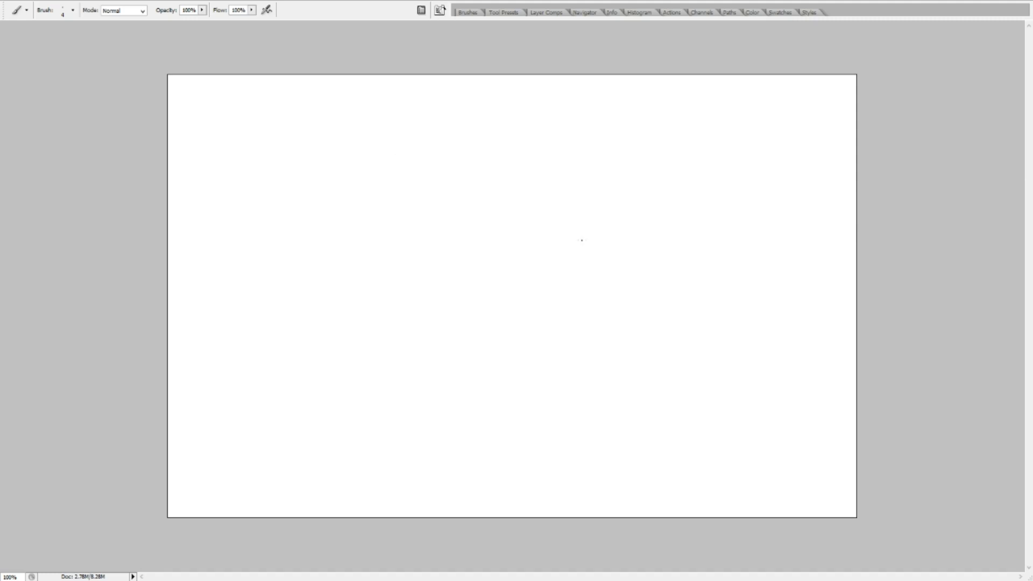
pyautogui.moveTo(333, 185)
pyautogui.mouseDown()
pyautogui.moveTo(319, 236)
pyautogui.moveTo(334, 273)
pyautogui.mouseUp()
pyautogui.hotkey('ctrl', 'z')
pyautogui.moveTo(332, 193)
pyautogui.mouseDown()
pyautogui.moveTo(322, 229)
pyautogui.moveTo(333, 249)
pyautogui.moveTo(353, 254)
pyautogui.moveTo(366, 232)
pyautogui.moveTo(371, 210)
pyautogui.moveTo(320, 211)
pyautogui.moveTo(307, 238)
pyautogui.moveTo(303, 290)
pyautogui.mouseUp()
pyautogui.hotkey('ctrl', 'z')
pyautogui.hotkey('ctrl', 'z')
# Draw a long narrow dragon head pointing downward, with an eye, two upright horns and a pointed spike behind the jaw
pyautogui.moveTo(327, 189)
pyautogui.mouseDown()
pyautogui.moveTo(299, 297)
pyautogui.moveTo(362, 208)
pyautogui.moveTo(352, 201)
pyautogui.mouseUp()
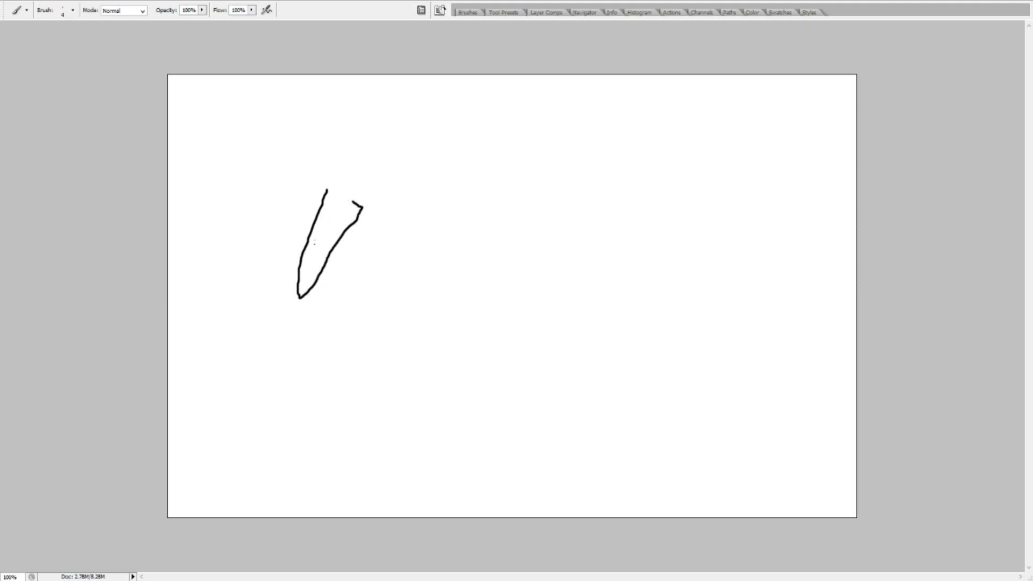
pyautogui.moveTo(329, 192)
pyautogui.mouseDown()
pyautogui.moveTo(381, 39)
pyautogui.moveTo(332, 209)
pyautogui.moveTo(340, 209)
pyautogui.moveTo(332, 170)
pyautogui.moveTo(343, 123)
pyautogui.moveTo(347, 202)
pyautogui.moveTo(321, 147)
pyautogui.moveTo(327, 224)
pyautogui.moveTo(337, 207)
pyautogui.moveTo(327, 225)
pyautogui.moveTo(337, 212)
pyautogui.moveTo(334, 285)
pyautogui.moveTo(361, 218)
pyautogui.mouseUp()
pyautogui.hotkey('ctrl', 'z')
pyautogui.hotkey('ctrl', 'z')
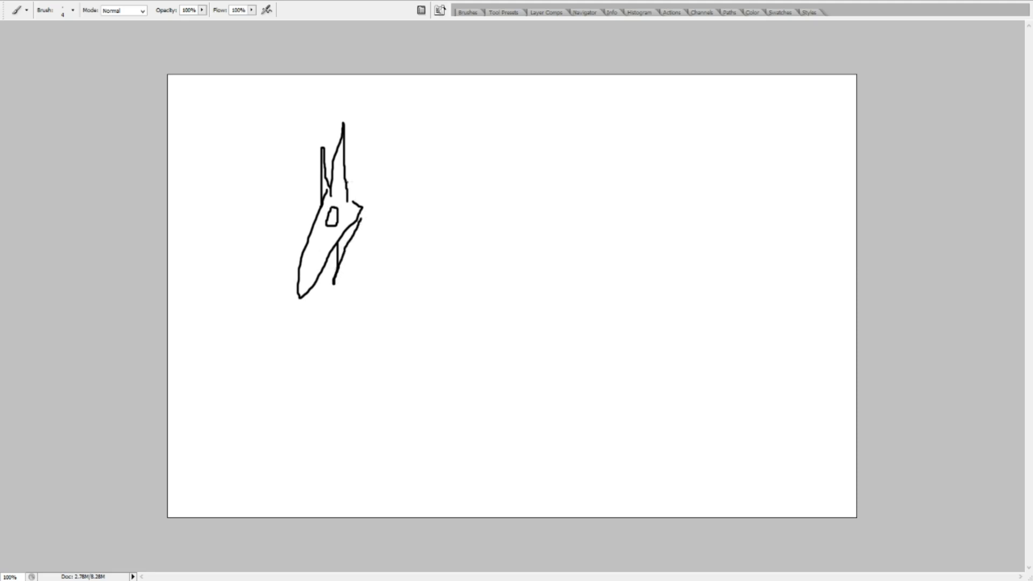
pyautogui.moveTo(342, 183); pyautogui.dragTo(484, 184)
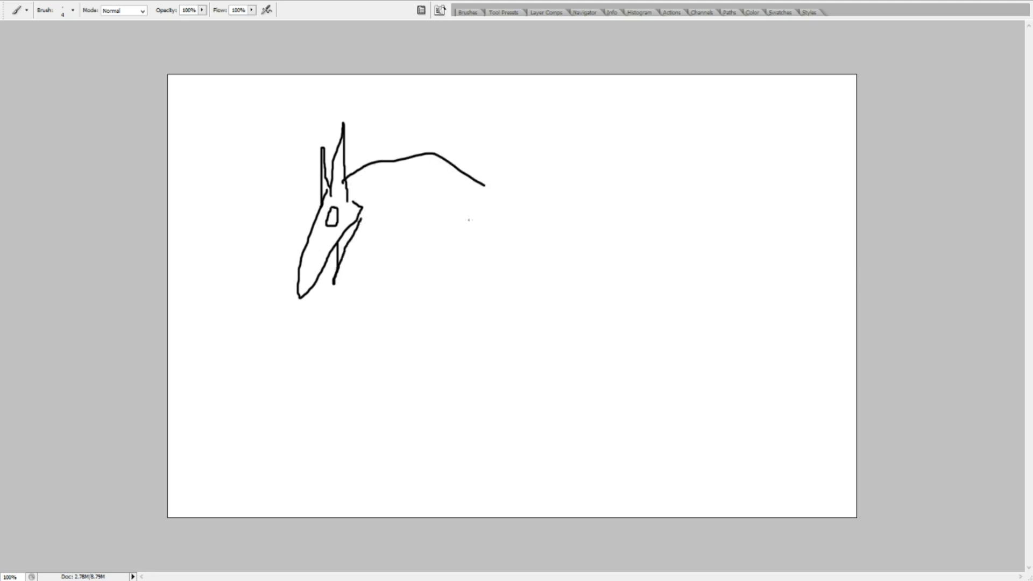
pyautogui.hotkey('ctrl', 'z')
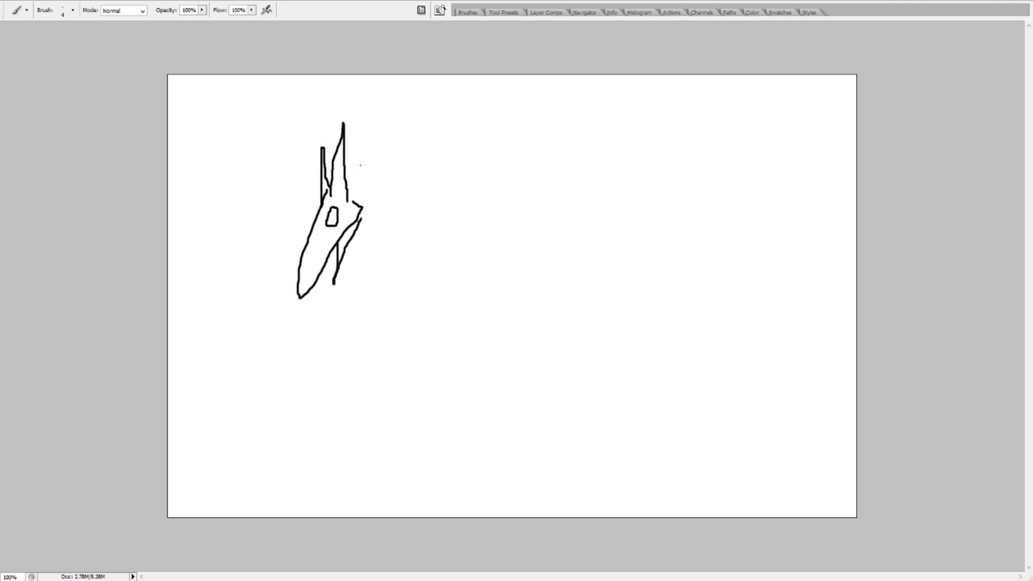
pyautogui.moveTo(339, 181)
pyautogui.mouseDown()
pyautogui.moveTo(384, 162)
pyautogui.moveTo(474, 210)
pyautogui.moveTo(379, 332)
pyautogui.mouseUp()
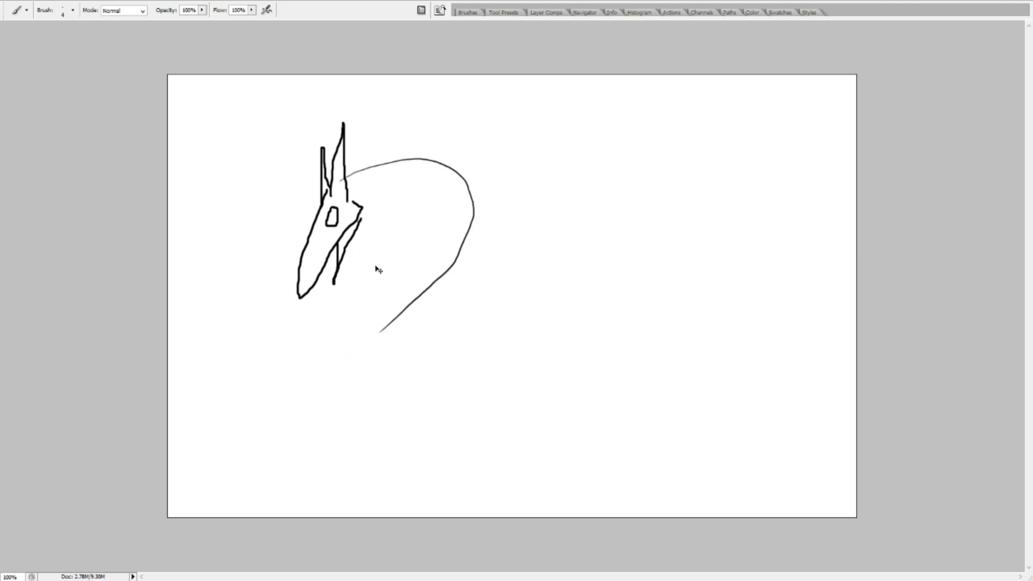
pyautogui.hotkey('ctrl', 'z')
pyautogui.moveTo(347, 185)
pyautogui.mouseDown()
pyautogui.moveTo(473, 160)
pyautogui.moveTo(384, 308)
pyautogui.mouseUp()
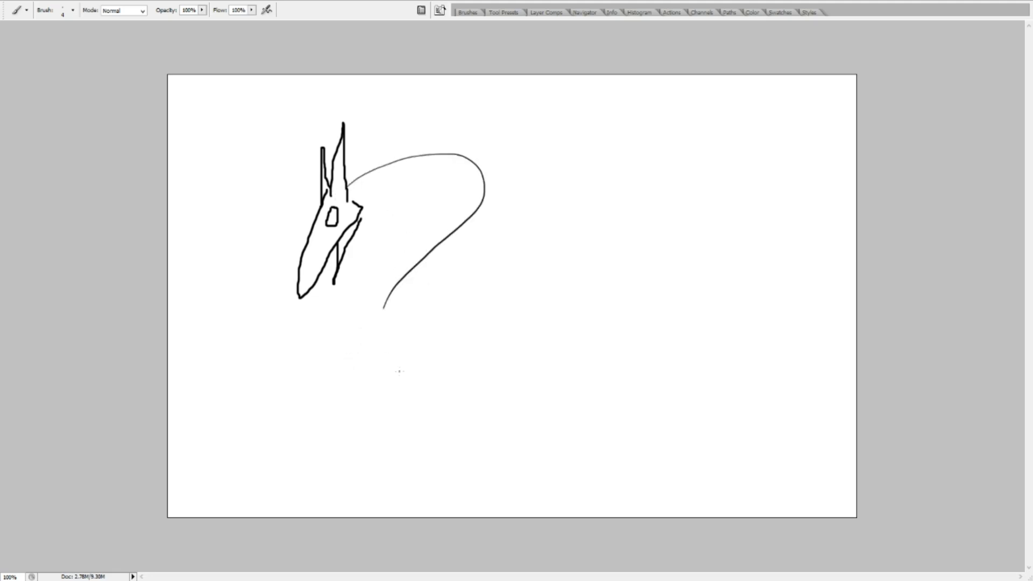
pyautogui.moveTo(359, 221)
pyautogui.mouseDown()
pyautogui.moveTo(341, 286)
pyautogui.moveTo(318, 297)
pyautogui.mouseUp()
pyautogui.hotkey('ctrl', 'z')
pyautogui.hotkey('ctrl', 'z')
pyautogui.hotkey('ctrl', 'z')
pyautogui.hotkey('ctrl', 'z')
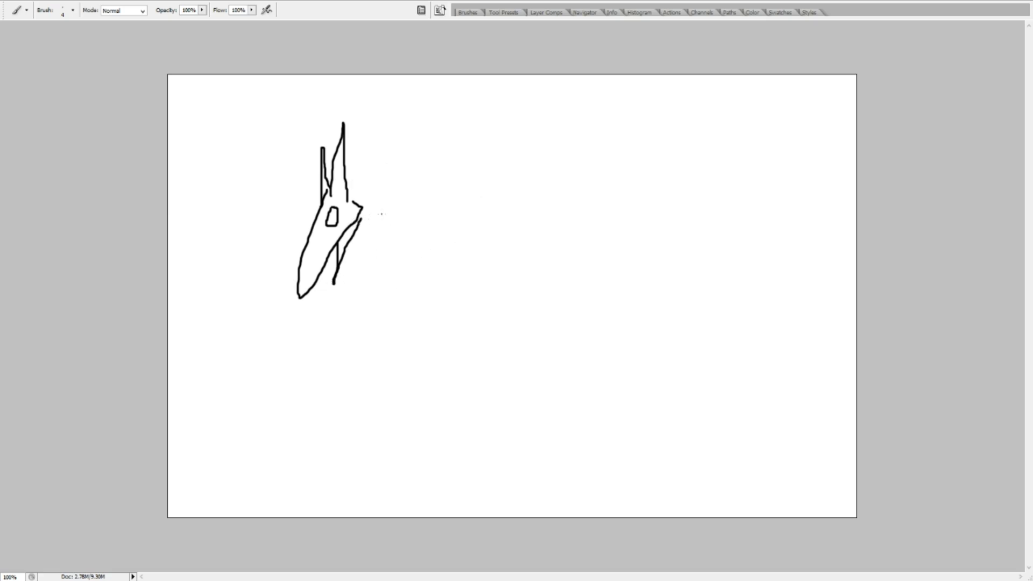
# Draw the long S-shaped lower line of the neck and body from the back of the dragon's jaw
pyautogui.moveTo(359, 218)
pyautogui.mouseDown()
pyautogui.moveTo(415, 199)
pyautogui.moveTo(349, 296)
pyautogui.moveTo(425, 402)
pyautogui.moveTo(551, 349)
pyautogui.mouseUp()
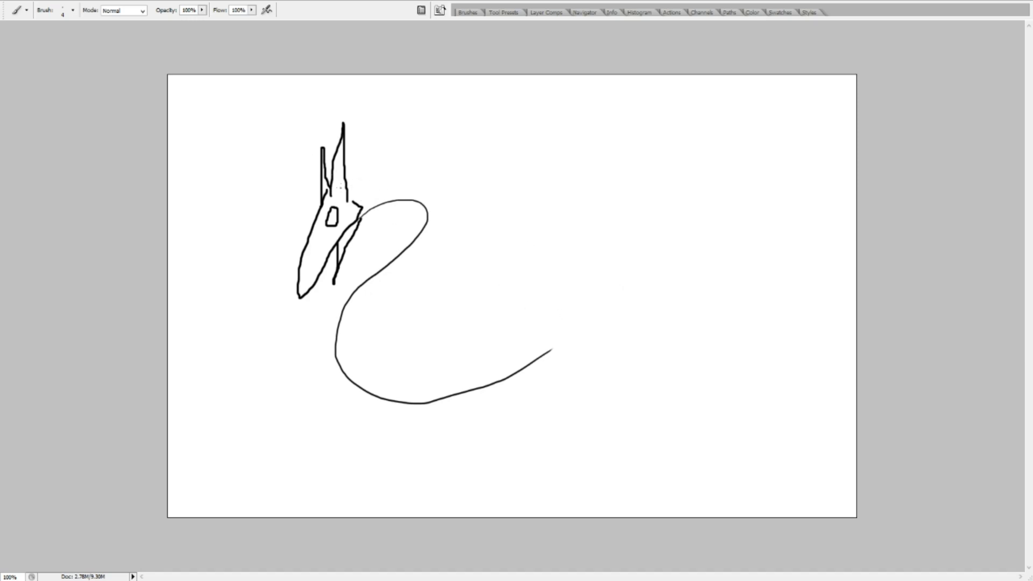
pyautogui.moveTo(349, 185)
pyautogui.mouseDown()
pyautogui.moveTo(423, 159)
pyautogui.moveTo(482, 180)
pyautogui.moveTo(423, 229)
pyautogui.mouseUp()
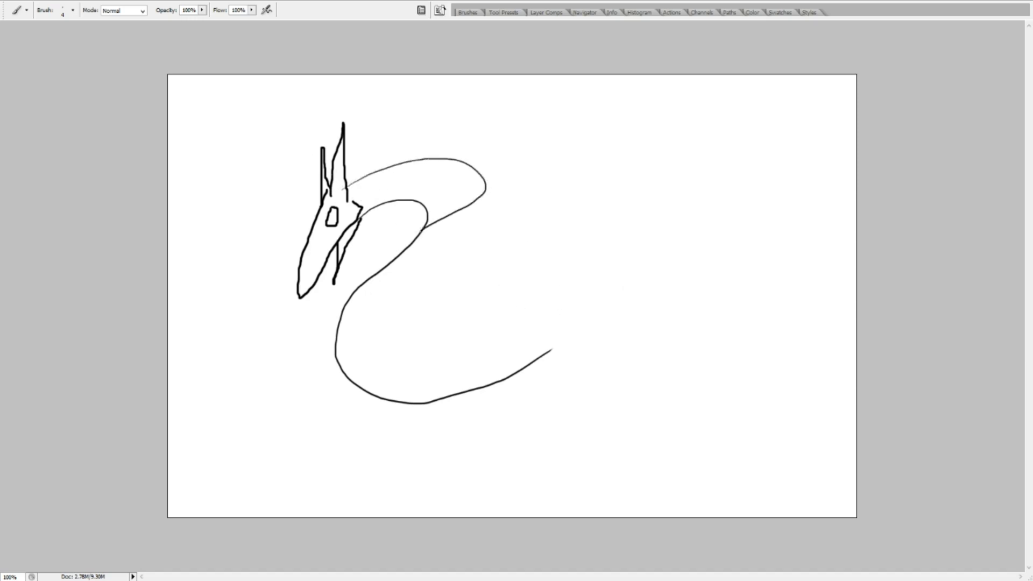
pyautogui.hotkey('ctrl', 'z')
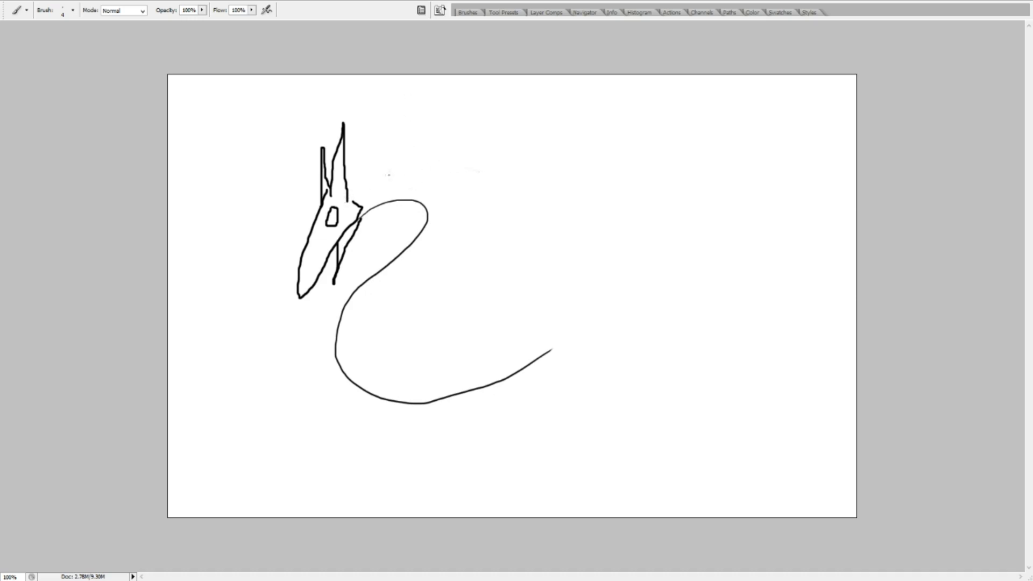
pyautogui.moveTo(342, 194)
pyautogui.mouseDown()
pyautogui.moveTo(427, 161)
pyautogui.moveTo(506, 171)
pyautogui.mouseUp()
pyautogui.hotkey('ctrl', 'z')
pyautogui.moveTo(336, 192)
pyautogui.mouseDown()
pyautogui.moveTo(435, 157)
pyautogui.moveTo(496, 185)
pyautogui.moveTo(401, 274)
pyautogui.mouseUp()
pyautogui.hotkey('ctrl', 'z')
pyautogui.moveTo(338, 192)
pyautogui.mouseDown()
pyautogui.moveTo(484, 173)
pyautogui.moveTo(414, 260)
pyautogui.moveTo(408, 229)
pyautogui.mouseUp()
pyautogui.hotkey('ctrl', 'z')
pyautogui.moveTo(336, 188)
pyautogui.mouseDown()
pyautogui.moveTo(442, 155)
pyautogui.moveTo(507, 190)
pyautogui.moveTo(407, 297)
pyautogui.moveTo(429, 333)
pyautogui.moveTo(472, 323)
pyautogui.mouseUp()
pyautogui.hotkey('ctrl', 'z')
pyautogui.moveTo(329, 197)
pyautogui.mouseDown()
pyautogui.moveTo(455, 157)
pyautogui.moveTo(505, 200)
pyautogui.moveTo(404, 281)
pyautogui.moveTo(386, 329)
pyautogui.mouseUp()
pyautogui.hotkey('ctrl', 'z')
pyautogui.moveTo(331, 197)
pyautogui.mouseDown()
pyautogui.moveTo(450, 151)
pyautogui.moveTo(513, 206)
pyautogui.moveTo(417, 284)
pyautogui.moveTo(405, 330)
pyautogui.moveTo(456, 335)
pyautogui.mouseUp()
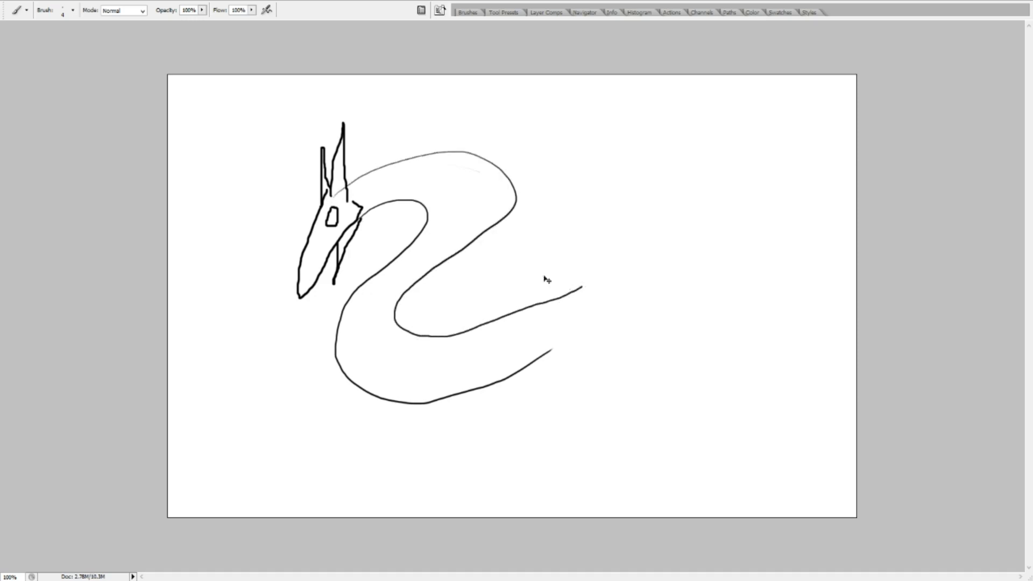
pyautogui.hotkey('ctrl', 'z')
pyautogui.hotkey('ctrl', 'z')
pyautogui.hotkey('ctrl', 'z')
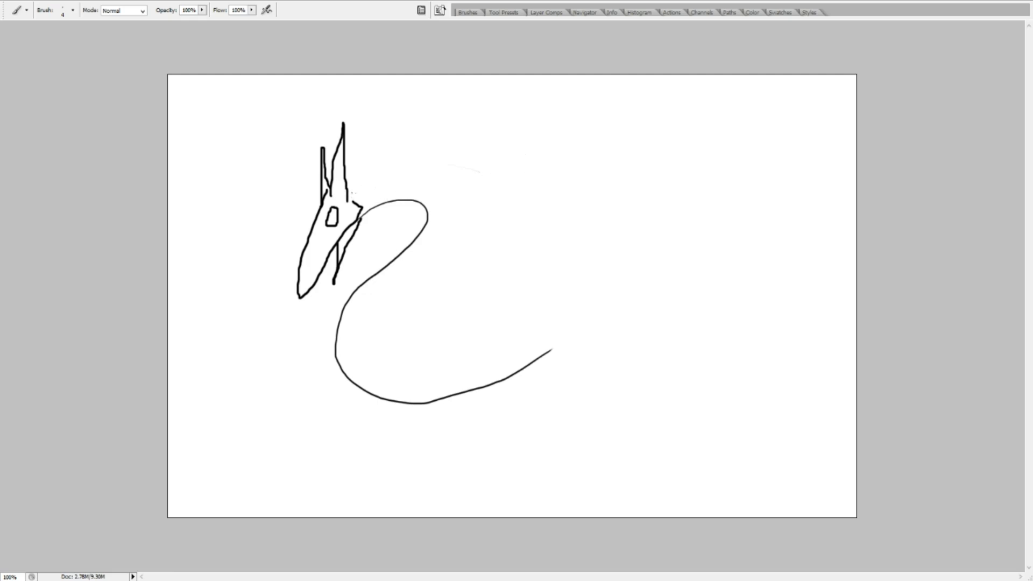
pyautogui.moveTo(525, 155); pyautogui.dragTo(511, 203)
pyautogui.hotkey('ctrl', 'z')
pyautogui.moveTo(336, 186)
pyautogui.mouseDown()
pyautogui.moveTo(504, 164)
pyautogui.moveTo(500, 254)
pyautogui.mouseUp()
pyautogui.hotkey('ctrl', 'z')
pyautogui.moveTo(336, 194)
pyautogui.mouseDown()
pyautogui.moveTo(476, 149)
pyautogui.moveTo(430, 236)
pyautogui.mouseUp()
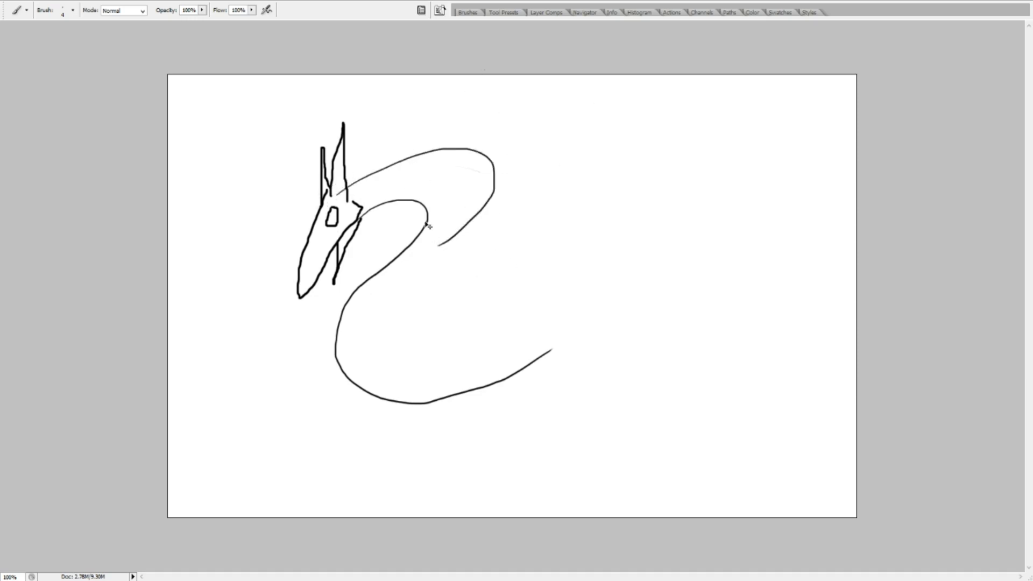
pyautogui.hotkey('ctrl', 'z')
pyautogui.moveTo(332, 199)
pyautogui.mouseDown()
pyautogui.moveTo(495, 192)
pyautogui.moveTo(425, 278)
pyautogui.moveTo(372, 180)
pyautogui.moveTo(446, 269)
pyautogui.mouseUp()
pyautogui.hotkey('ctrl', 'z')
pyautogui.hotkey('ctrl', 'z')
# Draw the upper line of the dragon's neck from behind the horns down to the bend and sketch two small clawed arms
pyautogui.moveTo(342, 194)
pyautogui.mouseDown()
pyautogui.moveTo(510, 193)
pyautogui.moveTo(401, 315)
pyautogui.mouseUp()
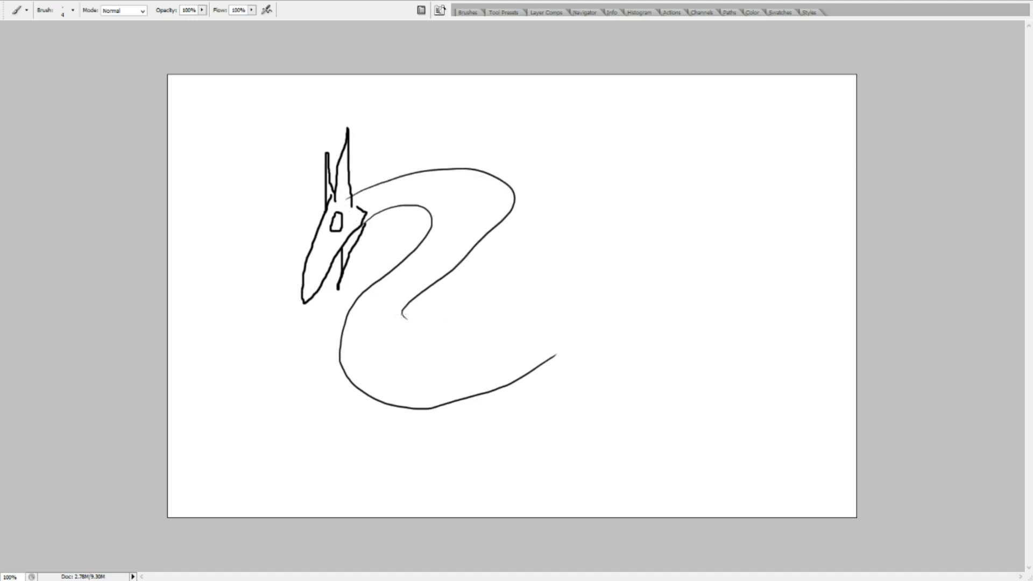
pyautogui.moveTo(441, 257)
pyautogui.mouseDown()
pyautogui.moveTo(392, 247)
pyautogui.moveTo(383, 256)
pyautogui.moveTo(425, 269)
pyautogui.moveTo(376, 259)
pyautogui.moveTo(362, 271)
pyautogui.moveTo(375, 285)
pyautogui.moveTo(389, 278)
pyautogui.moveTo(359, 266)
pyautogui.moveTo(355, 275)
pyautogui.moveTo(379, 278)
pyautogui.moveTo(356, 279)
pyautogui.moveTo(371, 275)
pyautogui.moveTo(357, 291)
pyautogui.moveTo(370, 275)
pyautogui.mouseUp()
pyautogui.hotkey('ctrl', 'z')
pyautogui.hotkey('ctrl', 'z')
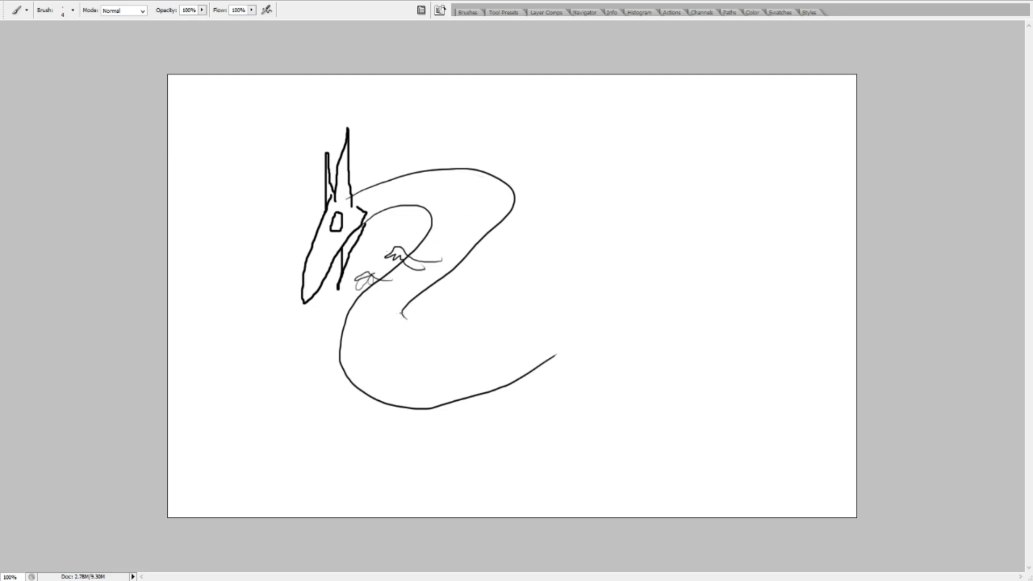
# Continue the dragon's back line along the body and curl it into a closed oval tail loop
pyautogui.moveTo(720, 253)
pyautogui.mouseDown()
pyautogui.moveTo(576, 246)
pyautogui.moveTo(464, 354)
pyautogui.moveTo(763, 366)
pyautogui.moveTo(782, 308)
pyautogui.mouseUp()
pyautogui.hotkey('ctrl', 'z')
pyautogui.moveTo(405, 313)
pyautogui.mouseDown()
pyautogui.moveTo(549, 304)
pyautogui.moveTo(495, 276)
pyautogui.moveTo(452, 319)
pyautogui.mouseUp()
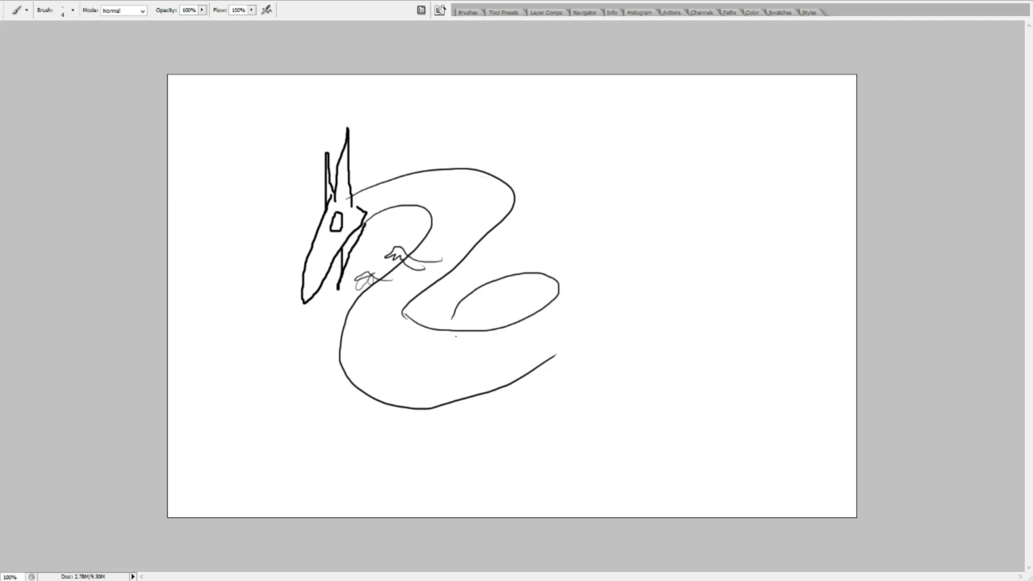
pyautogui.moveTo(556, 355)
pyautogui.mouseDown()
pyautogui.moveTo(594, 337)
pyautogui.moveTo(600, 288)
pyautogui.mouseUp()
pyautogui.hotkey('ctrl', 'z')
pyautogui.moveTo(435, 329)
pyautogui.mouseDown()
pyautogui.moveTo(542, 266)
pyautogui.moveTo(580, 265)
pyautogui.moveTo(564, 273)
pyautogui.mouseUp()
pyautogui.hotkey('ctrl', 'z')
pyautogui.hotkey('ctrl', 'z')
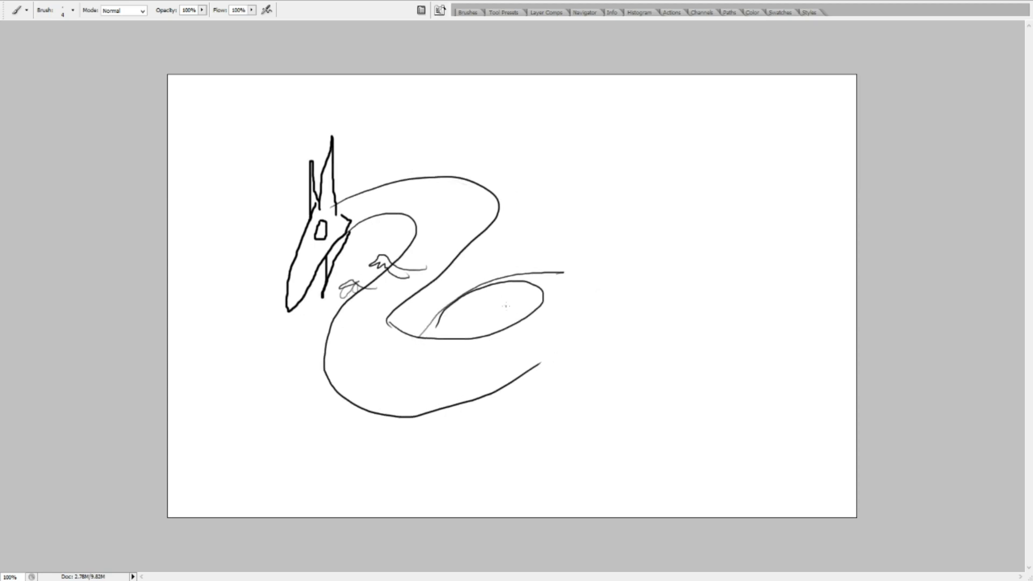
pyautogui.hotkey('ctrl', 'z')
pyautogui.hotkey('ctrl', 'alt', 'z')
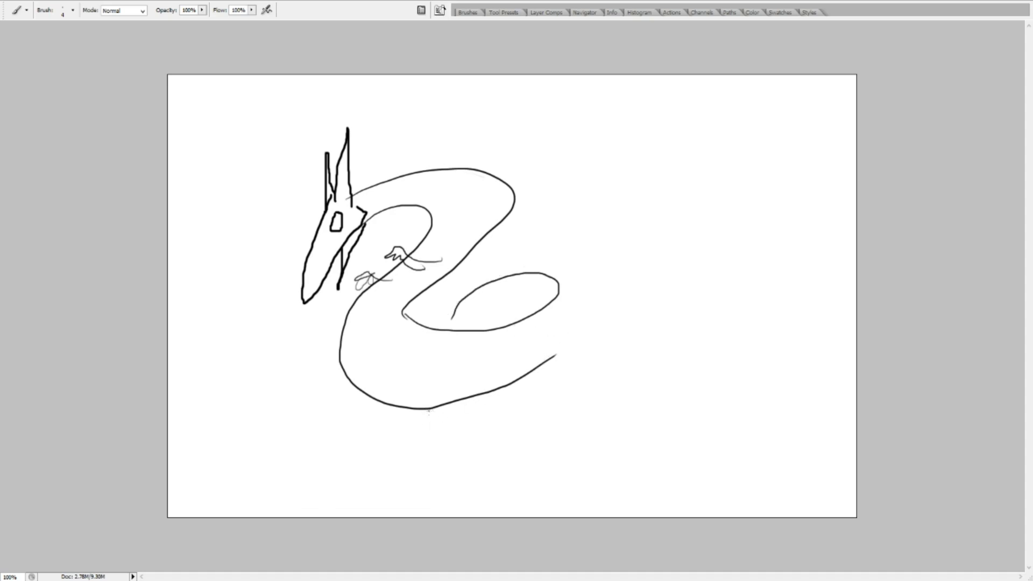
# Extend the dragon's belly line into a wide outer tail curve that turns back over the small loop
pyautogui.moveTo(429, 411)
pyautogui.mouseDown()
pyautogui.moveTo(656, 326)
pyautogui.moveTo(597, 290)
pyautogui.mouseUp()
pyautogui.hotkey('ctrl', 'z')
pyautogui.moveTo(424, 412)
pyautogui.mouseDown()
pyautogui.moveTo(569, 347)
pyautogui.moveTo(593, 310)
pyautogui.moveTo(574, 287)
pyautogui.moveTo(530, 289)
pyautogui.mouseUp()
pyautogui.hotkey('ctrl', 'z')
pyautogui.moveTo(431, 414)
pyautogui.mouseDown()
pyautogui.moveTo(517, 370)
pyautogui.moveTo(572, 283)
pyautogui.mouseUp()
pyautogui.hotkey('ctrl', 'z')
pyautogui.moveTo(449, 409)
pyautogui.mouseDown()
pyautogui.moveTo(566, 356)
pyautogui.moveTo(603, 308)
pyautogui.moveTo(589, 281)
pyautogui.moveTo(503, 291)
pyautogui.mouseUp()
pyautogui.hotkey('ctrl', 'z')
pyautogui.moveTo(437, 413); pyautogui.dragTo(573, 360)
pyautogui.hotkey('ctrl', 'z')
pyautogui.moveTo(431, 409)
pyautogui.mouseDown()
pyautogui.moveTo(604, 339)
pyautogui.moveTo(625, 284)
pyautogui.moveTo(534, 274)
pyautogui.moveTo(512, 288)
pyautogui.moveTo(486, 343)
pyautogui.mouseUp()
pyautogui.hotkey('ctrl', 'z')
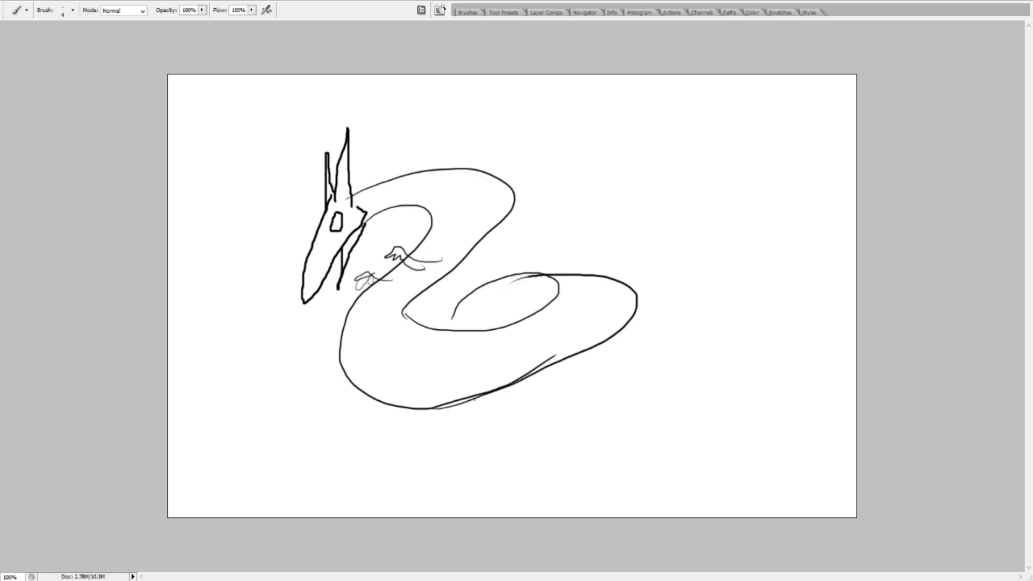
pyautogui.hotkey('ctrl', 'z')
# Sketch lines beneath the dragon's body and trim them back to two short curved strokes below the belly
pyautogui.moveTo(495, 397); pyautogui.dragTo(683, 367)
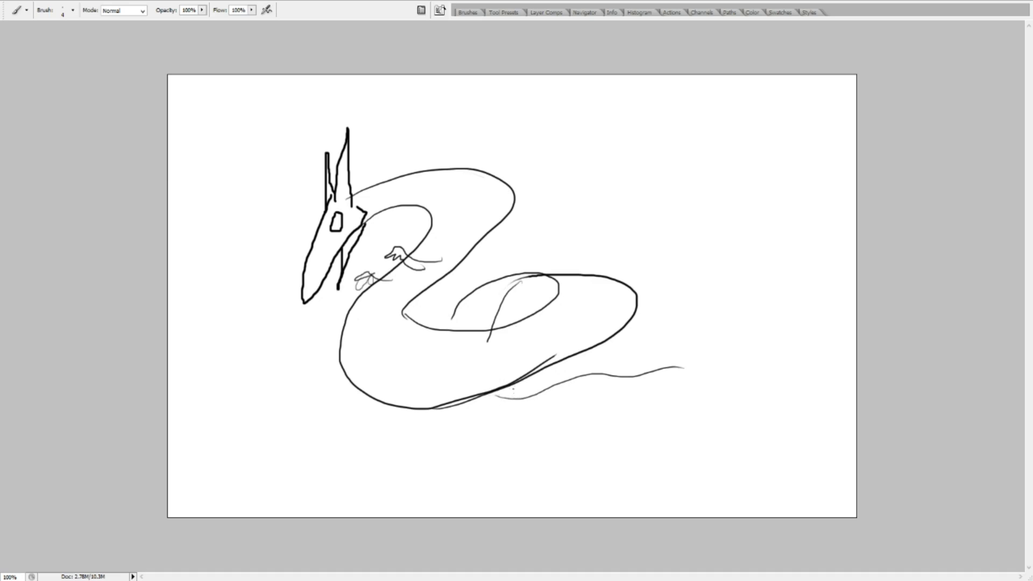
pyautogui.moveTo(513, 388)
pyautogui.mouseDown()
pyautogui.moveTo(579, 365)
pyautogui.moveTo(659, 366)
pyautogui.mouseUp()
pyautogui.hotkey('ctrl', 'z')
pyautogui.moveTo(512, 388)
pyautogui.mouseDown()
pyautogui.moveTo(597, 366)
pyautogui.moveTo(655, 365)
pyautogui.mouseUp()
pyautogui.hotkey('ctrl', 'z')
pyautogui.moveTo(514, 383); pyautogui.dragTo(608, 372)
pyautogui.moveTo(518, 386); pyautogui.dragTo(559, 387)
pyautogui.moveTo(560, 371)
pyautogui.mouseDown()
pyautogui.moveTo(544, 378)
pyautogui.moveTo(700, 367)
pyautogui.mouseUp()
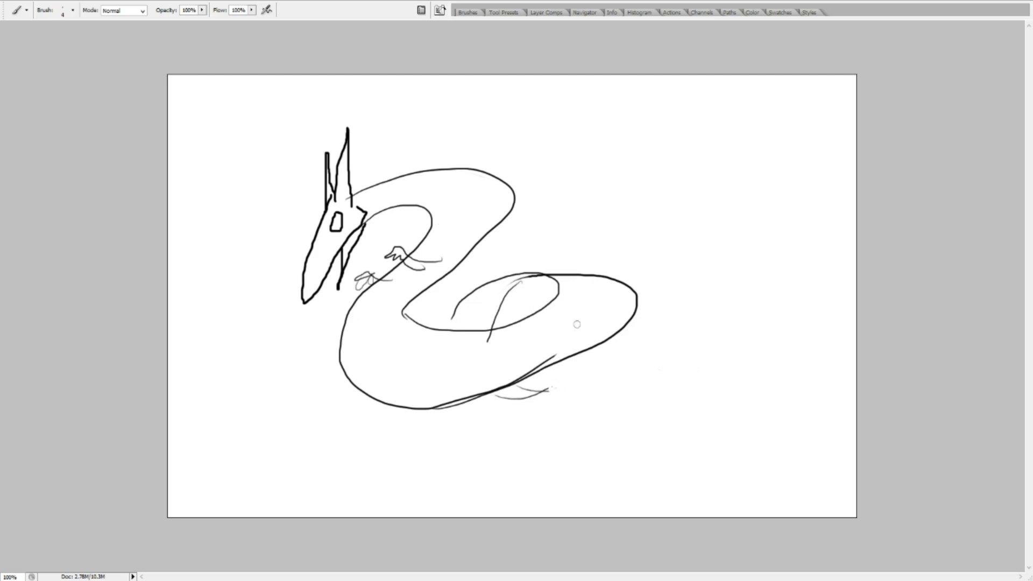
# Erase the overlapping lines of the tail loop, leaving the body's upper edge and the wide outer curve
pyautogui.moveTo(511, 285)
pyautogui.mouseDown()
pyautogui.moveTo(567, 275)
pyautogui.moveTo(501, 282)
pyautogui.mouseUp()
pyautogui.moveTo(461, 300)
pyautogui.mouseDown()
pyautogui.moveTo(483, 285)
pyautogui.moveTo(455, 315)
pyautogui.mouseUp()
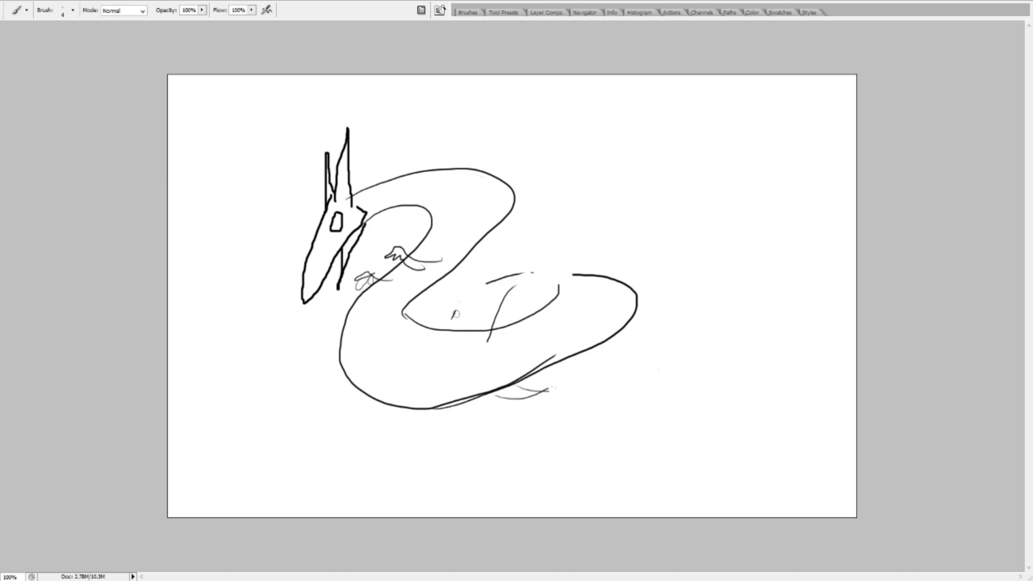
pyautogui.moveTo(532, 272)
pyautogui.mouseDown()
pyautogui.moveTo(470, 289)
pyautogui.moveTo(517, 285)
pyautogui.moveTo(489, 317)
pyautogui.moveTo(500, 319)
pyautogui.moveTo(485, 322)
pyautogui.moveTo(517, 300)
pyautogui.moveTo(494, 316)
pyautogui.moveTo(508, 302)
pyautogui.moveTo(441, 313)
pyautogui.mouseUp()
pyautogui.moveTo(503, 342); pyautogui.dragTo(490, 332)
# Redraw the inner curve of the tail as a short arc closing against the dragon's back
pyautogui.moveTo(489, 329); pyautogui.dragTo(565, 283)
pyautogui.hotkey('ctrl', 'z')
pyautogui.moveTo(490, 325); pyautogui.dragTo(555, 296)
pyautogui.moveTo(459, 328)
pyautogui.mouseDown()
pyautogui.moveTo(524, 276)
pyautogui.moveTo(573, 269)
pyautogui.mouseUp()
pyautogui.hotkey('ctrl', 'z')
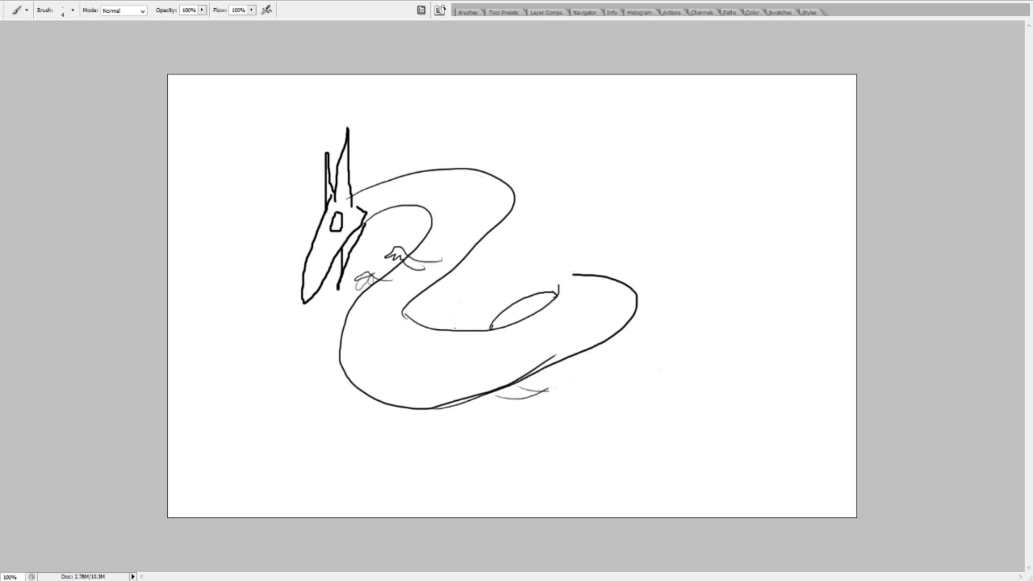
# Draw the tail's outer curve from the dragon's back, around the inner arc and down to the belly
pyautogui.moveTo(453, 329)
pyautogui.mouseDown()
pyautogui.moveTo(500, 295)
pyautogui.moveTo(596, 277)
pyautogui.moveTo(577, 331)
pyautogui.mouseUp()
pyautogui.hotkey('ctrl', 'z')
pyautogui.moveTo(447, 329)
pyautogui.mouseDown()
pyautogui.moveTo(462, 308)
pyautogui.moveTo(599, 272)
pyautogui.moveTo(567, 340)
pyautogui.mouseUp()
pyautogui.hotkey('ctrl', 'z')
pyautogui.moveTo(477, 329)
pyautogui.mouseDown()
pyautogui.moveTo(522, 281)
pyautogui.moveTo(596, 265)
pyautogui.moveTo(627, 275)
pyautogui.moveTo(632, 309)
pyautogui.moveTo(532, 365)
pyautogui.mouseUp()
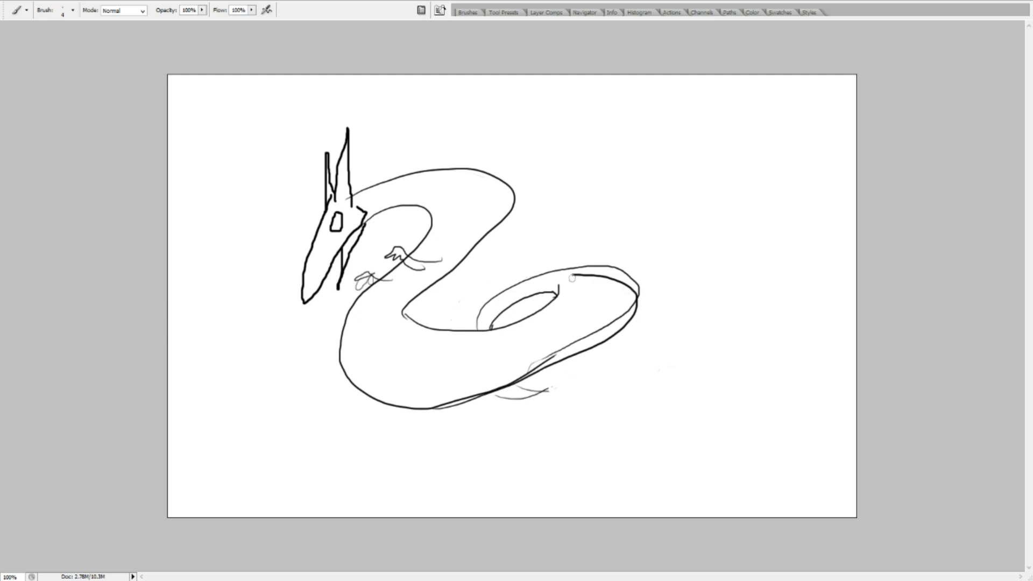
# Erase the doubled outer outline of the tail between its upper edge and the belly
pyautogui.moveTo(572, 278)
pyautogui.mouseDown()
pyautogui.moveTo(601, 270)
pyautogui.moveTo(633, 295)
pyautogui.moveTo(588, 279)
pyautogui.mouseUp()
pyautogui.click(571, 273)
pyautogui.moveTo(531, 363); pyautogui.dragTo(635, 306)
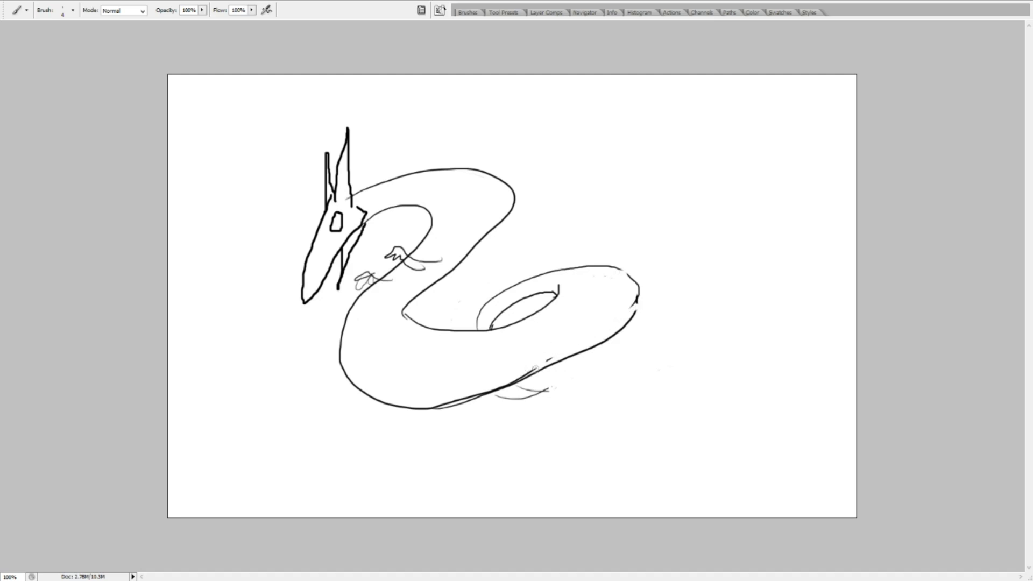
pyautogui.moveTo(535, 367); pyautogui.dragTo(603, 341)
pyautogui.moveTo(632, 300)
pyautogui.mouseDown()
pyautogui.moveTo(620, 324)
pyautogui.moveTo(637, 314)
pyautogui.moveTo(610, 341)
pyautogui.moveTo(570, 348)
pyautogui.mouseUp()
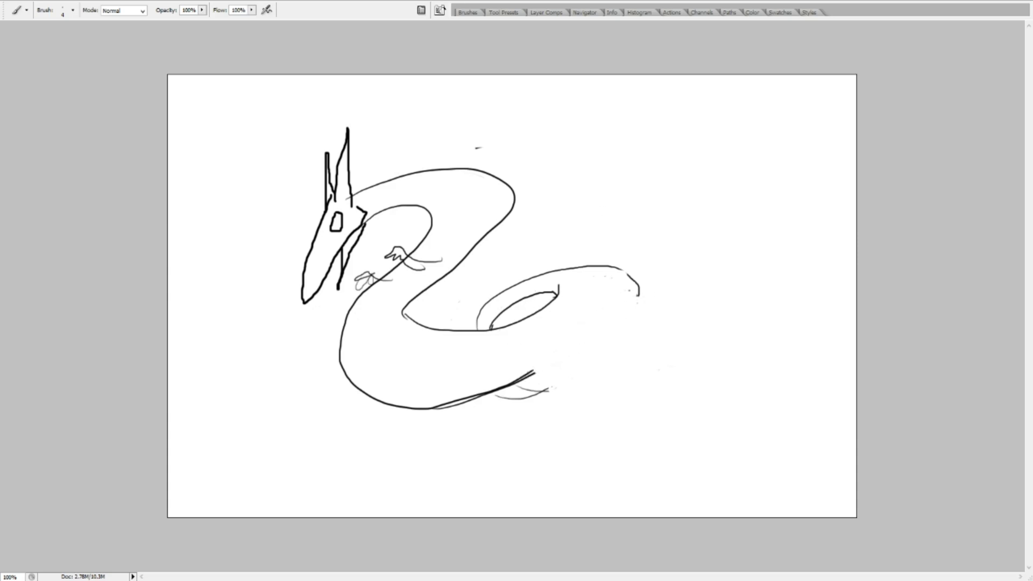
# Redraw the outer bend of the tail with a tighter curve and erase the leftover stub outside it
pyautogui.moveTo(627, 270)
pyautogui.mouseDown()
pyautogui.moveTo(535, 348)
pyautogui.moveTo(562, 360)
pyautogui.moveTo(633, 275)
pyautogui.mouseUp()
pyautogui.hotkey('ctrl', 'z')
pyautogui.hotkey('ctrl', 'z')
pyautogui.moveTo(532, 375)
pyautogui.mouseDown()
pyautogui.moveTo(611, 286)
pyautogui.moveTo(596, 277)
pyautogui.moveTo(552, 341)
pyautogui.moveTo(514, 360)
pyautogui.moveTo(534, 372)
pyautogui.moveTo(614, 309)
pyautogui.mouseUp()
pyautogui.hotkey('ctrl', 'z')
pyautogui.hotkey('ctrl', 'z')
pyautogui.hotkey('ctrl', 'z')
pyautogui.moveTo(530, 378)
pyautogui.mouseDown()
pyautogui.moveTo(616, 293)
pyautogui.moveTo(584, 270)
pyautogui.mouseUp()
pyautogui.hotkey('ctrl', 'z')
pyautogui.moveTo(534, 371)
pyautogui.mouseDown()
pyautogui.moveTo(573, 349)
pyautogui.moveTo(609, 286)
pyautogui.moveTo(585, 271)
pyautogui.mouseUp()
pyautogui.hotkey('ctrl', 'z')
pyautogui.moveTo(532, 376)
pyautogui.mouseDown()
pyautogui.moveTo(605, 335)
pyautogui.moveTo(612, 280)
pyautogui.moveTo(587, 271)
pyautogui.mouseUp()
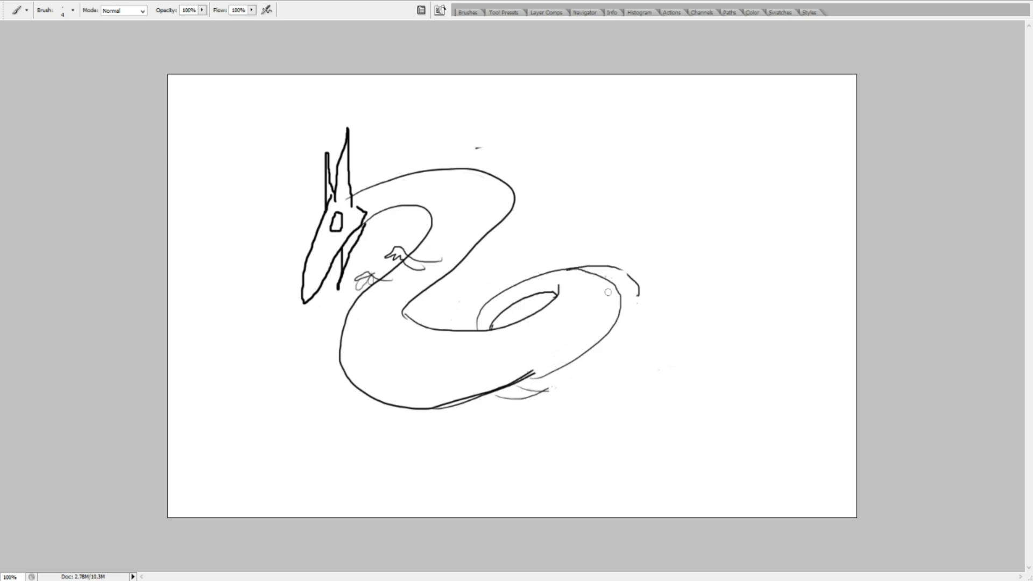
pyautogui.moveTo(641, 294)
pyautogui.mouseDown()
pyautogui.moveTo(635, 270)
pyautogui.moveTo(582, 266)
pyautogui.mouseUp()
# Erase the narrow dragon head and sketch a new rounded snout with two backward-curving horns
pyautogui.moveTo(330, 202)
pyautogui.mouseDown()
pyautogui.moveTo(303, 259)
pyautogui.moveTo(323, 222)
pyautogui.moveTo(303, 267)
pyautogui.moveTo(304, 312)
pyautogui.moveTo(310, 299)
pyautogui.moveTo(293, 281)
pyautogui.moveTo(303, 277)
pyautogui.moveTo(324, 300)
pyautogui.moveTo(336, 294)
pyautogui.moveTo(347, 258)
pyautogui.moveTo(318, 277)
pyautogui.moveTo(320, 293)
pyautogui.moveTo(332, 292)
pyautogui.moveTo(339, 242)
pyautogui.moveTo(304, 307)
pyautogui.moveTo(369, 216)
pyautogui.moveTo(352, 225)
pyautogui.moveTo(341, 214)
pyautogui.moveTo(322, 228)
pyautogui.moveTo(345, 214)
pyautogui.moveTo(351, 245)
pyautogui.moveTo(348, 210)
pyautogui.moveTo(340, 216)
pyautogui.moveTo(356, 163)
pyautogui.moveTo(323, 199)
pyautogui.moveTo(345, 134)
pyautogui.moveTo(323, 162)
pyautogui.moveTo(333, 121)
pyautogui.moveTo(328, 182)
pyautogui.moveTo(308, 220)
pyautogui.mouseUp()
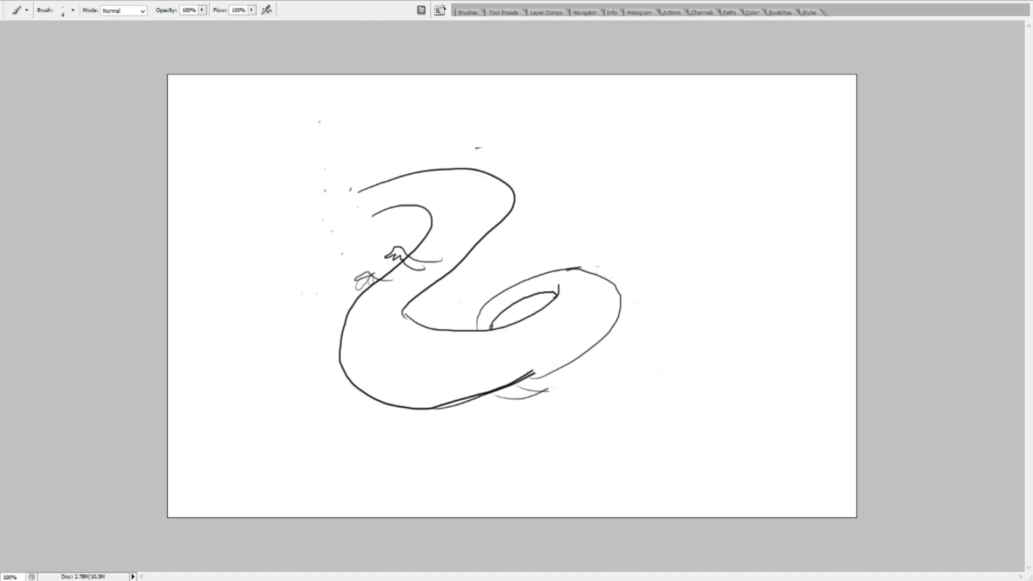
pyautogui.moveTo(334, 203); pyautogui.dragTo(337, 149)
pyautogui.hotkey('ctrl', 'z')
pyautogui.moveTo(335, 207)
pyautogui.mouseDown()
pyautogui.moveTo(343, 157)
pyautogui.moveTo(368, 117)
pyautogui.mouseUp()
pyautogui.hotkey('ctrl', 'z')
pyautogui.moveTo(336, 201)
pyautogui.mouseDown()
pyautogui.moveTo(349, 147)
pyautogui.moveTo(382, 121)
pyautogui.moveTo(351, 194)
pyautogui.moveTo(320, 168)
pyautogui.moveTo(319, 207)
pyautogui.moveTo(347, 151)
pyautogui.moveTo(307, 258)
pyautogui.moveTo(305, 228)
pyautogui.moveTo(305, 260)
pyautogui.moveTo(341, 232)
pyautogui.mouseUp()
pyautogui.hotkey('ctrl', 'z')
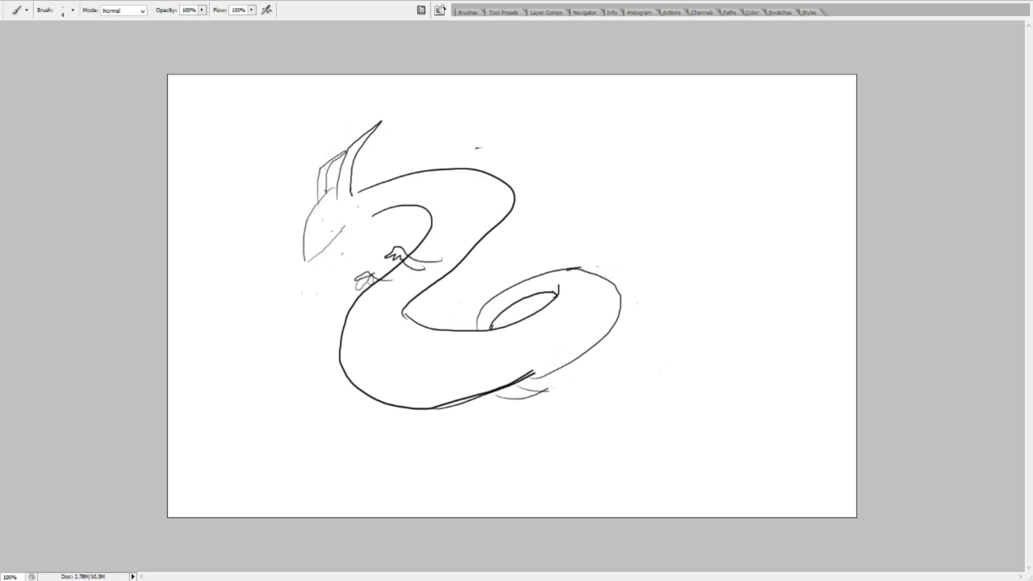
# Add pointed upper teeth, a small dark eye, a nostril and a pair of headphones to the dragon's head
pyautogui.moveTo(344, 231)
pyautogui.mouseDown()
pyautogui.moveTo(363, 211)
pyautogui.moveTo(379, 215)
pyautogui.moveTo(361, 241)
pyautogui.mouseUp()
pyautogui.hotkey('ctrl', 'z')
pyautogui.moveTo(318, 267); pyautogui.dragTo(355, 231)
pyautogui.hotkey('ctrl', 'z')
pyautogui.moveTo(323, 257)
pyautogui.mouseDown()
pyautogui.moveTo(331, 245)
pyautogui.moveTo(319, 257)
pyautogui.mouseUp()
pyautogui.hotkey('ctrl', 'z')
pyautogui.moveTo(355, 195)
pyautogui.mouseDown()
pyautogui.moveTo(312, 209)
pyautogui.moveTo(325, 228)
pyautogui.mouseUp()
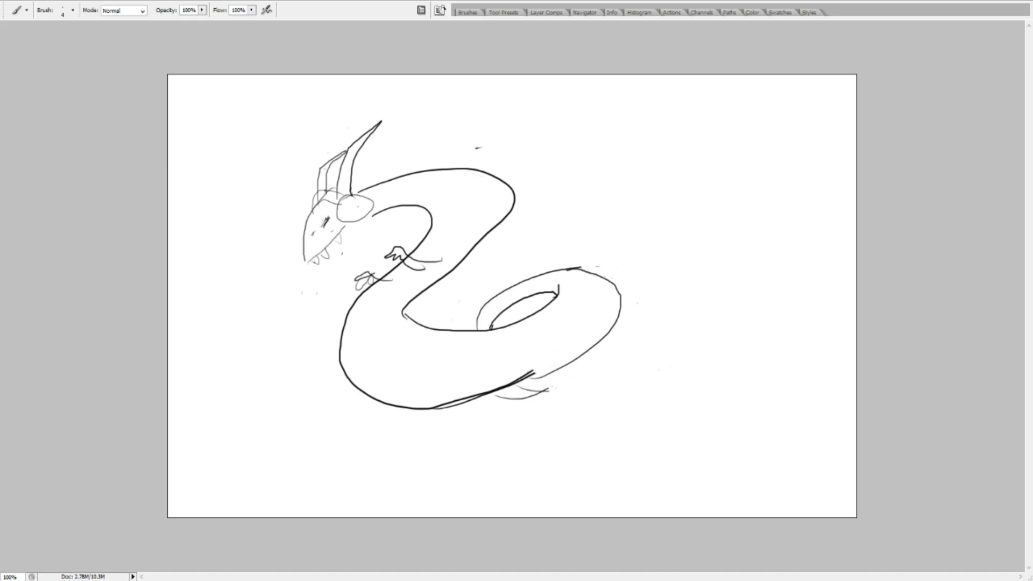
# Draw the dragon's open lower jaw with teeth and join it to the throat with a curved line
pyautogui.moveTo(314, 271); pyautogui.dragTo(353, 236)
pyautogui.hotkey('ctrl', 'z')
pyautogui.moveTo(343, 231)
pyautogui.mouseDown()
pyautogui.moveTo(331, 264)
pyautogui.moveTo(347, 260)
pyautogui.moveTo(355, 228)
pyautogui.moveTo(385, 216)
pyautogui.mouseUp()
pyautogui.moveTo(332, 256); pyautogui.dragTo(343, 236)
# Draw small music notes on both sides of the dragon's horns
pyautogui.moveTo(380, 160); pyautogui.dragTo(401, 140)
pyautogui.moveTo(277, 165)
pyautogui.mouseDown()
pyautogui.moveTo(272, 177)
pyautogui.moveTo(290, 144)
pyautogui.moveTo(284, 165)
pyautogui.mouseUp()
pyautogui.moveTo(288, 161); pyautogui.dragTo(281, 170)
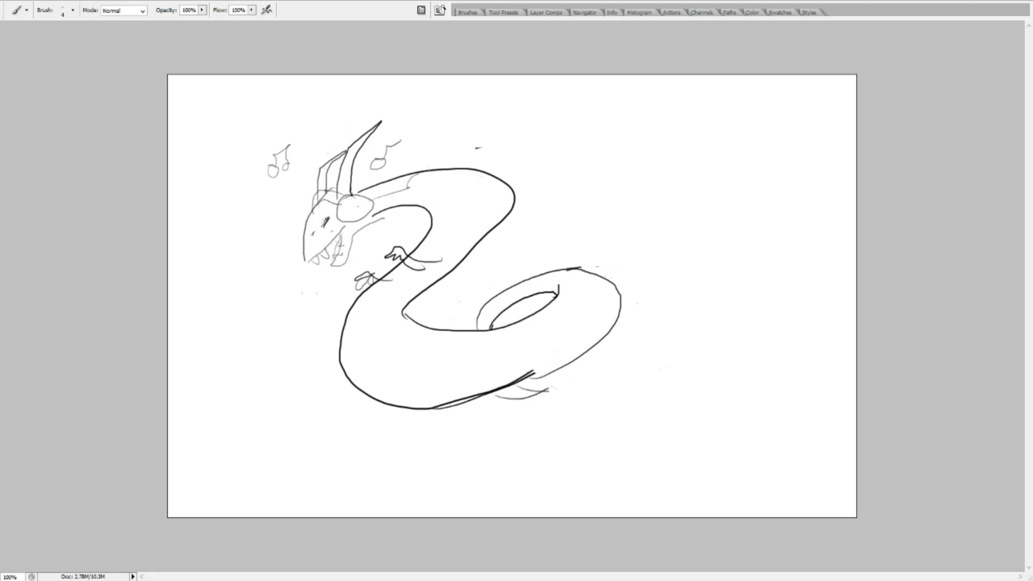
# Sketch round joints and curved connecting segments inside the dragon's neck, with an inner line following the throat
pyautogui.moveTo(445, 173); pyautogui.dragTo(456, 189)
pyautogui.moveTo(434, 184)
pyautogui.mouseDown()
pyautogui.moveTo(474, 241)
pyautogui.moveTo(442, 269)
pyautogui.mouseUp()
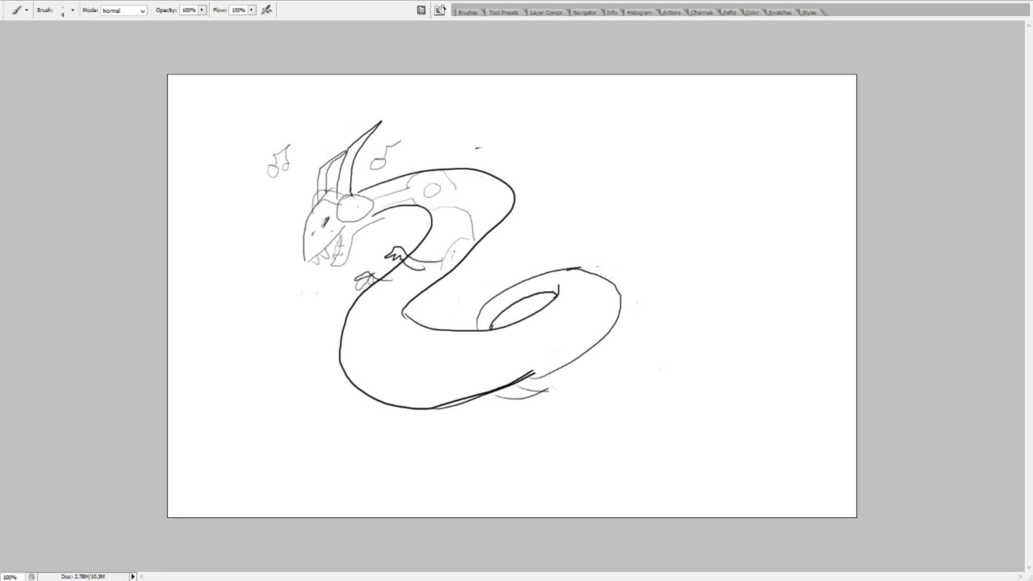
pyautogui.moveTo(458, 191); pyautogui.dragTo(478, 223)
pyautogui.moveTo(383, 208)
pyautogui.mouseDown()
pyautogui.moveTo(410, 210)
pyautogui.moveTo(440, 240)
pyautogui.moveTo(380, 296)
pyautogui.moveTo(402, 353)
pyautogui.moveTo(484, 386)
pyautogui.mouseUp()
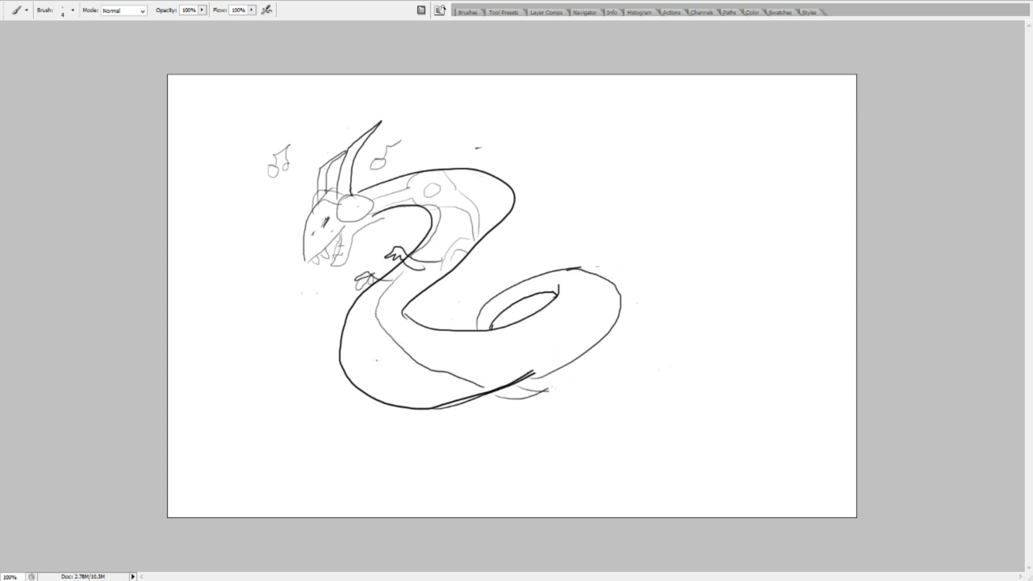
pyautogui.moveTo(383, 337); pyautogui.dragTo(356, 359)
pyautogui.moveTo(400, 349)
pyautogui.mouseDown()
pyautogui.moveTo(385, 389)
pyautogui.moveTo(425, 393)
pyautogui.mouseUp()
pyautogui.moveTo(452, 373); pyautogui.dragTo(451, 387)
pyautogui.hotkey('ctrl', 'alt', 'z')
pyautogui.hotkey('ctrl', 'alt', 'z')
pyautogui.hotkey('ctrl', 'alt', 'z')
pyautogui.hotkey('ctrl', 'alt', 'z')
pyautogui.hotkey('ctrl', 'alt', 'z')
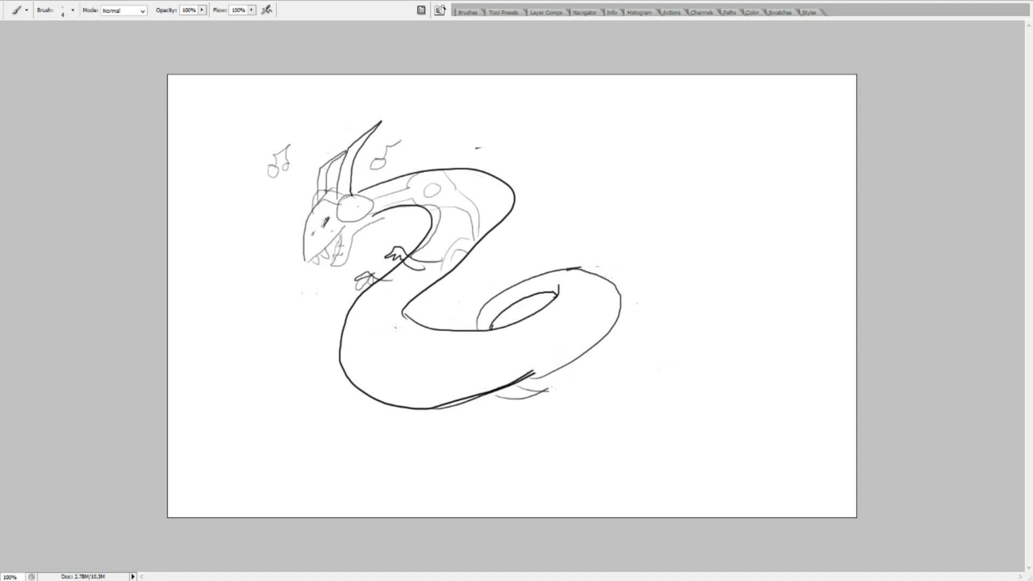
pyautogui.moveTo(395, 326)
pyautogui.mouseDown()
pyautogui.moveTo(379, 374)
pyautogui.moveTo(438, 332)
pyautogui.moveTo(403, 357)
pyautogui.mouseUp()
pyautogui.hotkey('ctrl', 'alt', 'z')
# Sketch a chain of ringed joints linked by short bars through the lower body and tail, and extend the throat line
pyautogui.moveTo(414, 293)
pyautogui.mouseDown()
pyautogui.moveTo(386, 319)
pyautogui.moveTo(399, 352)
pyautogui.moveTo(436, 344)
pyautogui.moveTo(433, 324)
pyautogui.moveTo(430, 340)
pyautogui.moveTo(522, 341)
pyautogui.moveTo(491, 365)
pyautogui.moveTo(530, 345)
pyautogui.moveTo(491, 348)
pyautogui.mouseUp()
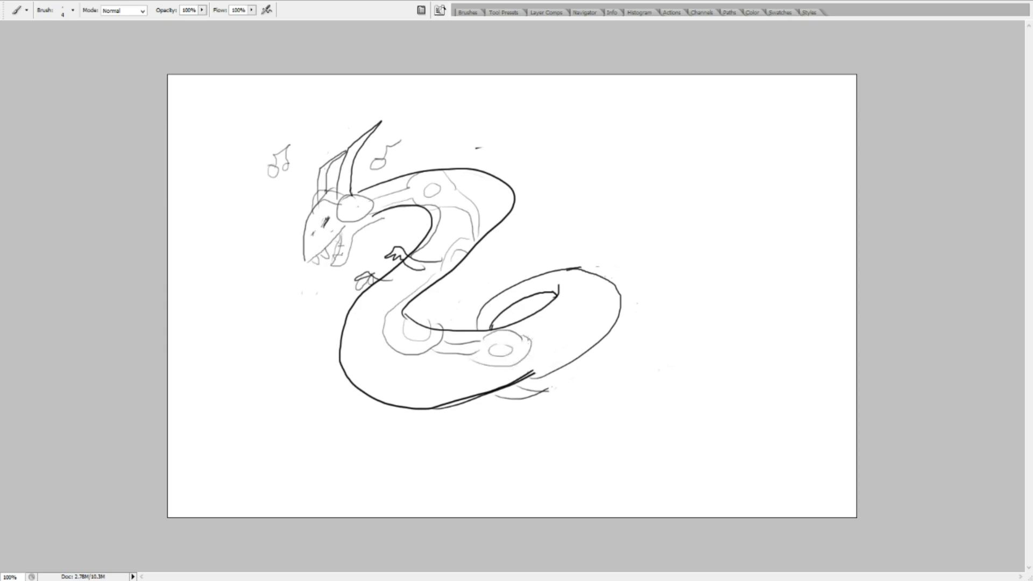
pyautogui.moveTo(556, 325); pyautogui.dragTo(524, 351)
pyautogui.moveTo(568, 315)
pyautogui.mouseDown()
pyautogui.moveTo(599, 315)
pyautogui.moveTo(569, 334)
pyautogui.mouseUp()
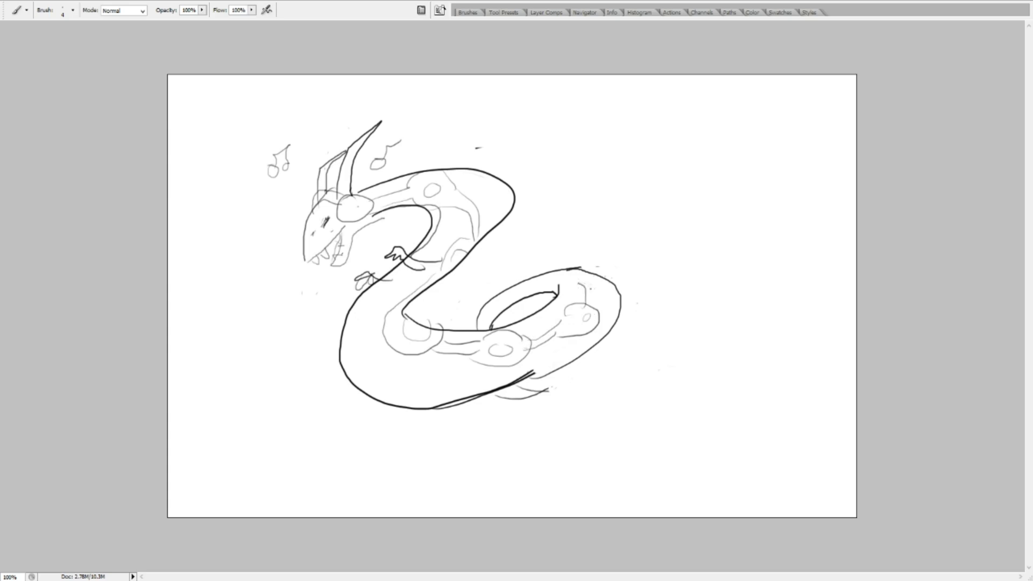
pyautogui.moveTo(596, 288)
pyautogui.mouseDown()
pyautogui.moveTo(599, 304)
pyautogui.moveTo(599, 291)
pyautogui.moveTo(565, 283)
pyautogui.moveTo(581, 291)
pyautogui.mouseUp()
pyautogui.moveTo(580, 275); pyautogui.dragTo(584, 279)
pyautogui.moveTo(363, 226); pyautogui.dragTo(413, 207)
pyautogui.moveTo(487, 174); pyautogui.dragTo(497, 218)
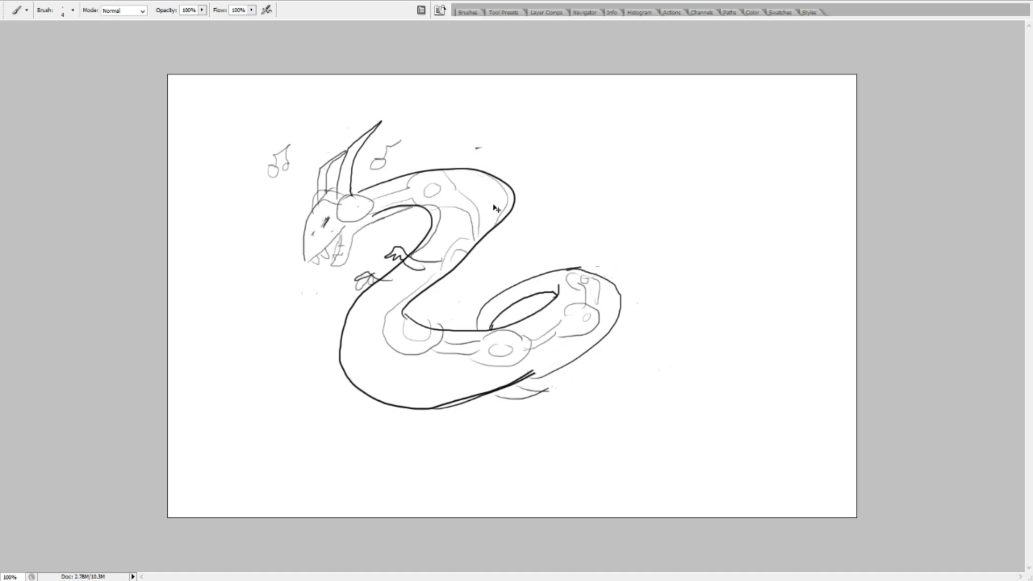
pyautogui.hotkey('ctrl', 'z')
pyautogui.moveTo(463, 168); pyautogui.dragTo(494, 220)
pyautogui.hotkey('ctrl', 'z')
# Handwrite "Party on" on the blank area below the dragon's head
pyautogui.moveTo(237, 313)
pyautogui.mouseDown()
pyautogui.moveTo(248, 335)
pyautogui.moveTo(234, 302)
pyautogui.moveTo(257, 319)
pyautogui.moveTo(290, 294)
pyautogui.mouseUp()
pyautogui.moveTo(281, 302); pyautogui.dragTo(300, 305)
pyautogui.moveTo(307, 287)
pyautogui.mouseDown()
pyautogui.moveTo(280, 350)
pyautogui.moveTo(276, 342)
pyautogui.moveTo(299, 331)
pyautogui.mouseUp()
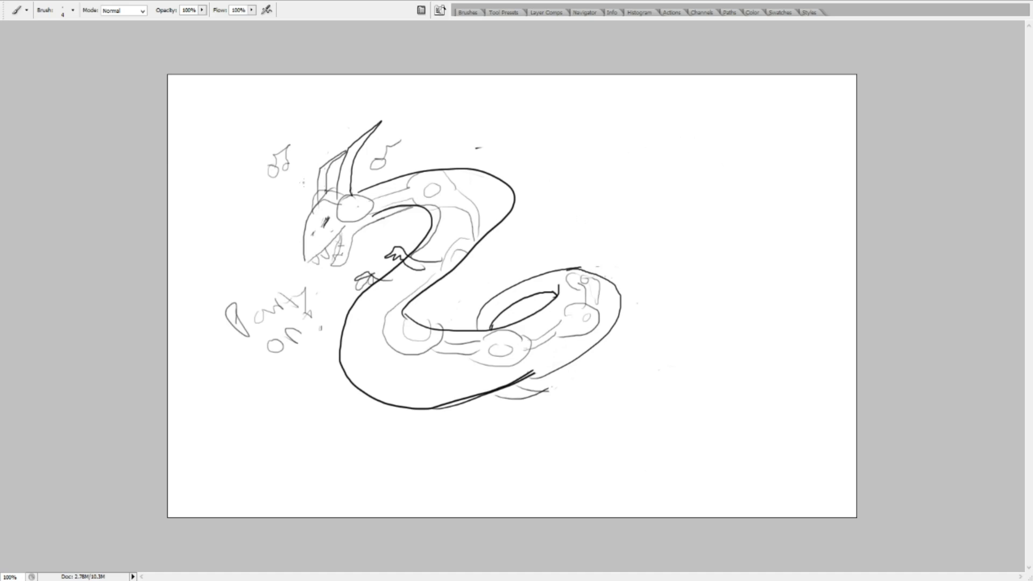
# Clear the whole dragon drawing from the canvas and enlarge the brush to 9 px
pyautogui.press('Delete')
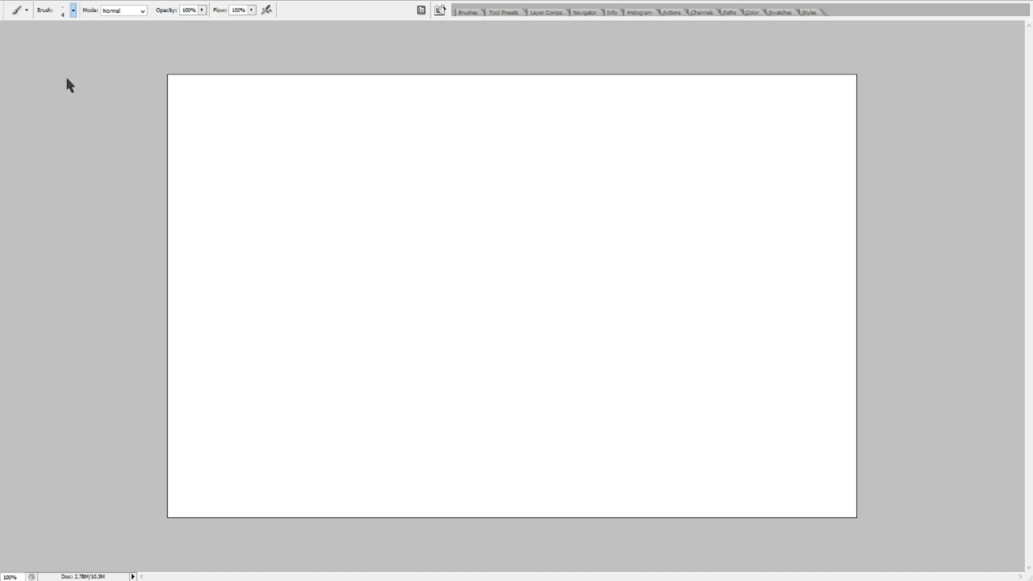
pyautogui.press(']')
pyautogui.press(']')
pyautogui.press(']')
pyautogui.press(']')
pyautogui.press(']')
# Draw a rough wide oval head near the middle of the blank canvas
pyautogui.moveTo(432, 258)
pyautogui.mouseDown()
pyautogui.moveTo(469, 229)
pyautogui.moveTo(503, 225)
pyautogui.moveTo(541, 244)
pyautogui.moveTo(435, 295)
pyautogui.moveTo(452, 310)
pyautogui.moveTo(484, 313)
pyautogui.moveTo(542, 299)
pyautogui.moveTo(543, 263)
pyautogui.mouseUp()
pyautogui.moveTo(513, 229)
pyautogui.mouseDown()
pyautogui.moveTo(548, 269)
pyautogui.moveTo(553, 298)
pyautogui.mouseUp()
pyautogui.moveTo(424, 289); pyautogui.dragTo(431, 245)
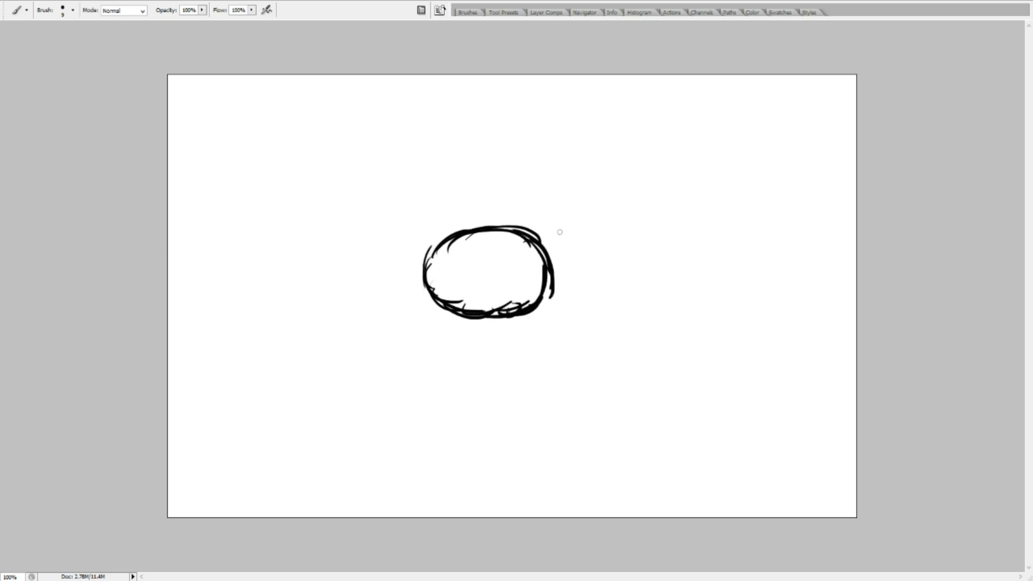
# Draw a large angular ear widening outward from the right side of the head
pyautogui.moveTo(522, 214)
pyautogui.mouseDown()
pyautogui.moveTo(531, 242)
pyautogui.moveTo(507, 209)
pyautogui.moveTo(521, 191)
pyautogui.moveTo(600, 156)
pyautogui.mouseUp()
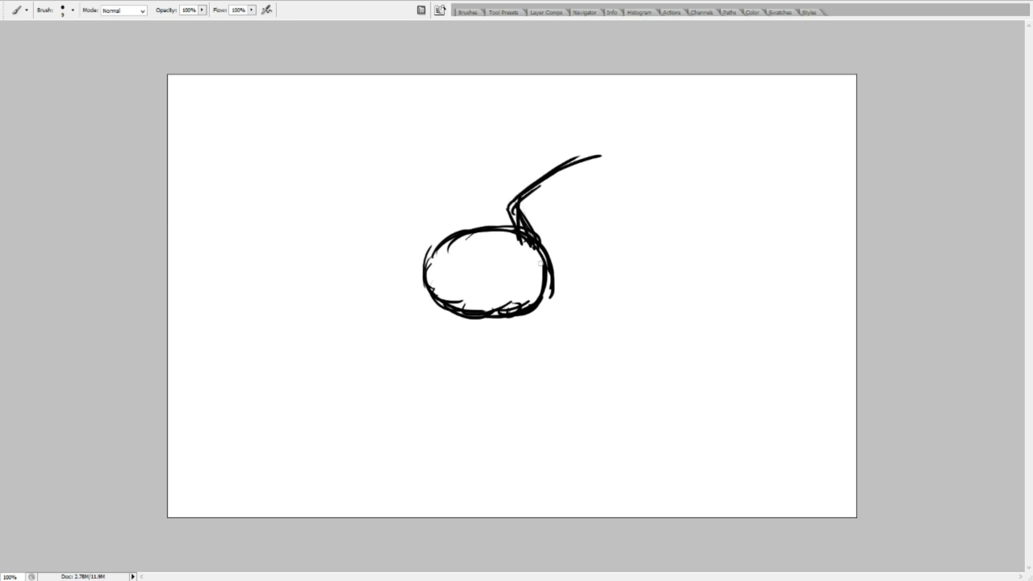
pyautogui.moveTo(539, 265); pyautogui.dragTo(584, 243)
pyautogui.moveTo(530, 258)
pyautogui.mouseDown()
pyautogui.moveTo(595, 249)
pyautogui.moveTo(601, 172)
pyautogui.moveTo(593, 176)
pyautogui.mouseUp()
# Draw a rounded upright body beneath the head and thicken its outline on both sides
pyautogui.moveTo(455, 338); pyautogui.dragTo(453, 360)
pyautogui.moveTo(465, 314)
pyautogui.mouseDown()
pyautogui.moveTo(446, 364)
pyautogui.moveTo(455, 380)
pyautogui.mouseUp()
pyautogui.moveTo(455, 339)
pyautogui.mouseDown()
pyautogui.moveTo(466, 396)
pyautogui.moveTo(519, 387)
pyautogui.moveTo(526, 354)
pyautogui.moveTo(492, 307)
pyautogui.moveTo(447, 342)
pyautogui.mouseUp()
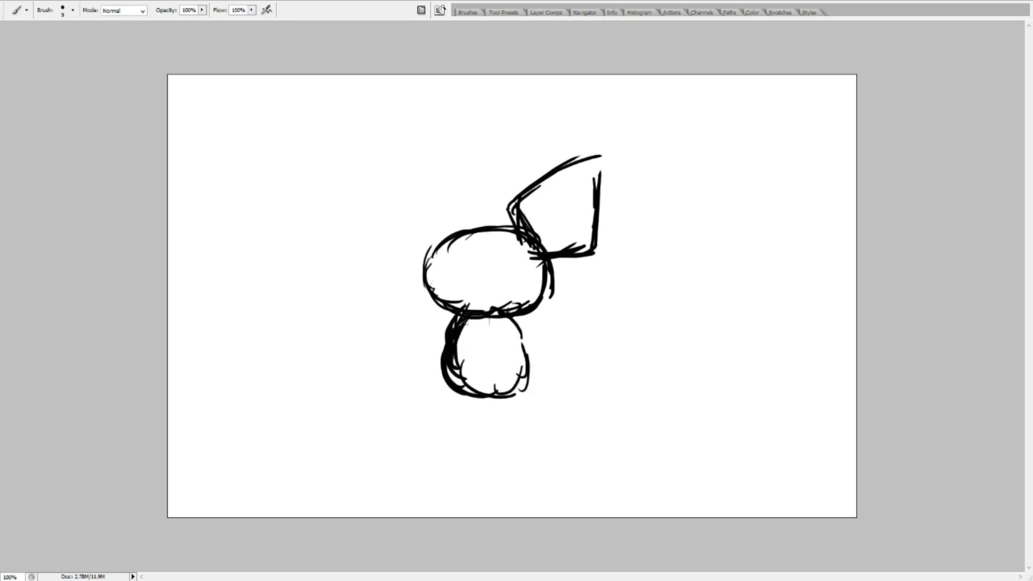
pyautogui.moveTo(456, 304)
pyautogui.mouseDown()
pyautogui.moveTo(449, 371)
pyautogui.moveTo(439, 371)
pyautogui.mouseUp()
pyautogui.moveTo(438, 371)
pyautogui.mouseDown()
pyautogui.moveTo(469, 392)
pyautogui.moveTo(513, 401)
pyautogui.moveTo(535, 344)
pyautogui.mouseUp()
pyautogui.moveTo(501, 301)
pyautogui.mouseDown()
pyautogui.moveTo(536, 387)
pyautogui.moveTo(470, 401)
pyautogui.moveTo(530, 352)
pyautogui.mouseUp()
# Draw the matching large angular ear on the left side of the head
pyautogui.moveTo(430, 272)
pyautogui.mouseDown()
pyautogui.moveTo(389, 269)
pyautogui.moveTo(436, 273)
pyautogui.mouseUp()
pyautogui.moveTo(409, 270)
pyautogui.mouseDown()
pyautogui.moveTo(388, 268)
pyautogui.moveTo(424, 260)
pyautogui.moveTo(380, 226)
pyautogui.moveTo(386, 269)
pyautogui.moveTo(388, 192)
pyautogui.mouseUp()
pyautogui.moveTo(396, 239)
pyautogui.mouseDown()
pyautogui.moveTo(402, 189)
pyautogui.moveTo(383, 178)
pyautogui.moveTo(449, 203)
pyautogui.moveTo(462, 242)
pyautogui.moveTo(453, 204)
pyautogui.mouseUp()
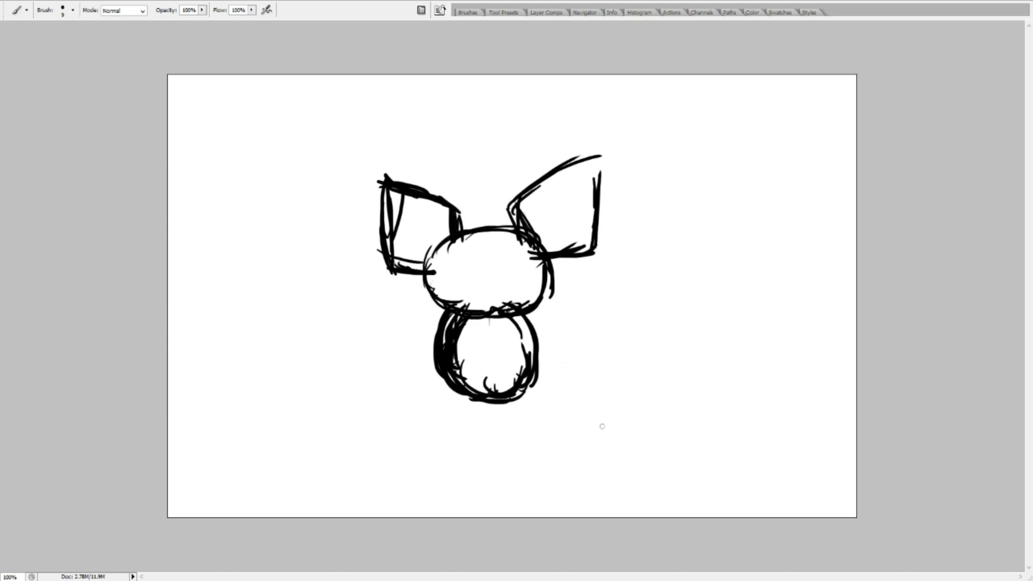
# Draw two rounded feet beneath the body and two short arms at its sides just below the head
pyautogui.moveTo(538, 380); pyautogui.dragTo(557, 399)
pyautogui.moveTo(507, 405)
pyautogui.mouseDown()
pyautogui.moveTo(546, 411)
pyautogui.moveTo(553, 389)
pyautogui.mouseUp()
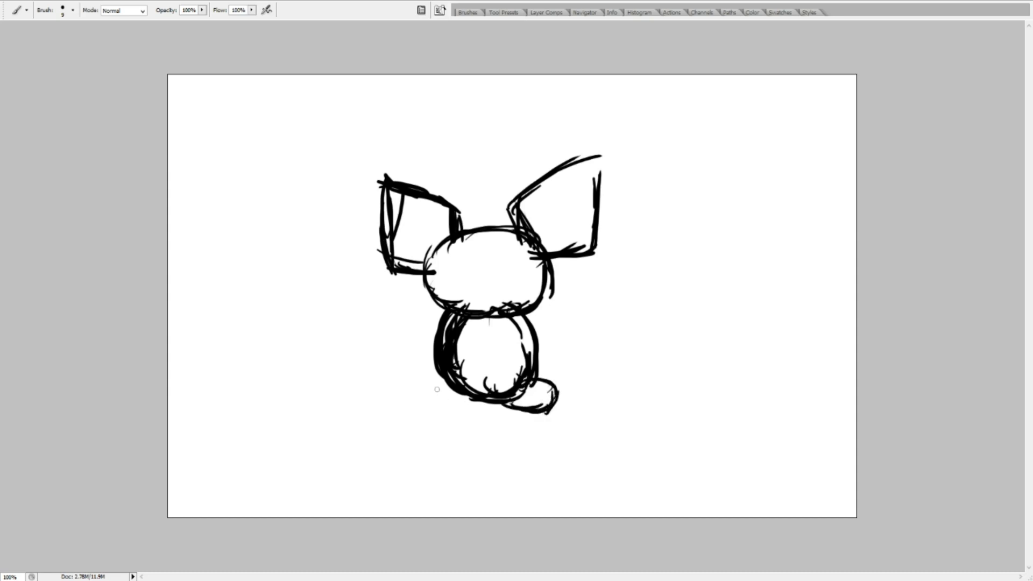
pyautogui.moveTo(437, 389)
pyautogui.mouseDown()
pyautogui.moveTo(427, 398)
pyautogui.moveTo(436, 414)
pyautogui.moveTo(466, 402)
pyautogui.mouseUp()
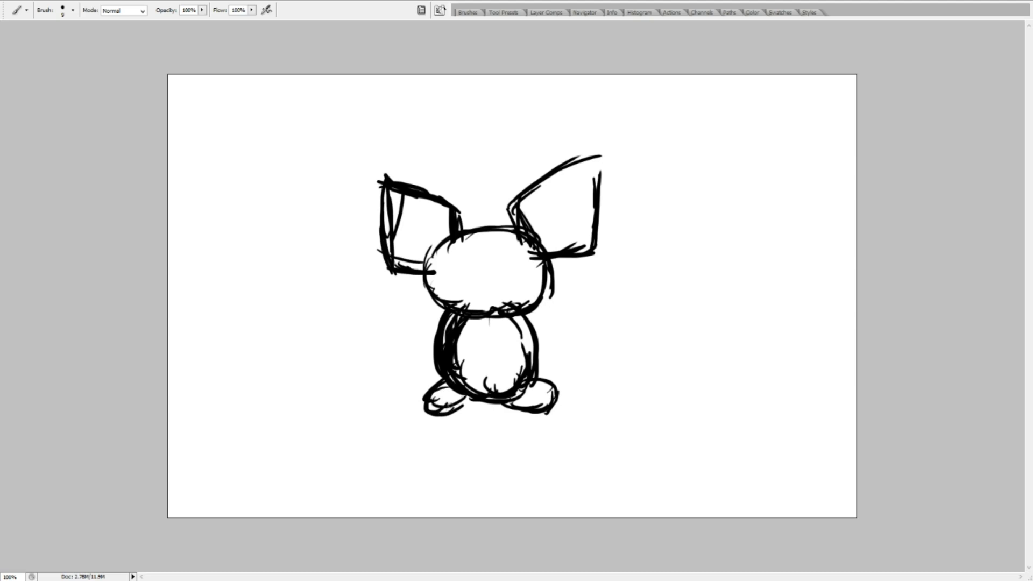
pyautogui.moveTo(520, 340)
pyautogui.mouseDown()
pyautogui.moveTo(536, 309)
pyautogui.moveTo(555, 312)
pyautogui.moveTo(540, 347)
pyautogui.moveTo(548, 302)
pyautogui.moveTo(521, 322)
pyautogui.moveTo(549, 351)
pyautogui.mouseUp()
pyautogui.moveTo(443, 346)
pyautogui.mouseDown()
pyautogui.moveTo(440, 298)
pyautogui.moveTo(427, 338)
pyautogui.moveTo(424, 307)
pyautogui.moveTo(436, 307)
pyautogui.moveTo(430, 324)
pyautogui.mouseUp()
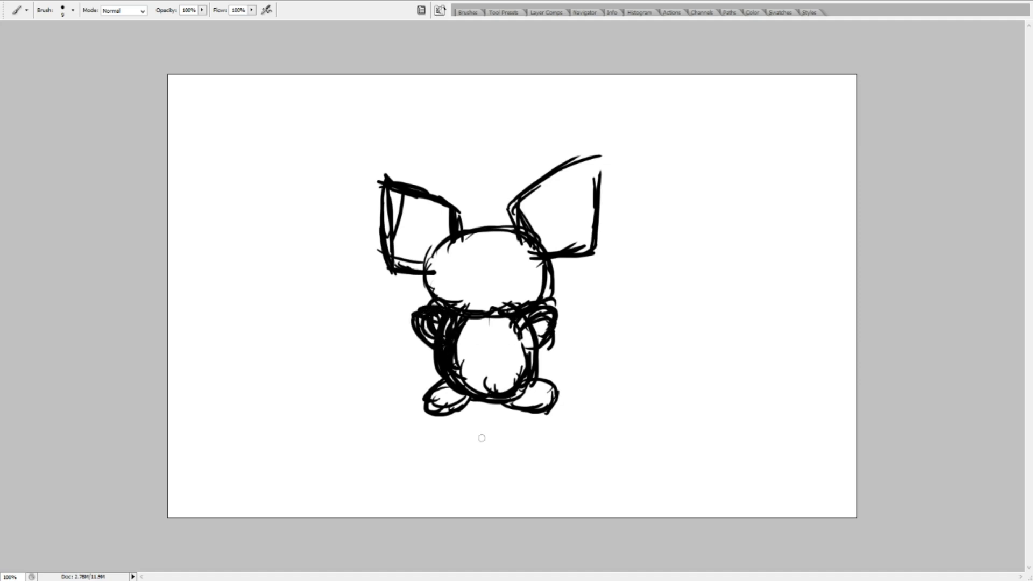
# Erase the overlapping construction lines inside the body, arms, feet and head so one continuous outer silhouette remains
pyautogui.moveTo(460, 361)
pyautogui.mouseDown()
pyautogui.moveTo(425, 325)
pyautogui.moveTo(452, 320)
pyautogui.moveTo(427, 336)
pyautogui.mouseUp()
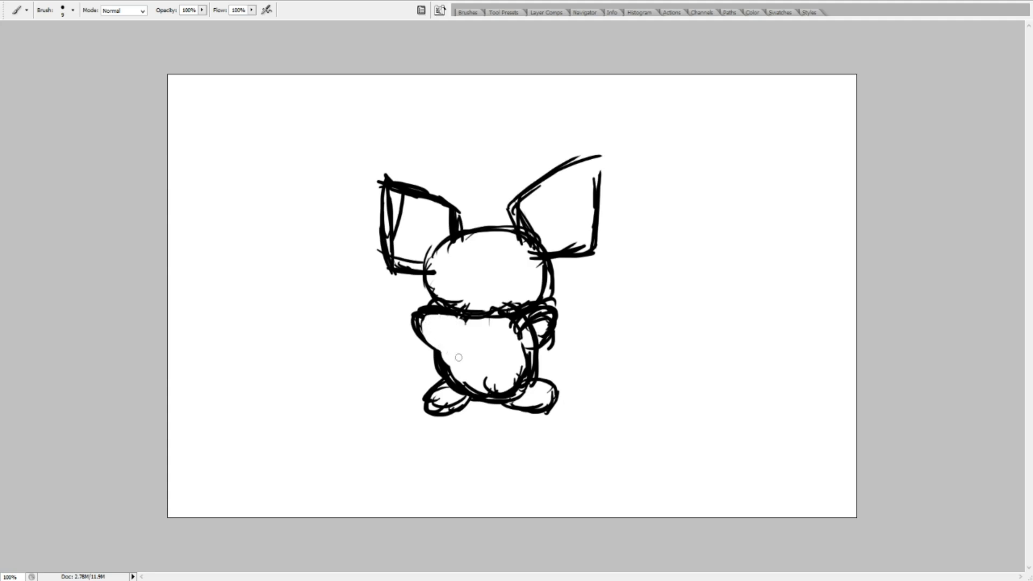
pyautogui.moveTo(531, 338)
pyautogui.mouseDown()
pyautogui.moveTo(528, 323)
pyautogui.moveTo(522, 333)
pyautogui.moveTo(538, 318)
pyautogui.moveTo(525, 325)
pyautogui.moveTo(474, 308)
pyautogui.moveTo(468, 333)
pyautogui.moveTo(438, 295)
pyautogui.moveTo(512, 325)
pyautogui.moveTo(528, 364)
pyautogui.moveTo(503, 393)
pyautogui.moveTo(526, 390)
pyautogui.moveTo(512, 352)
pyautogui.moveTo(520, 347)
pyautogui.mouseUp()
pyautogui.moveTo(508, 389)
pyautogui.mouseDown()
pyautogui.moveTo(457, 383)
pyautogui.moveTo(463, 395)
pyautogui.moveTo(450, 347)
pyautogui.mouseUp()
pyautogui.moveTo(433, 248); pyautogui.dragTo(449, 266)
pyautogui.moveTo(534, 237)
pyautogui.mouseDown()
pyautogui.moveTo(510, 254)
pyautogui.moveTo(535, 242)
pyautogui.moveTo(539, 257)
pyautogui.moveTo(520, 272)
pyautogui.mouseUp()
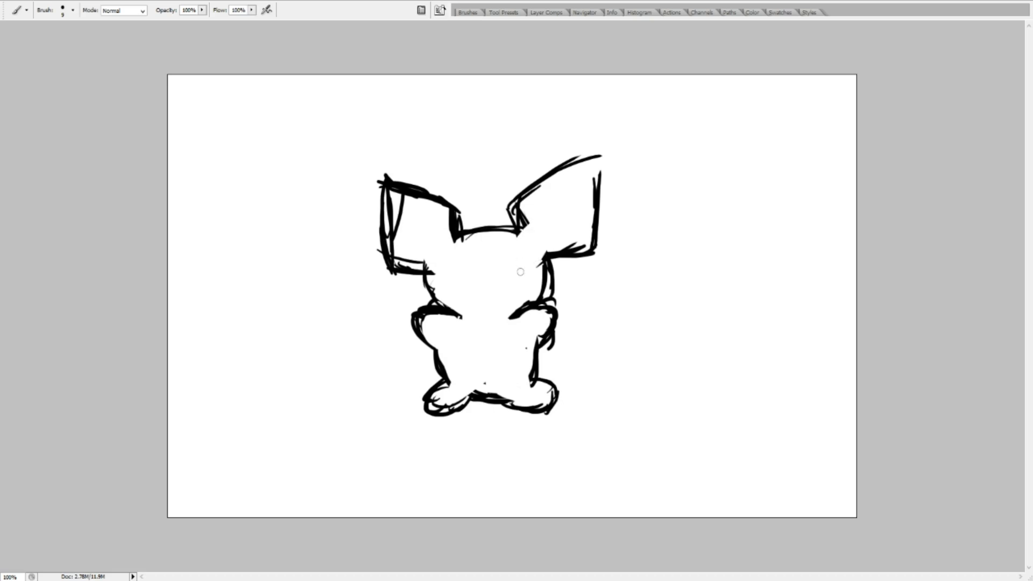
# Close the right ear's tip and draw the face with two filled round eyes with white highlights, a small nose and a smile
pyautogui.moveTo(599, 156); pyautogui.dragTo(597, 192)
pyautogui.moveTo(463, 275)
pyautogui.mouseDown()
pyautogui.moveTo(506, 268)
pyautogui.moveTo(480, 281)
pyautogui.moveTo(496, 289)
pyautogui.mouseUp()
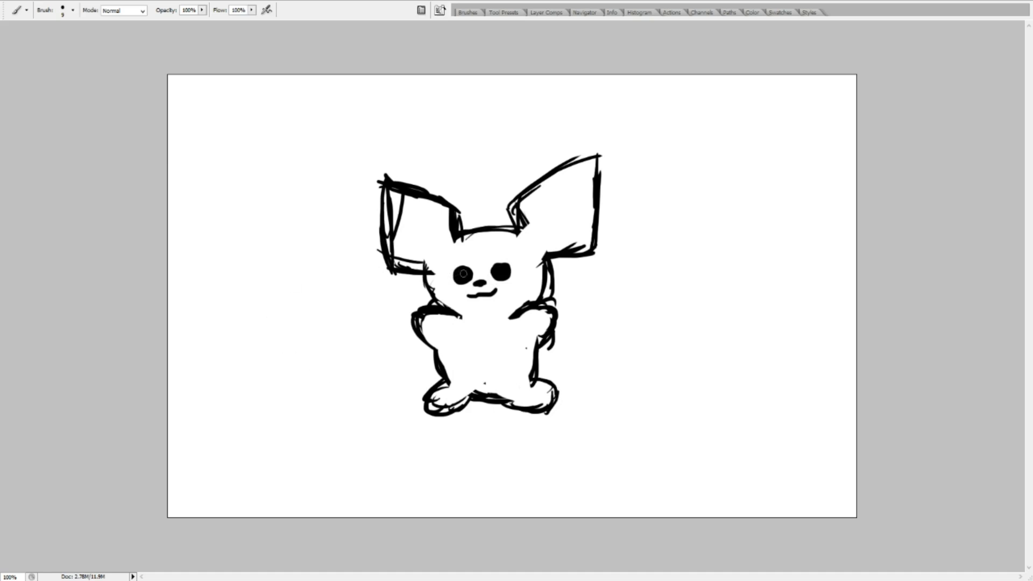
pyautogui.click(496, 268)
# Draw a small wedge-shaped tail behind the left foot and a zigzag fur line across the creature's belly
pyautogui.moveTo(367, 362); pyautogui.dragTo(386, 335)
pyautogui.hotkey('ctrl', 'z')
pyautogui.moveTo(420, 367)
pyautogui.mouseDown()
pyautogui.moveTo(411, 386)
pyautogui.moveTo(423, 351)
pyautogui.moveTo(405, 383)
pyautogui.moveTo(414, 379)
pyautogui.moveTo(418, 391)
pyautogui.moveTo(455, 358)
pyautogui.moveTo(494, 347)
pyautogui.moveTo(540, 359)
pyautogui.mouseUp()
pyautogui.moveTo(457, 366)
pyautogui.mouseDown()
pyautogui.moveTo(447, 383)
pyautogui.moveTo(455, 399)
pyautogui.moveTo(437, 404)
pyautogui.moveTo(482, 391)
pyautogui.mouseUp()
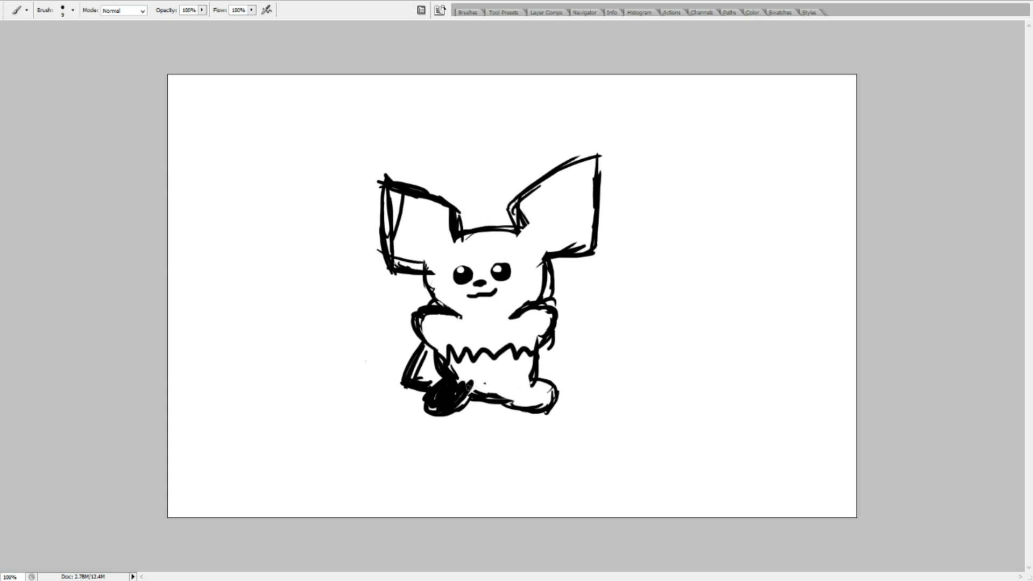
pyautogui.hotkey('ctrl', 'z')
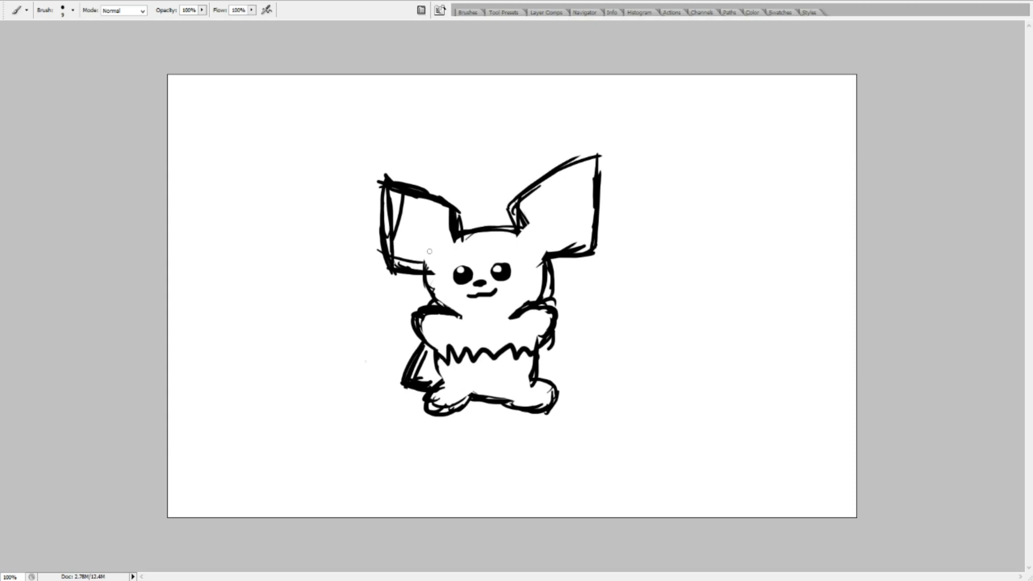
# Reshape the left ear's tip into rounded lobes and draw a zigzag marking near the tip of both ears
pyautogui.moveTo(429, 251); pyautogui.dragTo(455, 245)
pyautogui.moveTo(425, 249)
pyautogui.mouseDown()
pyautogui.moveTo(457, 247)
pyautogui.moveTo(443, 234)
pyautogui.moveTo(401, 242)
pyautogui.moveTo(386, 203)
pyautogui.moveTo(358, 195)
pyautogui.moveTo(361, 178)
pyautogui.moveTo(377, 183)
pyautogui.moveTo(368, 167)
pyautogui.moveTo(382, 163)
pyautogui.moveTo(385, 178)
pyautogui.moveTo(392, 163)
pyautogui.moveTo(404, 180)
pyautogui.moveTo(406, 171)
pyautogui.moveTo(358, 200)
pyautogui.moveTo(389, 198)
pyautogui.moveTo(375, 183)
pyautogui.moveTo(386, 191)
pyautogui.moveTo(398, 173)
pyautogui.moveTo(392, 248)
pyautogui.moveTo(386, 200)
pyautogui.moveTo(425, 191)
pyautogui.moveTo(395, 202)
pyautogui.moveTo(364, 193)
pyautogui.mouseUp()
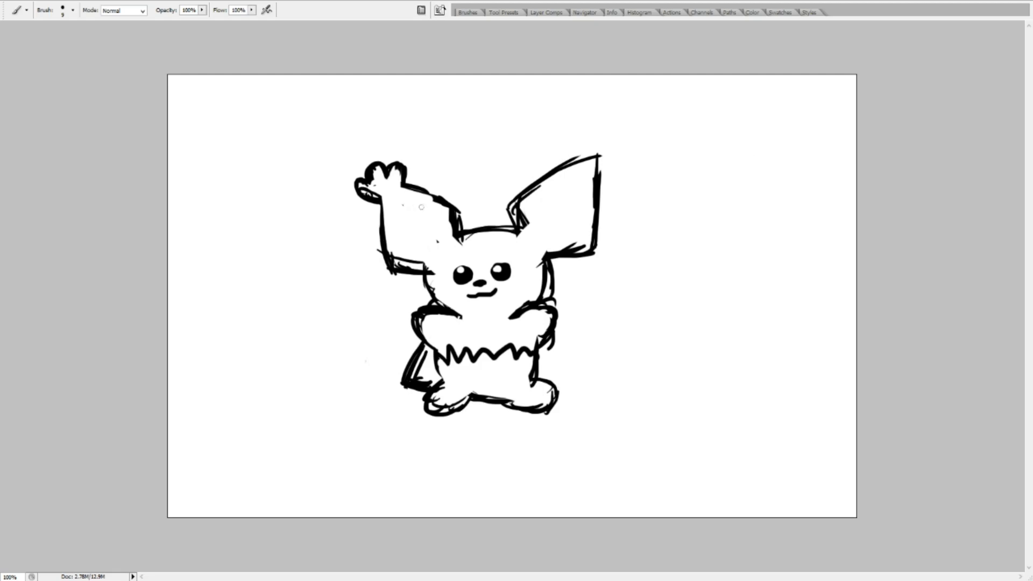
pyautogui.moveTo(409, 189)
pyautogui.mouseDown()
pyautogui.moveTo(434, 200)
pyautogui.moveTo(396, 211)
pyautogui.moveTo(429, 189)
pyautogui.mouseUp()
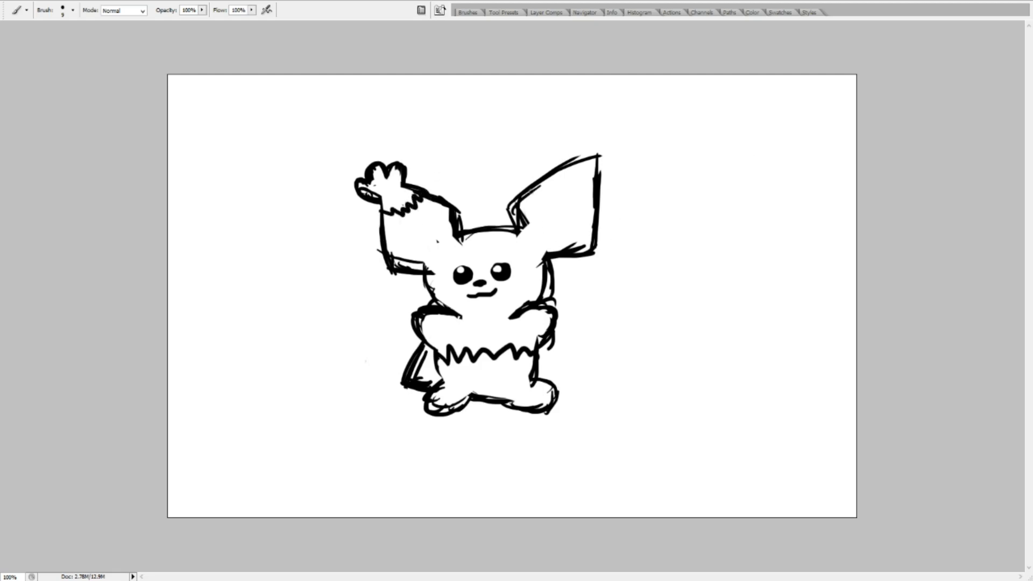
pyautogui.moveTo(556, 171)
pyautogui.mouseDown()
pyautogui.moveTo(564, 190)
pyautogui.moveTo(595, 188)
pyautogui.mouseUp()
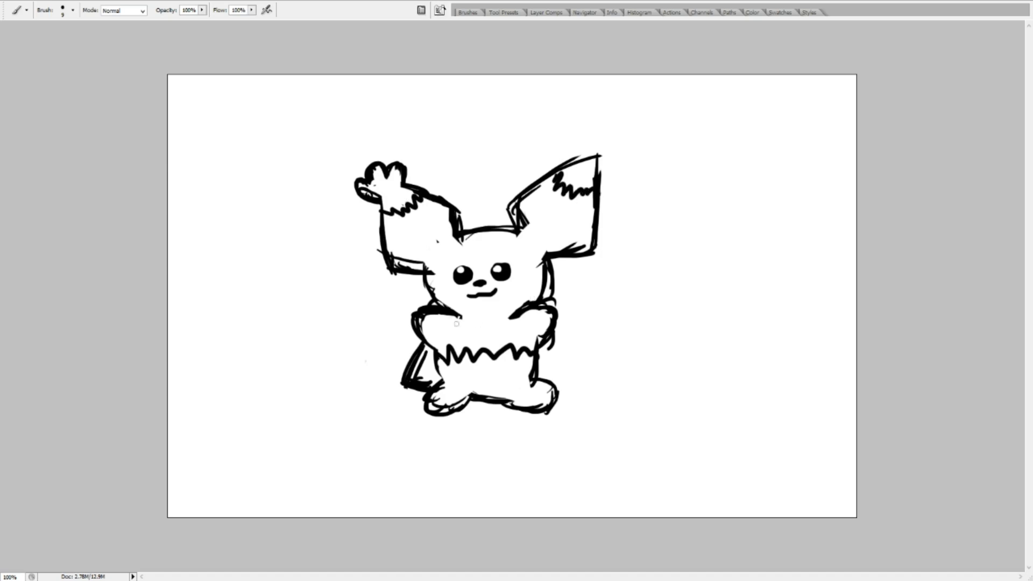
# Draw a round cheek on each side of the face and fill the tail and both ear tips solid black
pyautogui.moveTo(431, 286)
pyautogui.mouseDown()
pyautogui.moveTo(457, 289)
pyautogui.moveTo(458, 312)
pyautogui.mouseUp()
pyautogui.moveTo(524, 309)
pyautogui.mouseDown()
pyautogui.moveTo(510, 288)
pyautogui.moveTo(535, 289)
pyautogui.mouseUp()
pyautogui.moveTo(436, 391)
pyautogui.mouseDown()
pyautogui.moveTo(423, 367)
pyautogui.moveTo(438, 367)
pyautogui.moveTo(436, 355)
pyautogui.moveTo(417, 379)
pyautogui.moveTo(419, 353)
pyautogui.moveTo(428, 373)
pyautogui.moveTo(426, 352)
pyautogui.moveTo(416, 372)
pyautogui.mouseUp()
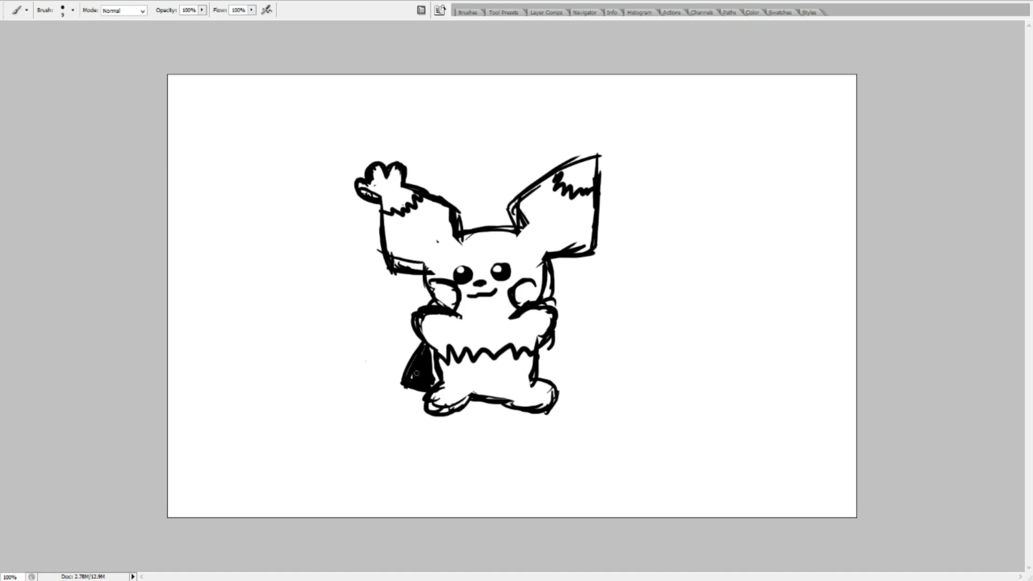
pyautogui.moveTo(548, 175)
pyautogui.mouseDown()
pyautogui.moveTo(565, 187)
pyautogui.moveTo(586, 167)
pyautogui.moveTo(577, 188)
pyautogui.moveTo(590, 165)
pyautogui.moveTo(590, 186)
pyautogui.moveTo(591, 165)
pyautogui.moveTo(560, 169)
pyautogui.moveTo(577, 179)
pyautogui.mouseUp()
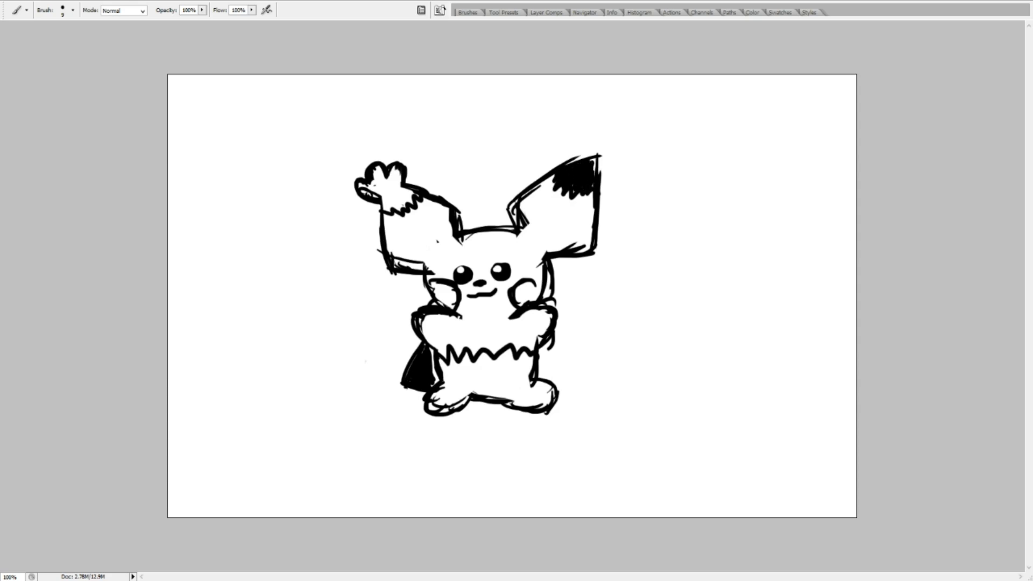
pyautogui.moveTo(387, 185)
pyautogui.mouseDown()
pyautogui.moveTo(377, 168)
pyautogui.moveTo(374, 196)
pyautogui.moveTo(368, 191)
pyautogui.moveTo(396, 185)
pyautogui.moveTo(398, 168)
pyautogui.moveTo(358, 184)
pyautogui.moveTo(383, 204)
pyautogui.moveTo(389, 197)
pyautogui.moveTo(400, 209)
pyautogui.moveTo(392, 193)
pyautogui.moveTo(417, 190)
pyautogui.mouseUp()
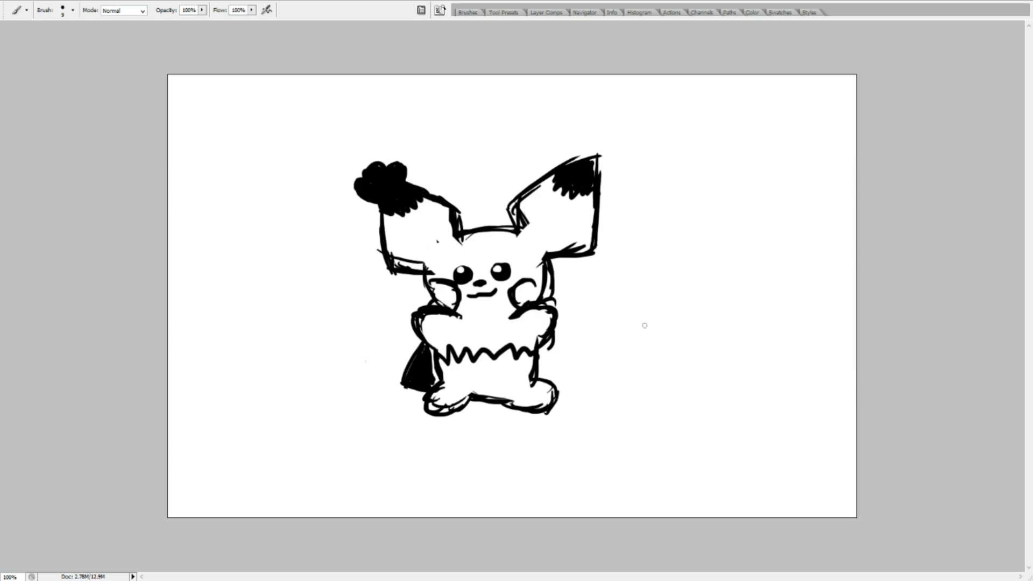
# Go over the round cheeks on both sides of the face and clear the finished creature from the canvas
pyautogui.moveTo(510, 292)
pyautogui.mouseDown()
pyautogui.moveTo(540, 284)
pyautogui.moveTo(539, 294)
pyautogui.mouseUp()
pyautogui.moveTo(424, 289); pyautogui.dragTo(435, 283)
pyautogui.moveTo(430, 306); pyautogui.dragTo(427, 290)
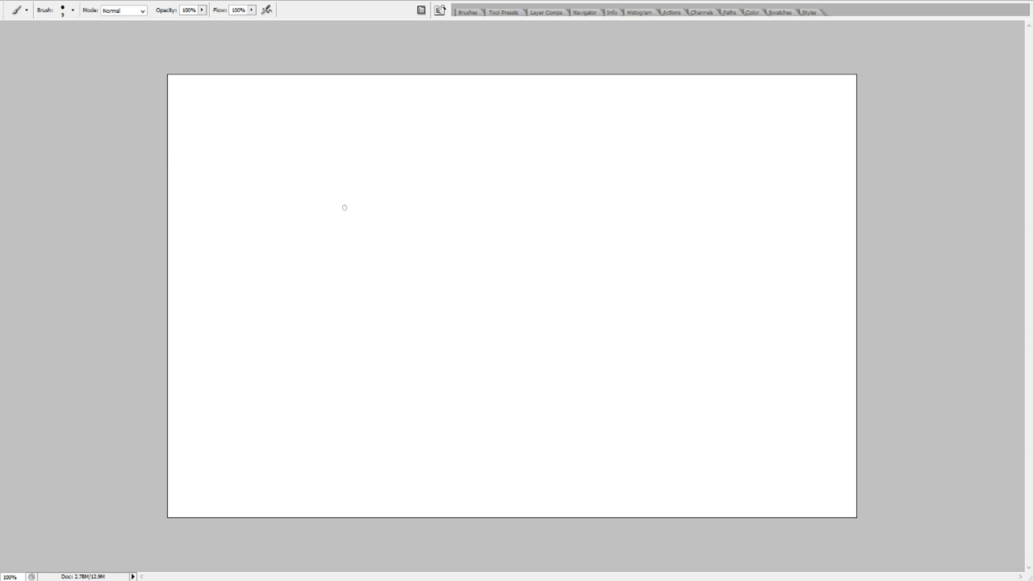
pyautogui.moveTo(356, 219); pyautogui.dragTo(466, 192)
pyautogui.hotkey('ctrl', 'z')
pyautogui.moveTo(353, 236); pyautogui.dragTo(481, 221)
pyautogui.hotkey('ctrl', 'z')
# Draw a wide oval muzzle with a hatched nose at its upper edge and a curved two-part mouth below it
pyautogui.moveTo(436, 264)
pyautogui.mouseDown()
pyautogui.moveTo(417, 312)
pyautogui.moveTo(452, 272)
pyautogui.mouseUp()
pyautogui.moveTo(387, 270)
pyautogui.mouseDown()
pyautogui.moveTo(398, 279)
pyautogui.moveTo(445, 266)
pyautogui.moveTo(402, 269)
pyautogui.moveTo(441, 267)
pyautogui.moveTo(406, 299)
pyautogui.moveTo(400, 290)
pyautogui.moveTo(448, 283)
pyautogui.mouseUp()
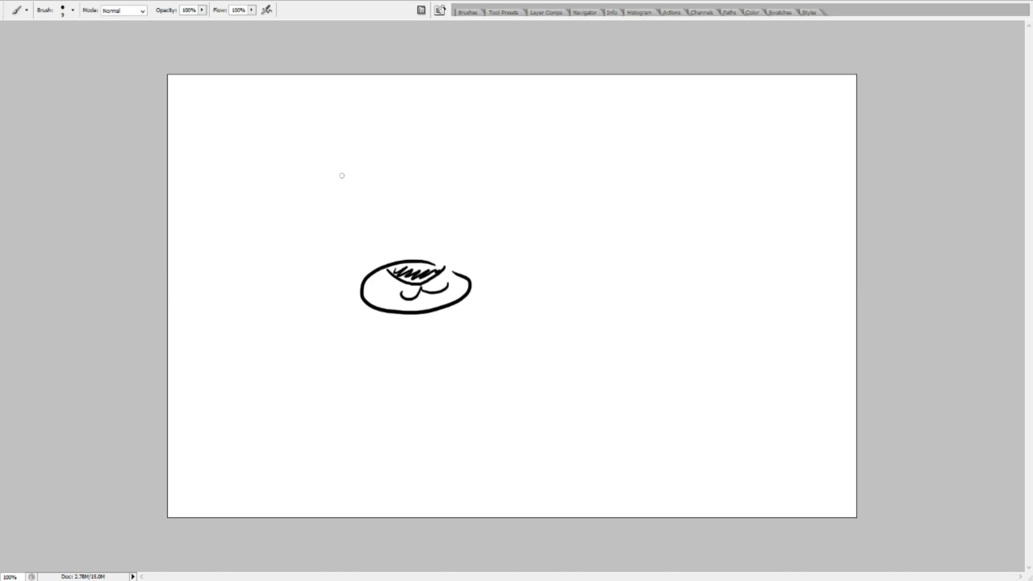
pyautogui.moveTo(342, 176)
pyautogui.mouseDown()
pyautogui.moveTo(328, 204)
pyautogui.moveTo(359, 192)
pyautogui.moveTo(410, 210)
pyautogui.mouseUp()
pyautogui.moveTo(341, 203); pyautogui.dragTo(339, 220)
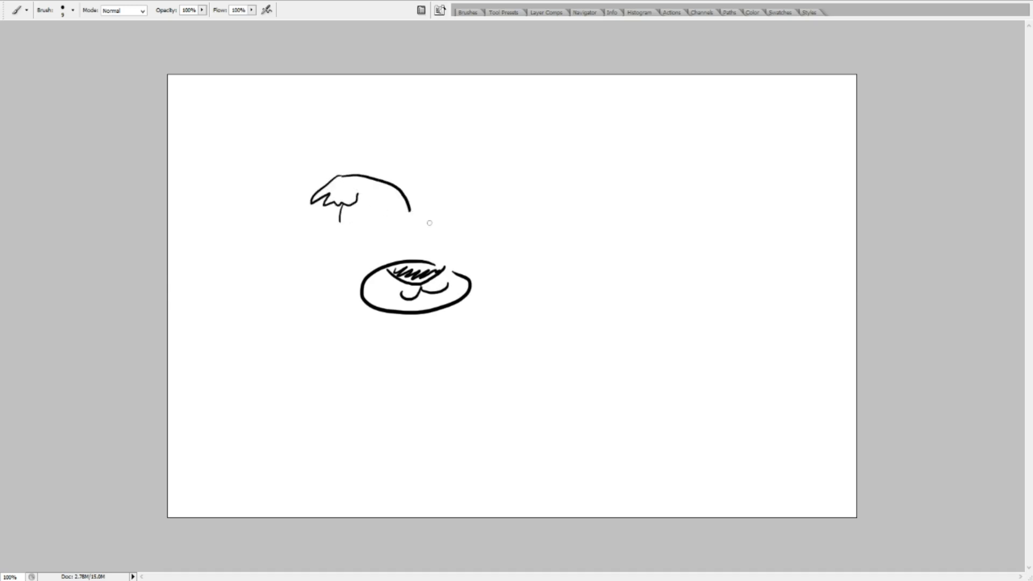
pyautogui.hotkey('ctrl', 'alt', 'z')
pyautogui.hotkey('ctrl', 'alt', 'z')
pyautogui.hotkey('ctrl', 'alt', 'z')
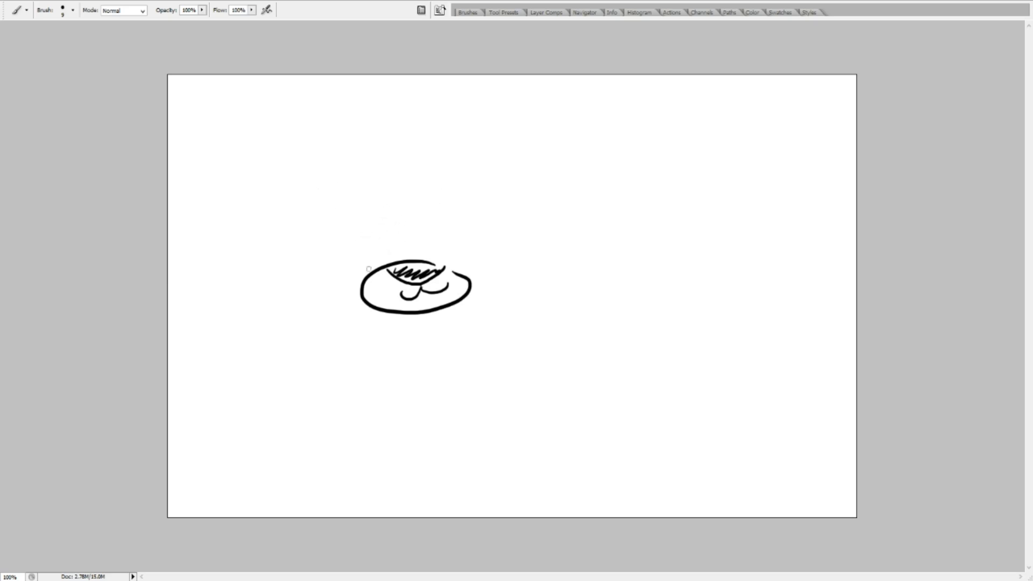
# Draw a wide flattened oval head outline that starts and ends at the sides of the muzzle
pyautogui.moveTo(350, 288)
pyautogui.mouseDown()
pyautogui.moveTo(498, 260)
pyautogui.moveTo(455, 277)
pyautogui.mouseUp()
pyautogui.hotkey('ctrl', 'alt', 'z')
pyautogui.moveTo(361, 287)
pyautogui.mouseDown()
pyautogui.moveTo(449, 207)
pyautogui.moveTo(455, 282)
pyautogui.mouseUp()
# Draw two solid black oval eyes on the head just above the muzzle
pyautogui.moveTo(387, 222)
pyautogui.mouseDown()
pyautogui.moveTo(374, 247)
pyautogui.moveTo(381, 222)
pyautogui.moveTo(389, 237)
pyautogui.mouseUp()
pyautogui.hotkey('ctrl', 'z')
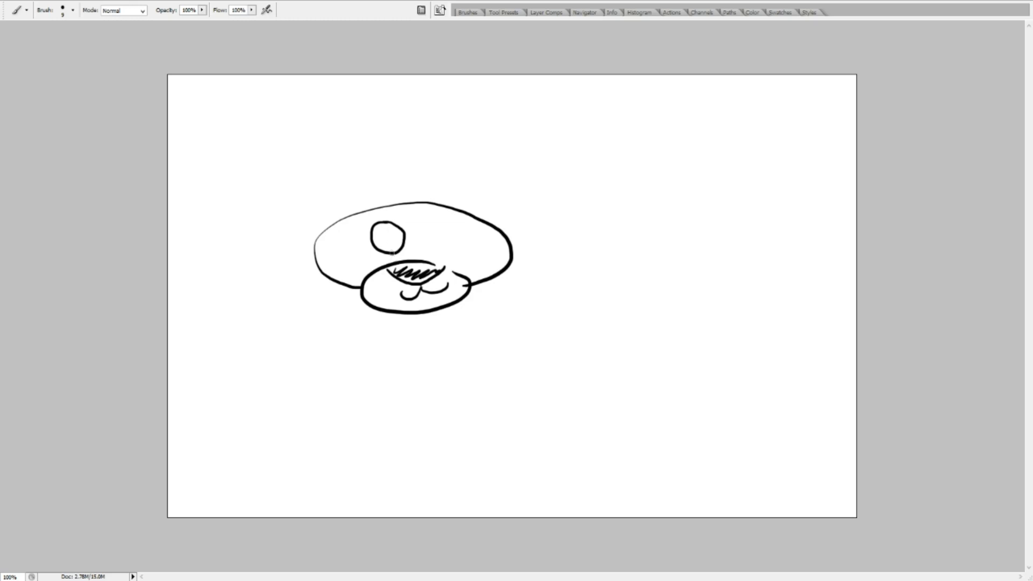
pyautogui.moveTo(388, 234)
pyautogui.mouseDown()
pyautogui.moveTo(397, 237)
pyautogui.moveTo(389, 226)
pyautogui.moveTo(388, 248)
pyautogui.moveTo(384, 232)
pyautogui.moveTo(433, 230)
pyautogui.moveTo(425, 252)
pyautogui.moveTo(429, 241)
pyautogui.mouseUp()
pyautogui.hotkey('ctrl', 'alt', 'z')
pyautogui.hotkey('ctrl', 'alt', 'z')
pyautogui.hotkey('ctrl', 'alt', 'z')
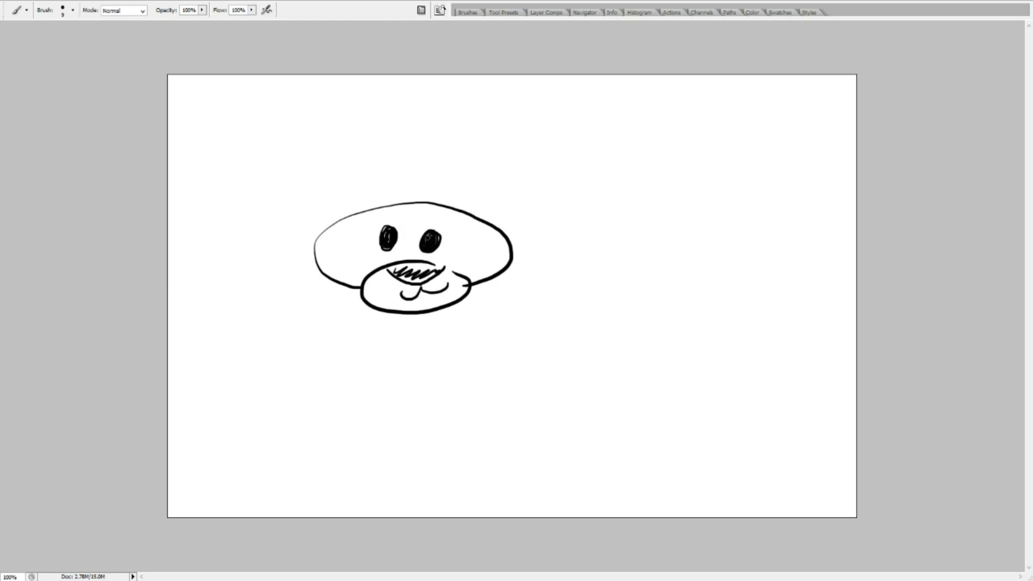
# Draw the right ear slanting outward from the head with a scalloped tuft at its tip and a narrow inner ear shape
pyautogui.moveTo(438, 205)
pyautogui.mouseDown()
pyautogui.moveTo(486, 174)
pyautogui.moveTo(534, 178)
pyautogui.moveTo(512, 175)
pyautogui.moveTo(523, 187)
pyautogui.moveTo(486, 232)
pyautogui.mouseUp()
pyautogui.moveTo(505, 192)
pyautogui.mouseDown()
pyautogui.moveTo(469, 214)
pyautogui.moveTo(500, 199)
pyautogui.mouseUp()
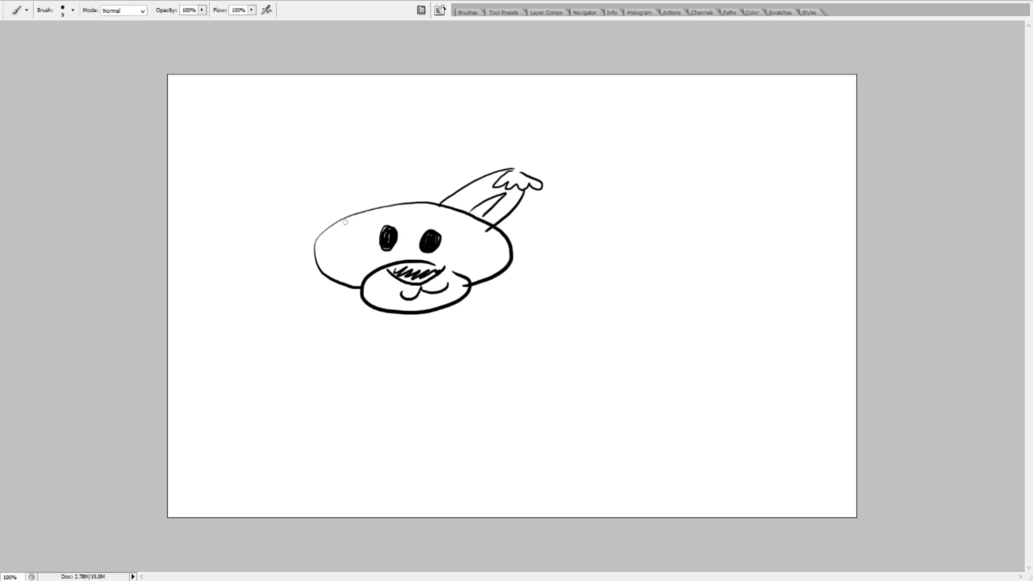
pyautogui.moveTo(330, 215)
pyautogui.mouseDown()
pyautogui.moveTo(345, 160)
pyautogui.moveTo(371, 177)
pyautogui.moveTo(383, 209)
pyautogui.mouseUp()
pyautogui.hotkey('ctrl', 'z')
pyautogui.hotkey('ctrl', 'alt', 'z')
pyautogui.moveTo(465, 213)
pyautogui.mouseDown()
pyautogui.moveTo(497, 189)
pyautogui.moveTo(468, 216)
pyautogui.moveTo(508, 194)
pyautogui.moveTo(489, 214)
pyautogui.moveTo(469, 222)
pyautogui.mouseUp()
pyautogui.hotkey('ctrl', 'z')
pyautogui.hotkey('ctrl', 'z')
pyautogui.moveTo(461, 212)
pyautogui.mouseDown()
pyautogui.moveTo(510, 190)
pyautogui.moveTo(471, 217)
pyautogui.mouseUp()
# Draw the left ear rising from the head and leaning inward, with a jagged tip and a narrow inner ear shape
pyautogui.moveTo(339, 222); pyautogui.dragTo(327, 210)
pyautogui.moveTo(335, 214); pyautogui.dragTo(339, 178)
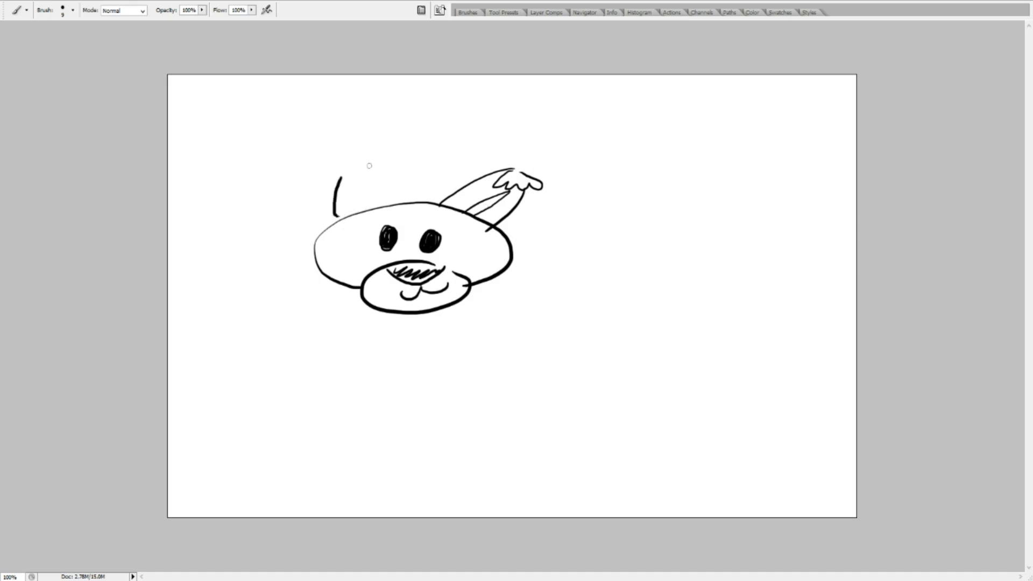
pyautogui.hotkey('ctrl', 'z')
pyautogui.moveTo(335, 221)
pyautogui.mouseDown()
pyautogui.moveTo(358, 161)
pyautogui.moveTo(378, 152)
pyautogui.mouseUp()
pyautogui.hotkey('ctrl', 'z')
pyautogui.moveTo(336, 221)
pyautogui.mouseDown()
pyautogui.moveTo(407, 143)
pyautogui.moveTo(413, 157)
pyautogui.moveTo(383, 165)
pyautogui.moveTo(375, 195)
pyautogui.moveTo(382, 186)
pyautogui.mouseUp()
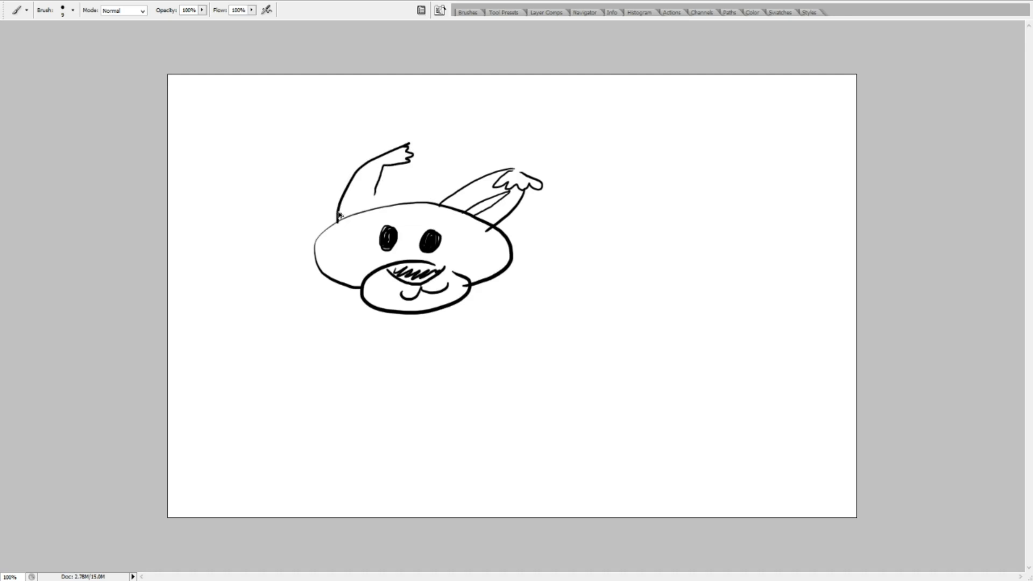
pyautogui.hotkey('ctrl', 'alt', 'z')
pyautogui.hotkey('ctrl', 'alt', 'z')
pyautogui.moveTo(326, 224)
pyautogui.mouseDown()
pyautogui.moveTo(354, 174)
pyautogui.moveTo(399, 146)
pyautogui.mouseUp()
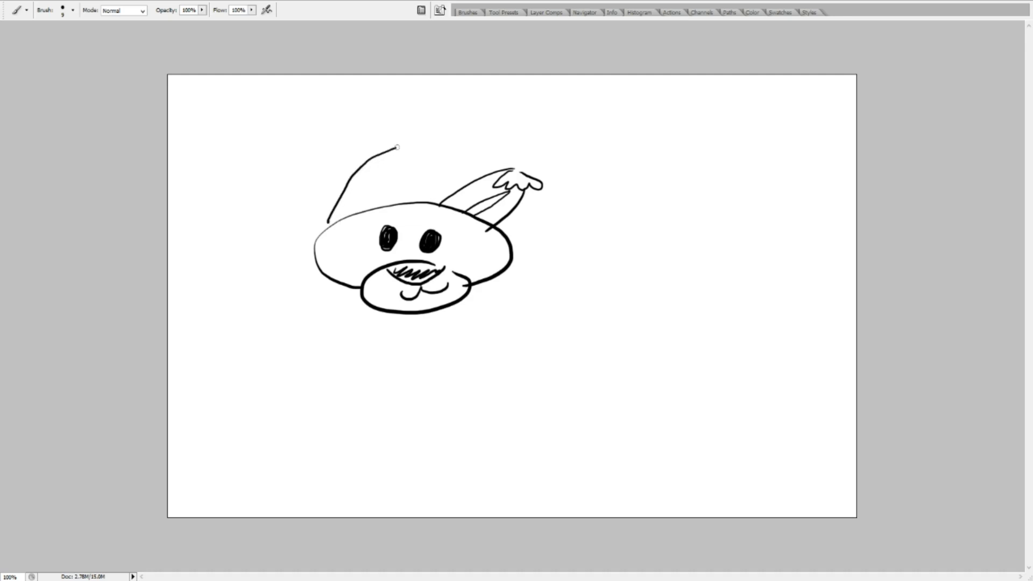
pyautogui.hotkey('ctrl', 'z')
pyautogui.moveTo(321, 227)
pyautogui.mouseDown()
pyautogui.moveTo(348, 188)
pyautogui.moveTo(409, 155)
pyautogui.moveTo(352, 210)
pyautogui.mouseUp()
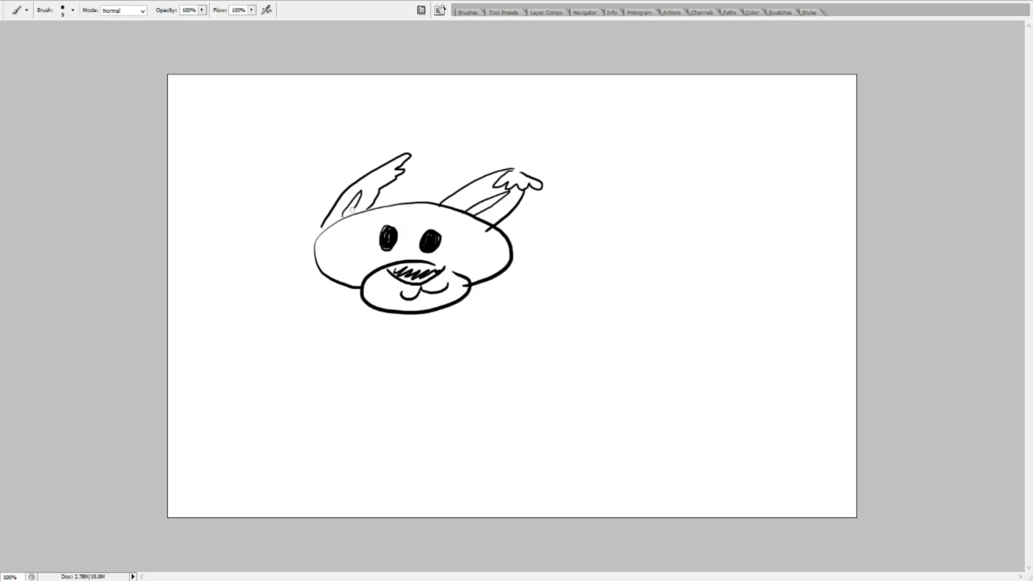
# Draw the shaggy, jagged-edged body outline below and behind the head and add three small spots inside it
pyautogui.moveTo(332, 281)
pyautogui.mouseDown()
pyautogui.moveTo(314, 296)
pyautogui.moveTo(341, 325)
pyautogui.moveTo(435, 353)
pyautogui.moveTo(474, 343)
pyautogui.moveTo(511, 351)
pyautogui.moveTo(572, 310)
pyautogui.mouseUp()
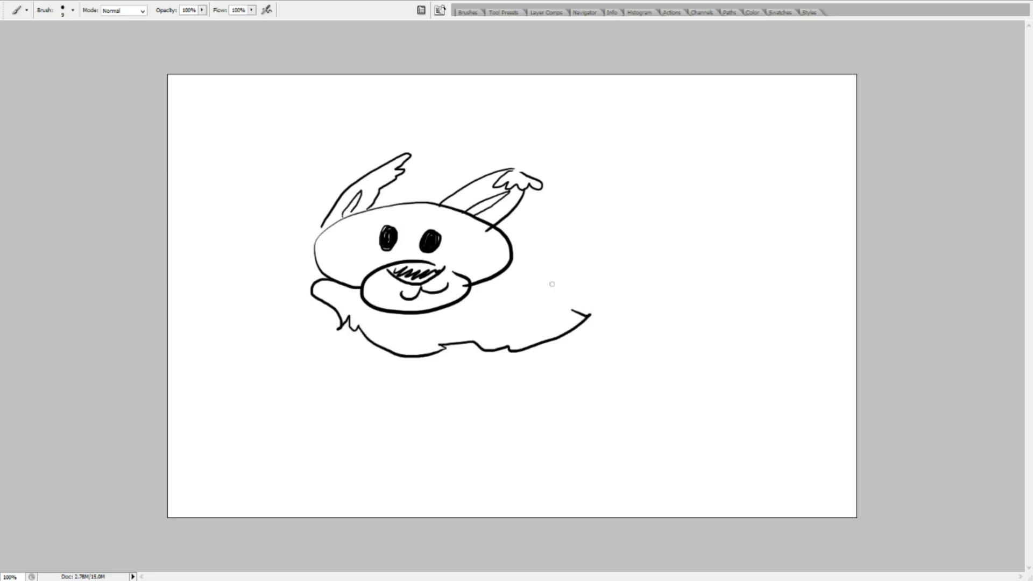
pyautogui.moveTo(504, 272)
pyautogui.mouseDown()
pyautogui.moveTo(523, 264)
pyautogui.moveTo(555, 286)
pyautogui.moveTo(579, 315)
pyautogui.mouseUp()
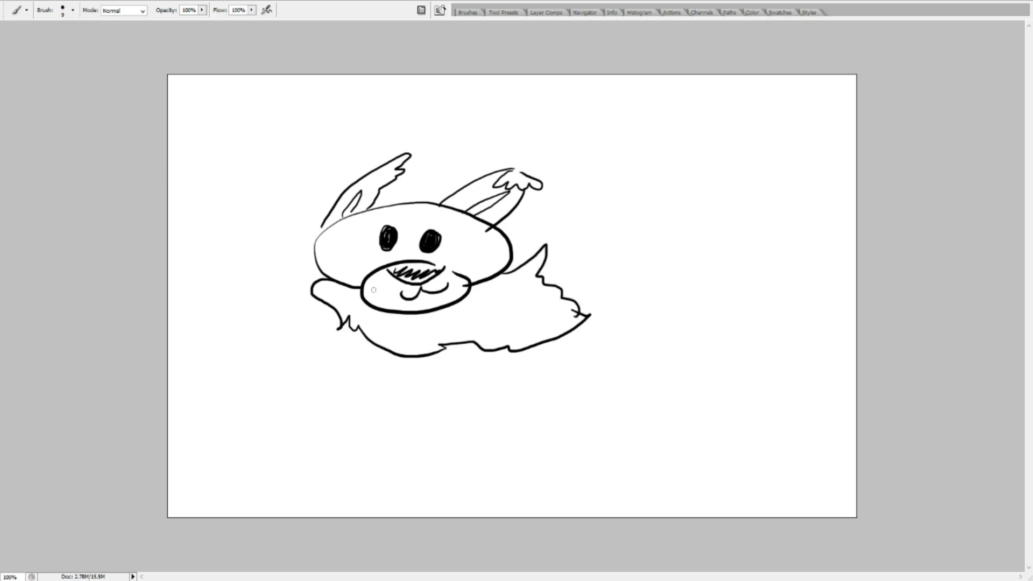
pyautogui.moveTo(349, 299)
pyautogui.mouseDown()
pyautogui.moveTo(330, 299)
pyautogui.moveTo(344, 297)
pyautogui.mouseUp()
pyautogui.moveTo(431, 328)
pyautogui.mouseDown()
pyautogui.moveTo(408, 325)
pyautogui.moveTo(417, 326)
pyautogui.mouseUp()
pyautogui.moveTo(508, 301); pyautogui.dragTo(503, 299)
pyautogui.moveTo(541, 269)
pyautogui.mouseDown()
pyautogui.moveTo(616, 263)
pyautogui.moveTo(670, 209)
pyautogui.mouseUp()
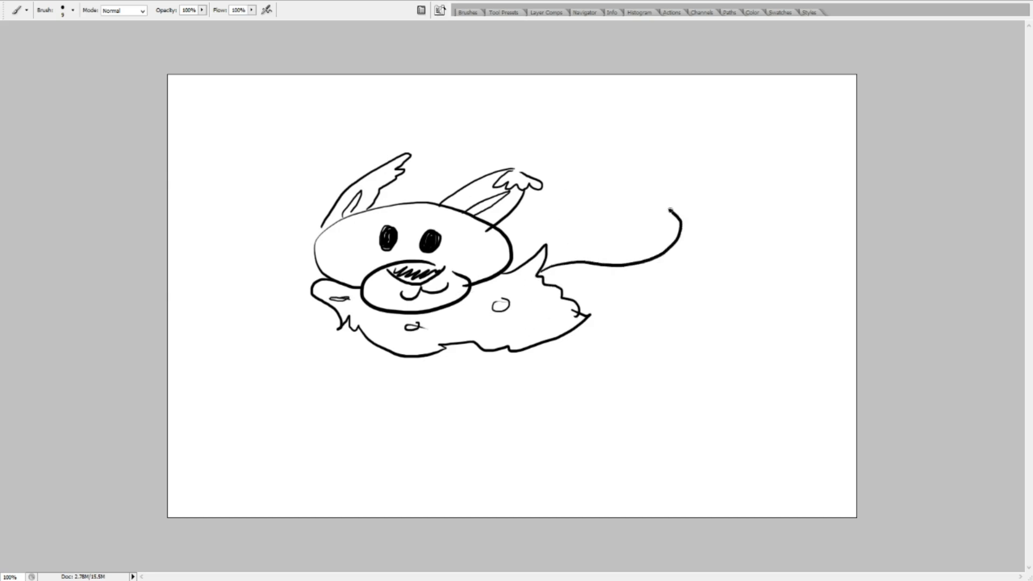
pyautogui.moveTo(585, 284)
pyautogui.mouseDown()
pyautogui.moveTo(683, 280)
pyautogui.moveTo(710, 263)
pyautogui.moveTo(699, 265)
pyautogui.moveTo(699, 232)
pyautogui.moveTo(672, 213)
pyautogui.mouseUp()
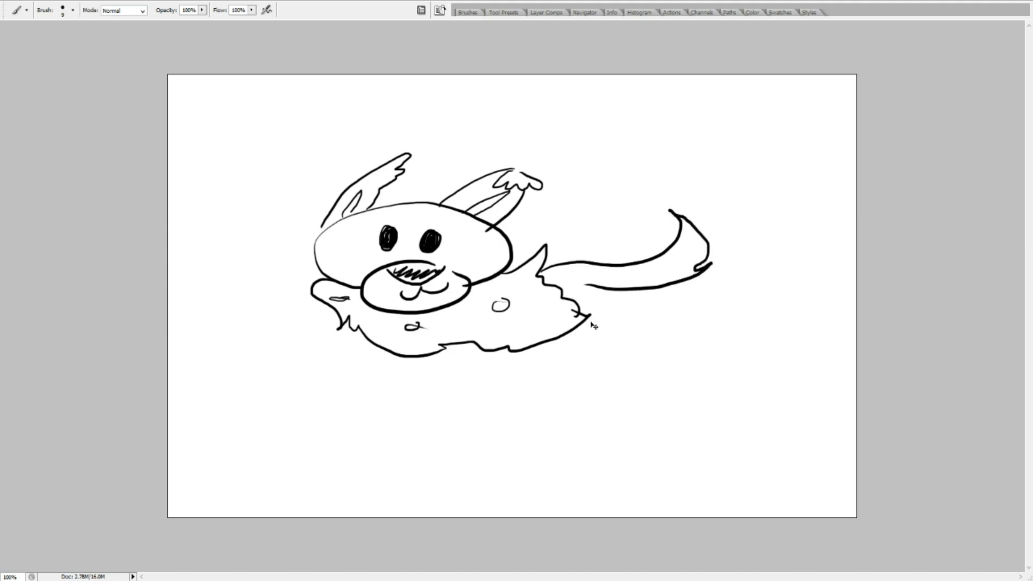
pyautogui.hotkey('ctrl', 'alt', 'z')
pyautogui.hotkey('ctrl', 'alt', 'z')
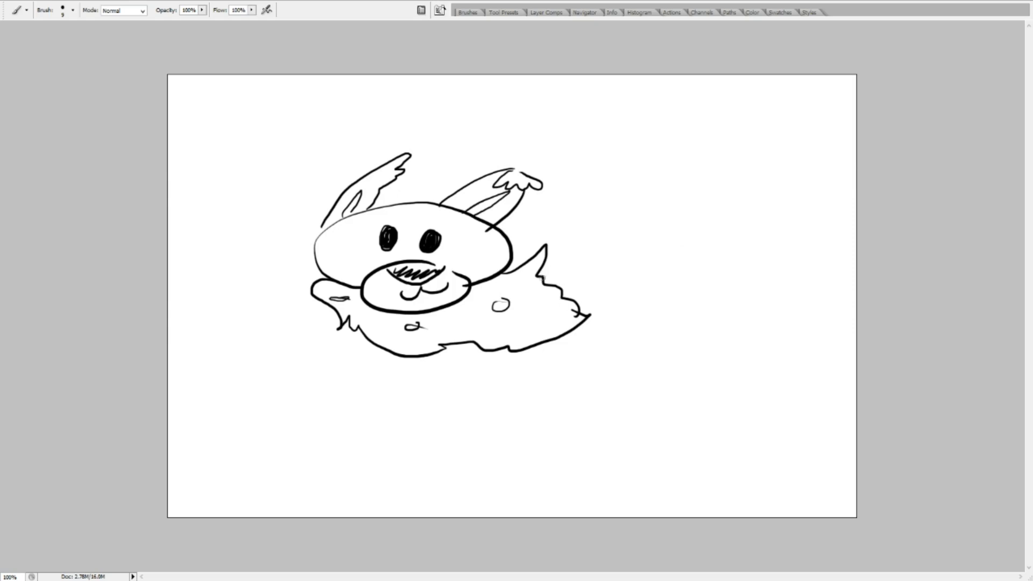
# Draw a long thin tail from the body's rear that curls into a spiral at its end
pyautogui.moveTo(543, 268)
pyautogui.mouseDown()
pyautogui.moveTo(657, 259)
pyautogui.moveTo(702, 217)
pyautogui.moveTo(663, 201)
pyautogui.moveTo(660, 226)
pyautogui.moveTo(670, 223)
pyautogui.moveTo(656, 236)
pyautogui.moveTo(610, 224)
pyautogui.moveTo(613, 202)
pyautogui.moveTo(612, 213)
pyautogui.moveTo(636, 191)
pyautogui.mouseUp()
pyautogui.moveTo(661, 186); pyautogui.dragTo(671, 184)
pyautogui.hotkey('ctrl', 'alt', 'z')
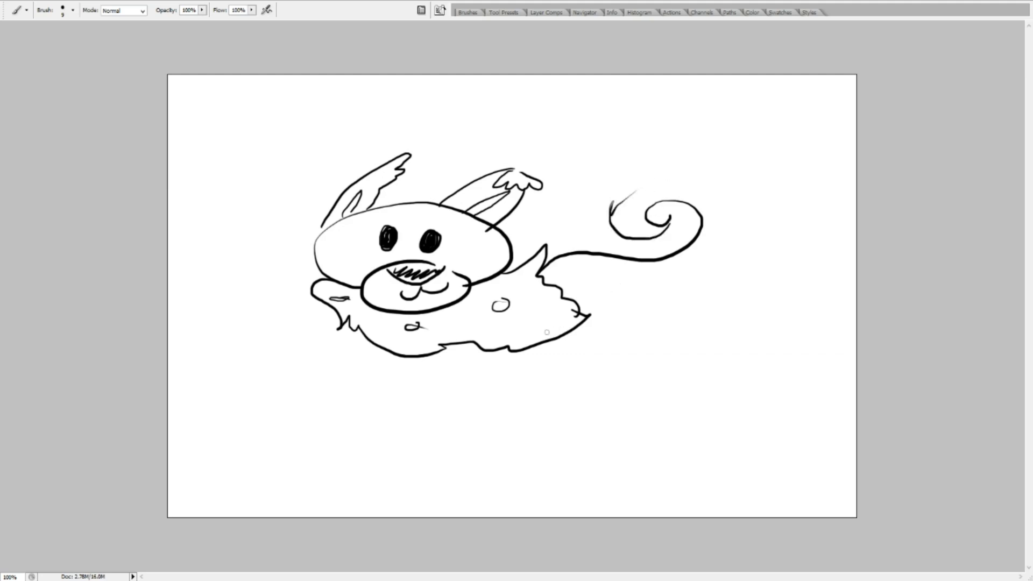
pyautogui.hotkey('ctrl', 'alt', 'z')
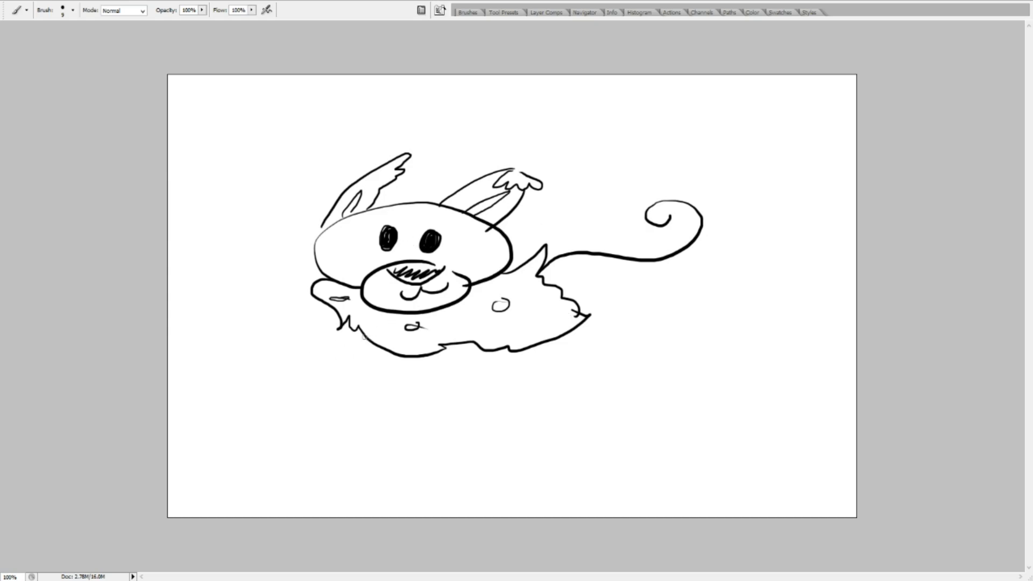
# Draw two front legs with pointed feet stretching forward beneath the chest
pyautogui.moveTo(364, 336)
pyautogui.mouseDown()
pyautogui.moveTo(306, 397)
pyautogui.moveTo(329, 404)
pyautogui.moveTo(392, 367)
pyautogui.mouseUp()
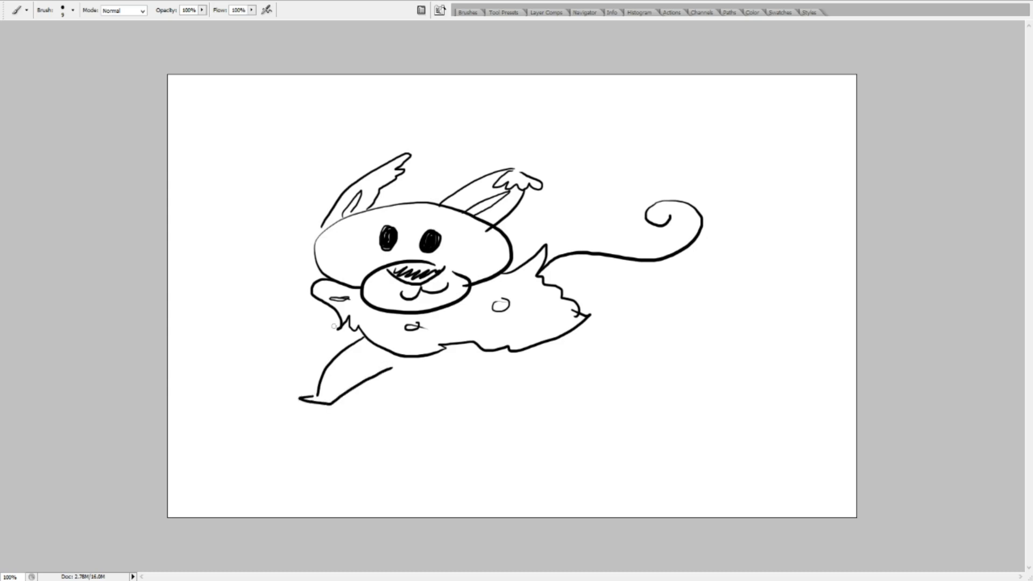
pyautogui.moveTo(341, 322)
pyautogui.mouseDown()
pyautogui.moveTo(292, 350)
pyautogui.moveTo(274, 345)
pyautogui.moveTo(335, 360)
pyautogui.mouseUp()
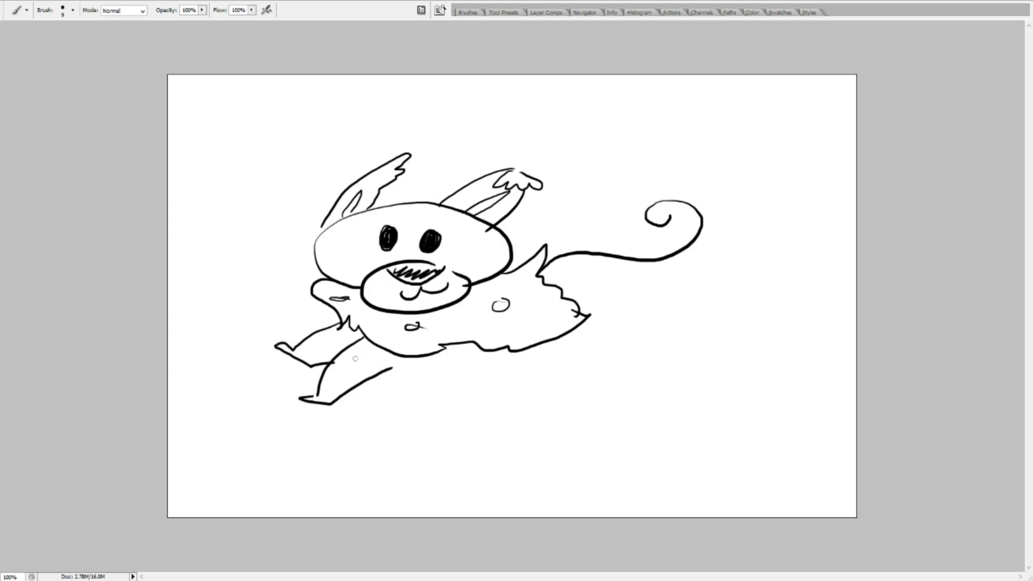
pyautogui.moveTo(400, 368)
pyautogui.mouseDown()
pyautogui.moveTo(423, 356)
pyautogui.moveTo(388, 368)
pyautogui.mouseUp()
# Draw the belly line and a hind leg stretching backward, with a curved thigh line behind the body
pyautogui.moveTo(423, 358)
pyautogui.mouseDown()
pyautogui.moveTo(492, 357)
pyautogui.moveTo(549, 371)
pyautogui.moveTo(551, 389)
pyautogui.moveTo(632, 409)
pyautogui.mouseUp()
pyautogui.moveTo(634, 410); pyautogui.dragTo(673, 421)
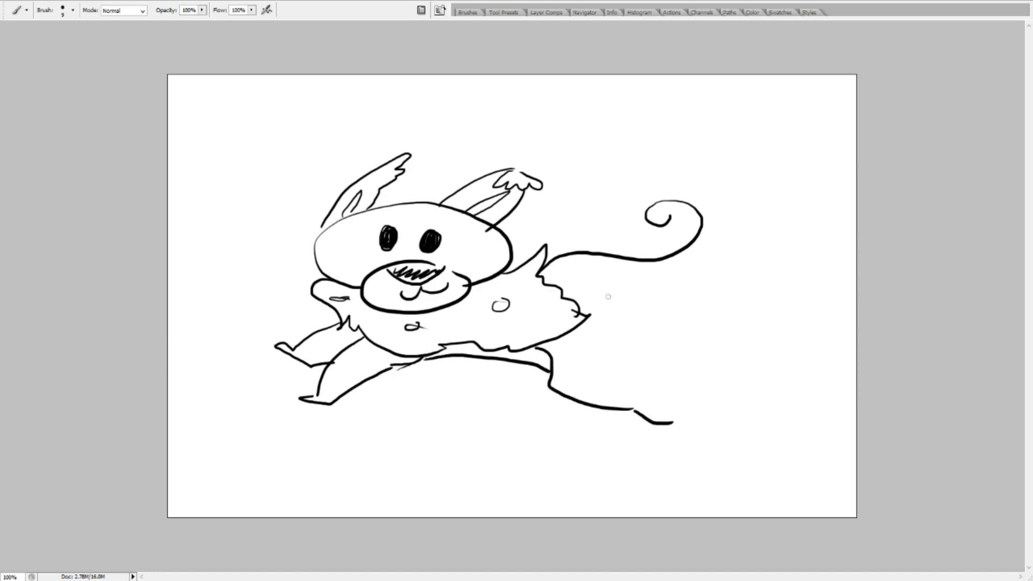
pyautogui.moveTo(567, 274)
pyautogui.mouseDown()
pyautogui.moveTo(616, 327)
pyautogui.moveTo(591, 361)
pyautogui.mouseUp()
# Raise the brush size to 70 and erase the spiral tail, the hind leg and the curved line behind the body
pyautogui.moveTo(546, 249)
pyautogui.mouseDown()
pyautogui.moveTo(576, 264)
pyautogui.moveTo(579, 251)
pyautogui.mouseUp()
pyautogui.press(']')
pyautogui.press(']')
pyautogui.press(']')
pyautogui.press(']')
pyautogui.press(']')
pyautogui.press(']')
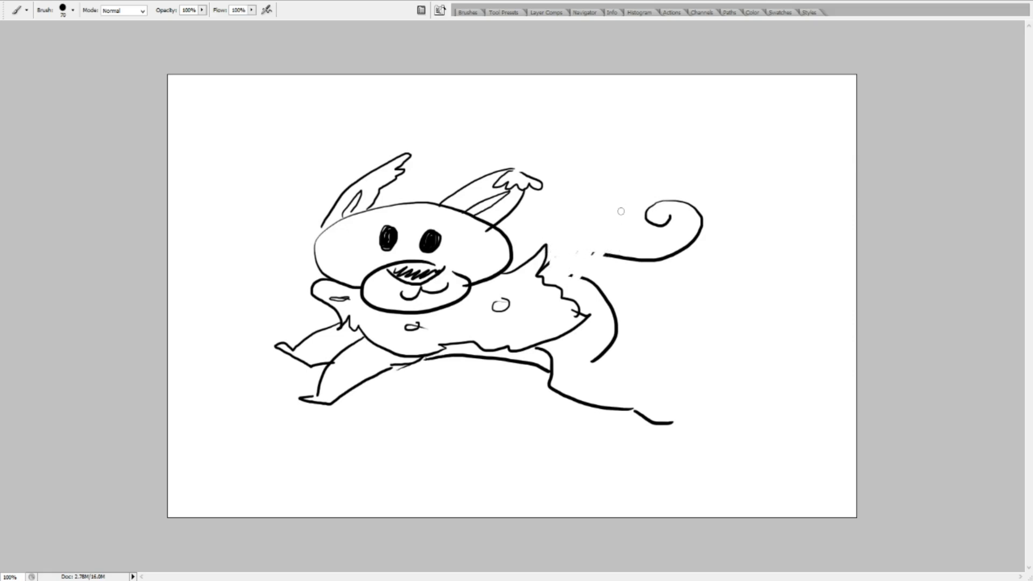
pyautogui.press(']')
pyautogui.moveTo(697, 193)
pyautogui.mouseDown()
pyautogui.moveTo(673, 238)
pyautogui.moveTo(691, 201)
pyautogui.moveTo(665, 239)
pyautogui.moveTo(671, 217)
pyautogui.moveTo(566, 247)
pyautogui.moveTo(614, 312)
pyautogui.moveTo(528, 369)
pyautogui.moveTo(565, 374)
pyautogui.moveTo(573, 404)
pyautogui.moveTo(646, 398)
pyautogui.moveTo(627, 438)
pyautogui.moveTo(686, 420)
pyautogui.moveTo(666, 425)
pyautogui.moveTo(681, 404)
pyautogui.moveTo(613, 425)
pyautogui.moveTo(642, 397)
pyautogui.mouseUp()
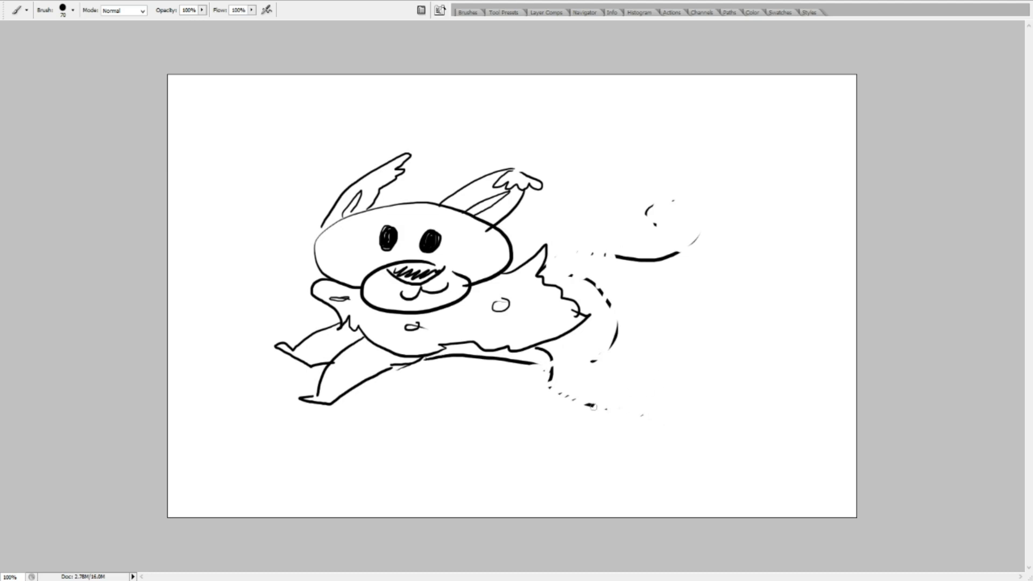
pyautogui.moveTo(539, 352); pyautogui.dragTo(553, 388)
pyautogui.moveTo(630, 338)
pyautogui.mouseDown()
pyautogui.moveTo(598, 350)
pyautogui.moveTo(620, 301)
pyautogui.moveTo(585, 283)
pyautogui.moveTo(596, 262)
pyautogui.moveTo(672, 258)
pyautogui.mouseUp()
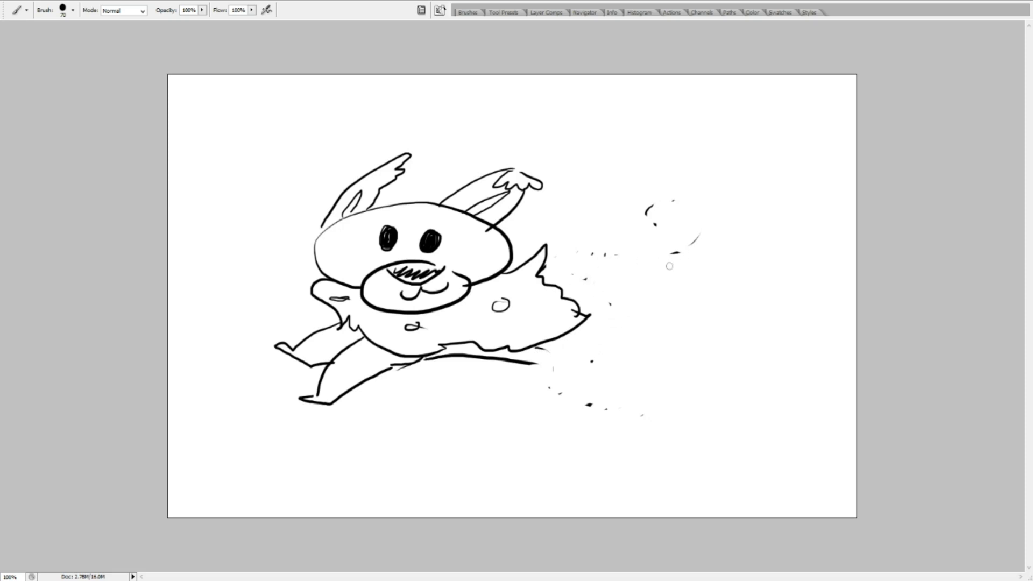
# Set the brush size to 7 and draw the arched back line behind the fur, erasing the surplus upper curve and nearby stray marks
pyautogui.press(']')
pyautogui.press(']')
pyautogui.press(']')
pyautogui.press(']')
pyautogui.press(']')
pyautogui.press(']')
pyautogui.press('[')
pyautogui.press('[')
pyautogui.press('[')
pyautogui.press('[')
pyautogui.press('[')
pyautogui.press('[')
pyautogui.press('[')
pyautogui.press('[')
pyautogui.moveTo(543, 265)
pyautogui.mouseDown()
pyautogui.moveTo(623, 248)
pyautogui.moveTo(678, 279)
pyautogui.mouseUp()
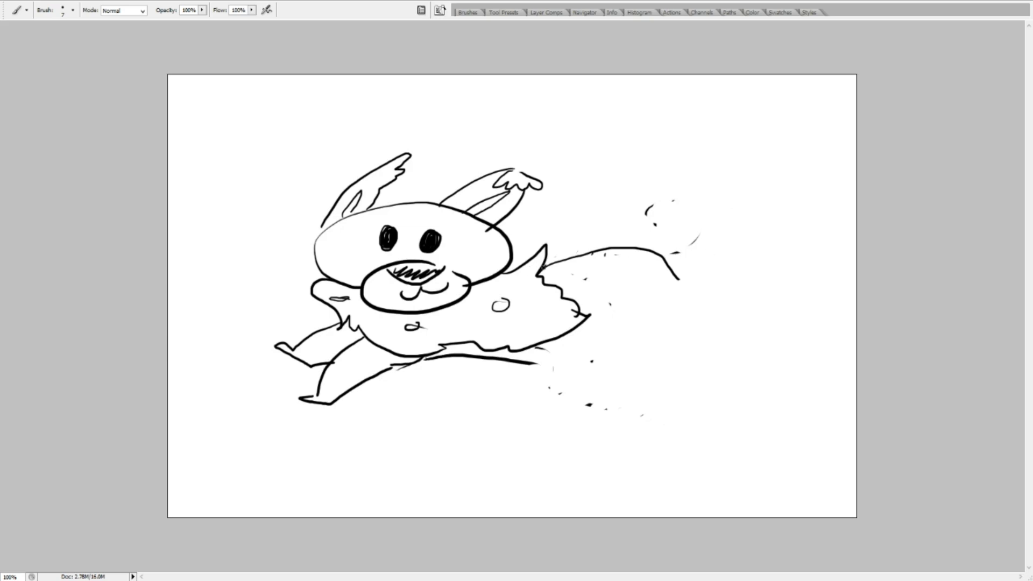
pyautogui.moveTo(548, 265); pyautogui.dragTo(678, 279)
pyautogui.hotkey('ctrl', 'z')
pyautogui.moveTo(543, 266)
pyautogui.mouseDown()
pyautogui.moveTo(647, 282)
pyautogui.moveTo(670, 302)
pyautogui.mouseUp()
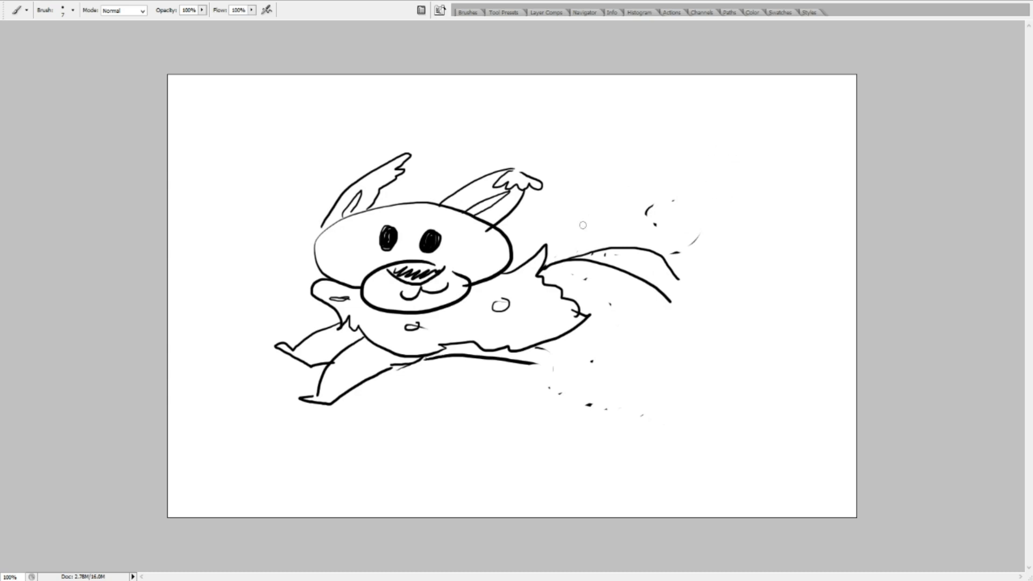
pyautogui.moveTo(580, 243)
pyautogui.mouseDown()
pyautogui.moveTo(601, 252)
pyautogui.moveTo(577, 253)
pyautogui.moveTo(656, 242)
pyautogui.moveTo(648, 250)
pyautogui.moveTo(676, 254)
pyautogui.moveTo(666, 269)
pyautogui.moveTo(677, 279)
pyautogui.moveTo(703, 223)
pyautogui.moveTo(644, 214)
pyautogui.moveTo(685, 204)
pyautogui.mouseUp()
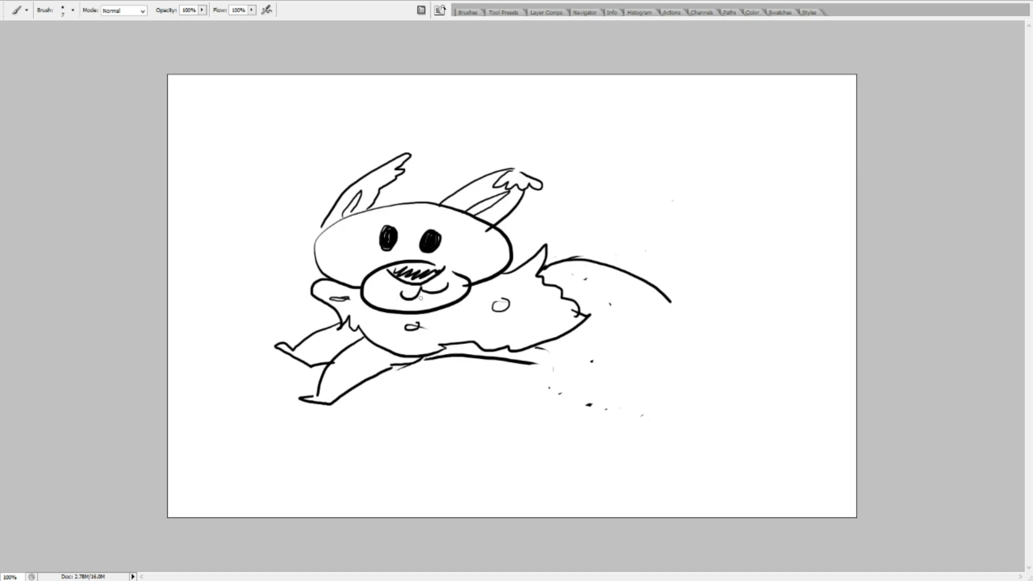
# Draw a small tongue beneath the mouth and a wavy belly line for the hindquarters
pyautogui.moveTo(410, 294)
pyautogui.mouseDown()
pyautogui.moveTo(420, 306)
pyautogui.moveTo(430, 292)
pyautogui.moveTo(427, 307)
pyautogui.mouseUp()
pyautogui.moveTo(561, 341)
pyautogui.mouseDown()
pyautogui.moveTo(632, 379)
pyautogui.moveTo(661, 361)
pyautogui.mouseUp()
pyautogui.hotkey('ctrl', 'z')
pyautogui.moveTo(549, 348)
pyautogui.mouseDown()
pyautogui.moveTo(637, 378)
pyautogui.moveTo(651, 371)
pyautogui.mouseUp()
pyautogui.hotkey('ctrl', 'z')
pyautogui.moveTo(558, 352)
pyautogui.mouseDown()
pyautogui.moveTo(643, 376)
pyautogui.moveTo(668, 360)
pyautogui.mouseUp()
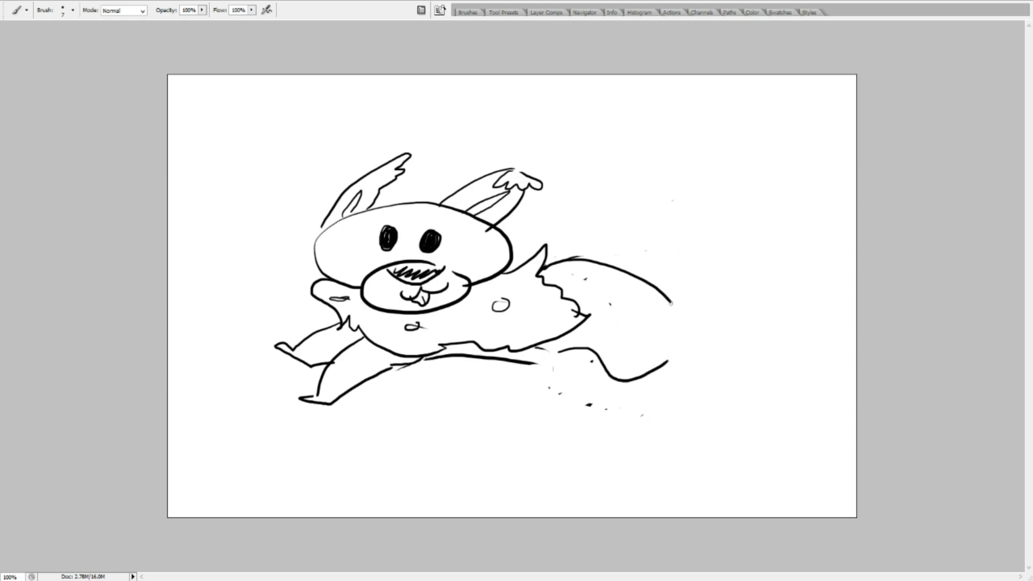
# Draw the two hind legs with feet and extend the belly line back to the nearer leg
pyautogui.moveTo(669, 302)
pyautogui.mouseDown()
pyautogui.moveTo(693, 379)
pyautogui.moveTo(684, 415)
pyautogui.mouseUp()
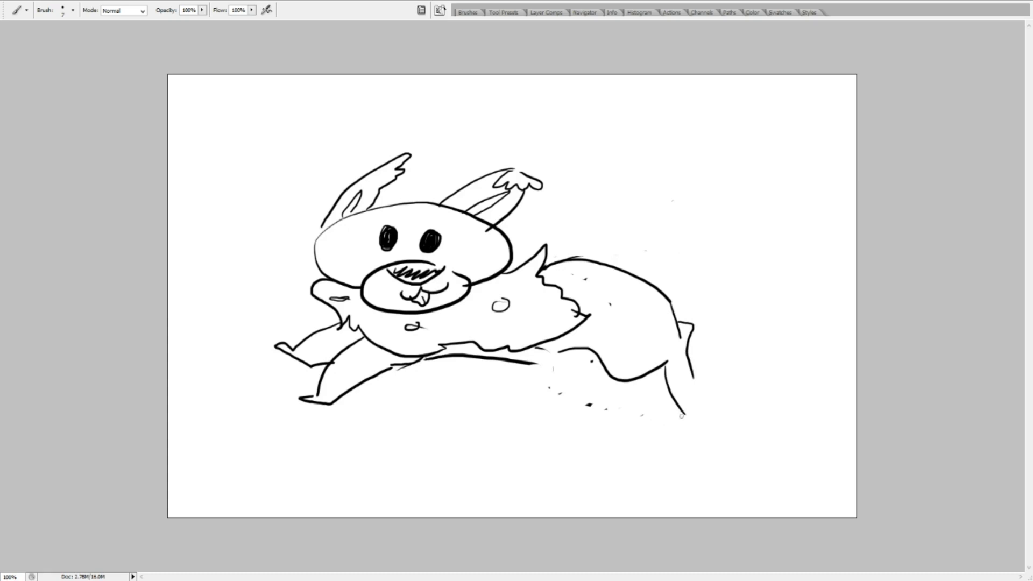
pyautogui.moveTo(683, 416)
pyautogui.mouseDown()
pyautogui.moveTo(708, 416)
pyautogui.moveTo(713, 401)
pyautogui.moveTo(719, 416)
pyautogui.mouseUp()
pyautogui.moveTo(686, 339); pyautogui.dragTo(696, 404)
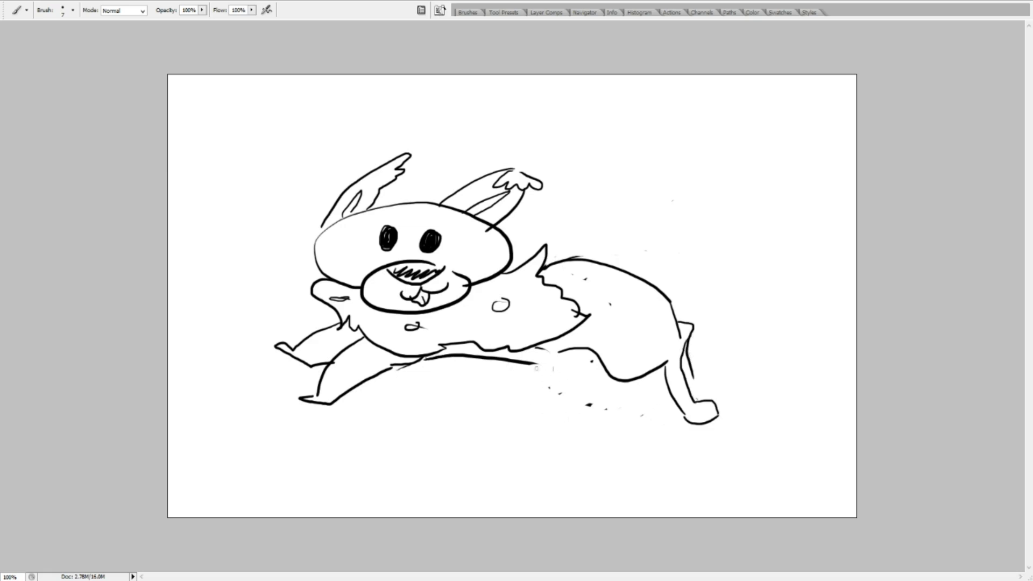
pyautogui.moveTo(400, 370)
pyautogui.mouseDown()
pyautogui.moveTo(572, 353)
pyautogui.moveTo(578, 383)
pyautogui.moveTo(535, 434)
pyautogui.moveTo(544, 444)
pyautogui.moveTo(565, 443)
pyautogui.moveTo(625, 388)
pyautogui.moveTo(611, 372)
pyautogui.mouseUp()
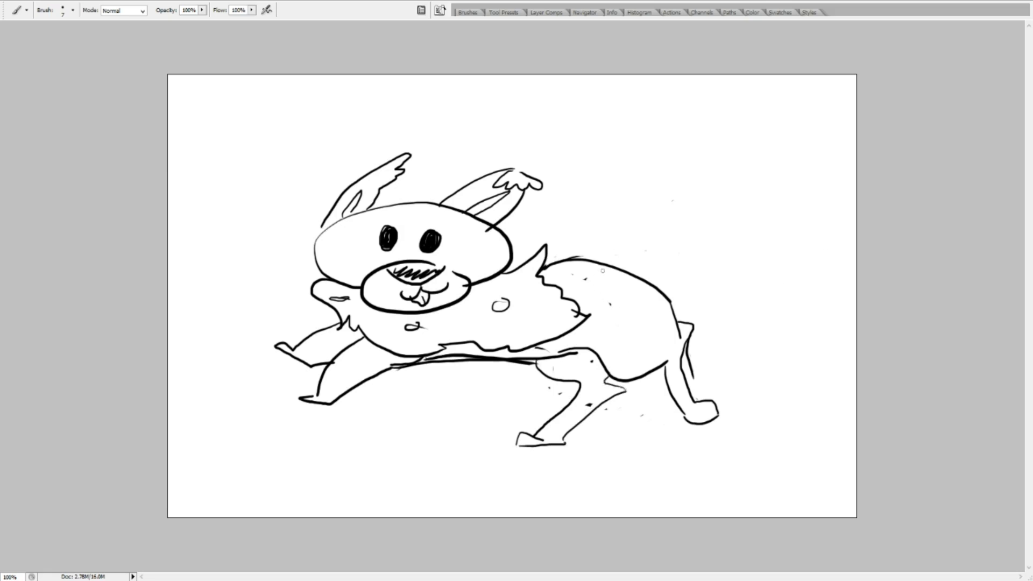
pyautogui.moveTo(591, 261)
pyautogui.mouseDown()
pyautogui.moveTo(650, 255)
pyautogui.moveTo(669, 212)
pyautogui.moveTo(619, 210)
pyautogui.moveTo(651, 218)
pyautogui.mouseUp()
pyautogui.hotkey('ctrl', 'z')
pyautogui.moveTo(622, 272)
pyautogui.mouseDown()
pyautogui.moveTo(729, 231)
pyautogui.moveTo(687, 181)
pyautogui.moveTo(637, 212)
pyautogui.moveTo(671, 215)
pyautogui.mouseUp()
pyautogui.hotkey('ctrl', 'z')
pyautogui.moveTo(627, 272)
pyautogui.mouseDown()
pyautogui.moveTo(713, 214)
pyautogui.moveTo(658, 170)
pyautogui.moveTo(627, 229)
pyautogui.moveTo(666, 218)
pyautogui.mouseUp()
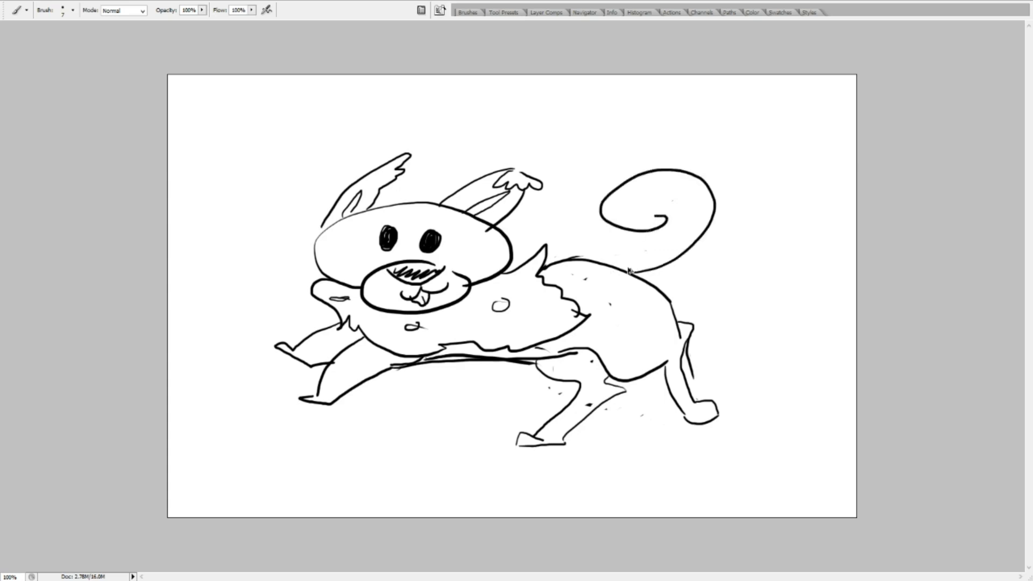
pyautogui.hotkey('ctrl', 'z')
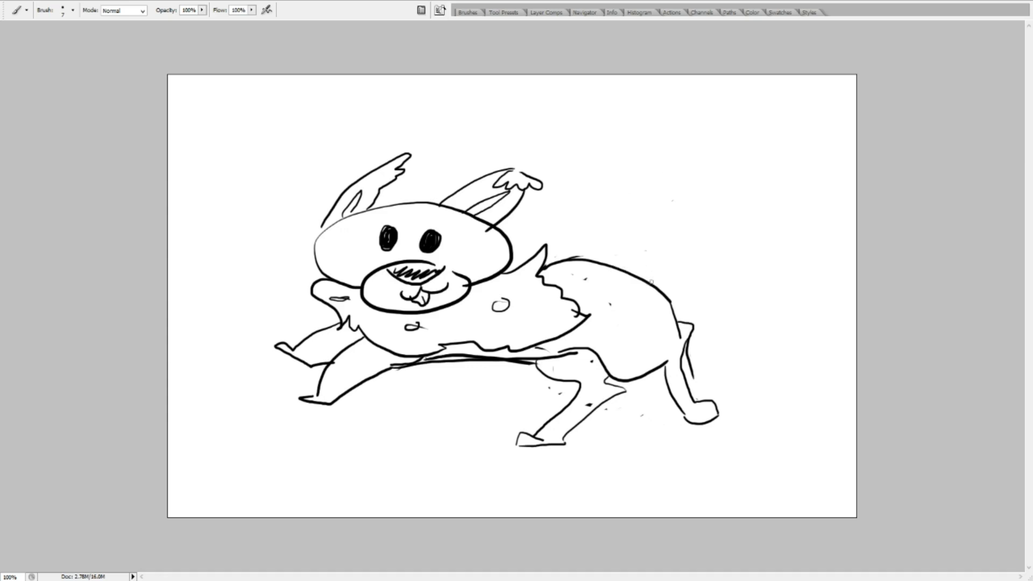
# Draw a thick bushy tail rising from the rump and curling into a spiral with pointed fur tufts
pyautogui.moveTo(635, 278)
pyautogui.mouseDown()
pyautogui.moveTo(738, 251)
pyautogui.moveTo(732, 185)
pyautogui.moveTo(689, 175)
pyautogui.moveTo(616, 213)
pyautogui.moveTo(652, 209)
pyautogui.moveTo(640, 237)
pyautogui.moveTo(653, 243)
pyautogui.moveTo(705, 224)
pyautogui.moveTo(686, 216)
pyautogui.mouseUp()
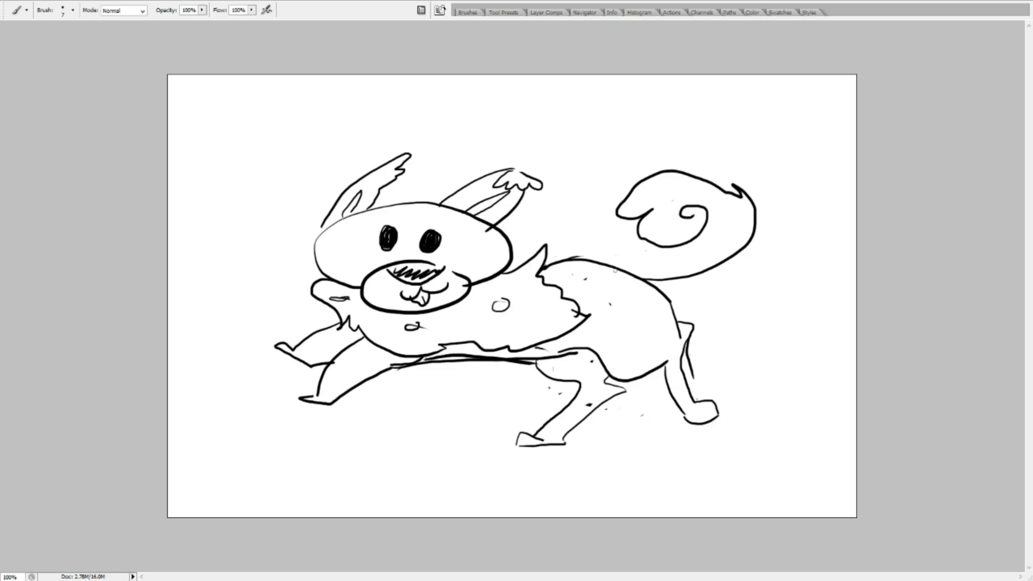
pyautogui.moveTo(621, 270)
pyautogui.mouseDown()
pyautogui.moveTo(667, 263)
pyautogui.moveTo(692, 241)
pyautogui.mouseUp()
pyautogui.moveTo(409, 205)
pyautogui.mouseDown()
pyautogui.moveTo(417, 204)
pyautogui.moveTo(368, 207)
pyautogui.moveTo(390, 259)
pyautogui.mouseUp()
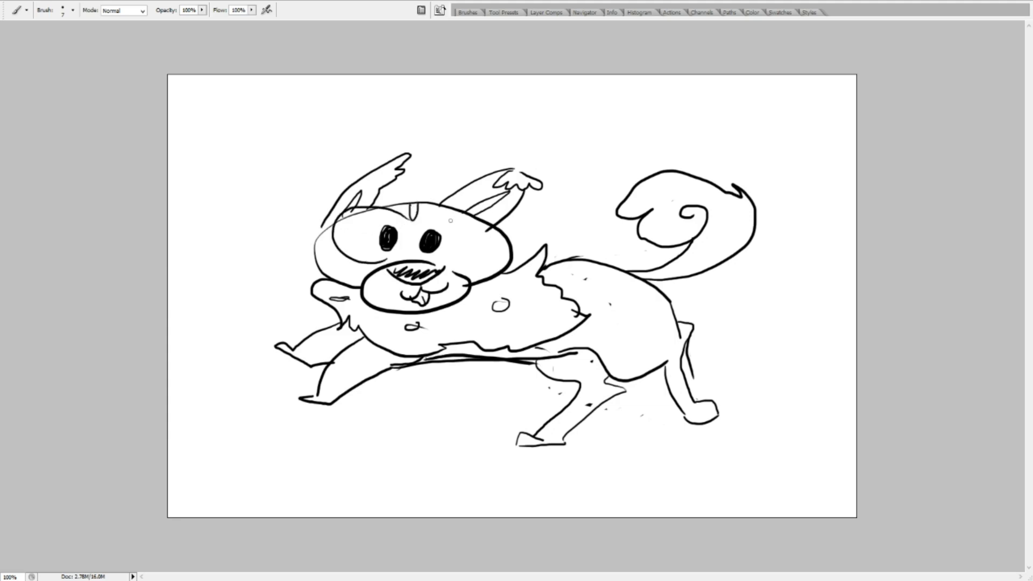
pyautogui.hotkey('ctrl', 'alt', 'z')
pyautogui.hotkey('ctrl', 'alt', 'z')
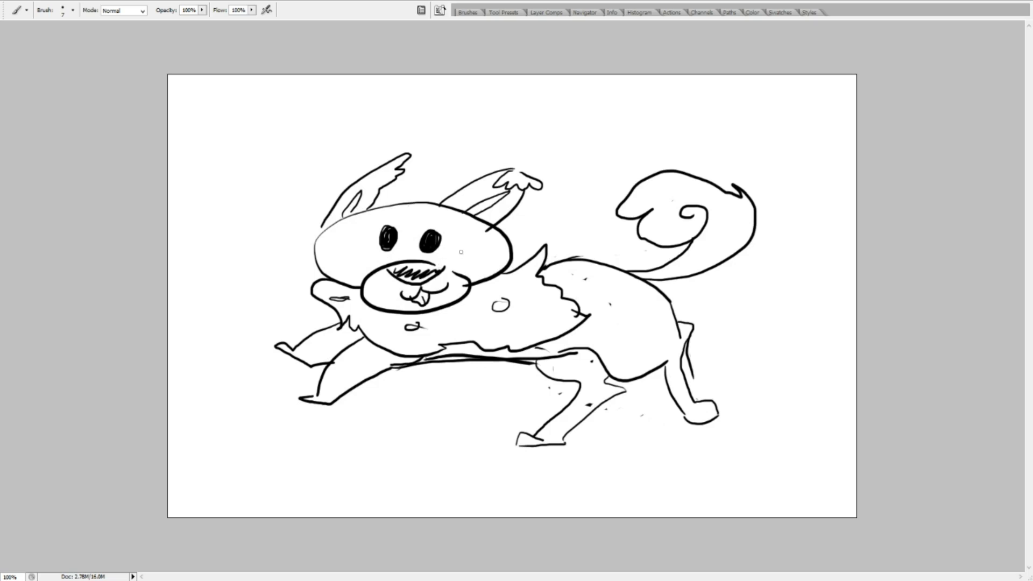
# Add short blush lines on both cheeks and draw a ball with two curved seams in front of the forepaws
pyautogui.moveTo(456, 247); pyautogui.dragTo(451, 254)
pyautogui.moveTo(349, 248)
pyautogui.mouseDown()
pyautogui.moveTo(344, 262)
pyautogui.moveTo(358, 258)
pyautogui.mouseUp()
pyautogui.moveTo(371, 251); pyautogui.dragTo(363, 259)
pyautogui.moveTo(239, 301)
pyautogui.mouseDown()
pyautogui.moveTo(261, 299)
pyautogui.moveTo(224, 341)
pyautogui.mouseUp()
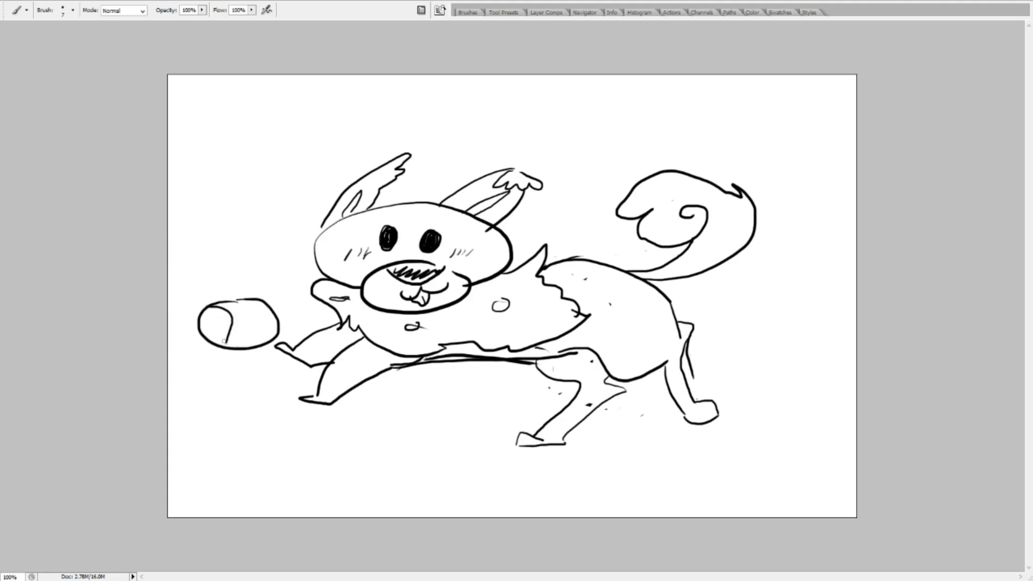
pyautogui.moveTo(264, 301); pyautogui.dragTo(277, 324)
# Draw five roughly horizontal speed lines trailing behind the creature's tail and hind legs
pyautogui.moveTo(718, 280); pyautogui.dragTo(857, 258)
pyautogui.moveTo(688, 323); pyautogui.dragTo(851, 308)
pyautogui.moveTo(740, 339); pyautogui.dragTo(828, 352)
pyautogui.moveTo(766, 394); pyautogui.dragTo(851, 398)
pyautogui.moveTo(800, 413); pyautogui.dragTo(857, 409)
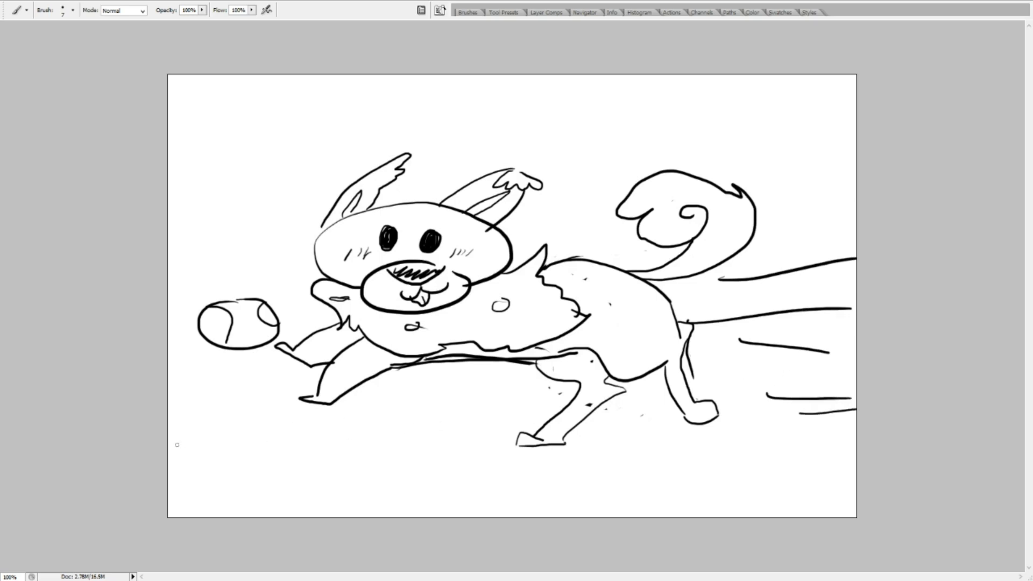
# Draw a wavy ground line across the whole canvas and a small flower behind the rear foot
pyautogui.moveTo(168, 439)
pyautogui.mouseDown()
pyautogui.moveTo(638, 438)
pyautogui.moveTo(1004, 400)
pyautogui.mouseUp()
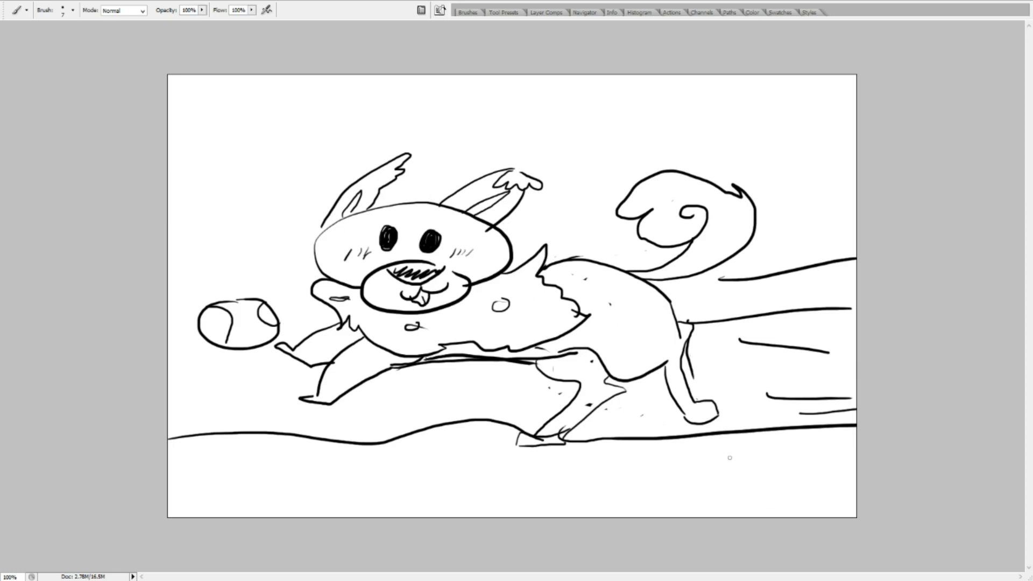
pyautogui.moveTo(729, 456)
pyautogui.mouseDown()
pyautogui.moveTo(745, 405)
pyautogui.moveTo(776, 383)
pyautogui.moveTo(723, 388)
pyautogui.moveTo(729, 409)
pyautogui.moveTo(756, 405)
pyautogui.mouseUp()
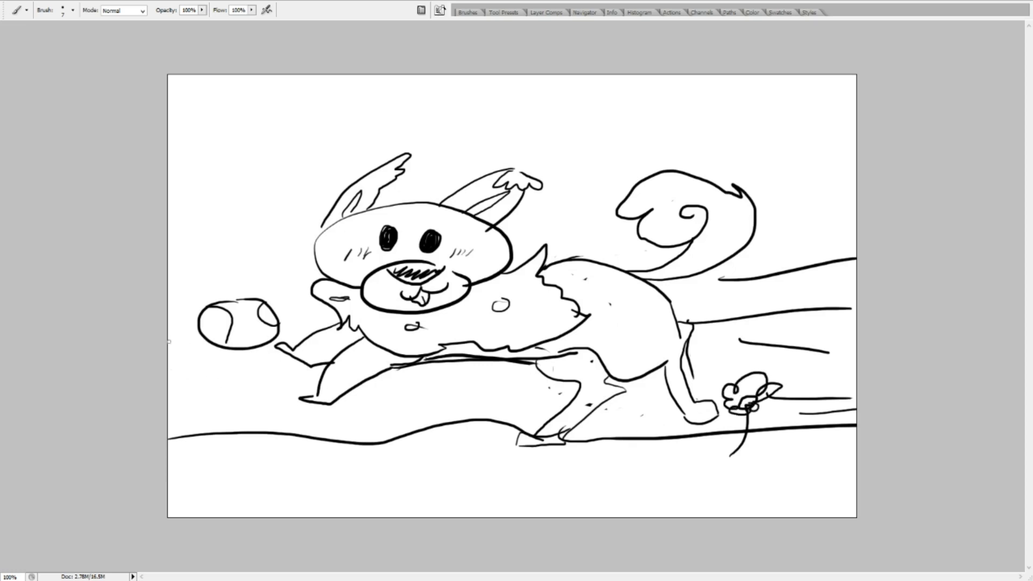
# Draw pointed mountains behind the creature and a smiling sun with a jagged halo in the sky
pyautogui.moveTo(168, 305)
pyautogui.mouseDown()
pyautogui.moveTo(221, 225)
pyautogui.moveTo(277, 270)
pyautogui.moveTo(319, 279)
pyautogui.mouseUp()
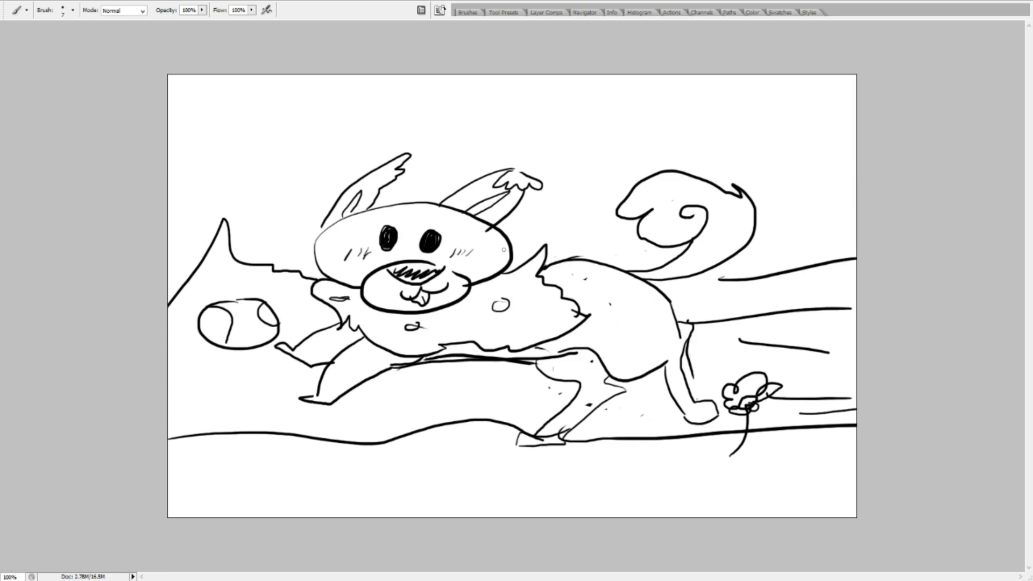
pyautogui.moveTo(508, 244)
pyautogui.mouseDown()
pyautogui.moveTo(596, 116)
pyautogui.moveTo(616, 165)
pyautogui.moveTo(632, 133)
pyautogui.moveTo(696, 146)
pyautogui.moveTo(882, 247)
pyautogui.mouseUp()
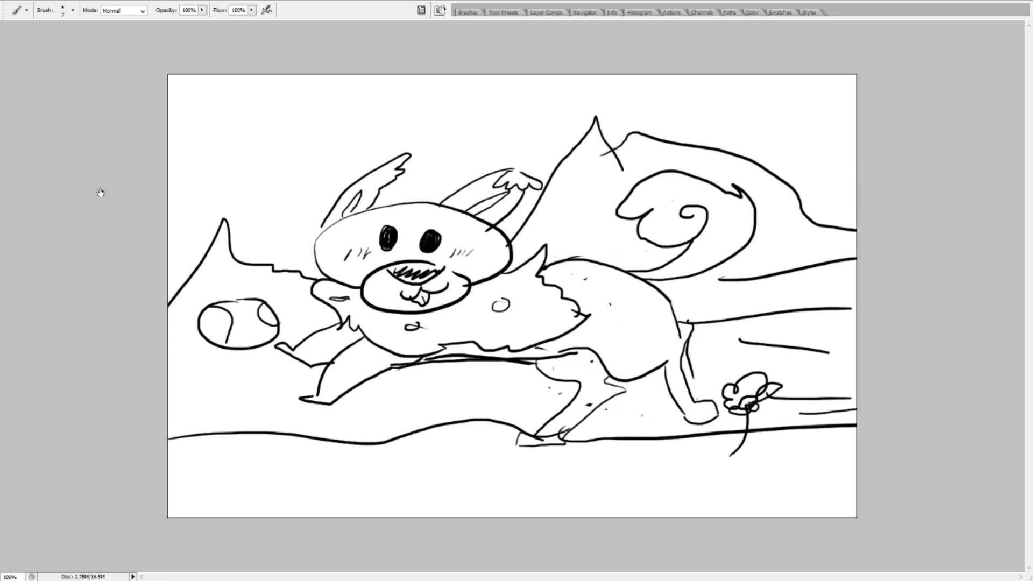
pyautogui.moveTo(248, 115)
pyautogui.mouseDown()
pyautogui.moveTo(218, 110)
pyautogui.moveTo(257, 117)
pyautogui.moveTo(212, 133)
pyautogui.moveTo(261, 129)
pyautogui.moveTo(235, 148)
pyautogui.moveTo(251, 138)
pyautogui.mouseUp()
pyautogui.moveTo(203, 106)
pyautogui.mouseDown()
pyautogui.moveTo(221, 95)
pyautogui.moveTo(315, 100)
pyautogui.moveTo(321, 121)
pyautogui.moveTo(310, 148)
pyautogui.moveTo(220, 190)
pyautogui.moveTo(165, 173)
pyautogui.moveTo(188, 143)
pyautogui.moveTo(179, 112)
pyautogui.moveTo(222, 97)
pyautogui.mouseUp()
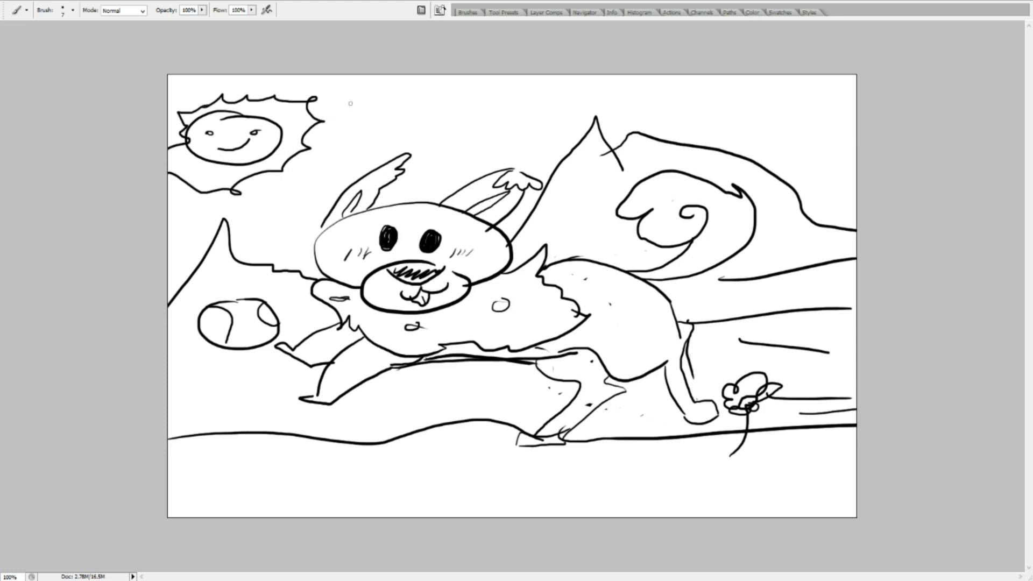
# Letter "TA DAA" in the sky beside the sun and underline it with two slanted strokes
pyautogui.moveTo(332, 105); pyautogui.dragTo(361, 93)
pyautogui.moveTo(348, 96)
pyautogui.mouseDown()
pyautogui.moveTo(355, 116)
pyautogui.moveTo(379, 87)
pyautogui.moveTo(387, 108)
pyautogui.mouseUp()
pyautogui.moveTo(374, 104)
pyautogui.mouseDown()
pyautogui.moveTo(399, 97)
pyautogui.moveTo(428, 123)
pyautogui.moveTo(459, 97)
pyautogui.moveTo(474, 111)
pyautogui.mouseUp()
pyautogui.moveTo(452, 110); pyautogui.dragTo(481, 98)
pyautogui.moveTo(503, 113); pyautogui.dragTo(511, 112)
pyautogui.moveTo(321, 157); pyautogui.dragTo(475, 121)
pyautogui.moveTo(382, 150)
pyautogui.mouseDown()
pyautogui.moveTo(504, 117)
pyautogui.moveTo(534, 120)
pyautogui.mouseUp()
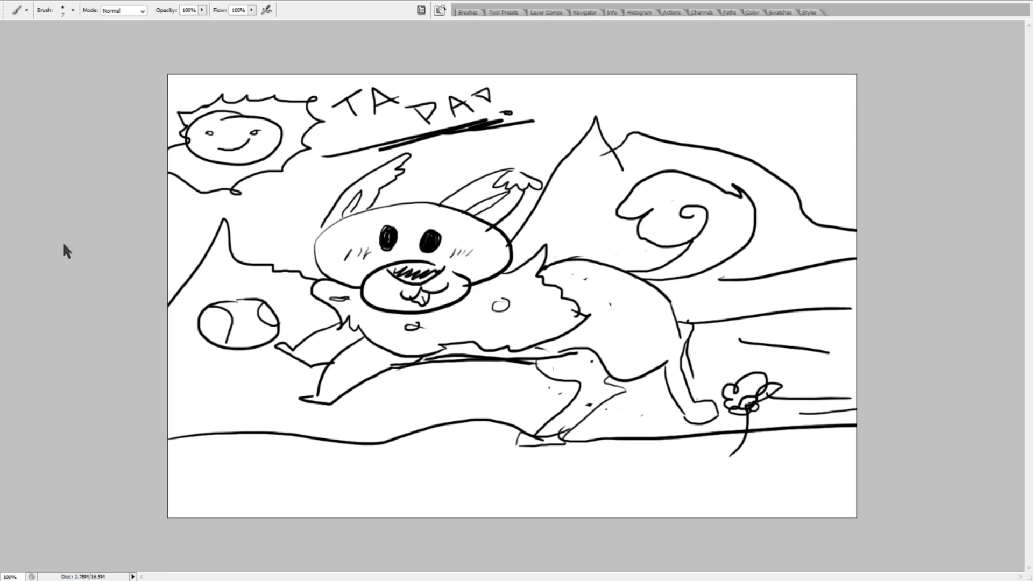
# Hide the finished drawing and sketch a small circle near the upper middle of the canvas with brush size 9
pyautogui.hotkey('ctrl', ',')
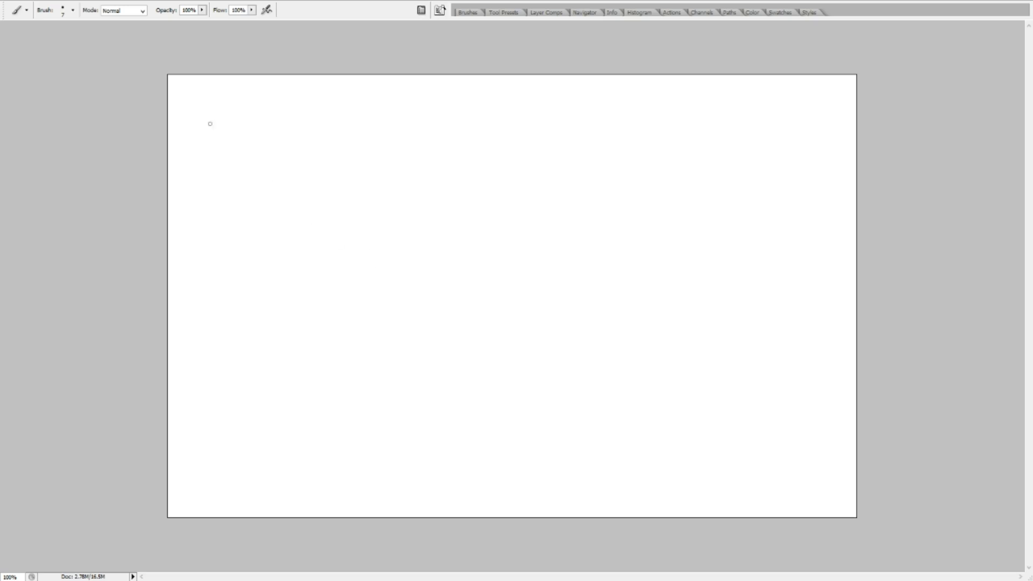
pyautogui.press(']')
pyautogui.press(']')
pyautogui.moveTo(478, 233)
pyautogui.mouseDown()
pyautogui.moveTo(512, 214)
pyautogui.moveTo(488, 244)
pyautogui.moveTo(471, 227)
pyautogui.moveTo(491, 250)
pyautogui.moveTo(522, 237)
pyautogui.moveTo(512, 210)
pyautogui.moveTo(497, 232)
pyautogui.mouseUp()
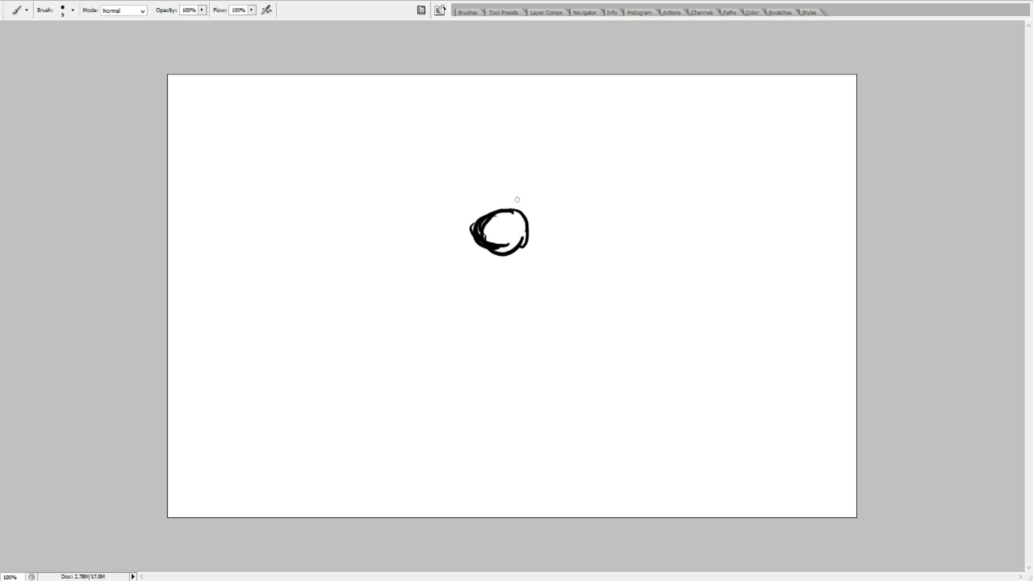
# Draw an upright key shaft with a notched bit above the circle and clean up the surplus strokes inside the outline
pyautogui.moveTo(504, 189)
pyautogui.mouseDown()
pyautogui.moveTo(506, 217)
pyautogui.moveTo(502, 131)
pyautogui.moveTo(527, 129)
pyautogui.mouseUp()
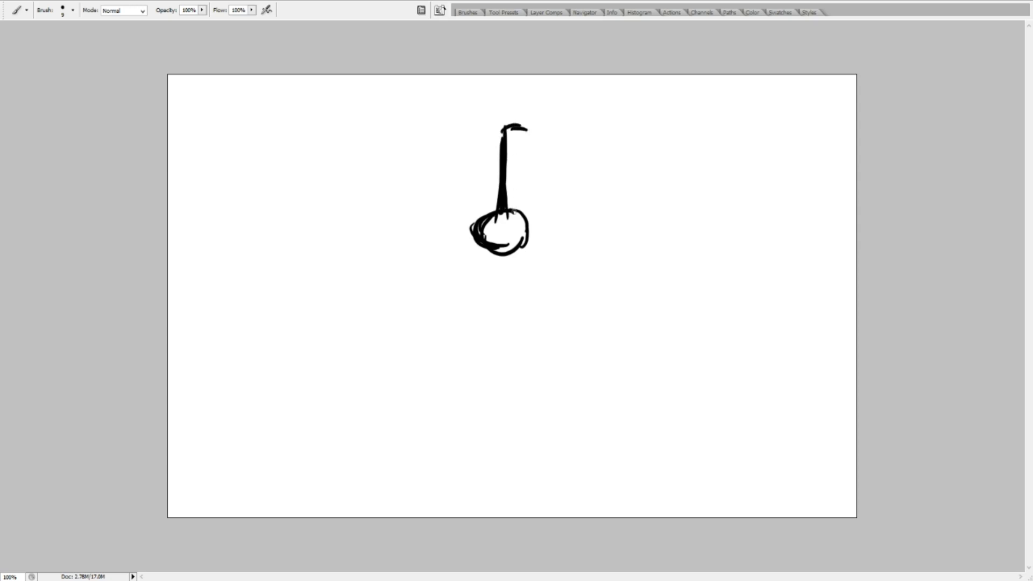
pyautogui.moveTo(514, 214)
pyautogui.mouseDown()
pyautogui.moveTo(514, 162)
pyautogui.moveTo(529, 146)
pyautogui.moveTo(516, 141)
pyautogui.moveTo(527, 128)
pyautogui.mouseUp()
pyautogui.moveTo(504, 208)
pyautogui.mouseDown()
pyautogui.moveTo(506, 129)
pyautogui.moveTo(500, 243)
pyautogui.moveTo(487, 237)
pyautogui.moveTo(509, 233)
pyautogui.mouseUp()
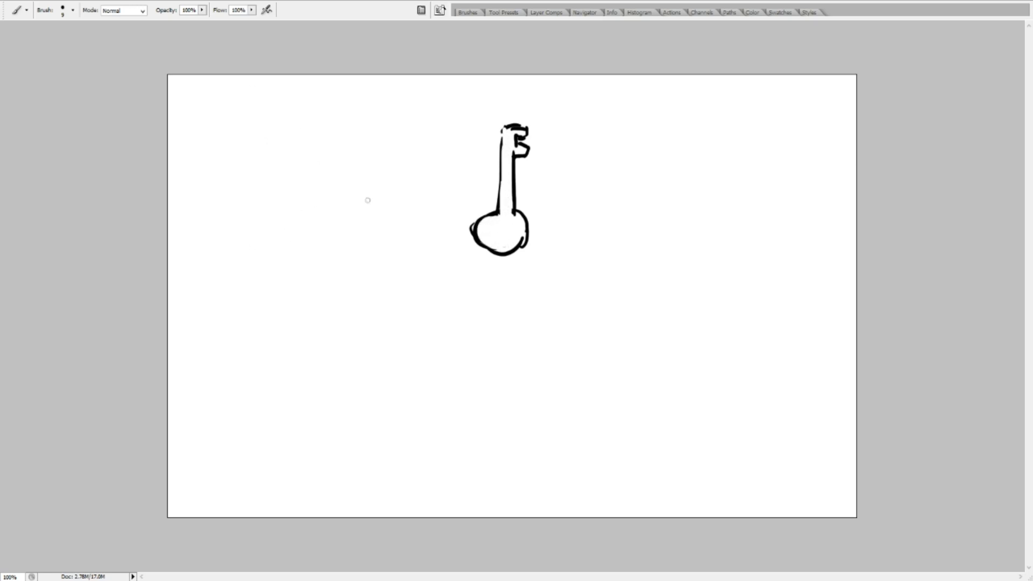
pyautogui.moveTo(499, 143)
pyautogui.mouseDown()
pyautogui.moveTo(501, 128)
pyautogui.moveTo(501, 175)
pyautogui.mouseUp()
pyautogui.moveTo(478, 242)
pyautogui.mouseDown()
pyautogui.moveTo(490, 252)
pyautogui.moveTo(490, 244)
pyautogui.mouseUp()
# Draw a large round ring outline hanging below the key's circular head
pyautogui.moveTo(473, 236)
pyautogui.mouseDown()
pyautogui.moveTo(437, 274)
pyautogui.moveTo(474, 358)
pyautogui.mouseUp()
pyautogui.moveTo(449, 288)
pyautogui.mouseDown()
pyautogui.moveTo(521, 362)
pyautogui.moveTo(554, 360)
pyautogui.moveTo(580, 300)
pyautogui.mouseUp()
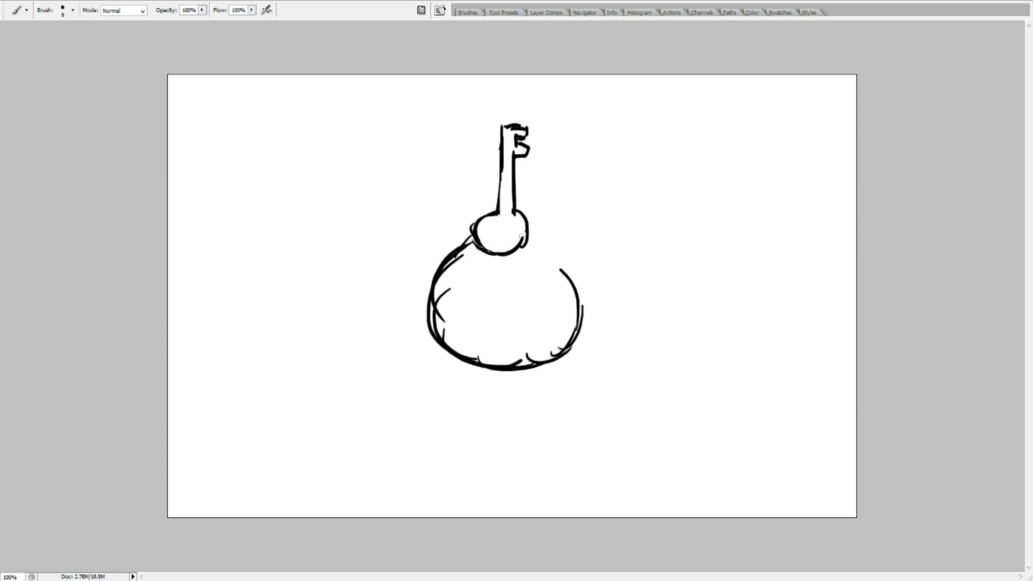
pyautogui.moveTo(526, 231); pyautogui.dragTo(580, 286)
pyautogui.moveTo(551, 253)
pyautogui.mouseDown()
pyautogui.moveTo(588, 327)
pyautogui.moveTo(563, 345)
pyautogui.mouseUp()
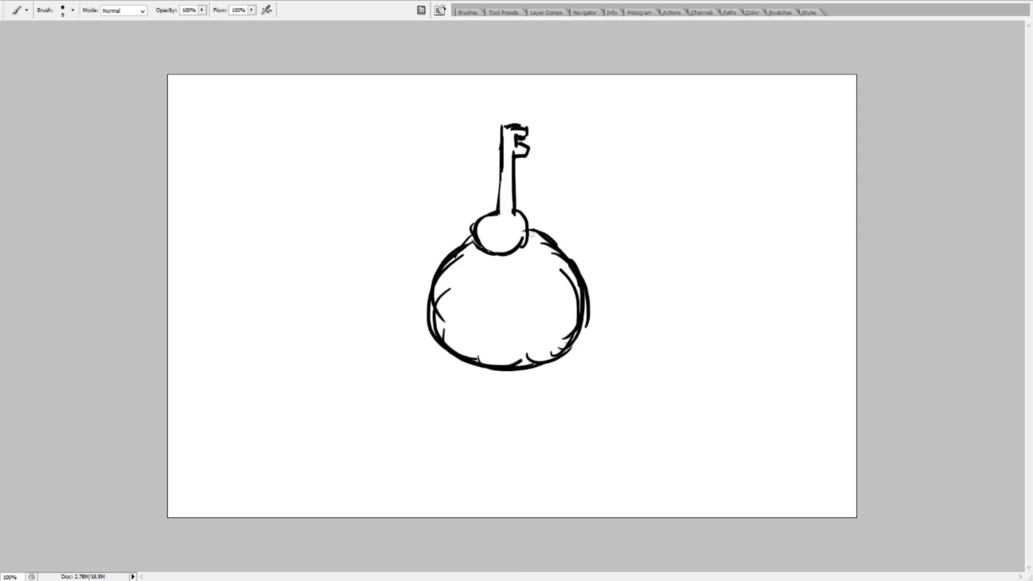
pyautogui.moveTo(531, 234)
pyautogui.mouseDown()
pyautogui.moveTo(557, 238)
pyautogui.moveTo(586, 283)
pyautogui.mouseUp()
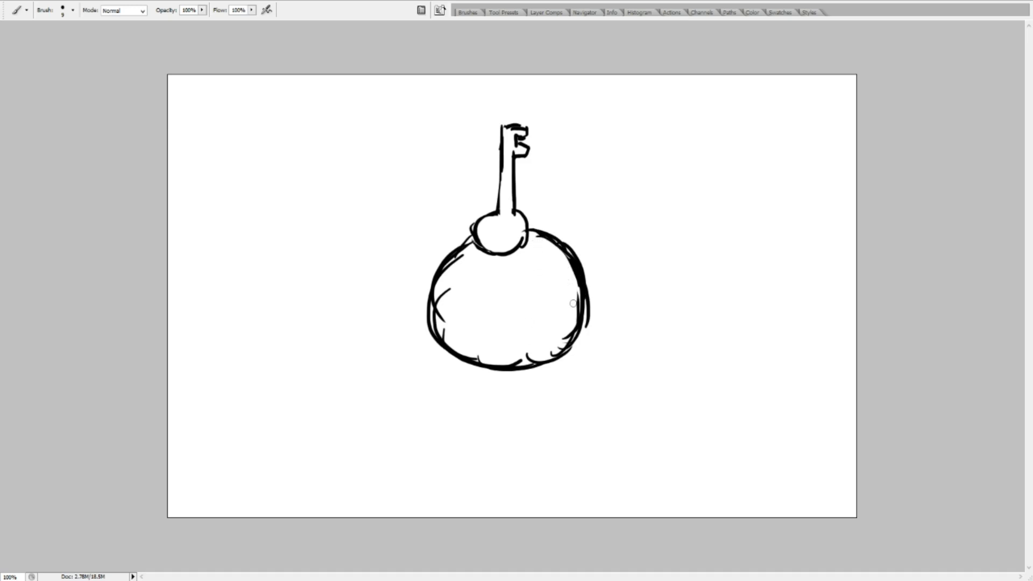
# Erase the stray strokes and excess thickness along the inside edge of the large ring
pyautogui.moveTo(573, 303)
pyautogui.mouseDown()
pyautogui.moveTo(571, 273)
pyautogui.moveTo(578, 288)
pyautogui.moveTo(547, 242)
pyautogui.mouseUp()
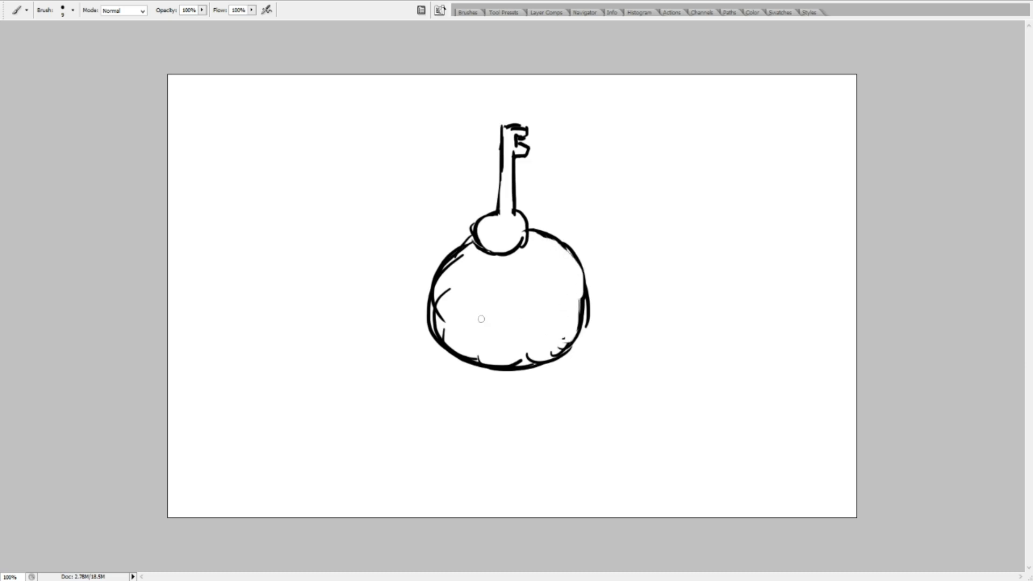
pyautogui.moveTo(461, 300)
pyautogui.mouseDown()
pyautogui.moveTo(442, 289)
pyautogui.moveTo(444, 338)
pyautogui.moveTo(438, 293)
pyautogui.mouseUp()
pyautogui.moveTo(517, 357); pyautogui.dragTo(566, 339)
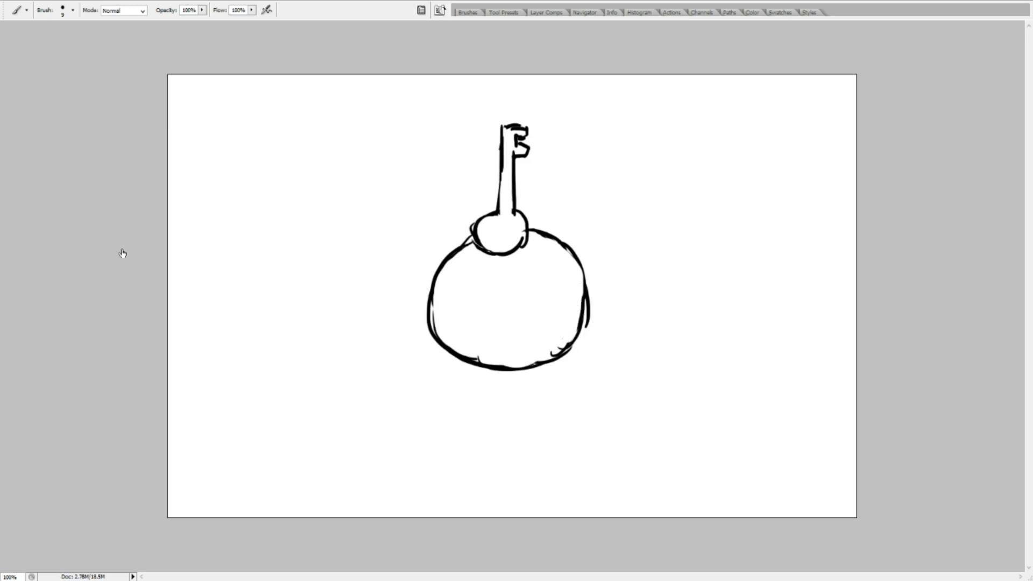
# Draw the ring's inner contour and give the key's round head a face with two eyes and a dark snout
pyautogui.moveTo(449, 338)
pyautogui.mouseDown()
pyautogui.moveTo(438, 309)
pyautogui.moveTo(457, 256)
pyautogui.moveTo(473, 245)
pyautogui.mouseUp()
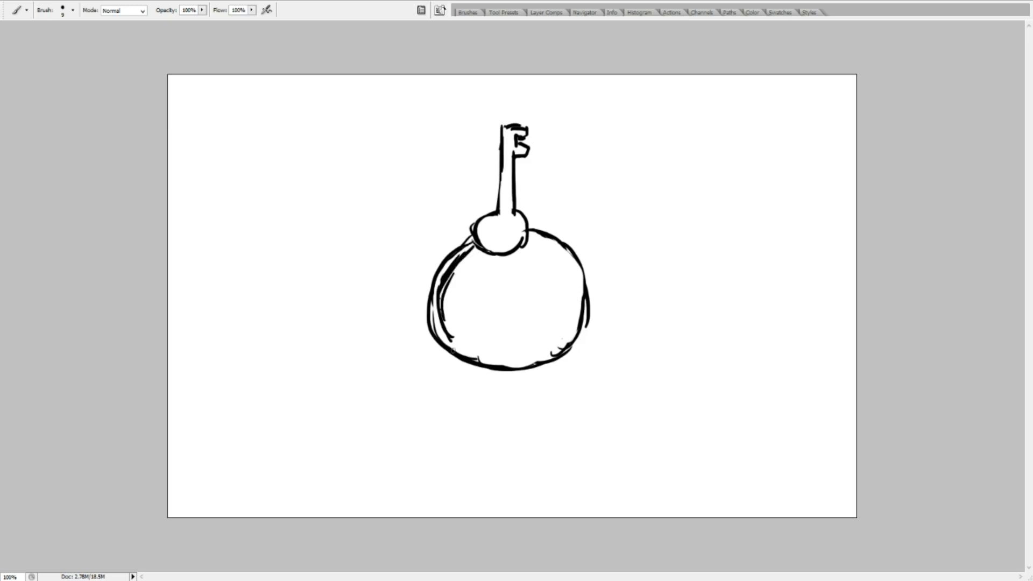
pyautogui.moveTo(442, 334)
pyautogui.mouseDown()
pyautogui.moveTo(499, 349)
pyautogui.moveTo(564, 334)
pyautogui.moveTo(540, 354)
pyautogui.moveTo(572, 316)
pyautogui.moveTo(569, 261)
pyautogui.moveTo(530, 242)
pyautogui.moveTo(555, 252)
pyautogui.moveTo(500, 243)
pyautogui.mouseUp()
pyautogui.moveTo(500, 238)
pyautogui.mouseDown()
pyautogui.moveTo(483, 226)
pyautogui.moveTo(513, 216)
pyautogui.moveTo(504, 189)
pyautogui.moveTo(511, 207)
pyautogui.mouseUp()
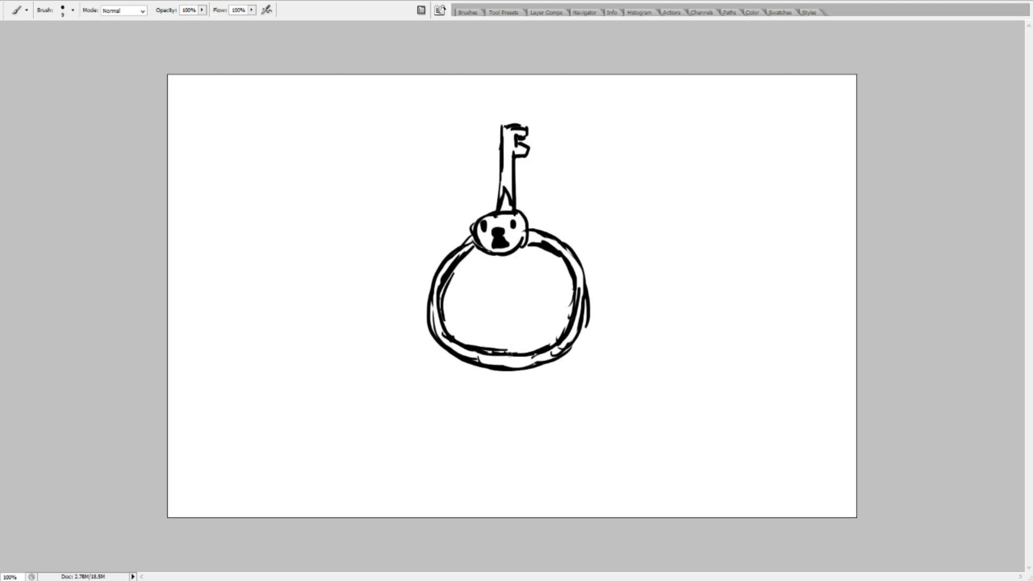
# Draw a small loop wrapped around the ring's lower edge, with a short strap and an oval charm hanging from it
pyautogui.moveTo(479, 375)
pyautogui.mouseDown()
pyautogui.moveTo(486, 382)
pyautogui.moveTo(468, 352)
pyautogui.moveTo(506, 349)
pyautogui.moveTo(504, 372)
pyautogui.moveTo(488, 357)
pyautogui.moveTo(501, 372)
pyautogui.moveTo(485, 379)
pyautogui.moveTo(498, 387)
pyautogui.moveTo(506, 366)
pyautogui.moveTo(475, 358)
pyautogui.moveTo(483, 342)
pyautogui.moveTo(489, 374)
pyautogui.moveTo(489, 349)
pyautogui.mouseUp()
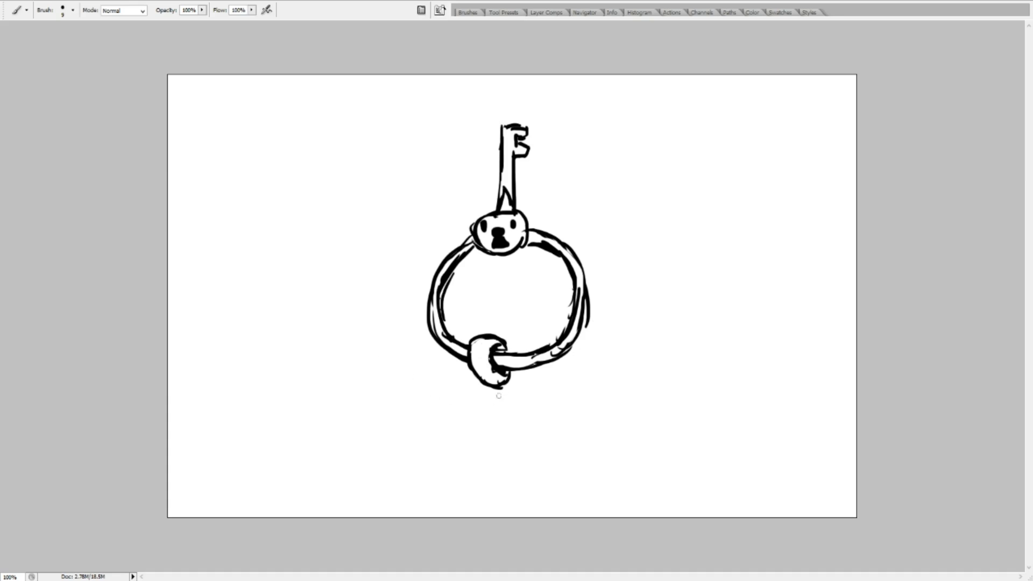
pyautogui.moveTo(490, 389)
pyautogui.mouseDown()
pyautogui.moveTo(482, 416)
pyautogui.moveTo(503, 423)
pyautogui.mouseUp()
pyautogui.moveTo(500, 389)
pyautogui.mouseDown()
pyautogui.moveTo(491, 421)
pyautogui.moveTo(465, 428)
pyautogui.moveTo(451, 453)
pyautogui.moveTo(465, 462)
pyautogui.moveTo(503, 454)
pyautogui.moveTo(509, 421)
pyautogui.moveTo(495, 412)
pyautogui.mouseUp()
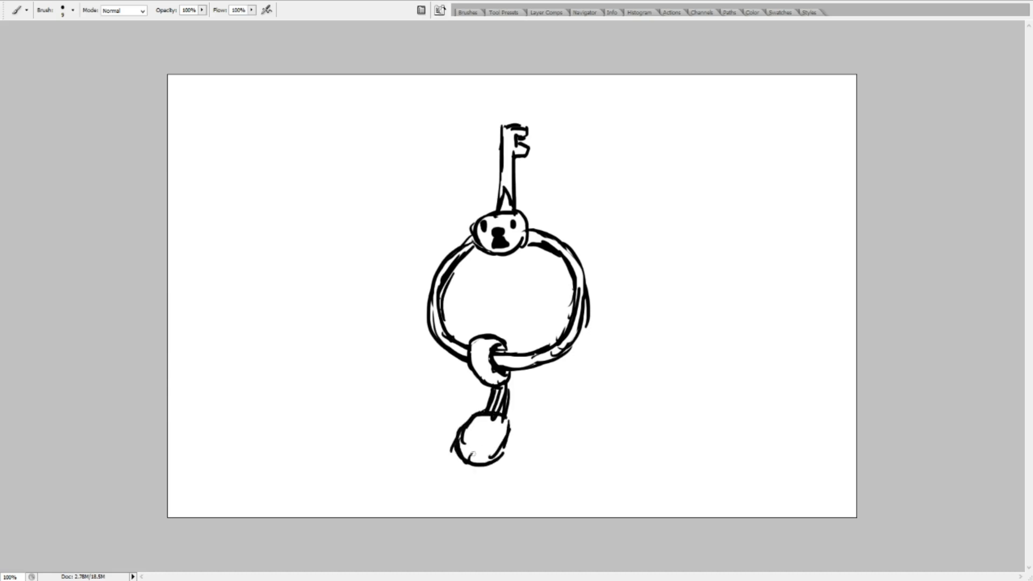
# Fill the oval charm with black and cut white stripes across its side
pyautogui.moveTo(472, 454)
pyautogui.mouseDown()
pyautogui.moveTo(487, 422)
pyautogui.moveTo(481, 452)
pyautogui.moveTo(504, 441)
pyautogui.moveTo(495, 450)
pyautogui.moveTo(506, 423)
pyautogui.mouseUp()
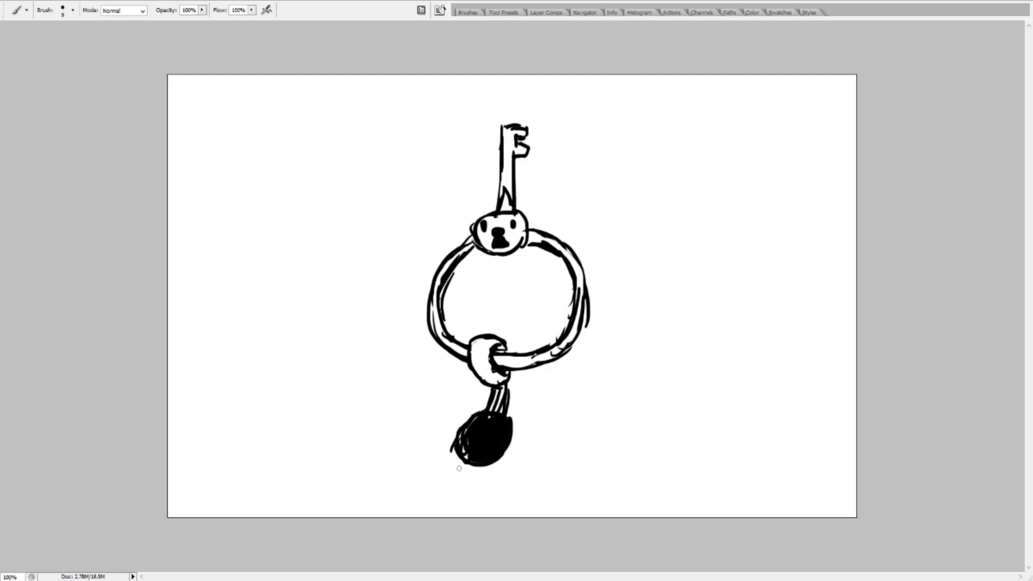
pyautogui.moveTo(458, 468); pyautogui.dragTo(471, 434)
pyautogui.moveTo(467, 456)
pyautogui.mouseDown()
pyautogui.moveTo(489, 417)
pyautogui.moveTo(472, 437)
pyautogui.moveTo(485, 416)
pyautogui.moveTo(461, 434)
pyautogui.moveTo(487, 417)
pyautogui.mouseUp()
# Add a filled black loop with a key blade hanging from it and an open loop around the large ring's lower part
pyautogui.moveTo(525, 386)
pyautogui.mouseDown()
pyautogui.moveTo(529, 396)
pyautogui.moveTo(521, 347)
pyautogui.moveTo(543, 338)
pyautogui.moveTo(553, 340)
pyautogui.moveTo(538, 346)
pyautogui.moveTo(544, 381)
pyautogui.moveTo(533, 346)
pyautogui.moveTo(527, 376)
pyautogui.moveTo(553, 377)
pyautogui.moveTo(530, 390)
pyautogui.moveTo(562, 383)
pyautogui.moveTo(559, 361)
pyautogui.moveTo(540, 391)
pyautogui.moveTo(561, 377)
pyautogui.moveTo(537, 354)
pyautogui.moveTo(549, 343)
pyautogui.moveTo(530, 347)
pyautogui.mouseUp()
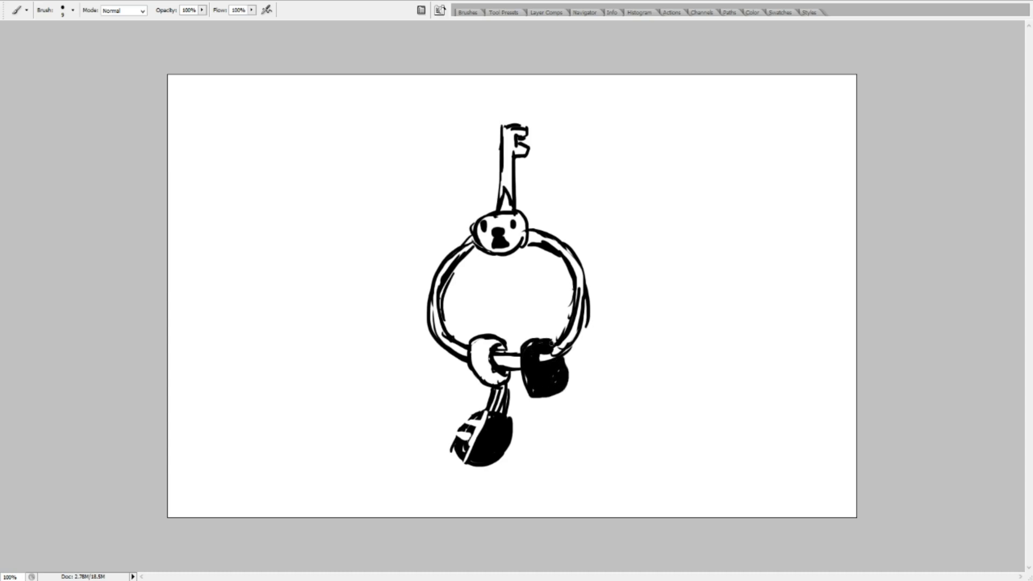
pyautogui.moveTo(543, 399)
pyautogui.mouseDown()
pyautogui.moveTo(565, 459)
pyautogui.moveTo(584, 474)
pyautogui.moveTo(585, 444)
pyautogui.moveTo(557, 391)
pyautogui.moveTo(569, 425)
pyautogui.moveTo(560, 431)
pyautogui.moveTo(577, 460)
pyautogui.moveTo(571, 430)
pyautogui.mouseUp()
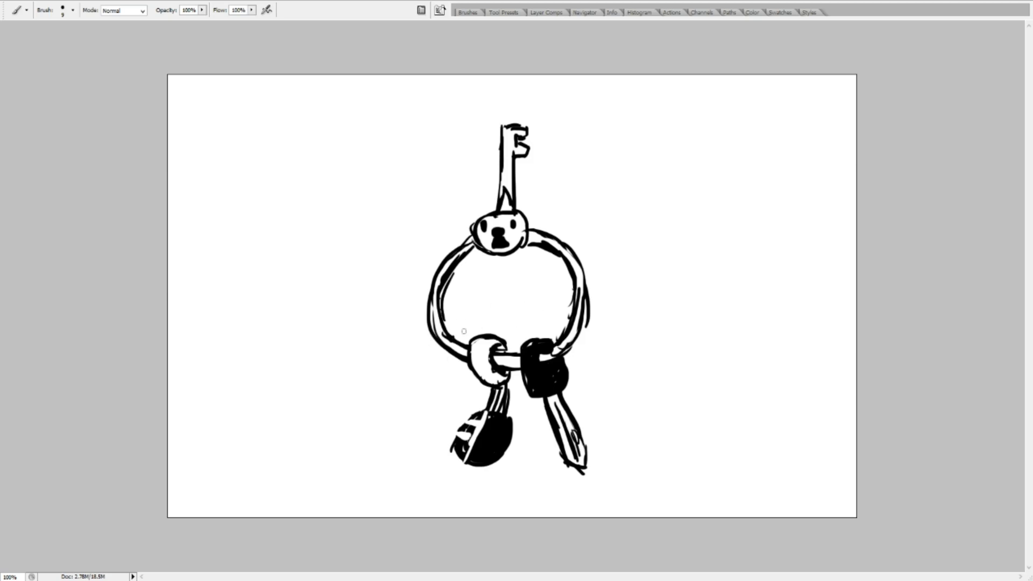
pyautogui.moveTo(422, 342)
pyautogui.mouseDown()
pyautogui.moveTo(427, 328)
pyautogui.moveTo(464, 320)
pyautogui.moveTo(441, 371)
pyautogui.moveTo(459, 361)
pyautogui.moveTo(436, 344)
pyautogui.moveTo(444, 320)
pyautogui.moveTo(465, 322)
pyautogui.moveTo(463, 344)
pyautogui.moveTo(456, 329)
pyautogui.mouseUp()
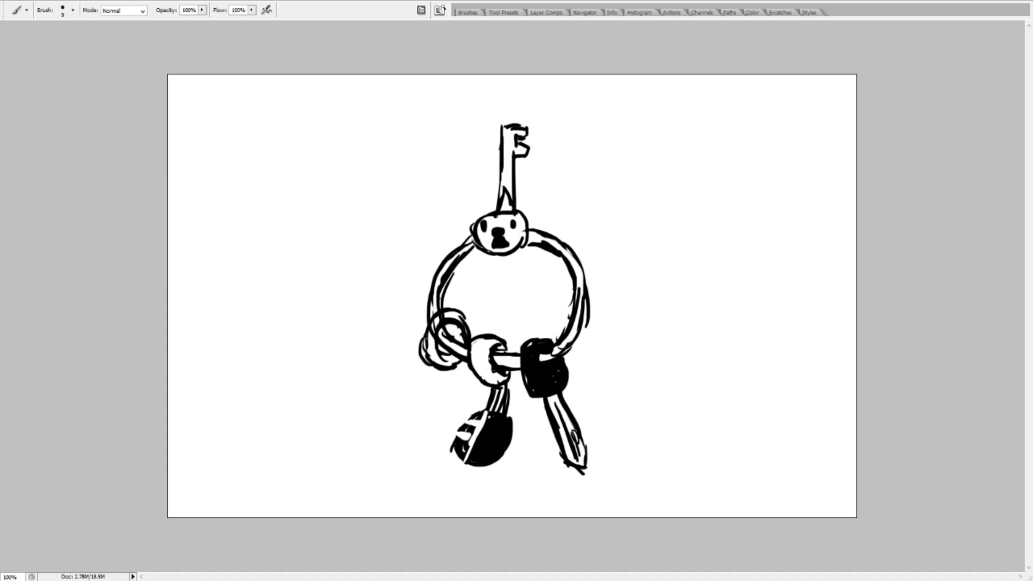
pyautogui.moveTo(438, 333); pyautogui.dragTo(442, 313)
pyautogui.hotkey('ctrl', 'z')
pyautogui.moveTo(420, 347); pyautogui.dragTo(434, 315)
# Draw a short trail of dots from the open loop to a squat black button with a small emblem on its white top
pyautogui.moveTo(431, 369); pyautogui.dragTo(409, 401)
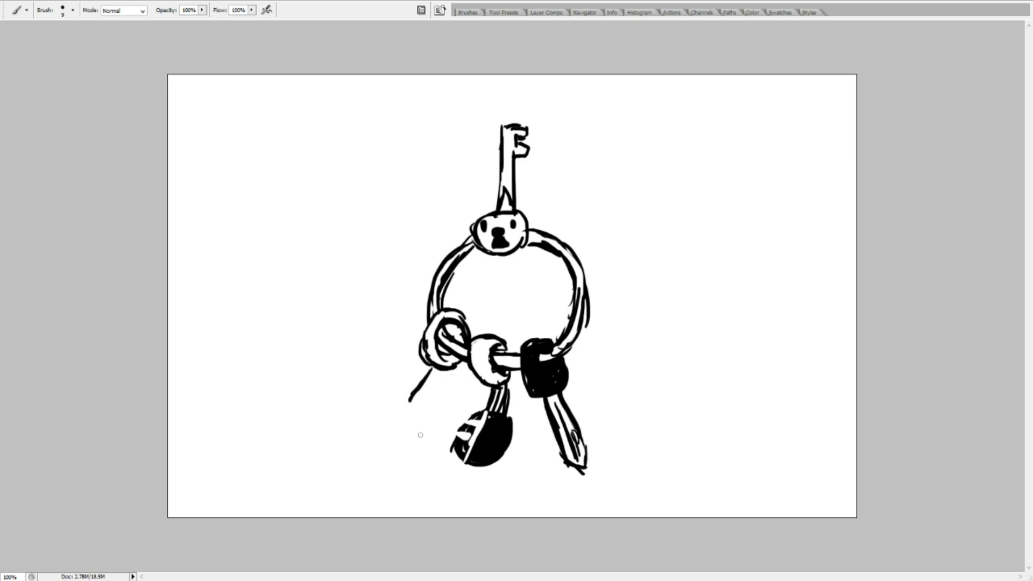
pyautogui.hotkey('ctrl', 'z')
pyautogui.click(411, 381)
pyautogui.moveTo(329, 383)
pyautogui.mouseDown()
pyautogui.moveTo(372, 385)
pyautogui.moveTo(331, 377)
pyautogui.moveTo(339, 406)
pyautogui.moveTo(356, 403)
pyautogui.moveTo(332, 397)
pyautogui.moveTo(368, 391)
pyautogui.moveTo(372, 401)
pyautogui.moveTo(375, 388)
pyautogui.moveTo(374, 401)
pyautogui.moveTo(347, 407)
pyautogui.moveTo(334, 390)
pyautogui.moveTo(330, 398)
pyautogui.moveTo(355, 400)
pyautogui.moveTo(335, 402)
pyautogui.moveTo(358, 387)
pyautogui.moveTo(384, 403)
pyautogui.moveTo(374, 391)
pyautogui.moveTo(383, 387)
pyautogui.moveTo(380, 401)
pyautogui.moveTo(351, 408)
pyautogui.moveTo(370, 395)
pyautogui.moveTo(331, 391)
pyautogui.moveTo(364, 374)
pyautogui.mouseUp()
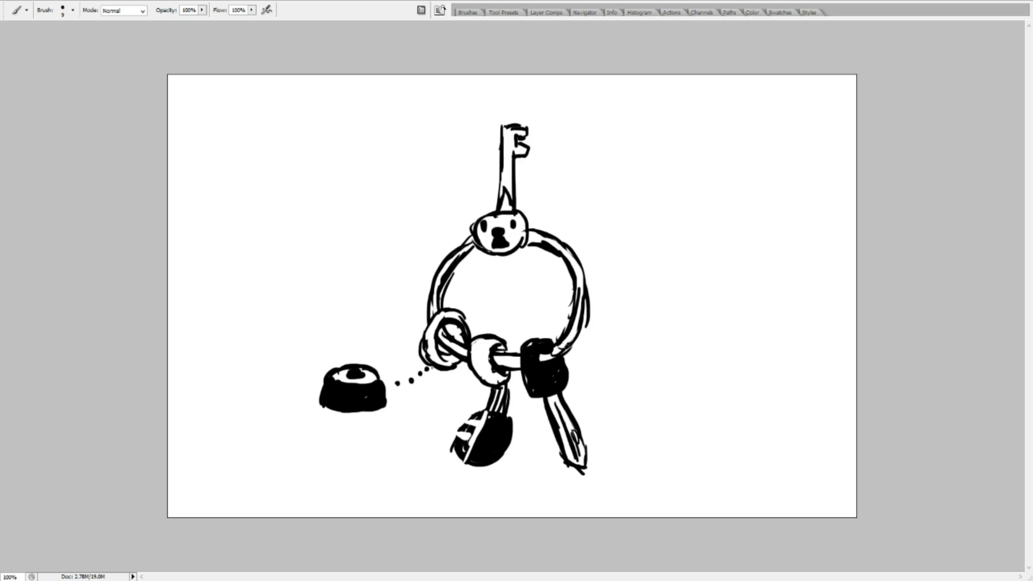
# Sketch a tilted rectangular key bow attached to the right side of the large ring, with inner contour lines
pyautogui.moveTo(569, 329); pyautogui.dragTo(585, 342)
pyautogui.moveTo(556, 336)
pyautogui.mouseDown()
pyautogui.moveTo(571, 311)
pyautogui.moveTo(596, 349)
pyautogui.moveTo(622, 360)
pyautogui.mouseUp()
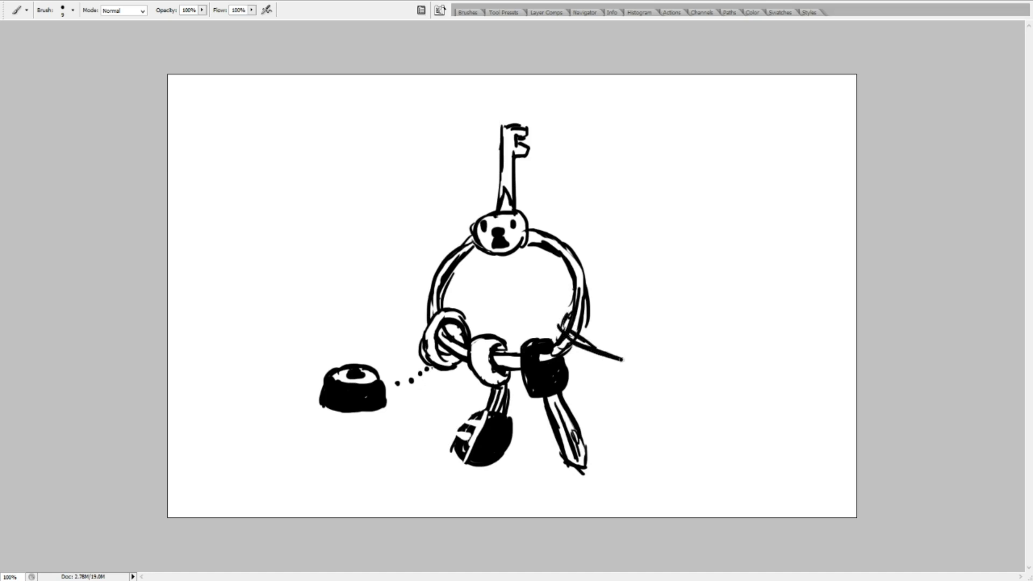
pyautogui.moveTo(580, 288)
pyautogui.mouseDown()
pyautogui.moveTo(602, 283)
pyautogui.moveTo(649, 311)
pyautogui.mouseUp()
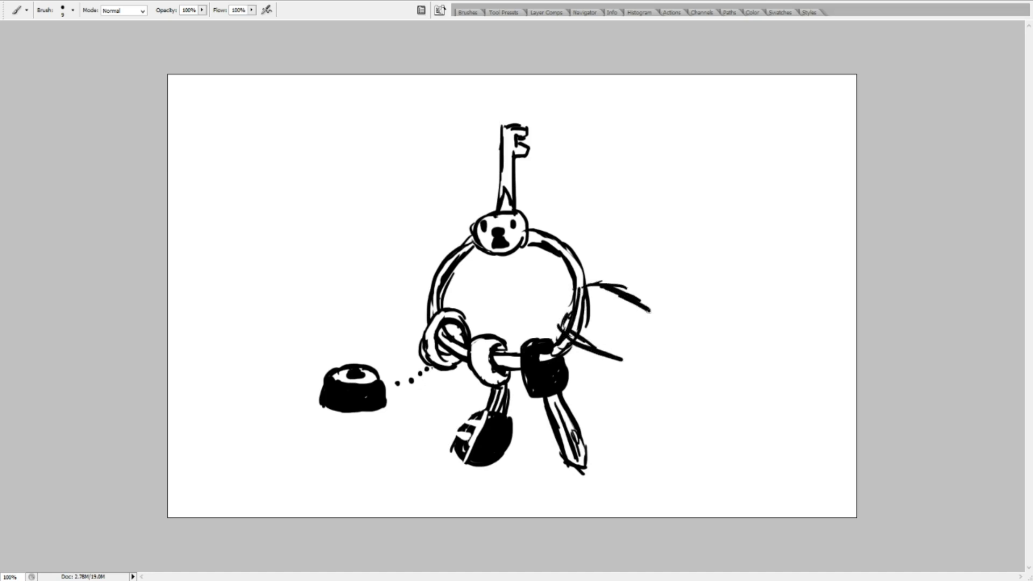
pyautogui.moveTo(618, 362); pyautogui.dragTo(640, 324)
pyautogui.moveTo(579, 292); pyautogui.dragTo(632, 319)
pyautogui.moveTo(580, 324)
pyautogui.mouseDown()
pyautogui.moveTo(617, 346)
pyautogui.moveTo(633, 312)
pyautogui.moveTo(618, 332)
pyautogui.mouseUp()
pyautogui.moveTo(588, 323)
pyautogui.mouseDown()
pyautogui.moveTo(702, 345)
pyautogui.moveTo(668, 345)
pyautogui.moveTo(712, 356)
pyautogui.mouseUp()
pyautogui.moveTo(635, 337); pyautogui.dragTo(687, 360)
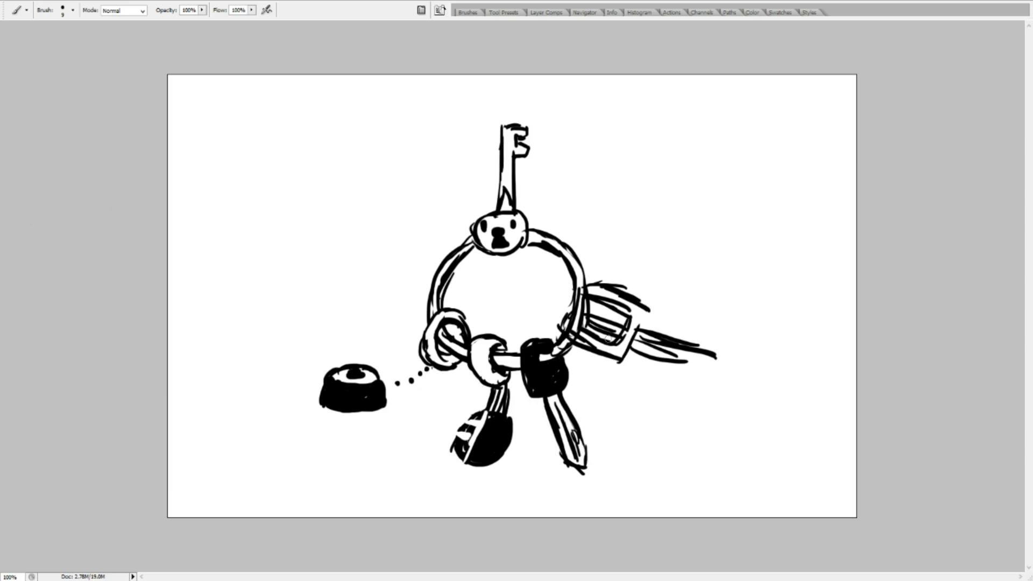
pyautogui.moveTo(691, 334)
pyautogui.mouseDown()
pyautogui.moveTo(645, 367)
pyautogui.moveTo(641, 348)
pyautogui.moveTo(655, 324)
pyautogui.moveTo(638, 371)
pyautogui.moveTo(667, 345)
pyautogui.moveTo(668, 380)
pyautogui.moveTo(695, 331)
pyautogui.moveTo(691, 382)
pyautogui.moveTo(717, 342)
pyautogui.moveTo(721, 370)
pyautogui.mouseUp()
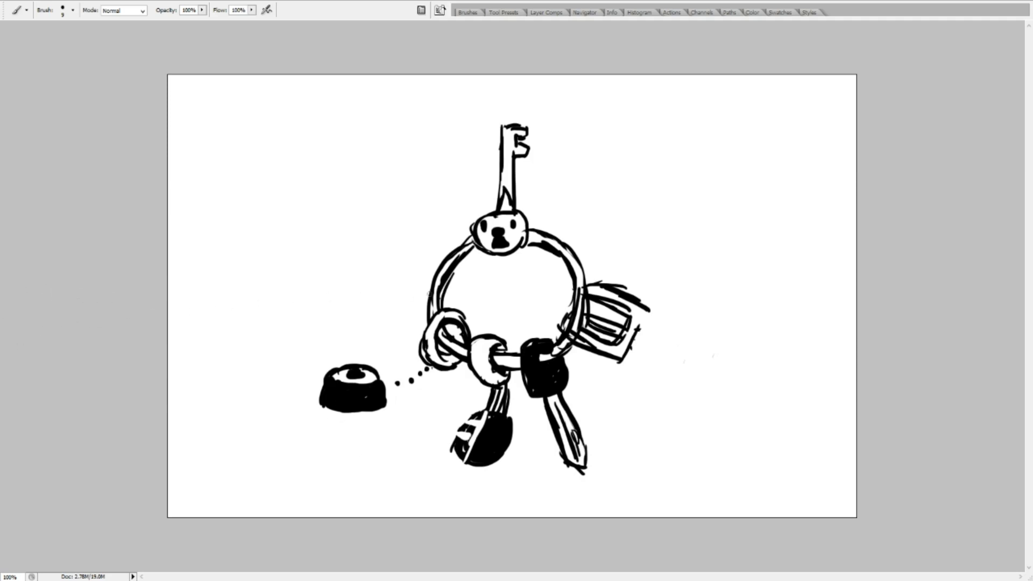
# Draw a long slanting key shaft from the rectangular bow, ending in crown-shaped teeth
pyautogui.moveTo(633, 351); pyautogui.dragTo(755, 401)
pyautogui.moveTo(635, 329)
pyautogui.mouseDown()
pyautogui.moveTo(758, 380)
pyautogui.moveTo(766, 392)
pyautogui.moveTo(757, 406)
pyautogui.mouseUp()
pyautogui.moveTo(717, 367)
pyautogui.mouseDown()
pyautogui.moveTo(729, 329)
pyautogui.moveTo(736, 359)
pyautogui.moveTo(769, 332)
pyautogui.moveTo(769, 364)
pyautogui.moveTo(798, 344)
pyautogui.moveTo(795, 384)
pyautogui.moveTo(758, 384)
pyautogui.moveTo(782, 392)
pyautogui.mouseUp()
pyautogui.moveTo(747, 401)
pyautogui.mouseDown()
pyautogui.moveTo(775, 410)
pyautogui.moveTo(789, 380)
pyautogui.mouseUp()
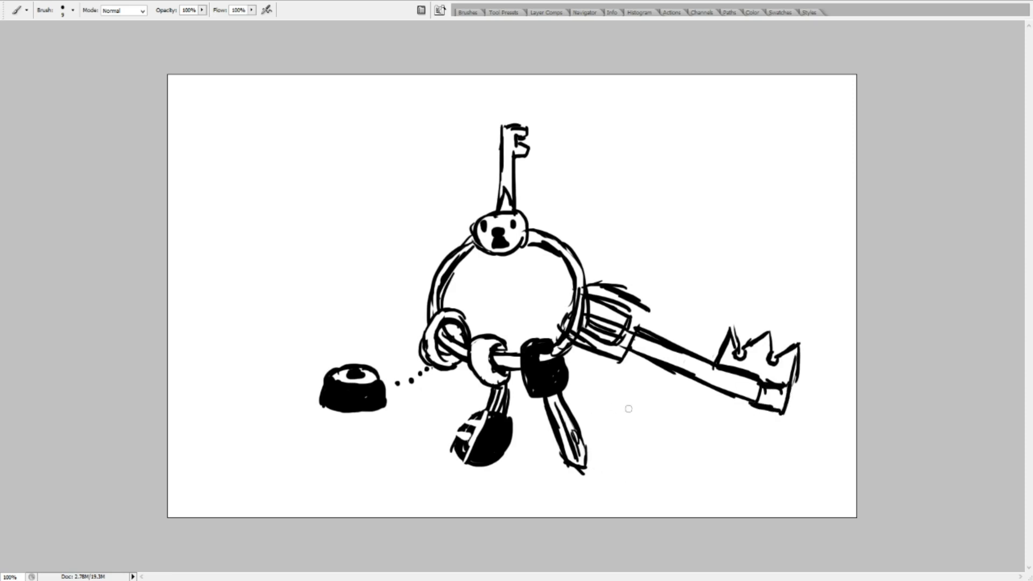
# Clean up the overlapping lines at the long key's tip and where its bow meets the ring
pyautogui.moveTo(761, 389); pyautogui.dragTo(753, 403)
pyautogui.moveTo(562, 322); pyautogui.dragTo(574, 295)
pyautogui.moveTo(590, 340)
pyautogui.mouseDown()
pyautogui.moveTo(569, 330)
pyautogui.moveTo(577, 345)
pyautogui.mouseUp()
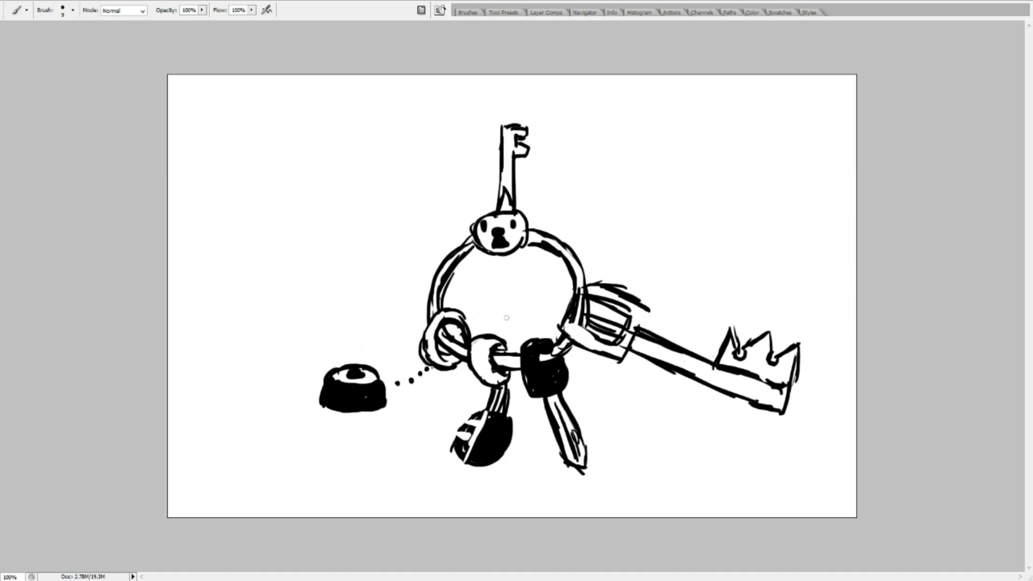
pyautogui.moveTo(569, 327)
pyautogui.mouseDown()
pyautogui.moveTo(594, 337)
pyautogui.moveTo(568, 320)
pyautogui.mouseUp()
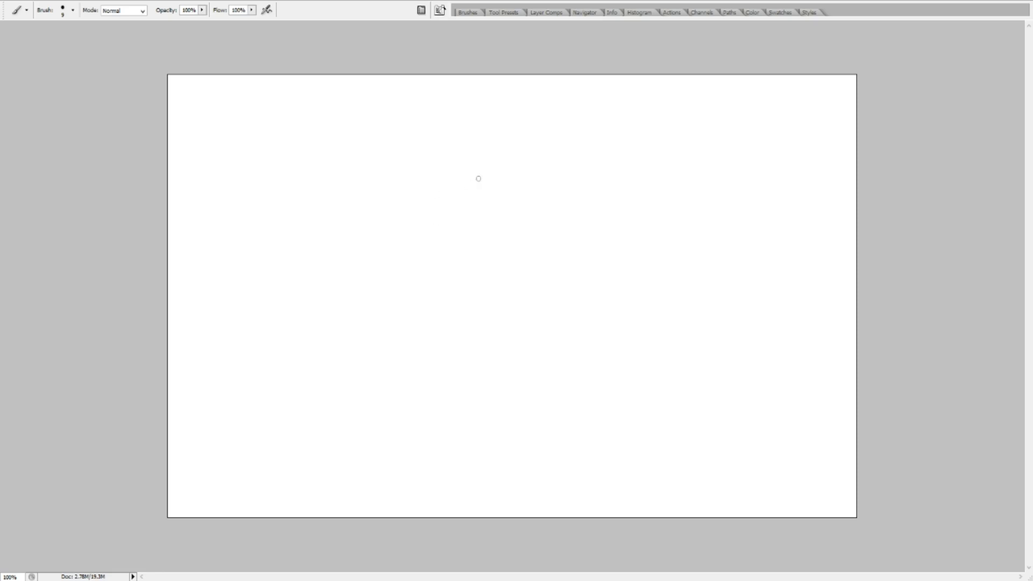
# On the blank canvas, draw a slanted oval opening with the upper edges of a wide hat brim sloping away on both sides
pyautogui.moveTo(478, 159)
pyautogui.mouseDown()
pyautogui.moveTo(399, 223)
pyautogui.moveTo(499, 178)
pyautogui.mouseUp()
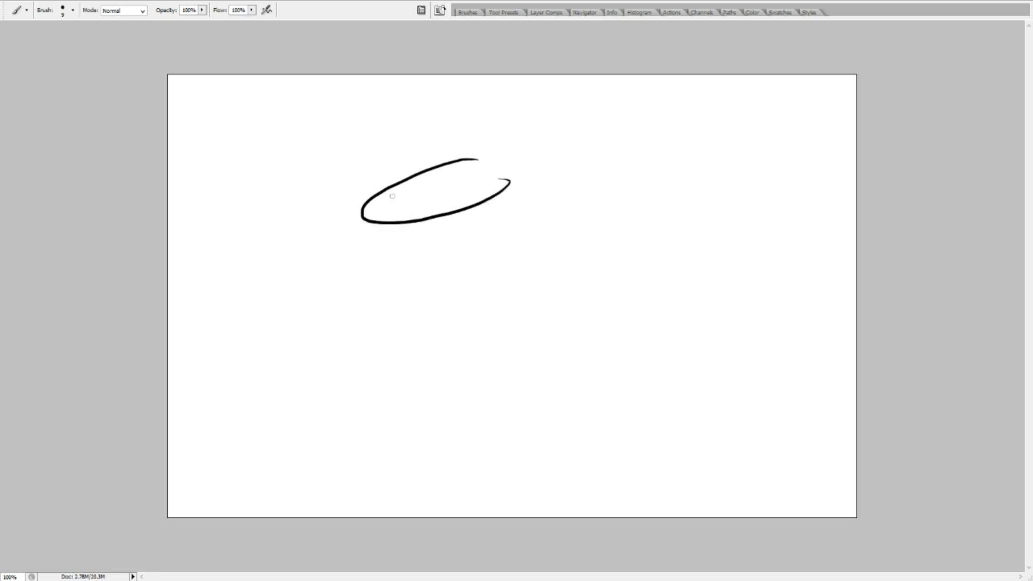
pyautogui.moveTo(362, 215)
pyautogui.mouseDown()
pyautogui.moveTo(315, 251)
pyautogui.moveTo(375, 278)
pyautogui.moveTo(542, 268)
pyautogui.mouseUp()
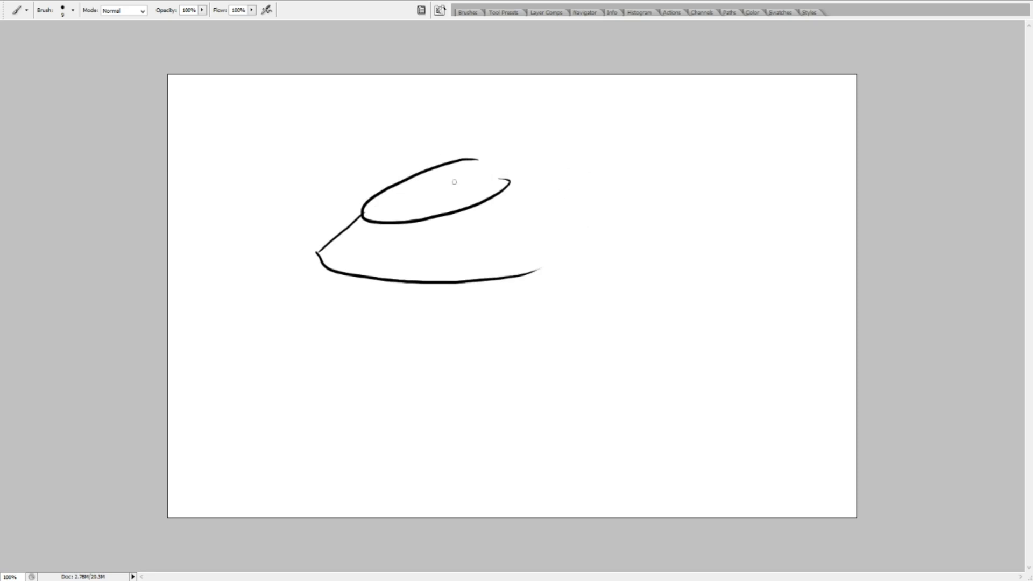
pyautogui.hotkey('ctrl', 'z')
pyautogui.moveTo(482, 157); pyautogui.dragTo(557, 200)
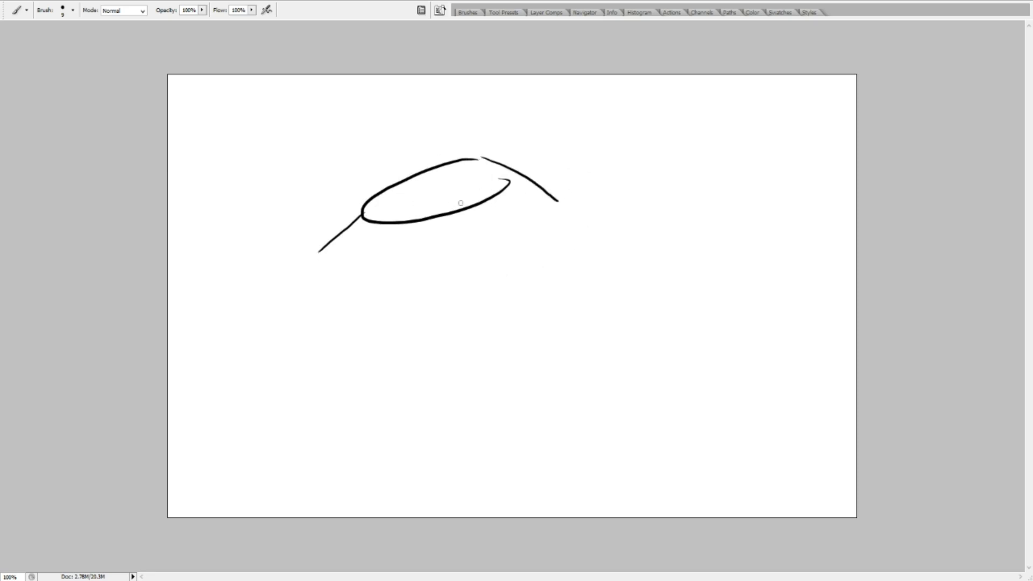
pyautogui.hotkey('ctrl', 'z')
pyautogui.moveTo(472, 156); pyautogui.dragTo(467, 203)
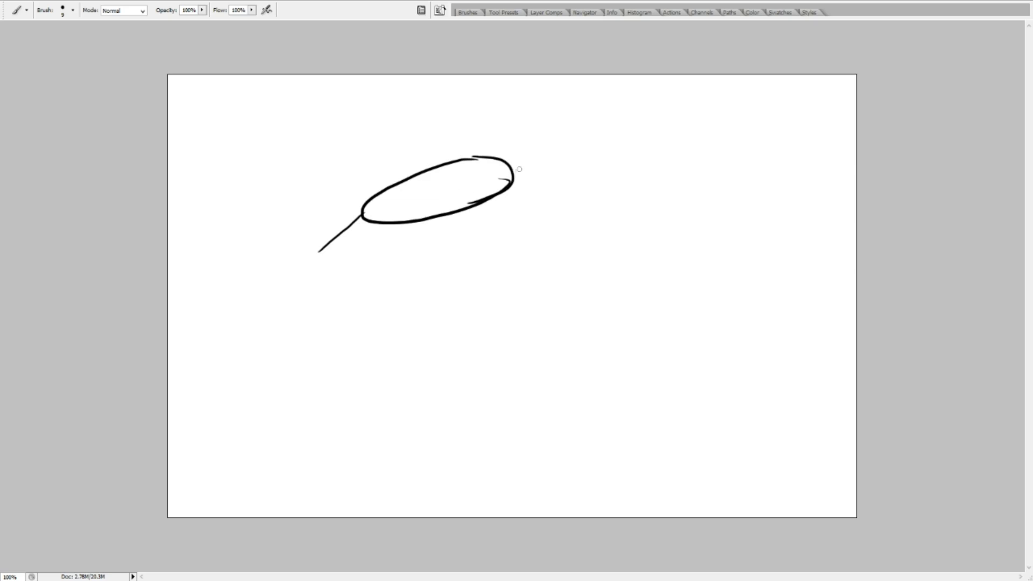
pyautogui.moveTo(500, 156); pyautogui.dragTo(546, 167)
# Draw the hat brim's curved lower edge and close its outline at the right corner
pyautogui.moveTo(318, 251)
pyautogui.mouseDown()
pyautogui.moveTo(412, 281)
pyautogui.moveTo(596, 226)
pyautogui.mouseUp()
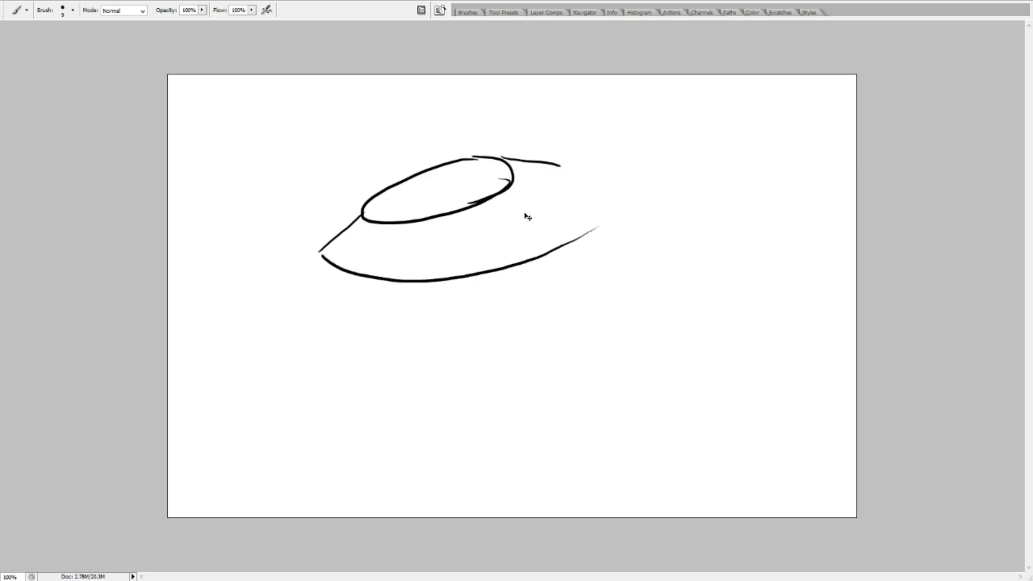
pyautogui.hotkey('ctrl', 'z')
pyautogui.moveTo(319, 251)
pyautogui.mouseDown()
pyautogui.moveTo(354, 268)
pyautogui.moveTo(448, 266)
pyautogui.moveTo(512, 246)
pyautogui.moveTo(608, 184)
pyautogui.moveTo(549, 185)
pyautogui.moveTo(365, 238)
pyautogui.moveTo(344, 228)
pyautogui.moveTo(426, 266)
pyautogui.moveTo(514, 241)
pyautogui.moveTo(589, 184)
pyautogui.mouseUp()
pyautogui.hotkey('ctrl', 'z')
pyautogui.hotkey('ctrl', 'z')
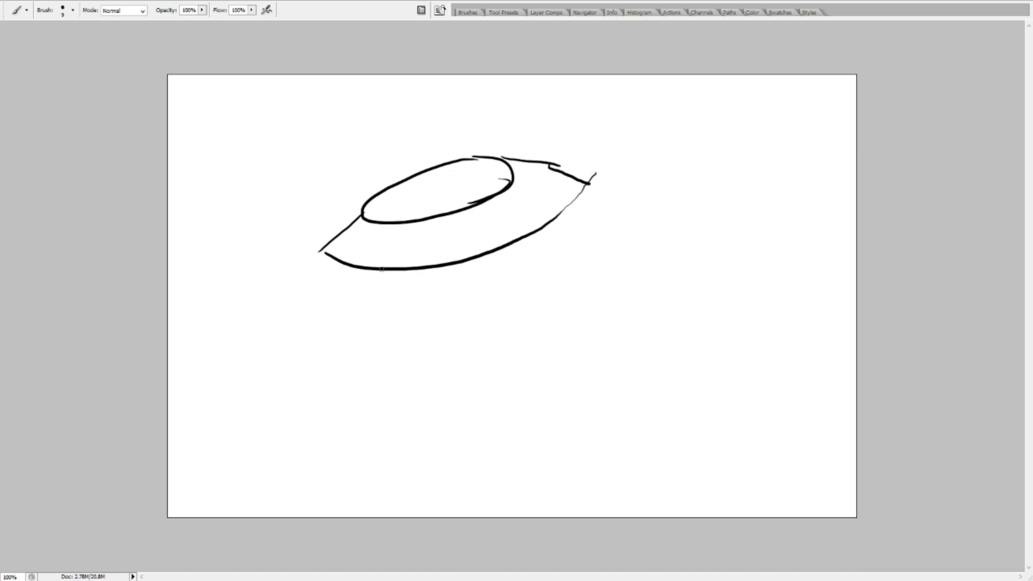
pyautogui.moveTo(373, 271)
pyautogui.mouseDown()
pyautogui.moveTo(401, 313)
pyautogui.moveTo(434, 325)
pyautogui.mouseUp()
pyautogui.hotkey('ctrl', 'z')
pyautogui.moveTo(384, 271)
pyautogui.mouseDown()
pyautogui.moveTo(385, 305)
pyautogui.moveTo(398, 288)
pyautogui.moveTo(403, 304)
pyautogui.moveTo(478, 313)
pyautogui.moveTo(571, 285)
pyautogui.mouseUp()
pyautogui.hotkey('ctrl', 'z')
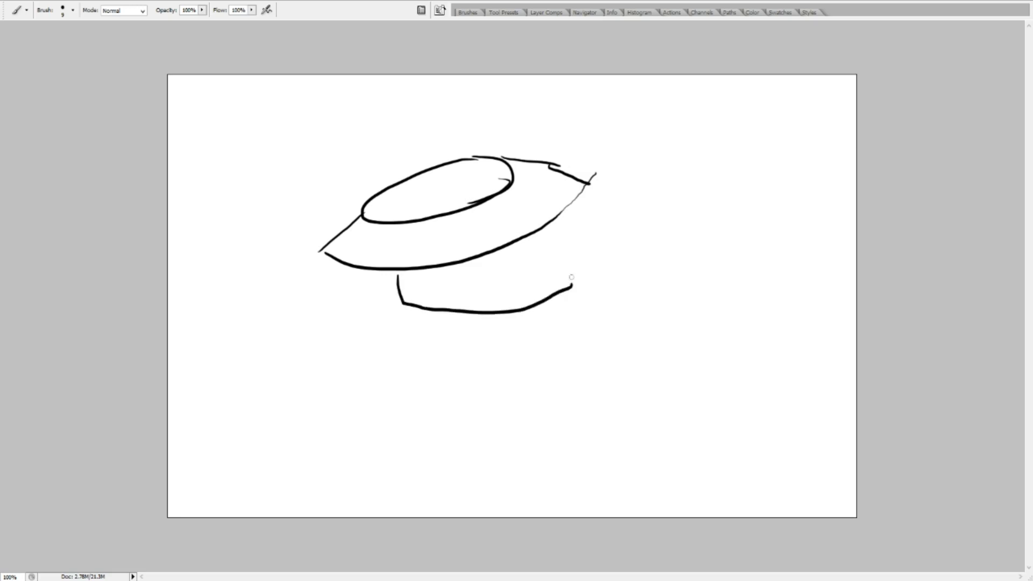
pyautogui.hotkey('ctrl', 'z')
pyautogui.moveTo(390, 269)
pyautogui.mouseDown()
pyautogui.moveTo(394, 311)
pyautogui.moveTo(521, 300)
pyautogui.moveTo(580, 266)
pyautogui.mouseUp()
pyautogui.hotkey('ctrl', 'z')
pyautogui.moveTo(545, 227)
pyautogui.mouseDown()
pyautogui.moveTo(543, 250)
pyautogui.moveTo(482, 293)
pyautogui.mouseUp()
pyautogui.moveTo(383, 271)
pyautogui.mouseDown()
pyautogui.moveTo(425, 303)
pyautogui.moveTo(489, 299)
pyautogui.mouseUp()
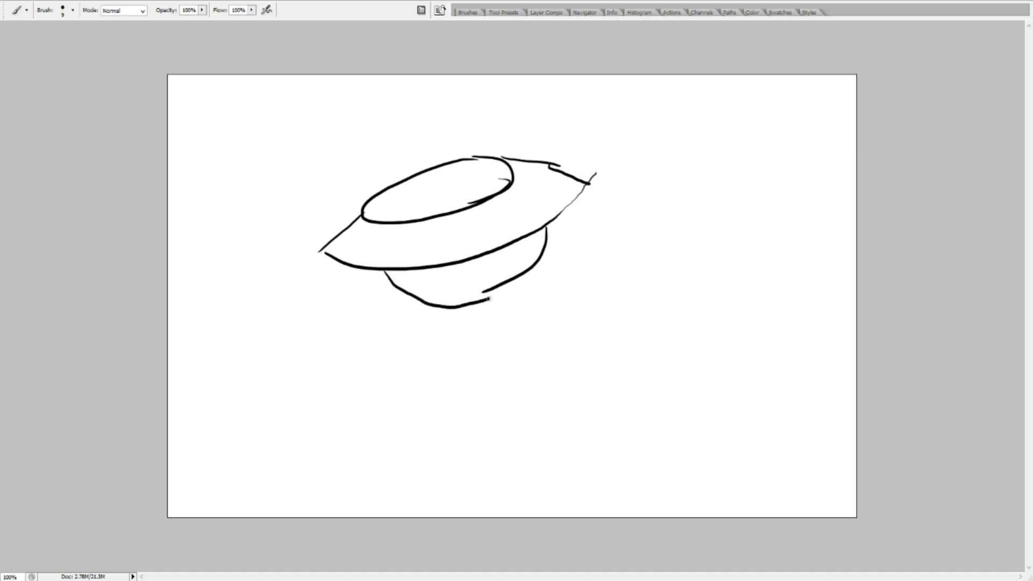
pyautogui.hotkey('ctrl', 'z')
pyautogui.hotkey('ctrl', 'z')
# Draw a rounded face below the brim with two small oval eyes and a wavy line along its left side
pyautogui.moveTo(388, 271)
pyautogui.mouseDown()
pyautogui.moveTo(440, 313)
pyautogui.moveTo(500, 308)
pyautogui.moveTo(543, 280)
pyautogui.moveTo(552, 220)
pyautogui.mouseUp()
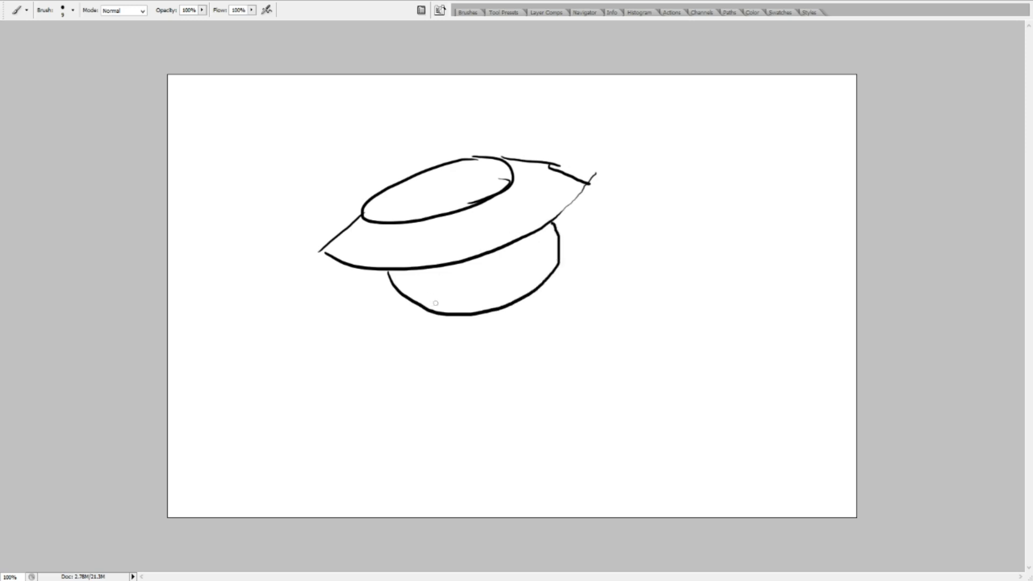
pyautogui.moveTo(441, 279)
pyautogui.mouseDown()
pyautogui.moveTo(452, 282)
pyautogui.moveTo(442, 278)
pyautogui.mouseUp()
pyautogui.moveTo(532, 253); pyautogui.dragTo(520, 251)
pyautogui.moveTo(423, 294)
pyautogui.mouseDown()
pyautogui.moveTo(424, 307)
pyautogui.moveTo(430, 288)
pyautogui.moveTo(420, 282)
pyautogui.moveTo(432, 269)
pyautogui.mouseUp()
# Draw flame-like tufts rising from the hat's oval opening and add curved contour lines across the face
pyautogui.moveTo(418, 216)
pyautogui.mouseDown()
pyautogui.moveTo(387, 159)
pyautogui.moveTo(395, 151)
pyautogui.moveTo(417, 161)
pyautogui.moveTo(437, 139)
pyautogui.moveTo(472, 126)
pyautogui.moveTo(482, 195)
pyautogui.mouseUp()
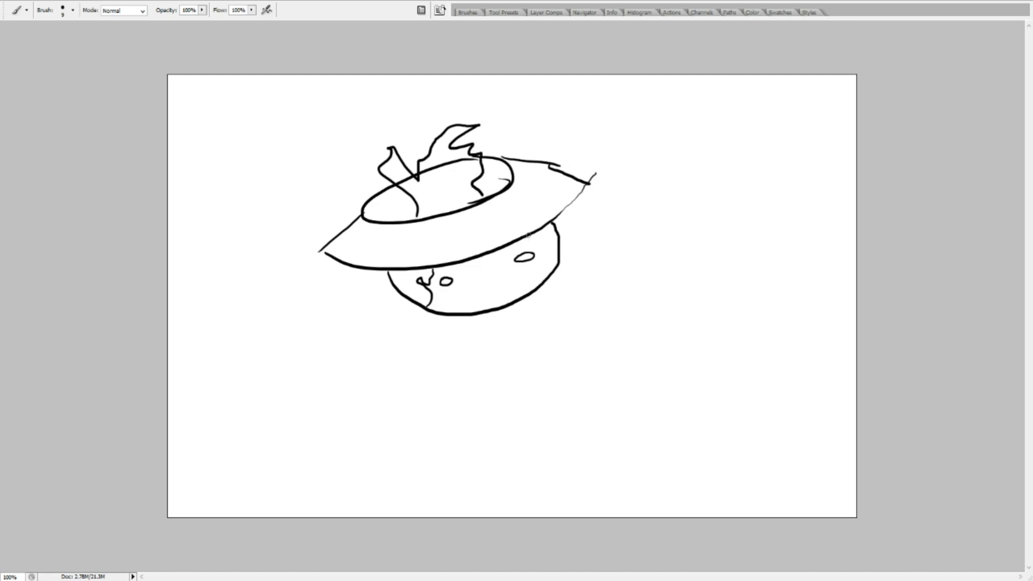
pyautogui.moveTo(530, 235); pyautogui.dragTo(529, 280)
pyautogui.moveTo(453, 303)
pyautogui.mouseDown()
pyautogui.moveTo(481, 286)
pyautogui.moveTo(473, 261)
pyautogui.mouseUp()
pyautogui.moveTo(421, 194)
pyautogui.mouseDown()
pyautogui.moveTo(439, 210)
pyautogui.moveTo(458, 191)
pyautogui.moveTo(476, 205)
pyautogui.mouseUp()
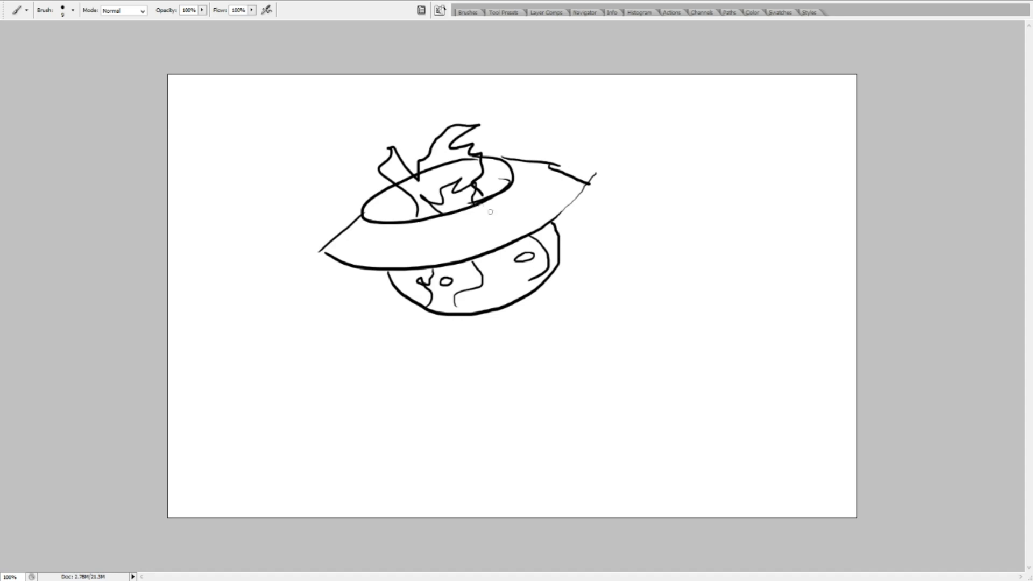
# Add another curved line on the face and draw a wide flared collar beneath the head
pyautogui.moveTo(497, 255)
pyautogui.mouseDown()
pyautogui.moveTo(471, 302)
pyautogui.moveTo(420, 319)
pyautogui.moveTo(495, 327)
pyautogui.moveTo(591, 294)
pyautogui.mouseUp()
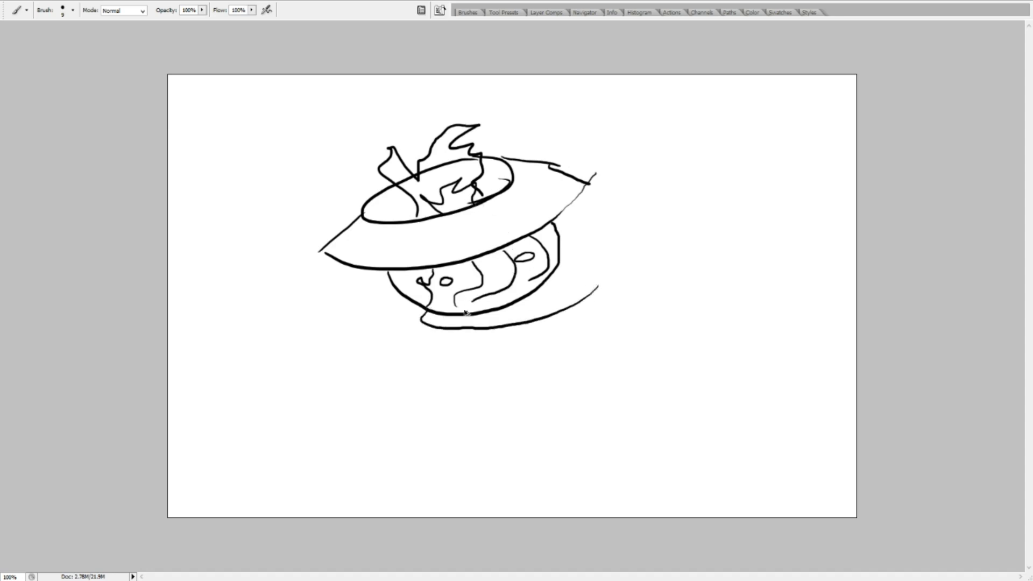
pyautogui.hotkey('ctrl', 'z')
pyautogui.moveTo(438, 314); pyautogui.dragTo(406, 351)
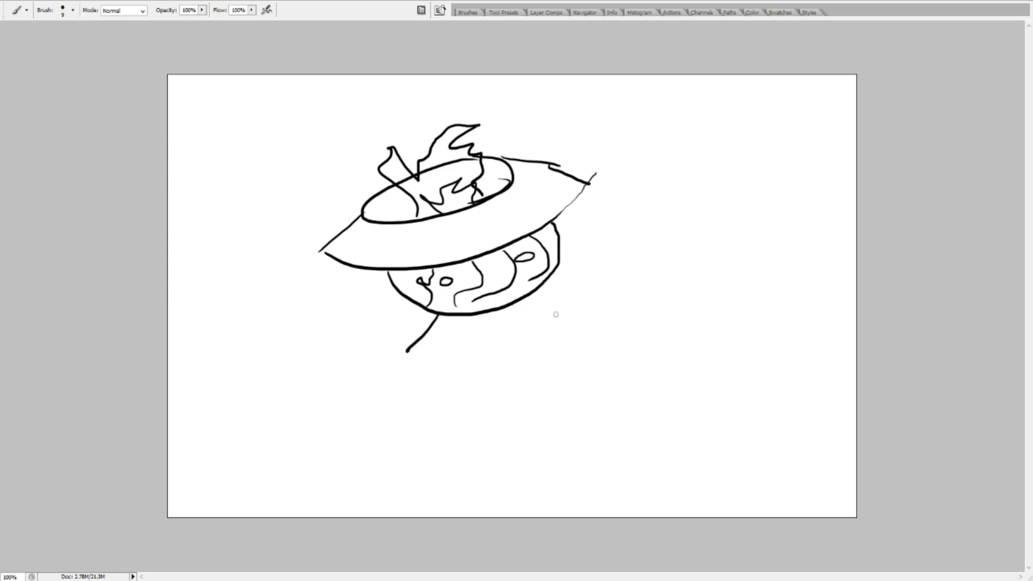
pyautogui.moveTo(557, 266); pyautogui.dragTo(612, 275)
pyautogui.moveTo(406, 351)
pyautogui.mouseDown()
pyautogui.moveTo(585, 338)
pyautogui.moveTo(628, 303)
pyautogui.moveTo(619, 278)
pyautogui.mouseUp()
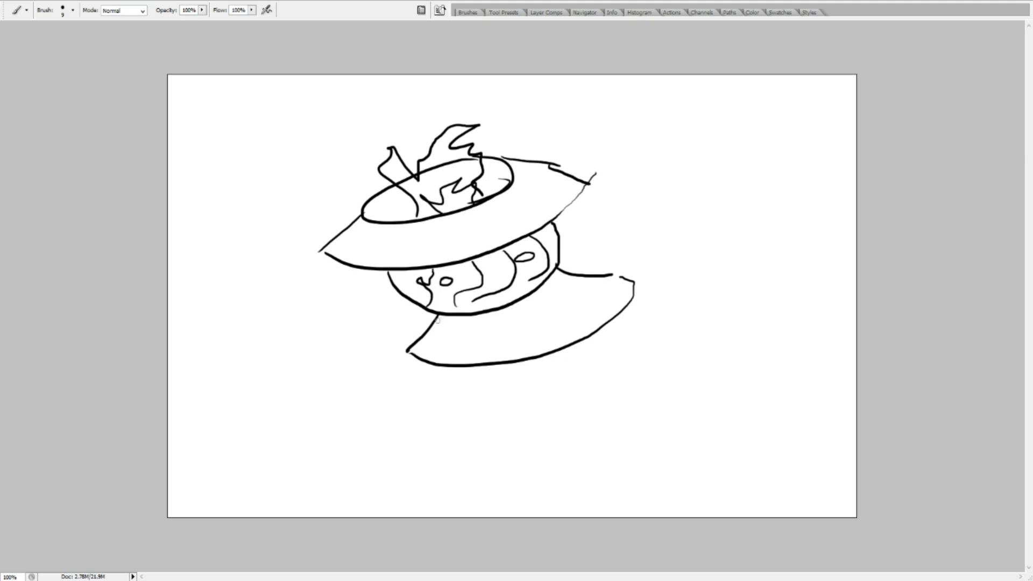
pyautogui.moveTo(432, 311); pyautogui.dragTo(317, 274)
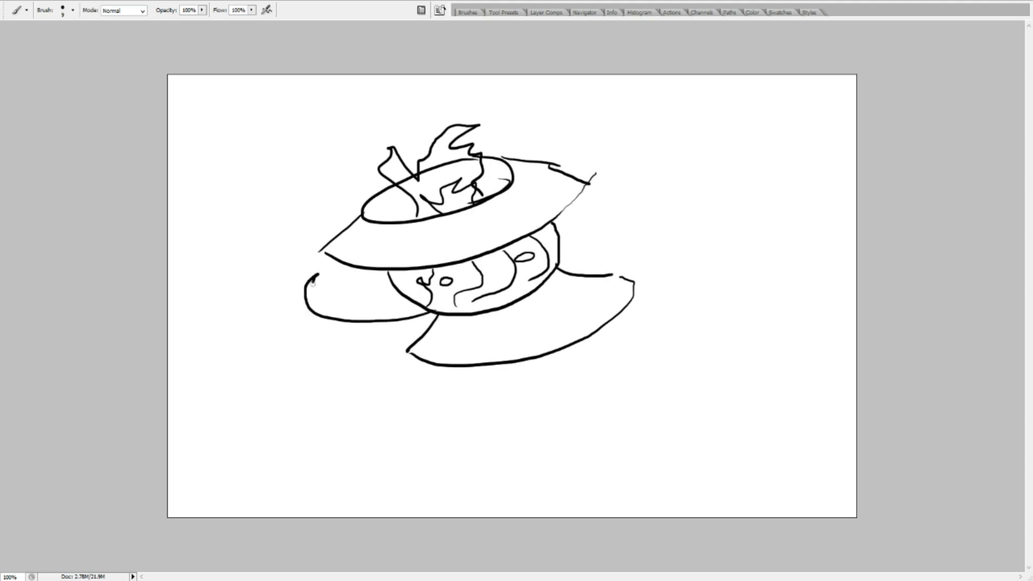
pyautogui.hotkey('ctrl', 'z')
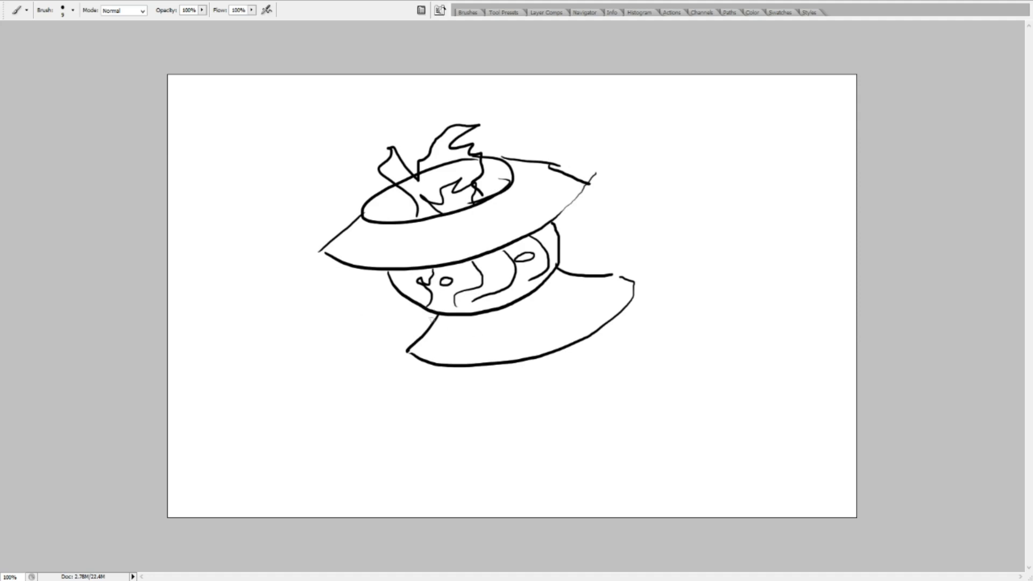
pyautogui.moveTo(435, 315)
pyautogui.mouseDown()
pyautogui.moveTo(312, 326)
pyautogui.moveTo(253, 257)
pyautogui.mouseUp()
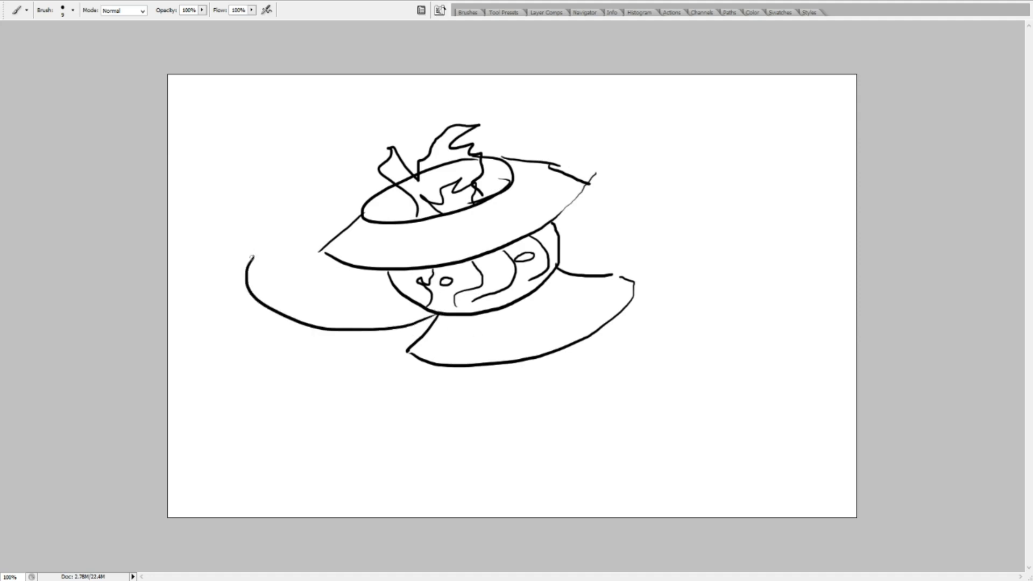
pyautogui.hotkey('ctrl', 'z')
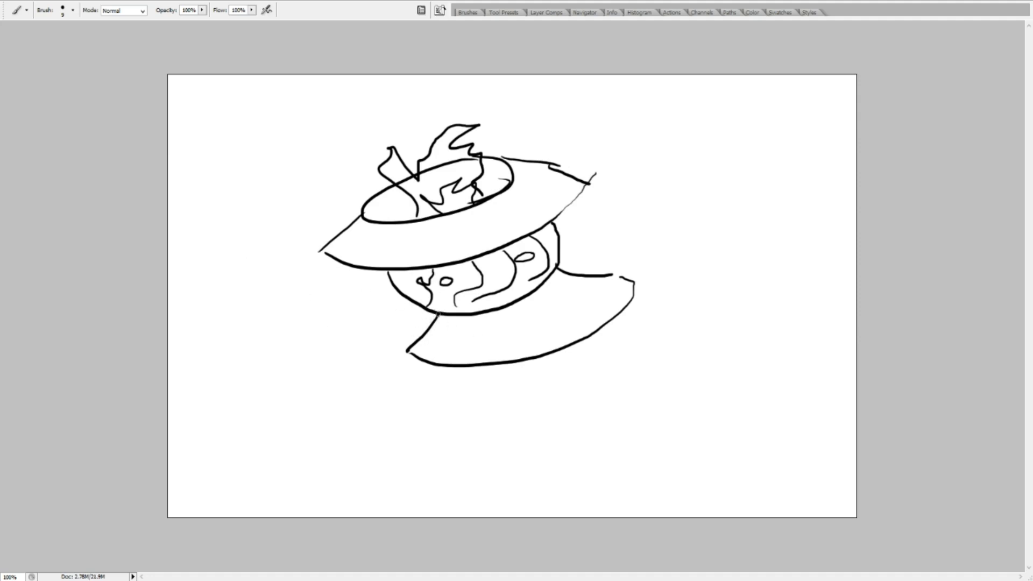
# Draw two long bands curling upward from the left and right sides of the collar
pyautogui.moveTo(440, 315)
pyautogui.mouseDown()
pyautogui.moveTo(391, 329)
pyautogui.moveTo(236, 282)
pyautogui.moveTo(253, 239)
pyautogui.moveTo(285, 244)
pyautogui.moveTo(237, 255)
pyautogui.moveTo(224, 292)
pyautogui.moveTo(237, 326)
pyautogui.moveTo(310, 354)
pyautogui.moveTo(409, 350)
pyautogui.mouseUp()
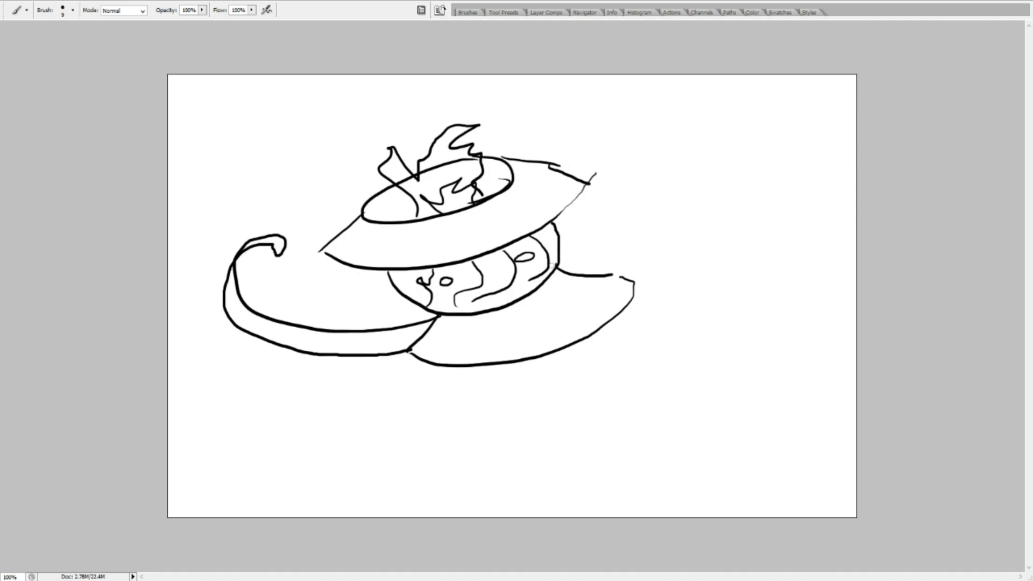
pyautogui.moveTo(562, 269)
pyautogui.mouseDown()
pyautogui.moveTo(761, 233)
pyautogui.moveTo(807, 170)
pyautogui.moveTo(773, 142)
pyautogui.moveTo(746, 143)
pyautogui.moveTo(718, 161)
pyautogui.moveTo(723, 182)
pyautogui.moveTo(756, 164)
pyautogui.moveTo(779, 186)
pyautogui.moveTo(751, 212)
pyautogui.moveTo(571, 249)
pyautogui.moveTo(602, 271)
pyautogui.moveTo(749, 244)
pyautogui.mouseUp()
pyautogui.hotkey('ctrl', 'z')
pyautogui.hotkey('ctrl', 'z')
pyautogui.moveTo(557, 266)
pyautogui.mouseDown()
pyautogui.moveTo(718, 236)
pyautogui.moveTo(767, 219)
pyautogui.moveTo(786, 194)
pyautogui.moveTo(772, 172)
pyautogui.moveTo(715, 166)
pyautogui.mouseUp()
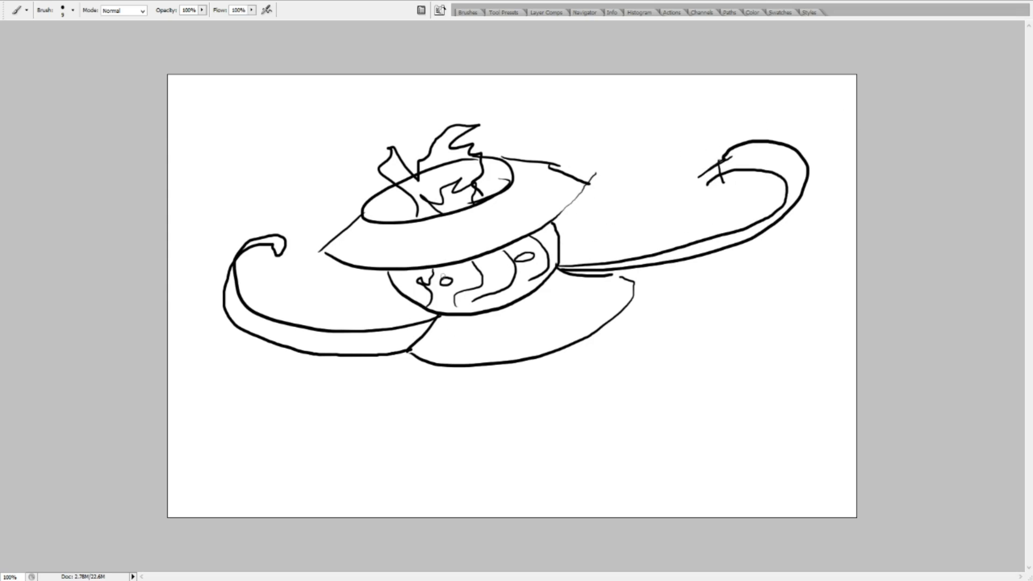
pyautogui.moveTo(477, 298)
pyautogui.mouseDown()
pyautogui.moveTo(526, 277)
pyautogui.moveTo(481, 286)
pyautogui.moveTo(524, 286)
pyautogui.moveTo(538, 273)
pyautogui.moveTo(479, 281)
pyautogui.moveTo(472, 253)
pyautogui.moveTo(551, 275)
pyautogui.mouseUp()
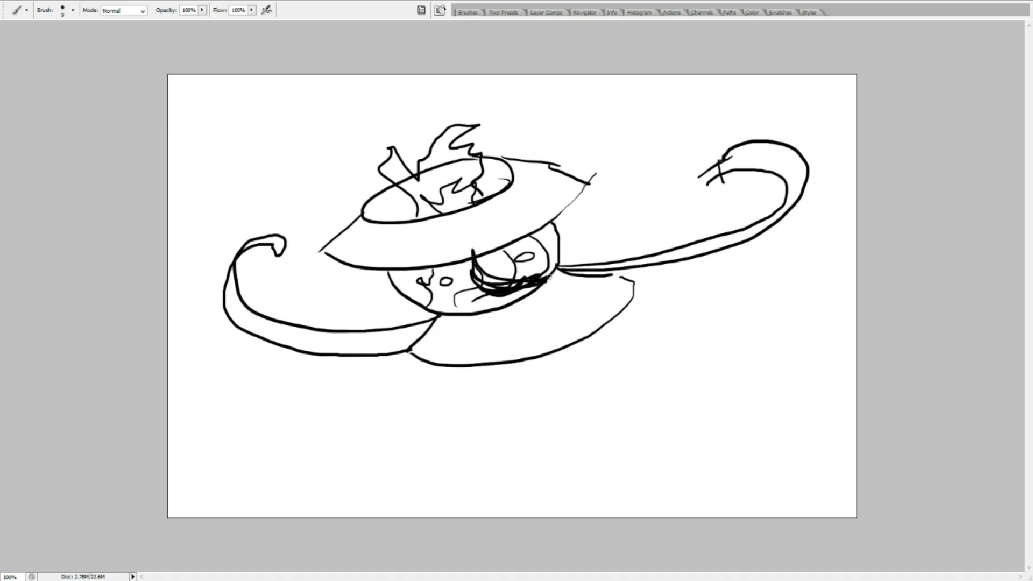
pyautogui.hotkey('ctrl', 'alt', 'z')
pyautogui.hotkey('ctrl', 'alt', 'z')
pyautogui.hotkey('ctrl', 'alt', 'z')
pyautogui.hotkey('ctrl', 'alt', 'z')
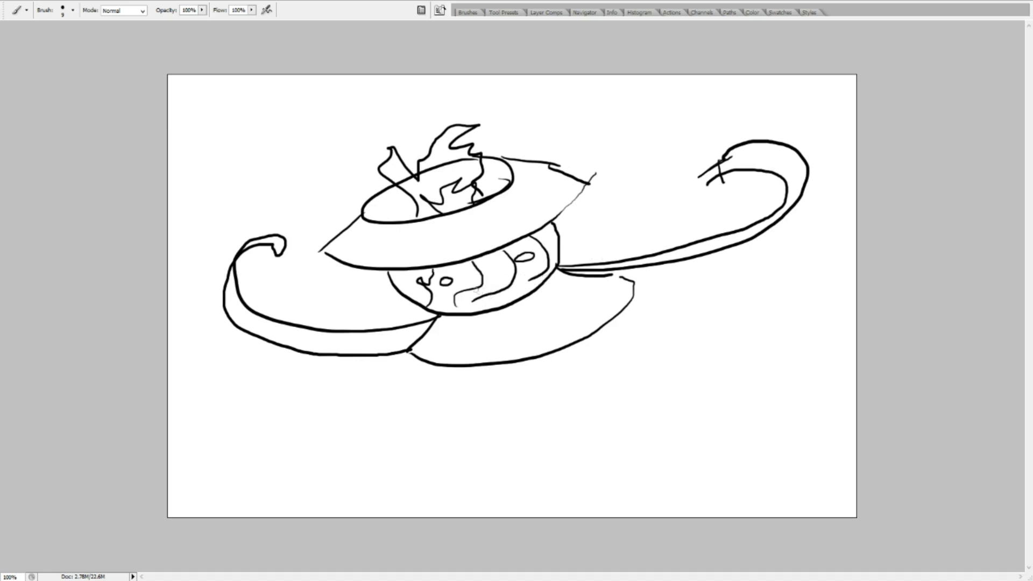
pyautogui.moveTo(486, 281)
pyautogui.mouseDown()
pyautogui.moveTo(514, 291)
pyautogui.moveTo(520, 280)
pyautogui.mouseUp()
pyautogui.hotkey('ctrl', 'z')
pyautogui.hotkey('ctrl', 'z')
# Draw a small wavy mouth and short cheek hatch marks on the face, and fill both eyes solid black
pyautogui.moveTo(484, 294)
pyautogui.mouseDown()
pyautogui.moveTo(509, 293)
pyautogui.moveTo(549, 256)
pyautogui.mouseUp()
pyautogui.hotkey('ctrl', 'alt', 'z')
pyautogui.hotkey('ctrl', 'alt', 'z')
pyautogui.hotkey('ctrl', 'alt', 'z')
pyautogui.hotkey('ctrl', 'alt', 'z')
pyautogui.moveTo(439, 295); pyautogui.dragTo(445, 282)
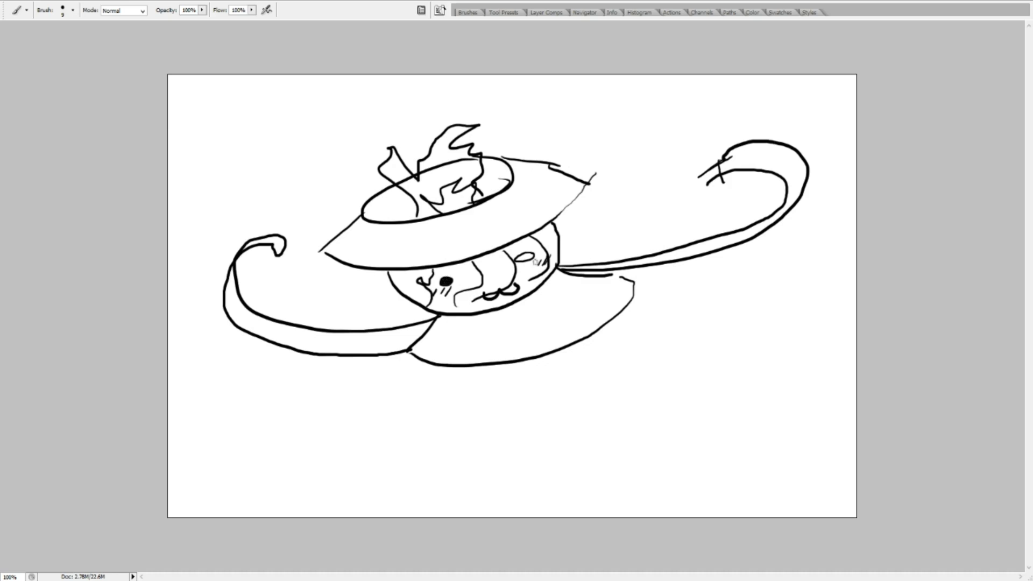
pyautogui.moveTo(517, 257); pyautogui.dragTo(529, 255)
# Write a short underlined word beside the hat brim and draw a spiky line with crossed hatch marks above the hat
pyautogui.moveTo(592, 212)
pyautogui.mouseDown()
pyautogui.moveTo(654, 213)
pyautogui.moveTo(614, 224)
pyautogui.moveTo(645, 218)
pyautogui.mouseUp()
pyautogui.moveTo(596, 228); pyautogui.dragTo(664, 225)
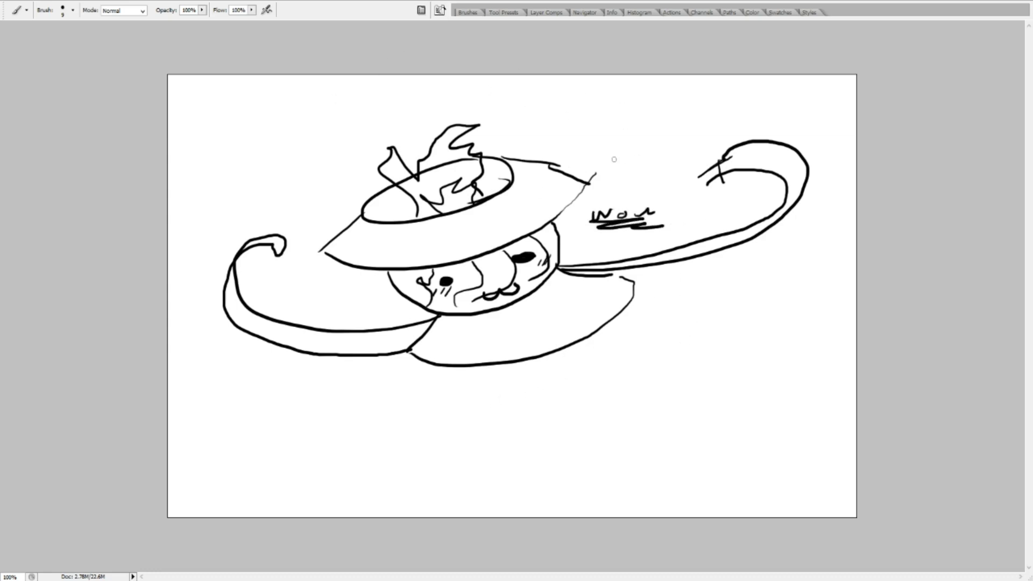
pyautogui.moveTo(565, 152); pyautogui.dragTo(551, 150)
pyautogui.moveTo(417, 108)
pyautogui.mouseDown()
pyautogui.moveTo(509, 96)
pyautogui.moveTo(571, 123)
pyautogui.moveTo(561, 140)
pyautogui.moveTo(627, 144)
pyautogui.moveTo(582, 171)
pyautogui.mouseUp()
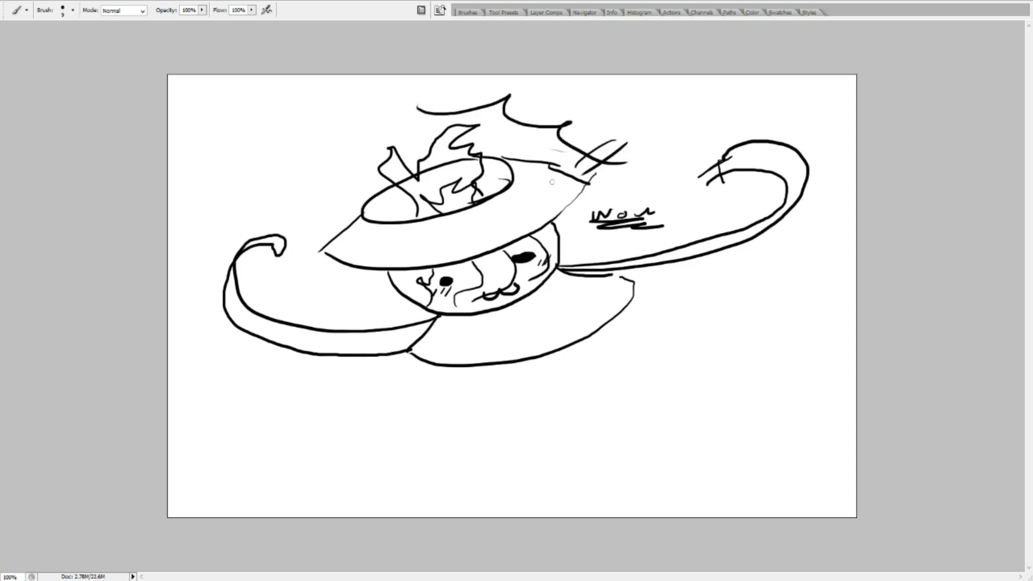
pyautogui.moveTo(433, 98)
pyautogui.mouseDown()
pyautogui.moveTo(412, 122)
pyautogui.moveTo(431, 128)
pyautogui.mouseUp()
pyautogui.moveTo(367, 120)
pyautogui.mouseDown()
pyautogui.moveTo(331, 143)
pyautogui.moveTo(314, 81)
pyautogui.mouseUp()
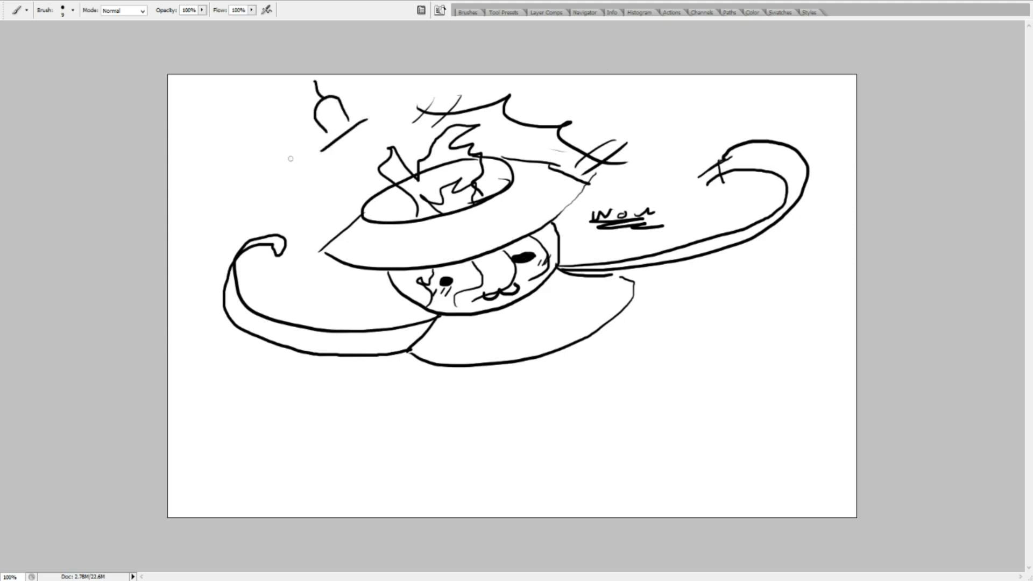
pyautogui.hotkey('ctrl', 'z')
pyautogui.hotkey('ctrl', 'alt', 'z')
pyautogui.hotkey('ctrl', 'alt', 'z')
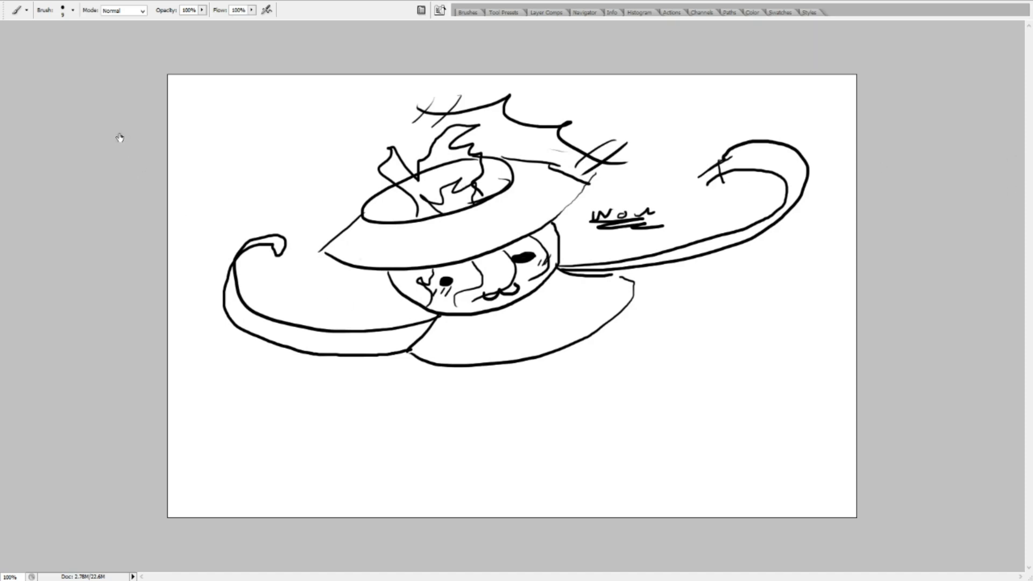
# Switch to a blank canvas and sketch a large round body outline in its middle with overlapping curved strokes
pyautogui.press('F12')
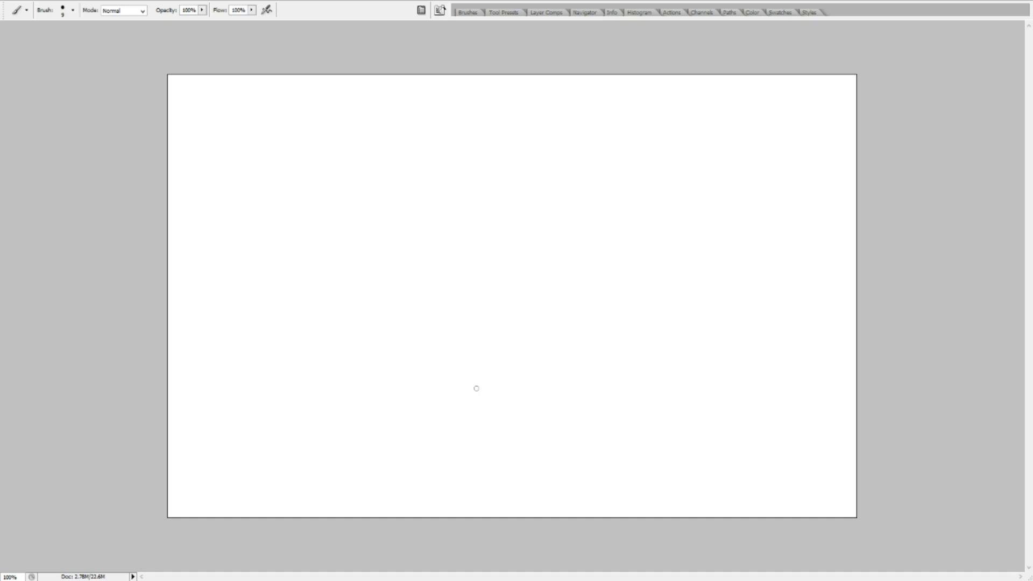
pyautogui.moveTo(432, 357)
pyautogui.mouseDown()
pyautogui.moveTo(448, 310)
pyautogui.moveTo(450, 374)
pyautogui.moveTo(449, 268)
pyautogui.mouseUp()
pyautogui.moveTo(426, 322); pyautogui.dragTo(484, 233)
pyautogui.moveTo(436, 274); pyautogui.dragTo(556, 238)
pyautogui.moveTo(429, 320)
pyautogui.mouseDown()
pyautogui.moveTo(449, 380)
pyautogui.moveTo(537, 393)
pyautogui.mouseUp()
pyautogui.moveTo(464, 367)
pyautogui.mouseDown()
pyautogui.moveTo(562, 347)
pyautogui.moveTo(542, 379)
pyautogui.mouseUp()
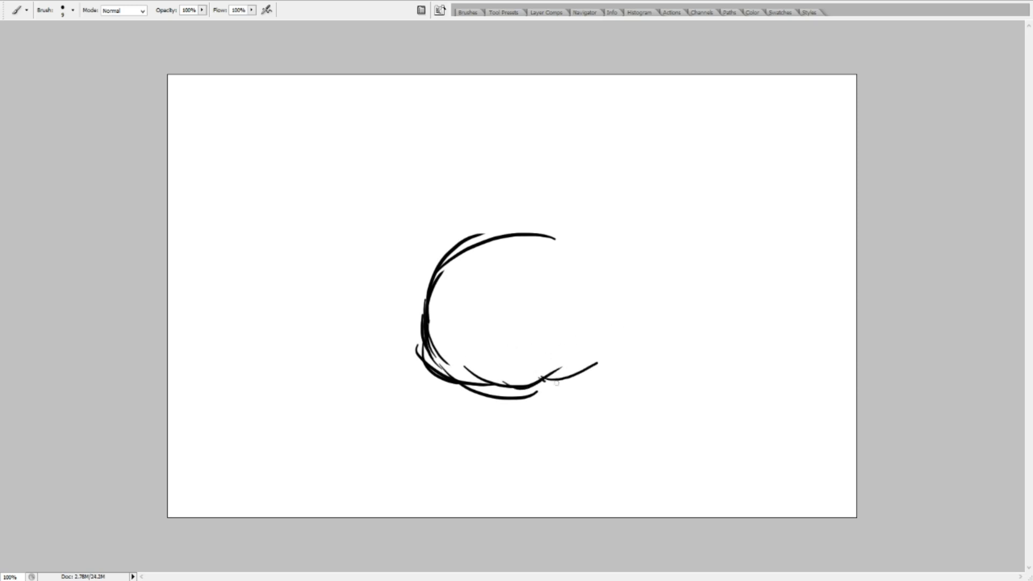
pyautogui.moveTo(598, 353)
pyautogui.mouseDown()
pyautogui.moveTo(538, 391)
pyautogui.moveTo(607, 309)
pyautogui.moveTo(617, 342)
pyautogui.mouseUp()
pyautogui.moveTo(538, 243)
pyautogui.mouseDown()
pyautogui.moveTo(588, 258)
pyautogui.moveTo(612, 290)
pyautogui.moveTo(621, 345)
pyautogui.mouseUp()
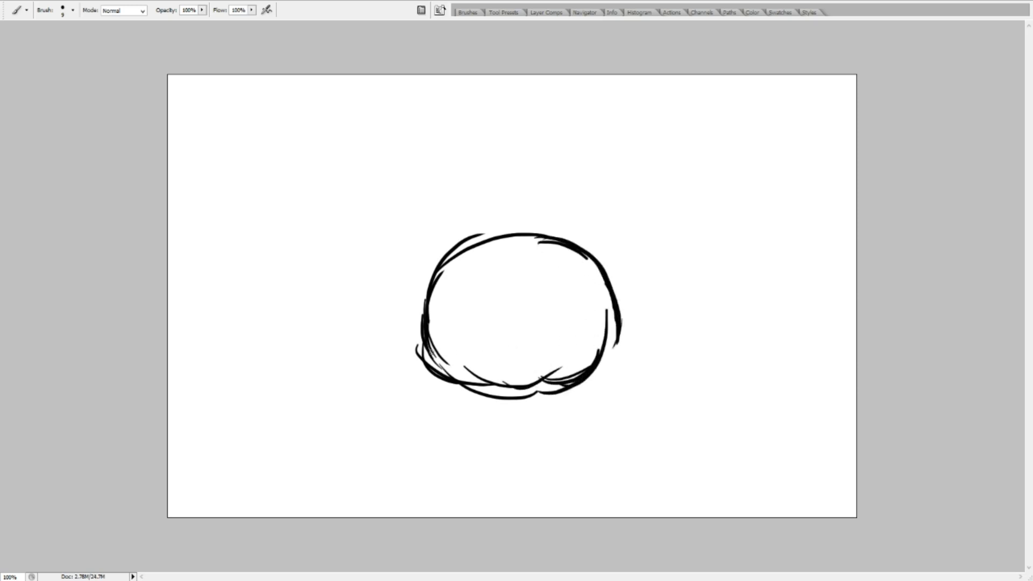
pyautogui.moveTo(425, 349)
pyautogui.mouseDown()
pyautogui.moveTo(462, 390)
pyautogui.moveTo(511, 387)
pyautogui.mouseUp()
# Draw two stubby raised arms on the sides of the round body and two short feet beneath it
pyautogui.moveTo(410, 289)
pyautogui.mouseDown()
pyautogui.moveTo(423, 322)
pyautogui.moveTo(404, 277)
pyautogui.moveTo(442, 265)
pyautogui.mouseUp()
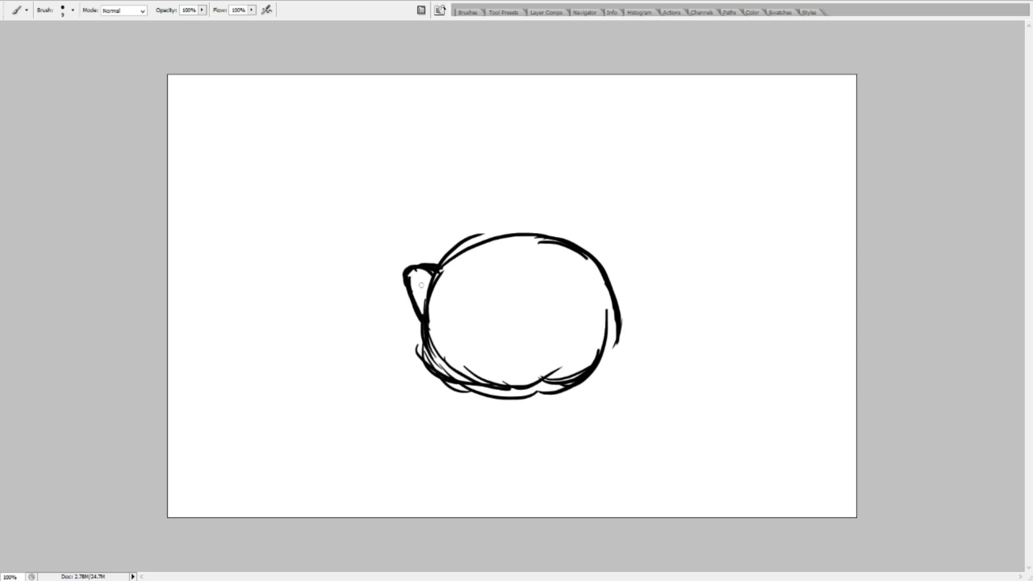
pyautogui.moveTo(424, 324)
pyautogui.mouseDown()
pyautogui.moveTo(400, 275)
pyautogui.moveTo(423, 264)
pyautogui.mouseUp()
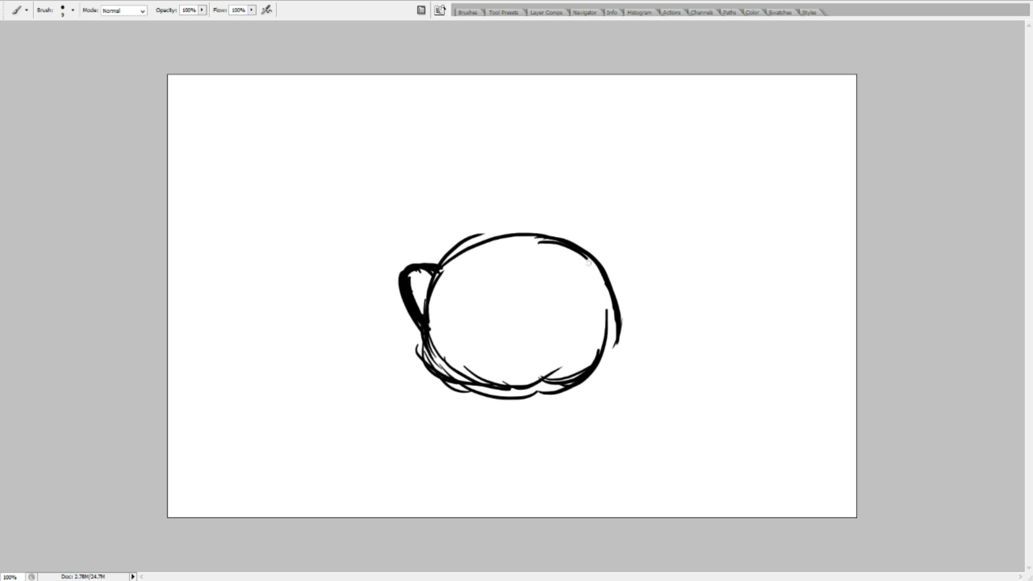
pyautogui.moveTo(602, 269)
pyautogui.mouseDown()
pyautogui.moveTo(619, 257)
pyautogui.moveTo(634, 275)
pyautogui.moveTo(610, 347)
pyautogui.mouseUp()
pyautogui.moveTo(627, 283); pyautogui.dragTo(613, 303)
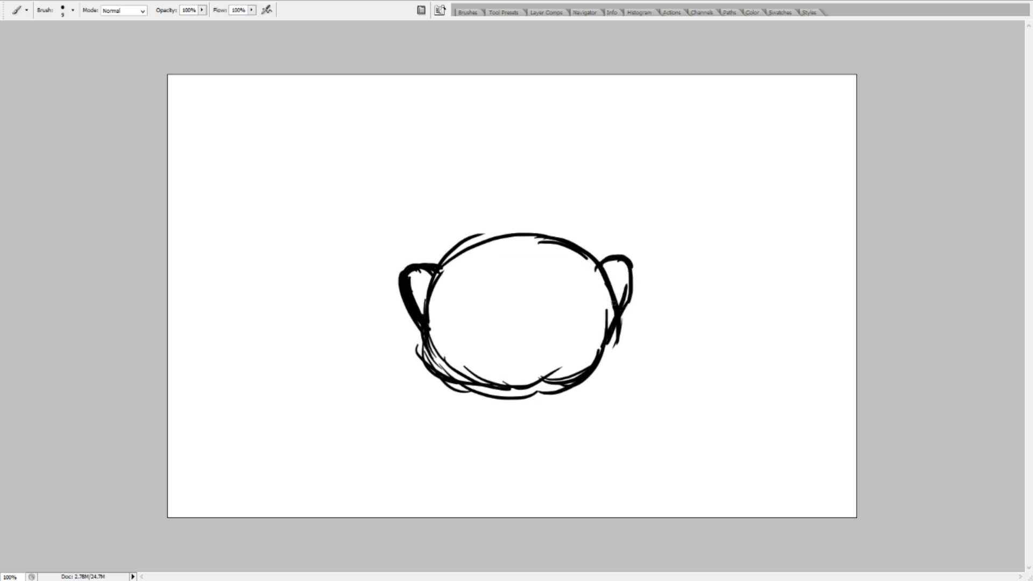
pyautogui.moveTo(609, 350)
pyautogui.mouseDown()
pyautogui.moveTo(624, 269)
pyautogui.moveTo(611, 262)
pyautogui.mouseUp()
pyautogui.moveTo(450, 382)
pyautogui.mouseDown()
pyautogui.moveTo(433, 391)
pyautogui.moveTo(435, 407)
pyautogui.moveTo(504, 379)
pyautogui.moveTo(543, 379)
pyautogui.moveTo(577, 398)
pyautogui.moveTo(566, 382)
pyautogui.moveTo(609, 396)
pyautogui.mouseUp()
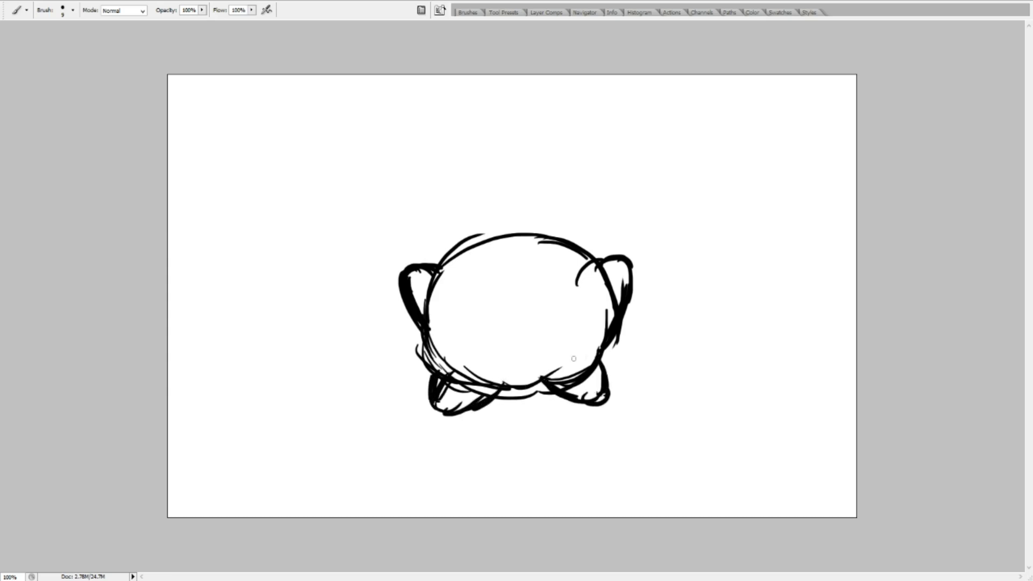
# Paint out the inner outlines where arms and feet meet the body in white, and redraw the body's lower edge
pyautogui.press('x')
pyautogui.moveTo(471, 374)
pyautogui.mouseDown()
pyautogui.moveTo(456, 395)
pyautogui.moveTo(454, 375)
pyautogui.moveTo(474, 395)
pyautogui.moveTo(507, 375)
pyautogui.moveTo(496, 372)
pyautogui.moveTo(576, 383)
pyautogui.moveTo(569, 389)
pyautogui.moveTo(590, 376)
pyautogui.moveTo(589, 363)
pyautogui.moveTo(580, 373)
pyautogui.mouseUp()
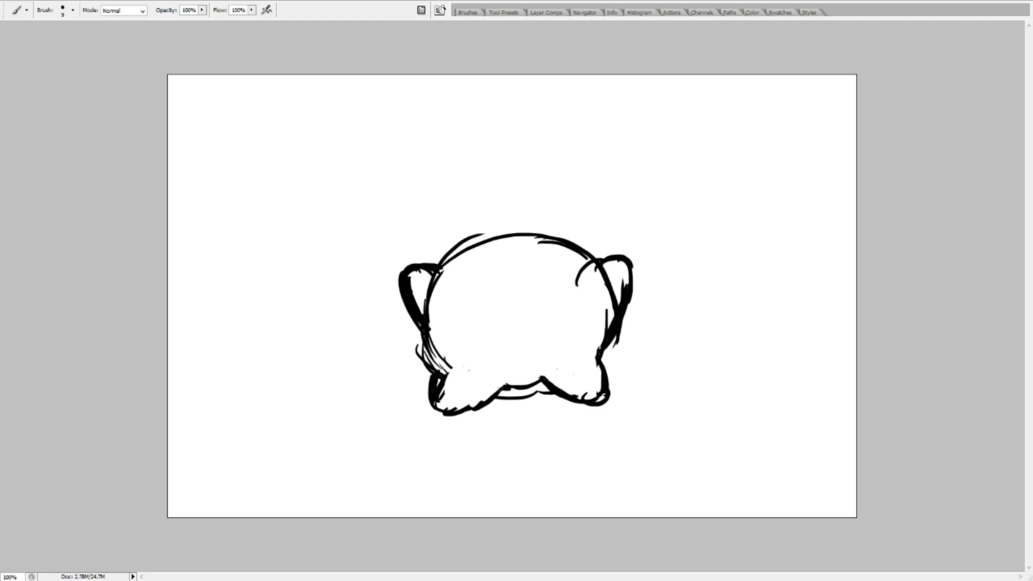
pyautogui.moveTo(514, 390)
pyautogui.mouseDown()
pyautogui.moveTo(543, 383)
pyautogui.moveTo(495, 394)
pyautogui.moveTo(537, 383)
pyautogui.mouseUp()
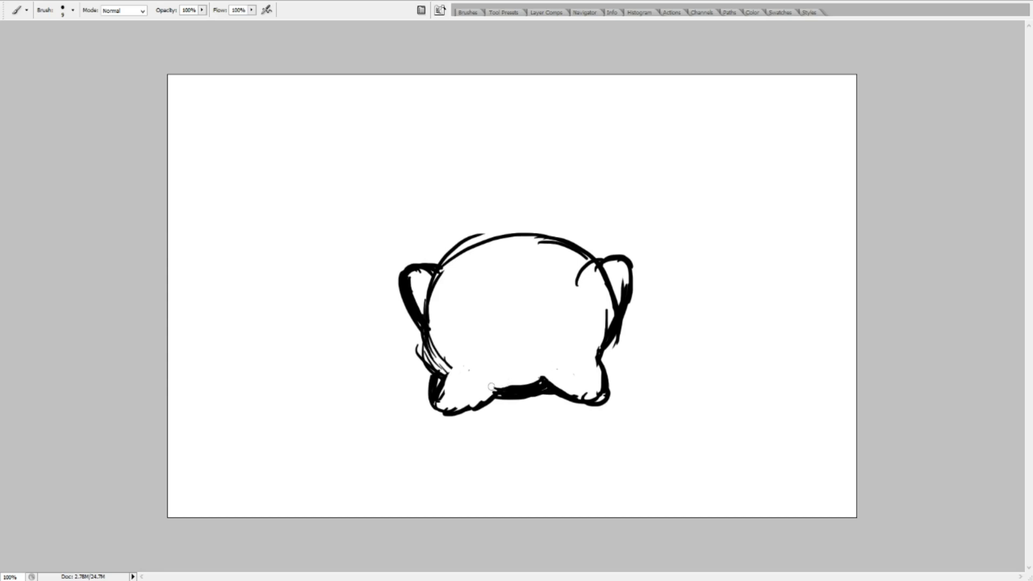
pyautogui.moveTo(491, 387); pyautogui.dragTo(526, 386)
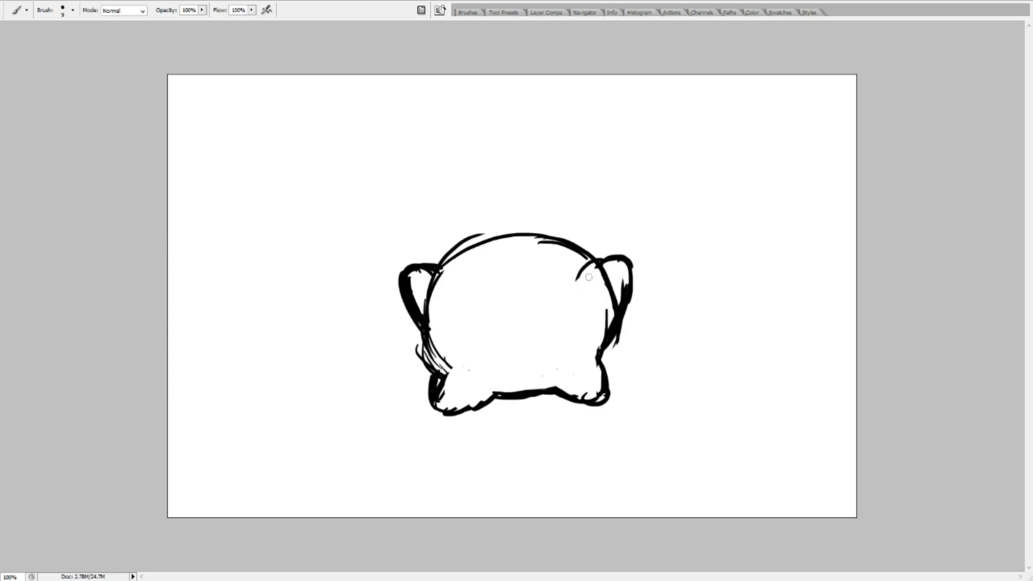
pyautogui.moveTo(596, 267)
pyautogui.mouseDown()
pyautogui.moveTo(608, 303)
pyautogui.moveTo(617, 292)
pyautogui.moveTo(588, 346)
pyautogui.moveTo(624, 279)
pyautogui.mouseUp()
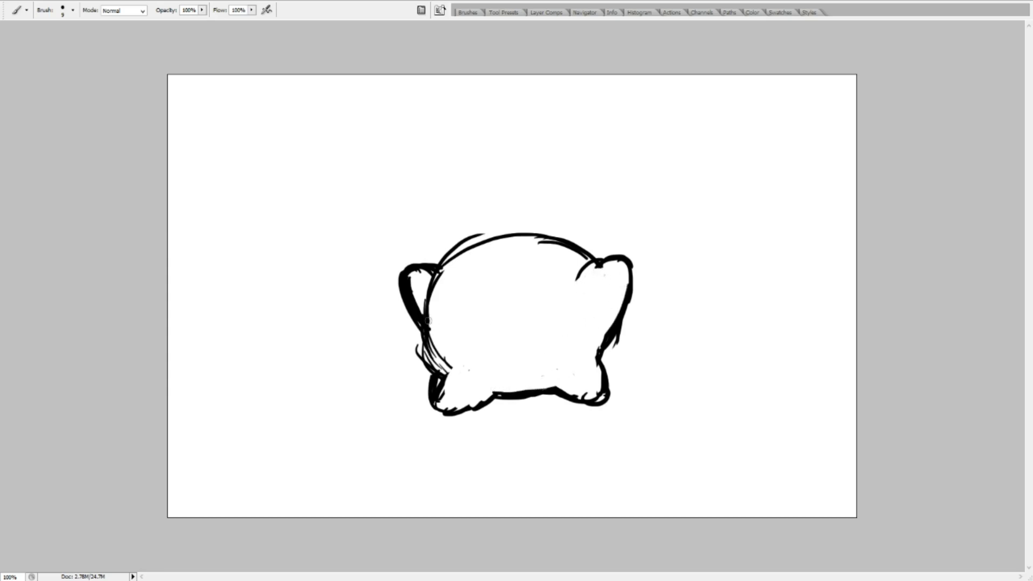
pyautogui.moveTo(427, 299)
pyautogui.mouseDown()
pyautogui.moveTo(432, 326)
pyautogui.moveTo(423, 283)
pyautogui.moveTo(445, 273)
pyautogui.mouseUp()
# Add small rounded toes to both feet and rounded fingers to both raised hands
pyautogui.moveTo(588, 402)
pyautogui.mouseDown()
pyautogui.moveTo(586, 412)
pyautogui.moveTo(605, 415)
pyautogui.moveTo(619, 398)
pyautogui.moveTo(599, 393)
pyautogui.mouseUp()
pyautogui.moveTo(431, 398)
pyautogui.mouseDown()
pyautogui.moveTo(431, 413)
pyautogui.moveTo(454, 418)
pyautogui.mouseUp()
pyautogui.moveTo(400, 287)
pyautogui.mouseDown()
pyautogui.moveTo(387, 280)
pyautogui.moveTo(400, 251)
pyautogui.moveTo(418, 263)
pyautogui.mouseUp()
pyautogui.moveTo(608, 257)
pyautogui.mouseDown()
pyautogui.moveTo(628, 246)
pyautogui.moveTo(643, 275)
pyautogui.moveTo(630, 280)
pyautogui.mouseUp()
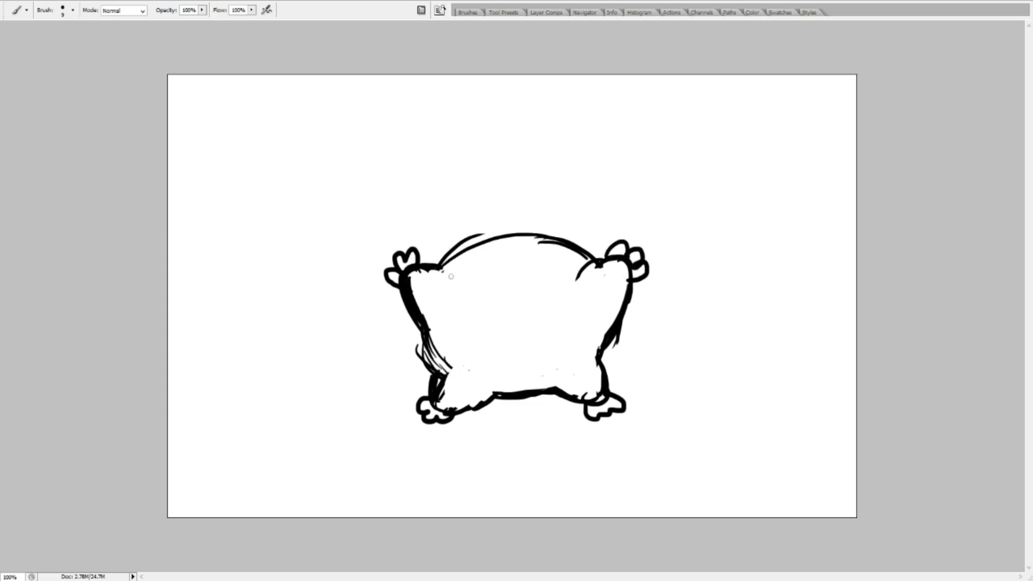
# Draw two tilted box-shaped ears on top of the head and remove the body lines crossing them
pyautogui.moveTo(433, 244)
pyautogui.mouseDown()
pyautogui.moveTo(460, 195)
pyautogui.moveTo(500, 229)
pyautogui.mouseUp()
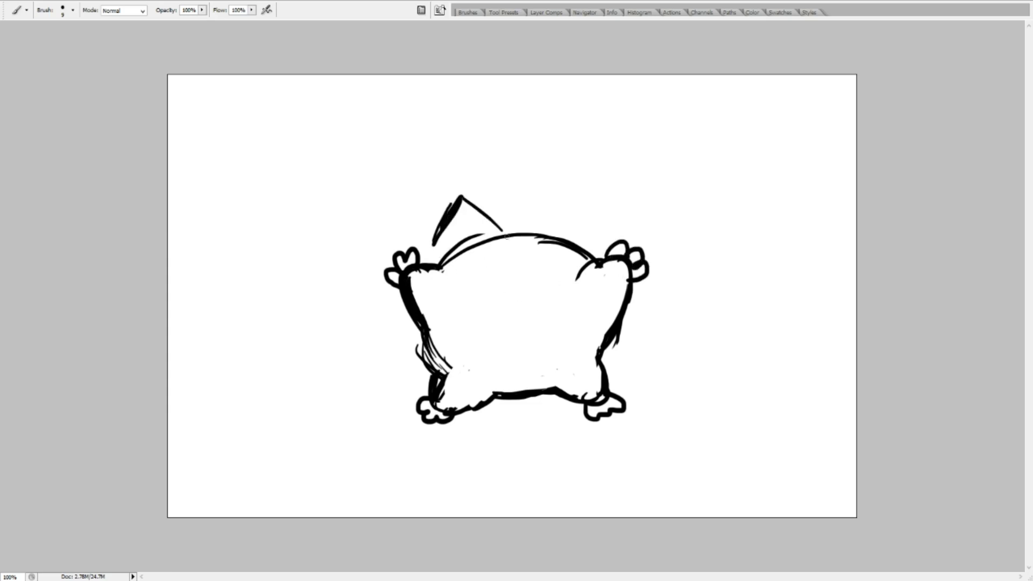
pyautogui.moveTo(463, 196); pyautogui.dragTo(502, 228)
pyautogui.moveTo(432, 237)
pyautogui.mouseDown()
pyautogui.moveTo(440, 259)
pyautogui.moveTo(482, 279)
pyautogui.moveTo(499, 238)
pyautogui.mouseUp()
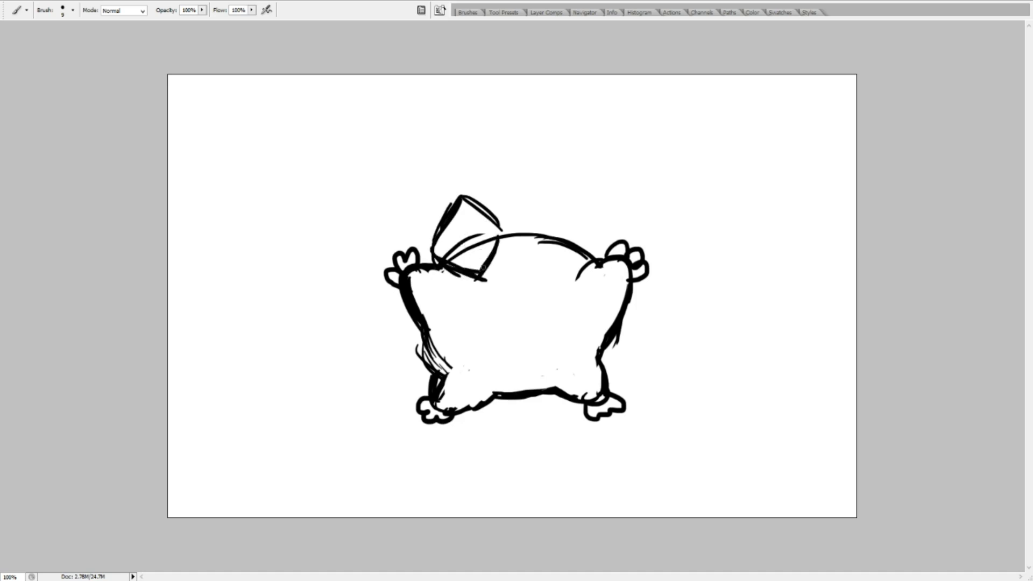
pyautogui.moveTo(453, 248)
pyautogui.mouseDown()
pyautogui.moveTo(463, 254)
pyautogui.moveTo(446, 261)
pyautogui.moveTo(480, 245)
pyautogui.moveTo(470, 234)
pyautogui.moveTo(492, 237)
pyautogui.moveTo(478, 250)
pyautogui.moveTo(573, 202)
pyautogui.mouseUp()
pyautogui.moveTo(700, 198)
pyautogui.mouseDown()
pyautogui.moveTo(721, 181)
pyautogui.moveTo(759, 203)
pyautogui.moveTo(746, 221)
pyautogui.moveTo(718, 209)
pyautogui.moveTo(747, 221)
pyautogui.mouseUp()
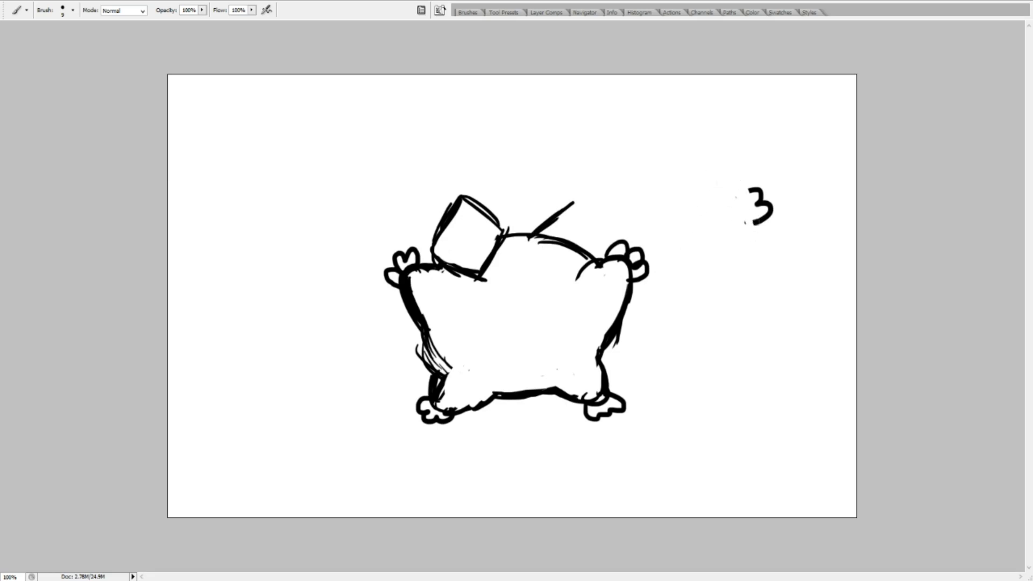
pyautogui.moveTo(737, 168)
pyautogui.mouseDown()
pyautogui.moveTo(763, 173)
pyautogui.moveTo(776, 241)
pyautogui.mouseUp()
pyautogui.moveTo(533, 239)
pyautogui.mouseDown()
pyautogui.moveTo(537, 270)
pyautogui.moveTo(556, 270)
pyautogui.moveTo(602, 251)
pyautogui.mouseUp()
pyautogui.moveTo(575, 200)
pyautogui.mouseDown()
pyautogui.moveTo(598, 255)
pyautogui.moveTo(544, 248)
pyautogui.moveTo(588, 258)
pyautogui.mouseUp()
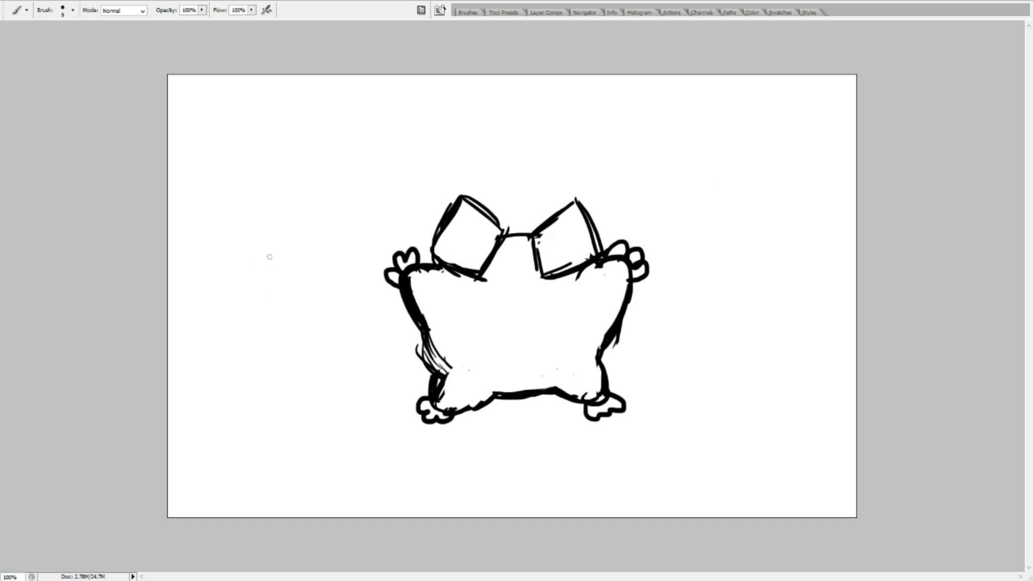
# Add short crease strokes inside both boxy ears, and draw two round eyes with pupils and a toothy frown
pyautogui.moveTo(462, 206)
pyautogui.mouseDown()
pyautogui.moveTo(463, 235)
pyautogui.moveTo(442, 249)
pyautogui.moveTo(464, 241)
pyautogui.moveTo(472, 267)
pyautogui.mouseUp()
pyautogui.moveTo(478, 234); pyautogui.dragTo(500, 232)
pyautogui.moveTo(568, 250)
pyautogui.mouseDown()
pyautogui.moveTo(554, 267)
pyautogui.moveTo(576, 227)
pyautogui.mouseUp()
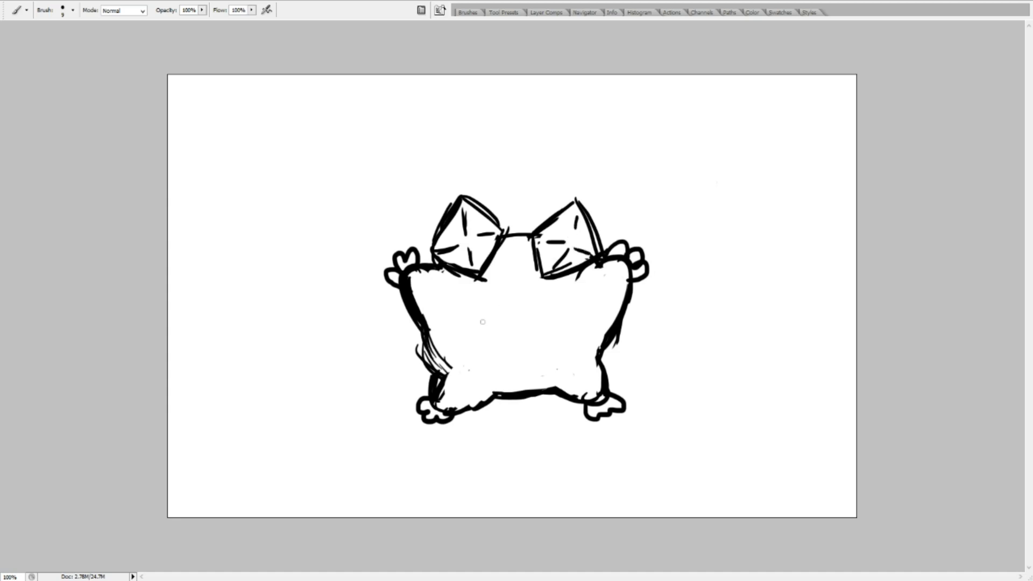
pyautogui.moveTo(481, 296)
pyautogui.mouseDown()
pyautogui.moveTo(500, 291)
pyautogui.moveTo(473, 305)
pyautogui.mouseUp()
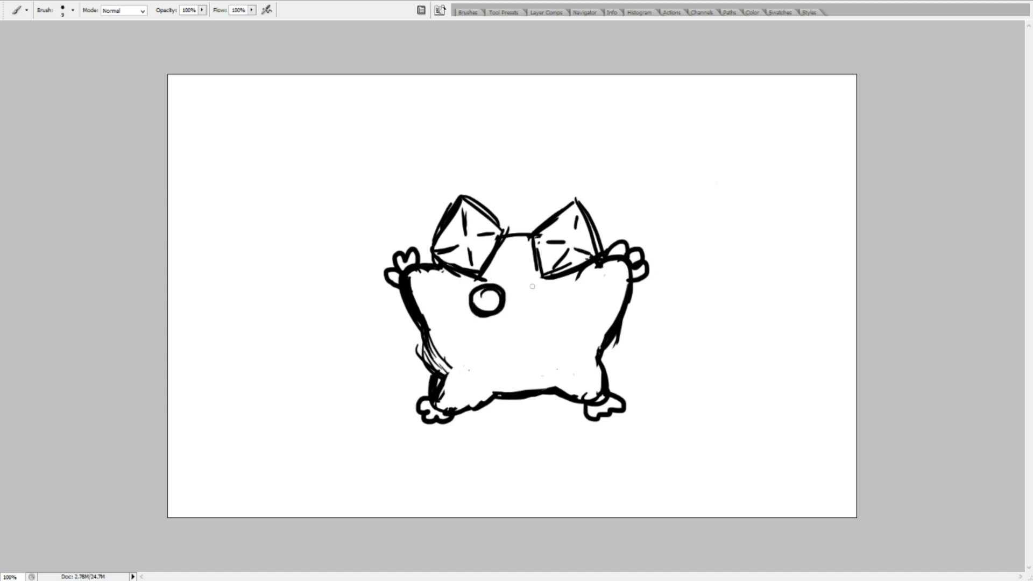
pyautogui.moveTo(539, 279)
pyautogui.mouseDown()
pyautogui.moveTo(526, 302)
pyautogui.moveTo(536, 300)
pyautogui.moveTo(539, 291)
pyautogui.moveTo(482, 305)
pyautogui.mouseUp()
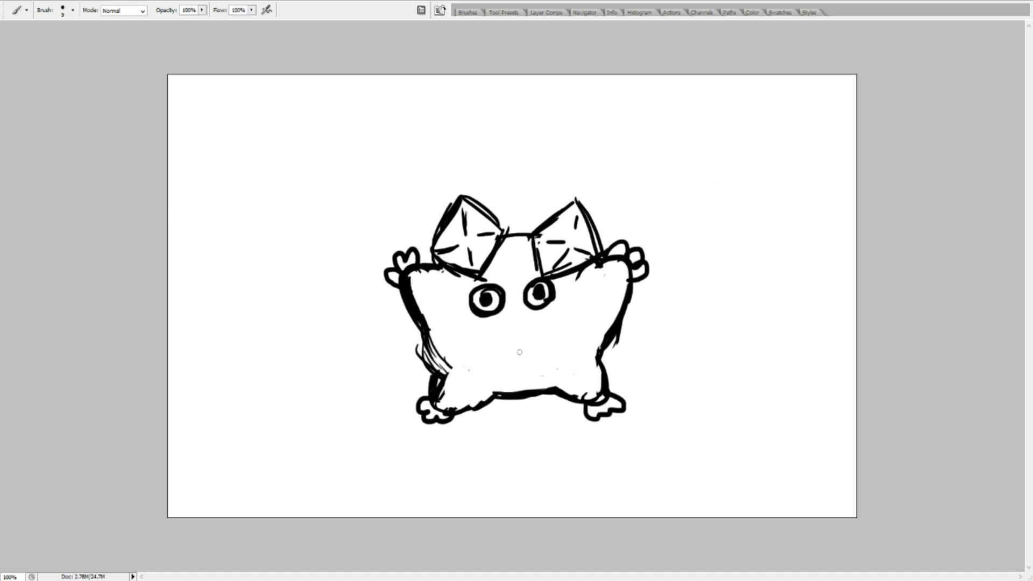
pyautogui.moveTo(499, 342)
pyautogui.mouseDown()
pyautogui.moveTo(524, 319)
pyautogui.moveTo(545, 341)
pyautogui.moveTo(517, 345)
pyautogui.moveTo(546, 339)
pyautogui.moveTo(518, 340)
pyautogui.moveTo(534, 337)
pyautogui.mouseUp()
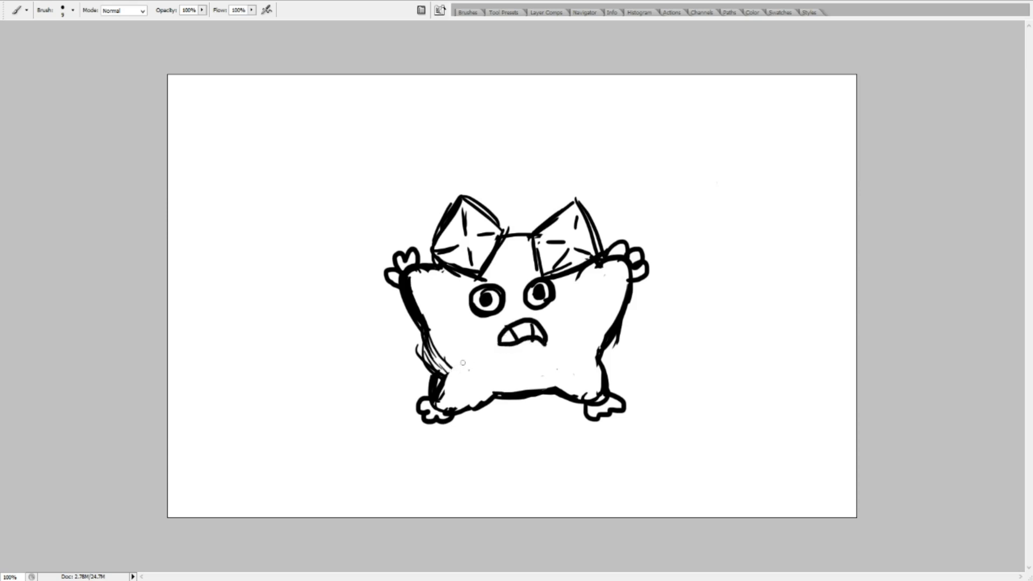
# Draw a curved belly line with a small nose between the eyes, and add four short marks on the belly
pyautogui.moveTo(446, 372)
pyautogui.mouseDown()
pyautogui.moveTo(450, 346)
pyautogui.moveTo(508, 320)
pyautogui.moveTo(610, 344)
pyautogui.mouseUp()
pyautogui.moveTo(501, 303); pyautogui.dragTo(526, 309)
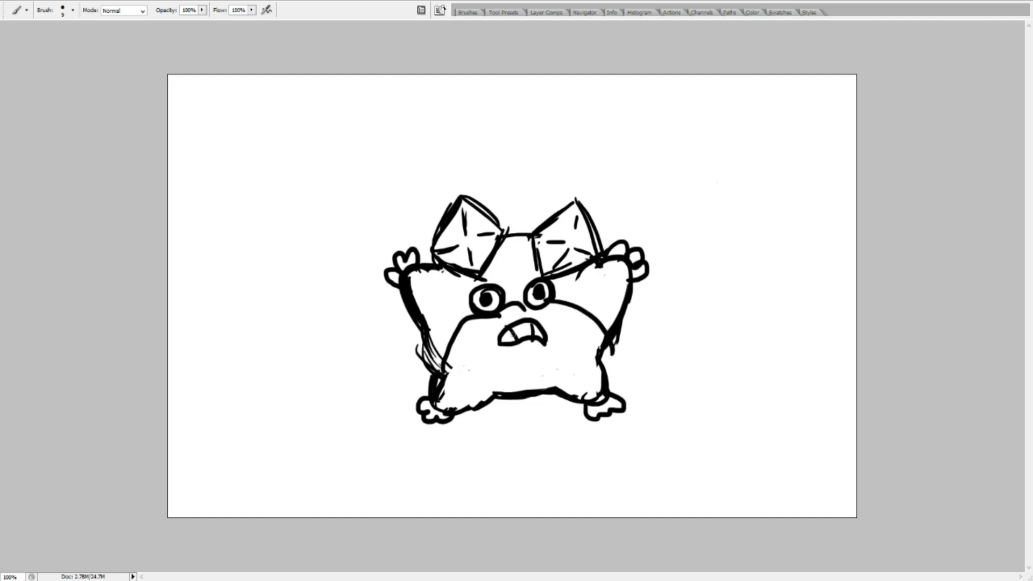
pyautogui.moveTo(474, 353)
pyautogui.mouseDown()
pyautogui.moveTo(473, 369)
pyautogui.moveTo(509, 386)
pyautogui.mouseUp()
pyautogui.moveTo(563, 324)
pyautogui.mouseDown()
pyautogui.moveTo(541, 363)
pyautogui.moveTo(548, 384)
pyautogui.mouseUp()
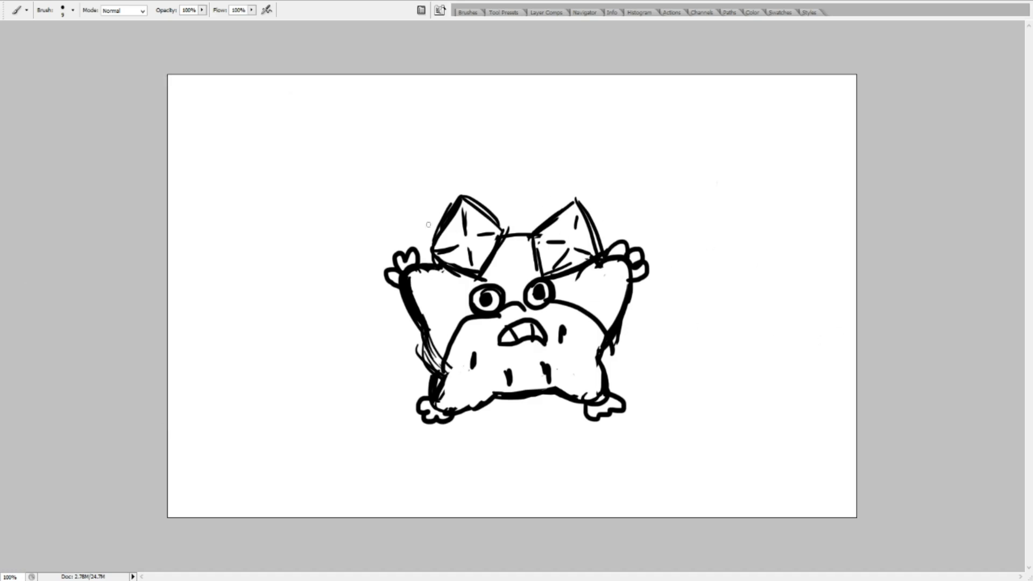
# On a blank canvas, draw three ovals stacked as a pyramid, with a forked claw on the outer side of both lower ovals
pyautogui.hotkey('ctrl', ',')
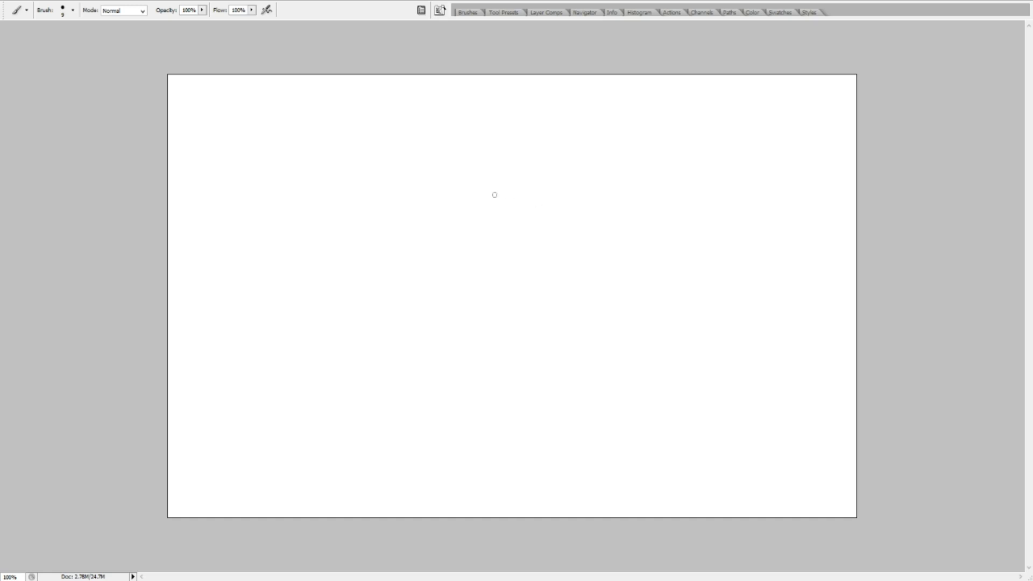
pyautogui.moveTo(530, 182)
pyautogui.mouseDown()
pyautogui.moveTo(530, 241)
pyautogui.moveTo(527, 191)
pyautogui.mouseUp()
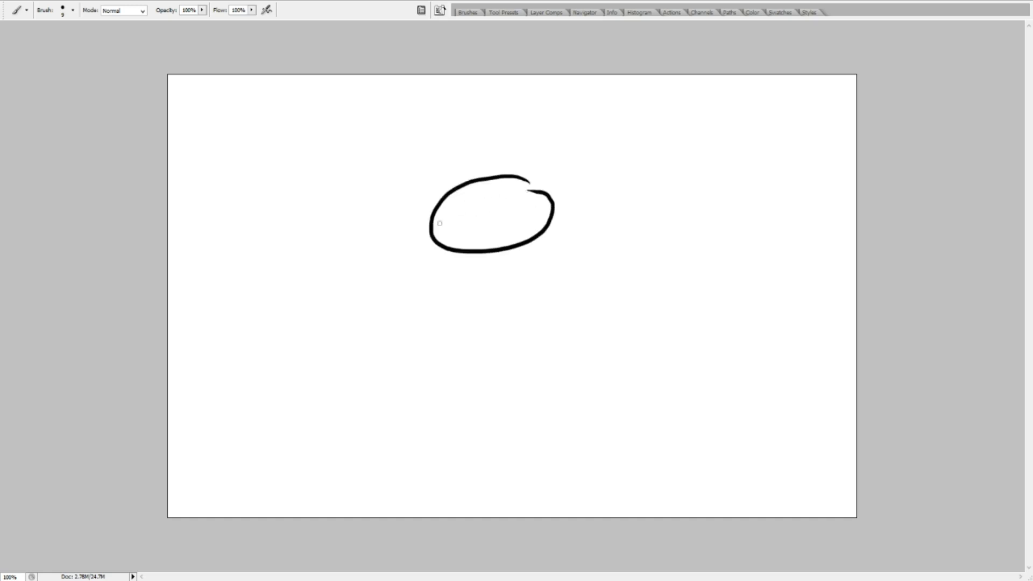
pyautogui.moveTo(446, 250)
pyautogui.mouseDown()
pyautogui.moveTo(382, 280)
pyautogui.moveTo(419, 310)
pyautogui.moveTo(490, 273)
pyautogui.moveTo(466, 256)
pyautogui.mouseUp()
pyautogui.moveTo(552, 236)
pyautogui.mouseDown()
pyautogui.moveTo(521, 242)
pyautogui.moveTo(598, 272)
pyautogui.moveTo(539, 235)
pyautogui.mouseUp()
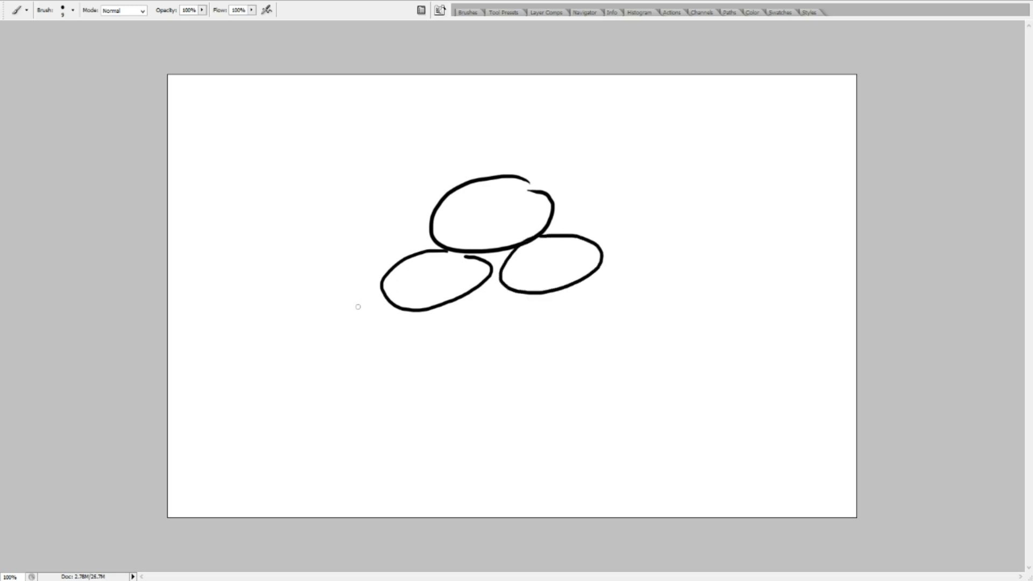
pyautogui.moveTo(348, 313)
pyautogui.mouseDown()
pyautogui.moveTo(401, 307)
pyautogui.moveTo(381, 332)
pyautogui.moveTo(354, 320)
pyautogui.moveTo(371, 314)
pyautogui.moveTo(362, 329)
pyautogui.moveTo(388, 330)
pyautogui.mouseUp()
pyautogui.moveTo(597, 295)
pyautogui.mouseDown()
pyautogui.moveTo(616, 272)
pyautogui.moveTo(634, 279)
pyautogui.moveTo(618, 299)
pyautogui.moveTo(612, 289)
pyautogui.moveTo(636, 284)
pyautogui.mouseUp()
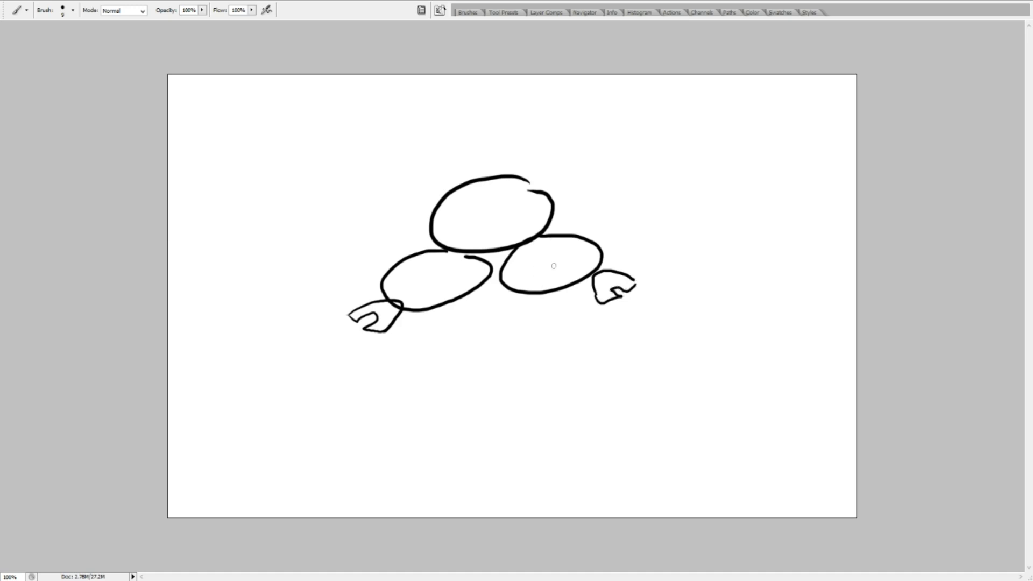
# Draw an eye made of an inner oval and a dark pupil inside each of the three ovals
pyautogui.moveTo(560, 257)
pyautogui.mouseDown()
pyautogui.moveTo(538, 250)
pyautogui.moveTo(523, 280)
pyautogui.moveTo(572, 266)
pyautogui.moveTo(541, 266)
pyautogui.mouseUp()
pyautogui.moveTo(437, 270)
pyautogui.mouseDown()
pyautogui.moveTo(427, 270)
pyautogui.moveTo(464, 276)
pyautogui.moveTo(425, 270)
pyautogui.moveTo(438, 280)
pyautogui.mouseUp()
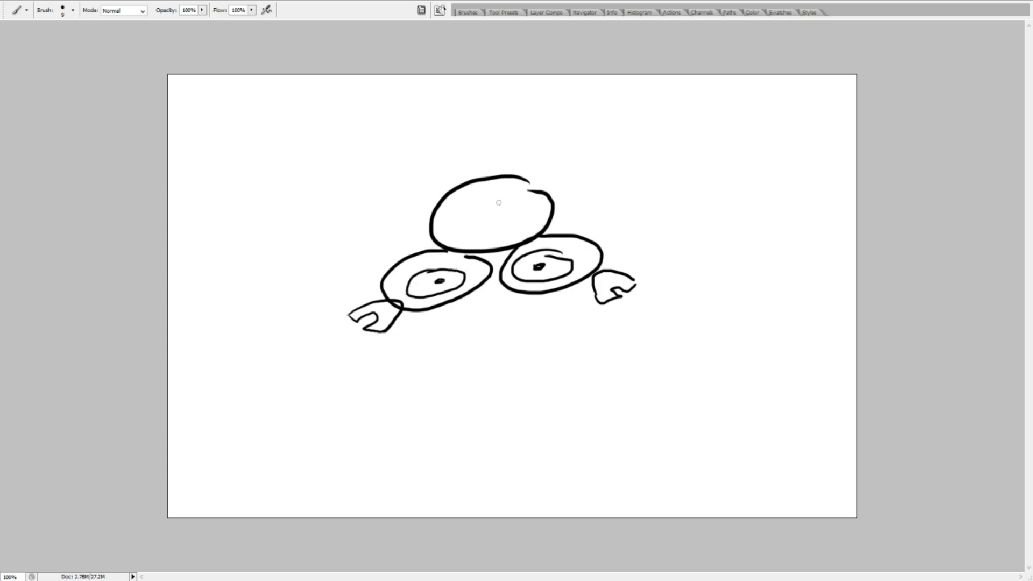
pyautogui.moveTo(499, 202)
pyautogui.mouseDown()
pyautogui.moveTo(506, 192)
pyautogui.moveTo(482, 221)
pyautogui.moveTo(509, 195)
pyautogui.moveTo(479, 206)
pyautogui.mouseUp()
# Add forked claws to both sides of the upper oval and small ones between the two lower ovals
pyautogui.moveTo(392, 237)
pyautogui.mouseDown()
pyautogui.moveTo(439, 237)
pyautogui.moveTo(430, 250)
pyautogui.moveTo(403, 243)
pyautogui.moveTo(428, 251)
pyautogui.moveTo(412, 235)
pyautogui.mouseUp()
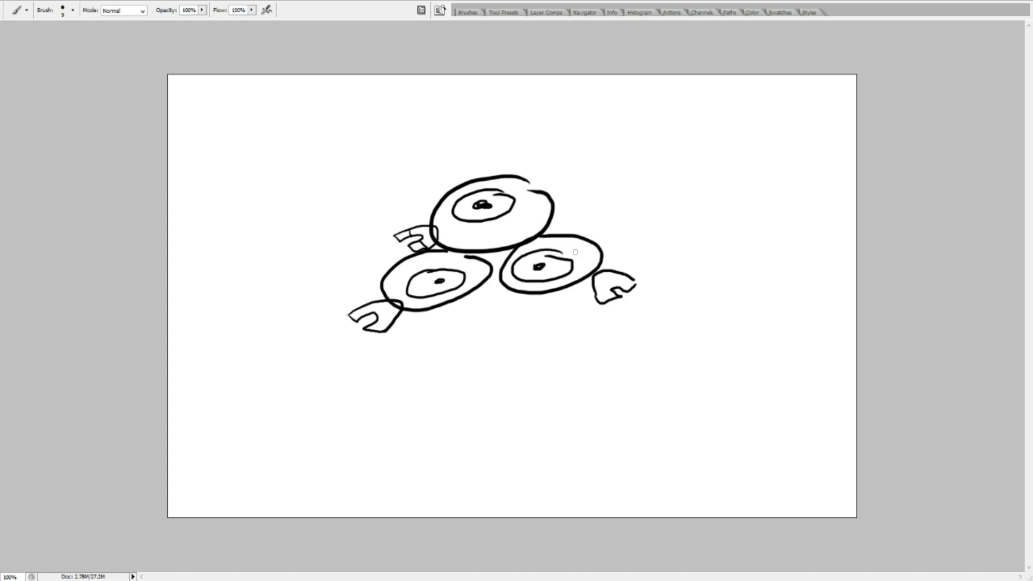
pyautogui.moveTo(549, 238)
pyautogui.mouseDown()
pyautogui.moveTo(546, 229)
pyautogui.moveTo(571, 225)
pyautogui.moveTo(549, 238)
pyautogui.mouseUp()
pyautogui.moveTo(490, 297)
pyautogui.mouseDown()
pyautogui.moveTo(494, 278)
pyautogui.moveTo(488, 296)
pyautogui.moveTo(506, 280)
pyautogui.moveTo(497, 283)
pyautogui.moveTo(500, 265)
pyautogui.mouseUp()
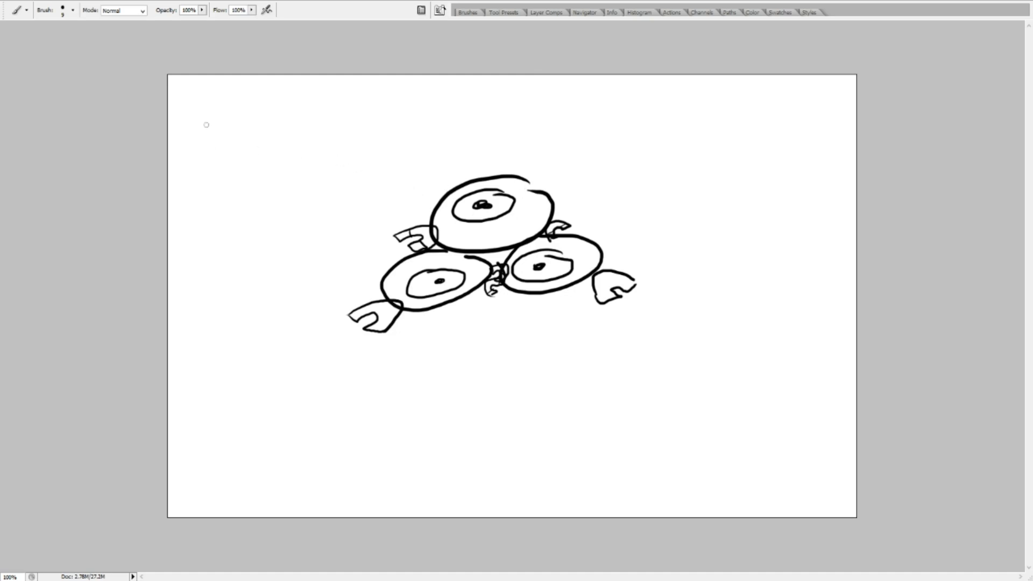
# Draw a tiny one-eyed oval creature with side claws and a top knob in the canvas's upper-left corner
pyautogui.moveTo(200, 115)
pyautogui.mouseDown()
pyautogui.moveTo(241, 112)
pyautogui.moveTo(195, 117)
pyautogui.moveTo(198, 126)
pyautogui.moveTo(245, 114)
pyautogui.moveTo(219, 118)
pyautogui.moveTo(218, 98)
pyautogui.moveTo(220, 108)
pyautogui.mouseUp()
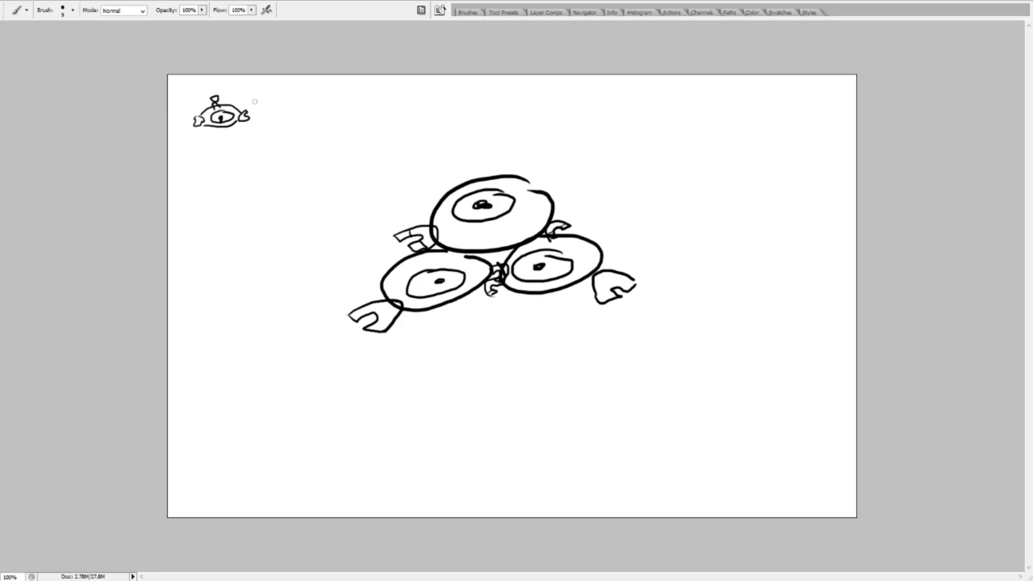
# Handwrite "Come to me?" beside the tiny upper-left creature and a two-line label starting with "scary" beside the three-bodied creature
pyautogui.moveTo(254, 95); pyautogui.dragTo(252, 107)
pyautogui.moveTo(268, 98)
pyautogui.mouseDown()
pyautogui.moveTo(313, 97)
pyautogui.moveTo(284, 113)
pyautogui.moveTo(297, 106)
pyautogui.mouseUp()
pyautogui.moveTo(299, 107); pyautogui.dragTo(365, 106)
pyautogui.click(367, 113)
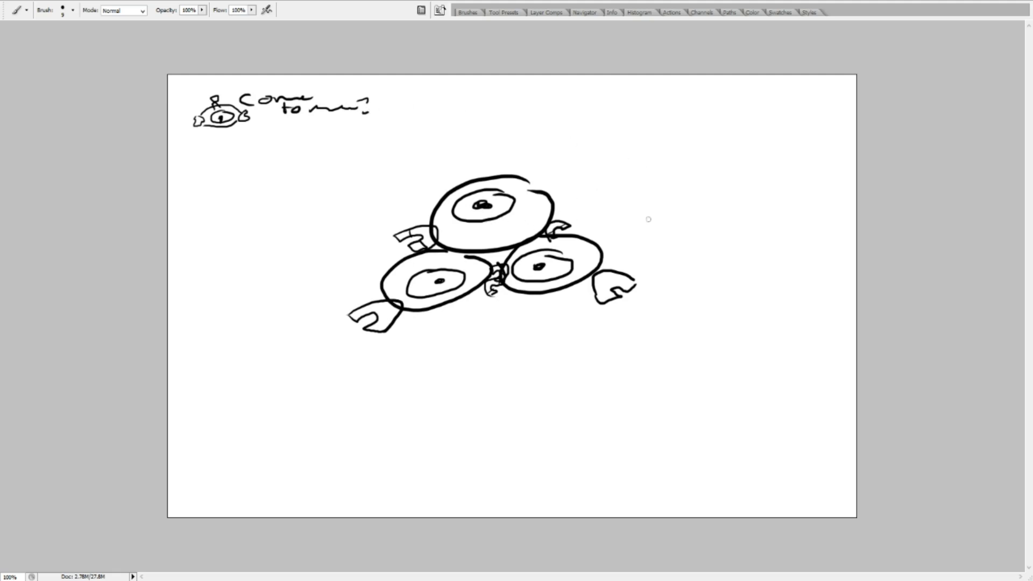
pyautogui.moveTo(588, 208)
pyautogui.mouseDown()
pyautogui.moveTo(609, 197)
pyautogui.moveTo(624, 203)
pyautogui.mouseUp()
pyautogui.moveTo(644, 198); pyautogui.dragTo(727, 193)
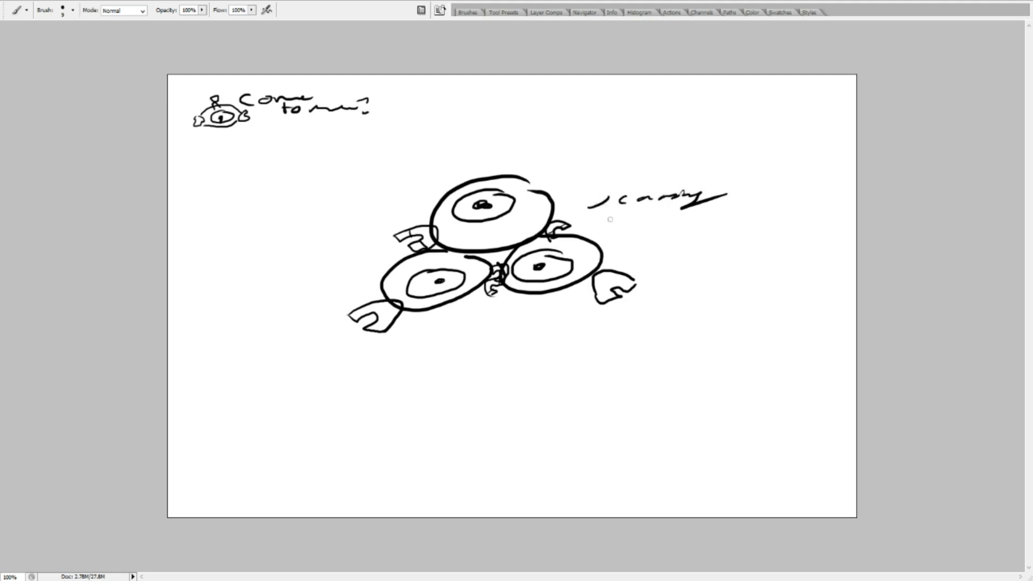
pyautogui.moveTo(640, 211); pyautogui.dragTo(791, 215)
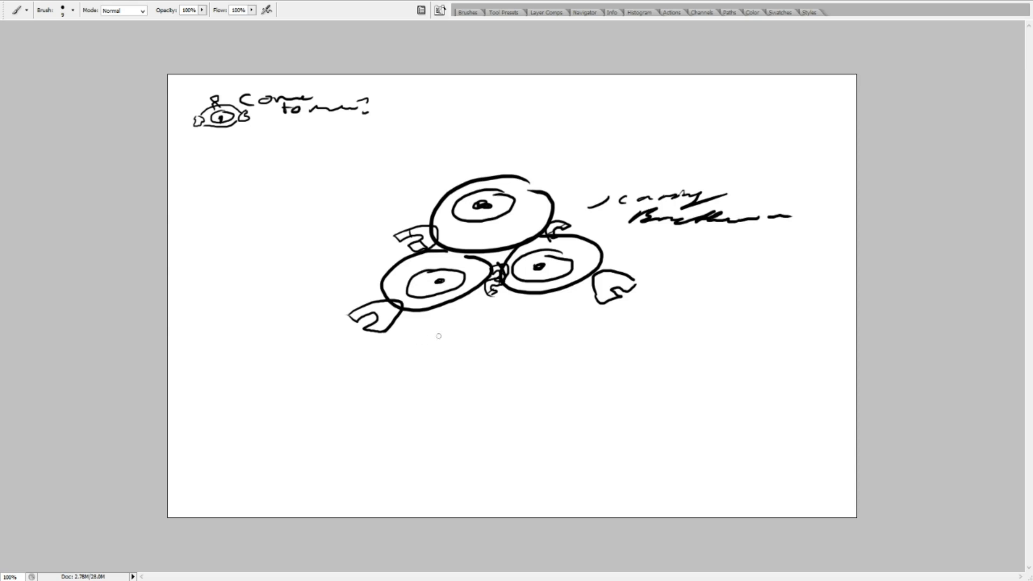
# Draw a small one-eyed claw creature near the canvas's lower-right corner, captioned "Brother wait" above and "tis A Lie" below, underlining "Lie"
pyautogui.moveTo(775, 416)
pyautogui.mouseDown()
pyautogui.moveTo(811, 432)
pyautogui.moveTo(798, 414)
pyautogui.moveTo(742, 446)
pyautogui.moveTo(726, 434)
pyautogui.moveTo(747, 447)
pyautogui.mouseUp()
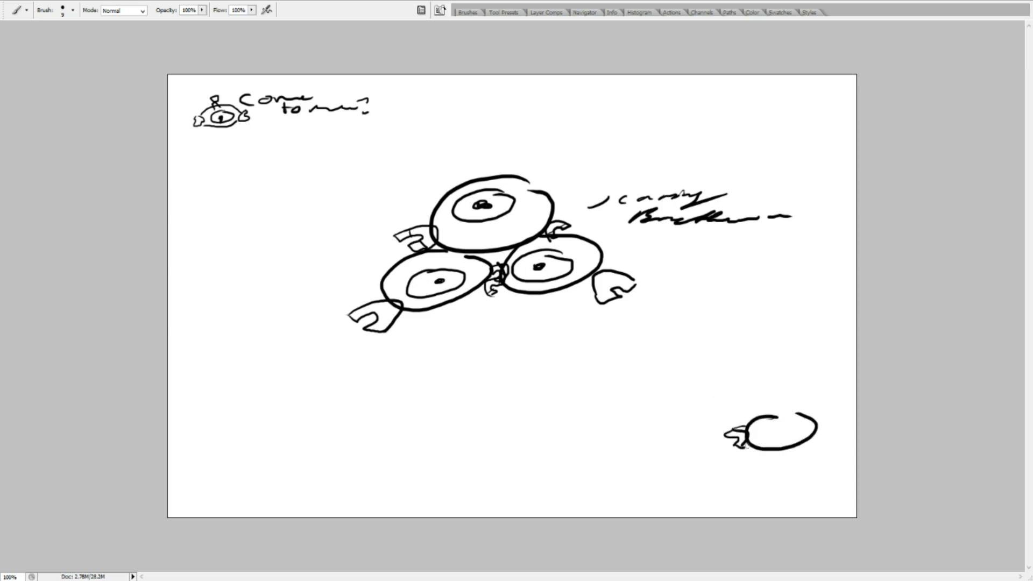
pyautogui.moveTo(816, 448)
pyautogui.mouseDown()
pyautogui.moveTo(832, 442)
pyautogui.moveTo(768, 429)
pyautogui.moveTo(802, 440)
pyautogui.mouseUp()
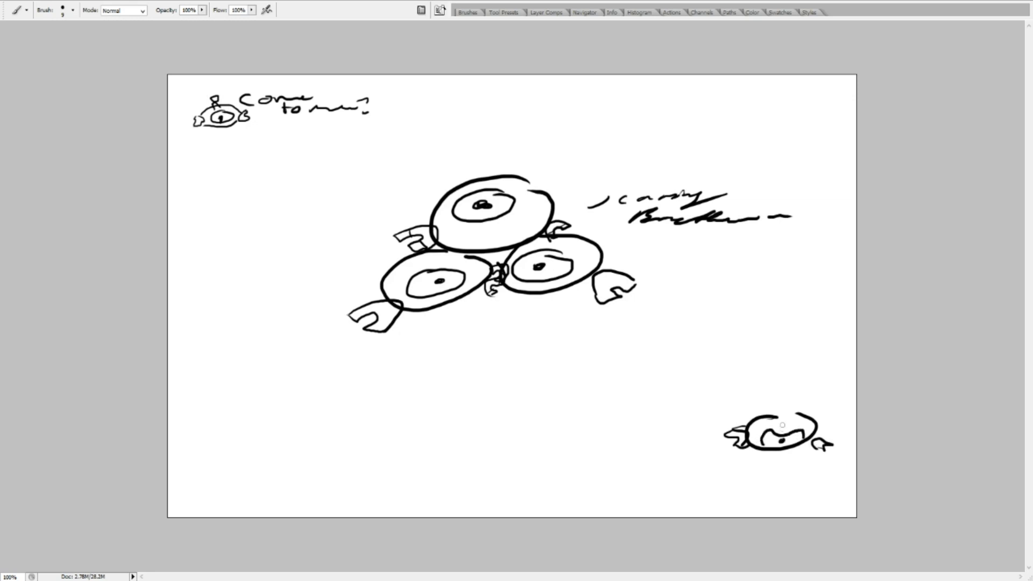
pyautogui.moveTo(730, 403)
pyautogui.mouseDown()
pyautogui.moveTo(733, 414)
pyautogui.moveTo(821, 400)
pyautogui.mouseUp()
pyautogui.moveTo(838, 405); pyautogui.dragTo(853, 420)
pyautogui.moveTo(845, 407); pyautogui.dragTo(856, 406)
pyautogui.moveTo(702, 452)
pyautogui.mouseDown()
pyautogui.moveTo(699, 467)
pyautogui.moveTo(709, 456)
pyautogui.mouseUp()
pyautogui.moveTo(710, 455)
pyautogui.mouseDown()
pyautogui.moveTo(707, 465)
pyautogui.moveTo(717, 452)
pyautogui.moveTo(716, 464)
pyautogui.moveTo(777, 462)
pyautogui.mouseUp()
pyautogui.moveTo(797, 456); pyautogui.dragTo(816, 470)
pyautogui.moveTo(825, 464)
pyautogui.mouseDown()
pyautogui.moveTo(824, 472)
pyautogui.moveTo(828, 458)
pyautogui.mouseUp()
pyautogui.moveTo(832, 463); pyautogui.dragTo(848, 470)
pyautogui.moveTo(798, 481); pyautogui.dragTo(842, 487)
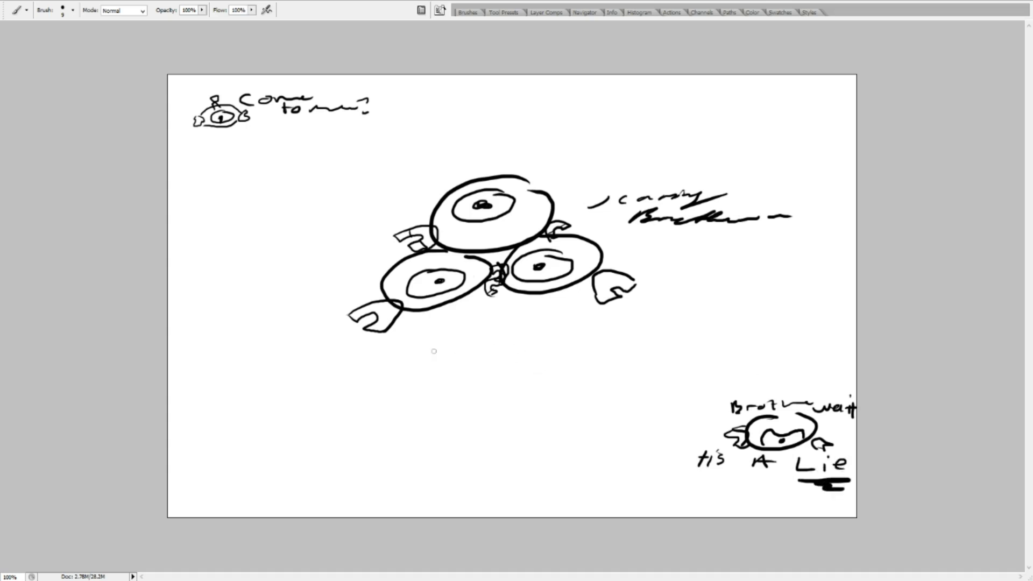
# Draw a curved arrow leading from beside the three-bodied creature up to the tiny creature in the upper-left corner
pyautogui.moveTo(385, 254)
pyautogui.mouseDown()
pyautogui.moveTo(343, 251)
pyautogui.moveTo(322, 202)
pyautogui.mouseUp()
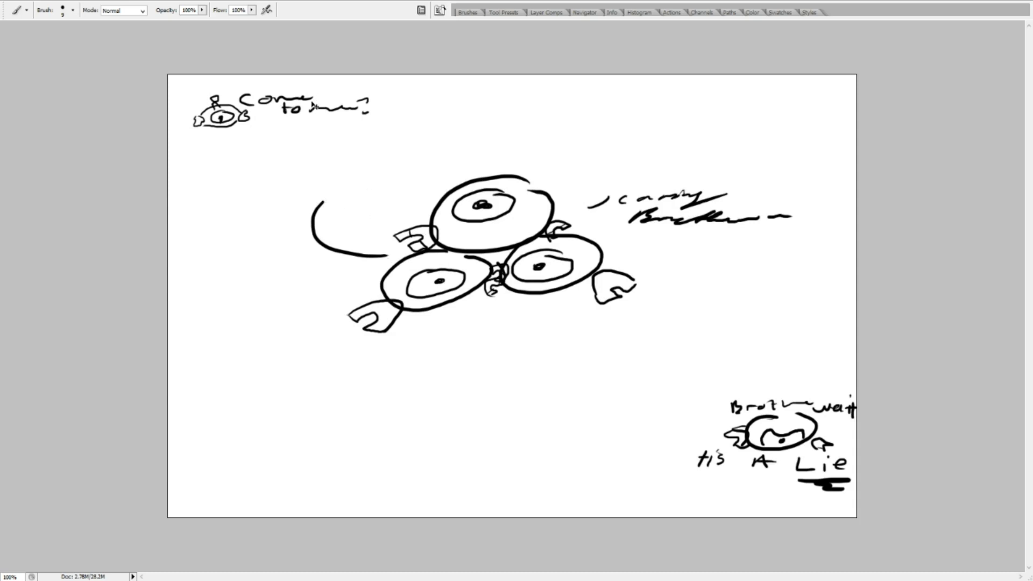
pyautogui.hotkey('ctrl', 'z')
pyautogui.moveTo(234, 167)
pyautogui.mouseDown()
pyautogui.moveTo(232, 151)
pyautogui.moveTo(252, 161)
pyautogui.mouseUp()
pyautogui.moveTo(235, 161)
pyautogui.mouseDown()
pyautogui.moveTo(260, 180)
pyautogui.moveTo(304, 183)
pyautogui.mouseUp()
pyautogui.hotkey('ctrl', 'z')
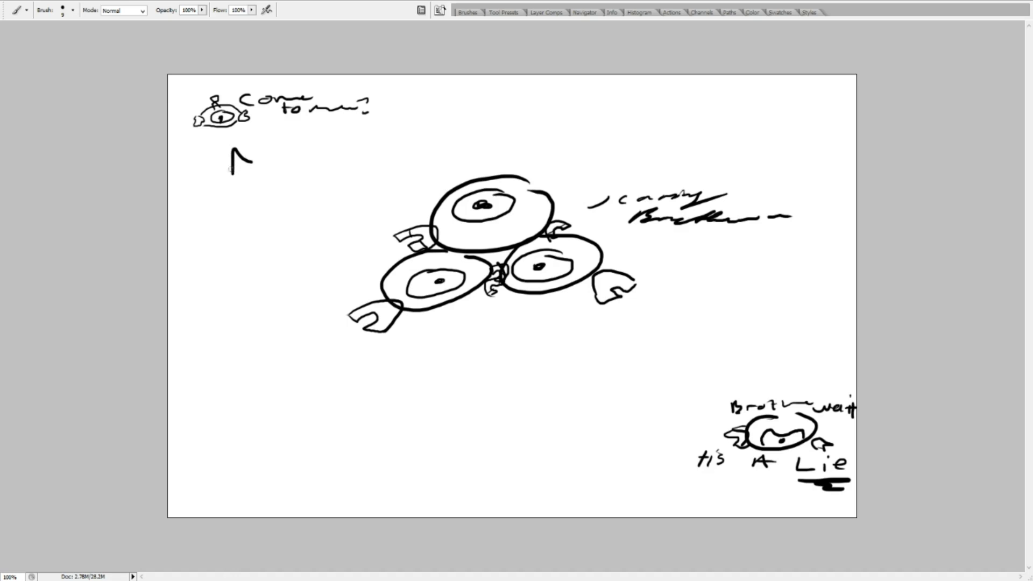
pyautogui.moveTo(237, 160); pyautogui.dragTo(309, 202)
# Add small rounded caps to the three ovals and the lower-right creature, and scrawl a large word with a trailing tilde underneath
pyautogui.moveTo(765, 413)
pyautogui.mouseDown()
pyautogui.moveTo(779, 424)
pyautogui.moveTo(803, 413)
pyautogui.mouseUp()
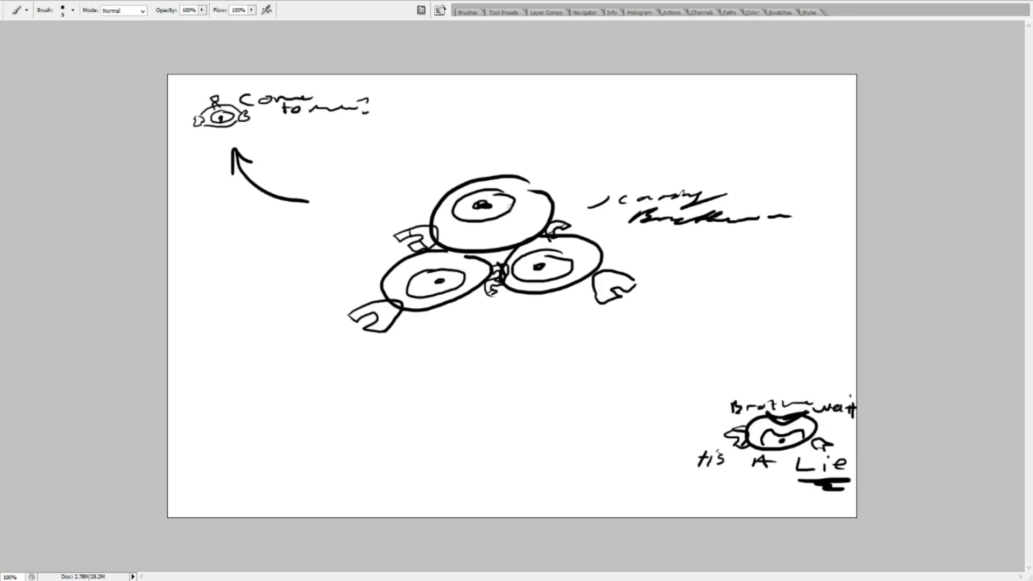
pyautogui.moveTo(510, 206)
pyautogui.mouseDown()
pyautogui.moveTo(496, 211)
pyautogui.moveTo(511, 214)
pyautogui.moveTo(493, 211)
pyautogui.mouseUp()
pyautogui.moveTo(477, 173); pyautogui.dragTo(518, 177)
pyautogui.moveTo(385, 267); pyautogui.dragTo(423, 256)
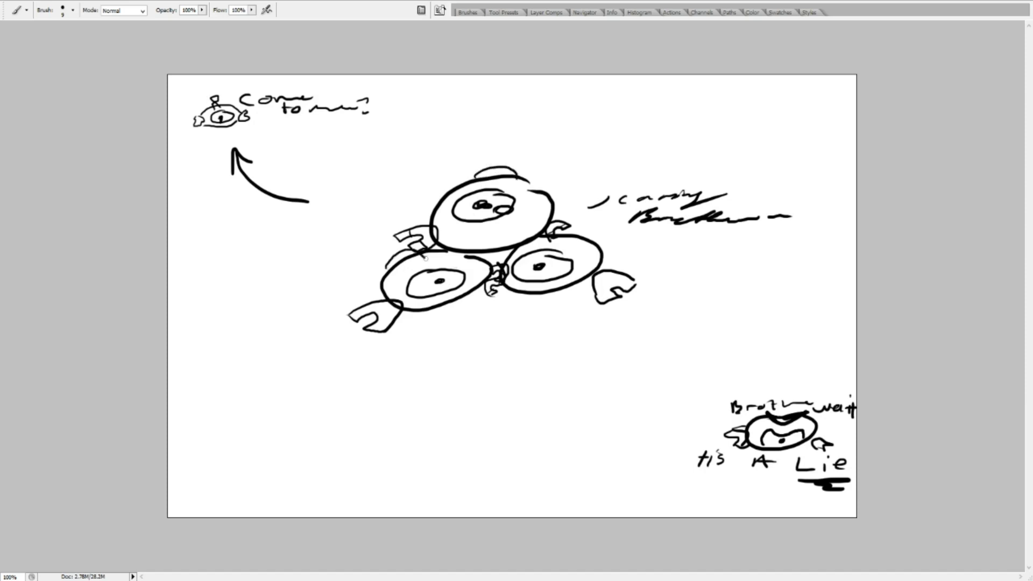
pyautogui.moveTo(547, 234); pyautogui.dragTo(574, 233)
pyautogui.moveTo(768, 417); pyautogui.dragTo(794, 412)
pyautogui.click(214, 371)
pyautogui.moveTo(214, 371)
pyautogui.mouseDown()
pyautogui.moveTo(222, 402)
pyautogui.moveTo(314, 382)
pyautogui.moveTo(558, 389)
pyautogui.moveTo(576, 380)
pyautogui.mouseUp()
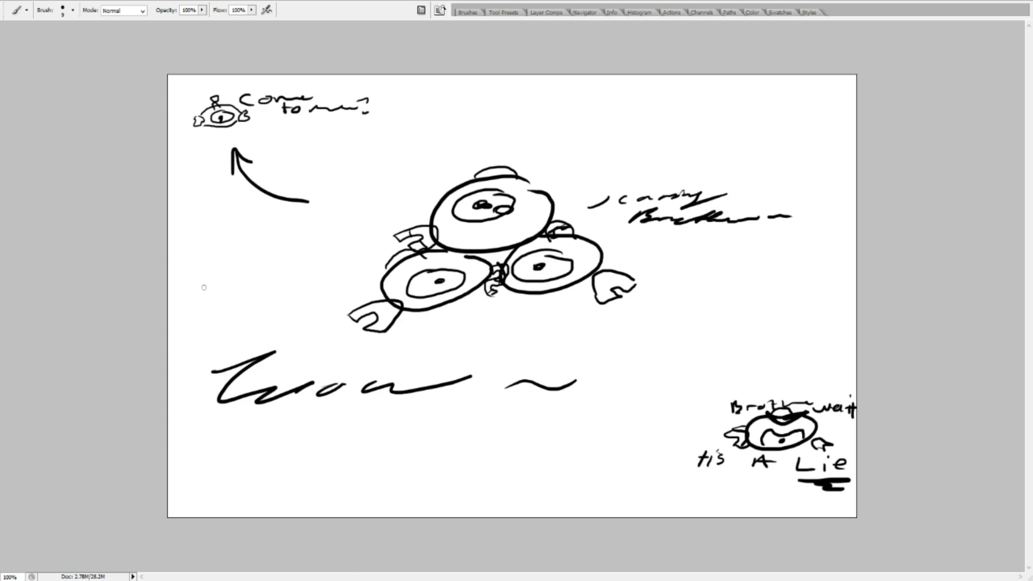
# Clear the claw-creature drawing from the canvas to leave it blank
pyautogui.hotkey('ctrl', 'alt', 'z')
pyautogui.hotkey('ctrl', 'alt', 'z')
pyautogui.hotkey('ctrl', 'alt', 'z')
pyautogui.hotkey('ctrl', 'alt', 'z')
pyautogui.hotkey('ctrl', 'alt', 'z')
pyautogui.hotkey('ctrl', 'alt', 'z')
pyautogui.hotkey('ctrl', 'alt', 'z')
pyautogui.hotkey('ctrl', 'alt', 'z')
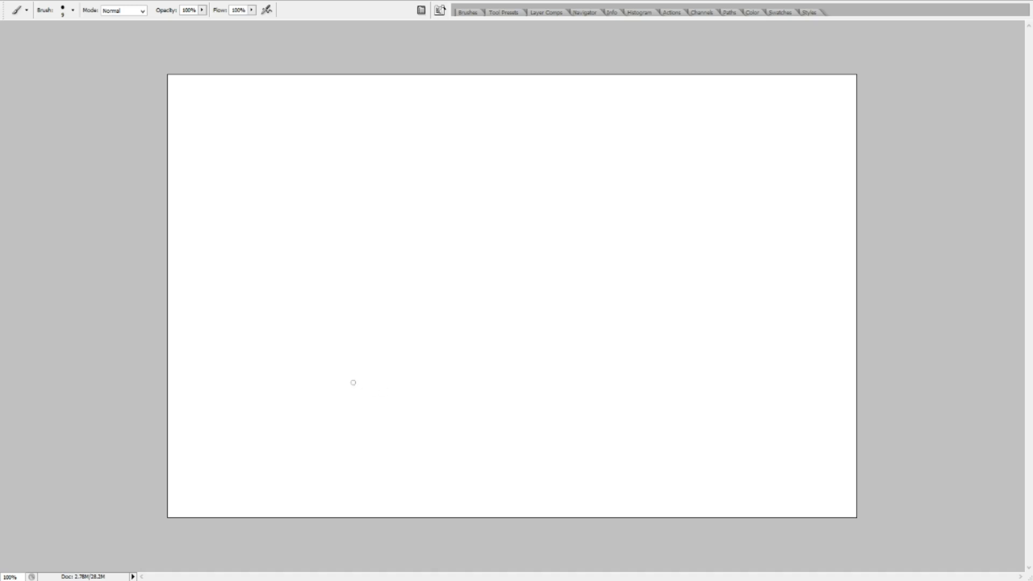
# Draw a wide scalloped cloud with two crossed leaf-shaped arms above it, joined by two curved torso lines
pyautogui.moveTo(347, 398)
pyautogui.mouseDown()
pyautogui.moveTo(496, 332)
pyautogui.moveTo(572, 332)
pyautogui.moveTo(657, 367)
pyautogui.moveTo(657, 429)
pyautogui.moveTo(545, 449)
pyautogui.moveTo(382, 456)
pyautogui.moveTo(306, 421)
pyautogui.moveTo(332, 392)
pyautogui.mouseUp()
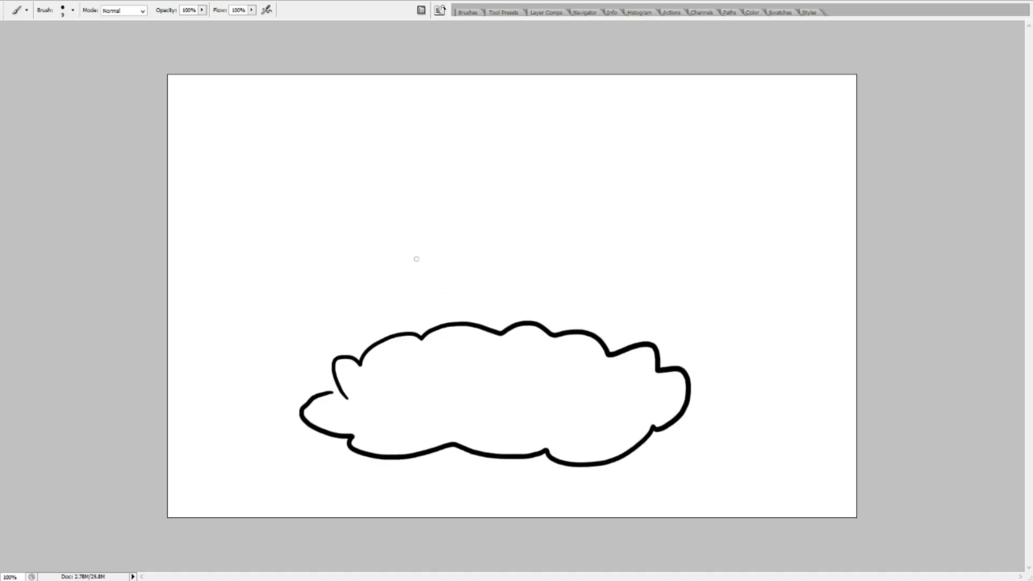
pyautogui.moveTo(418, 263)
pyautogui.mouseDown()
pyautogui.moveTo(371, 219)
pyautogui.moveTo(445, 200)
pyautogui.moveTo(575, 240)
pyautogui.moveTo(558, 186)
pyautogui.moveTo(473, 214)
pyautogui.mouseUp()
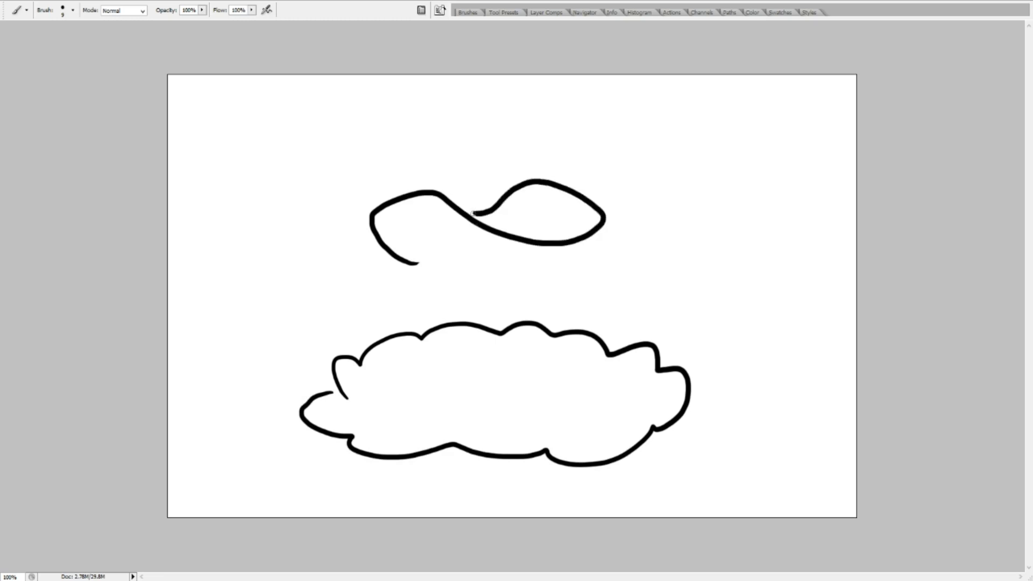
pyautogui.moveTo(408, 265)
pyautogui.mouseDown()
pyautogui.moveTo(445, 256)
pyautogui.moveTo(482, 224)
pyautogui.mouseUp()
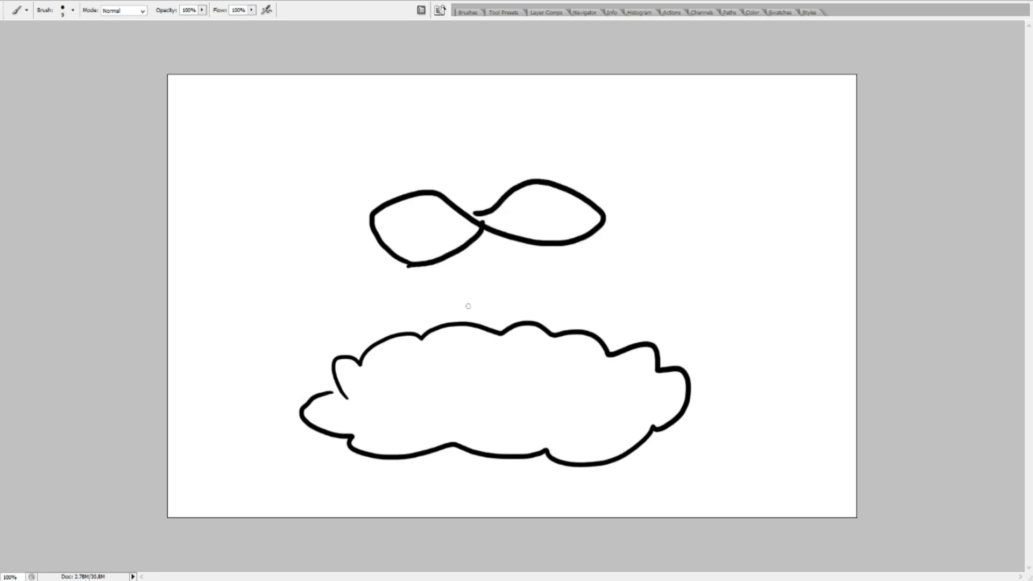
pyautogui.moveTo(455, 329); pyautogui.dragTo(418, 264)
pyautogui.moveTo(524, 323); pyautogui.dragTo(560, 230)
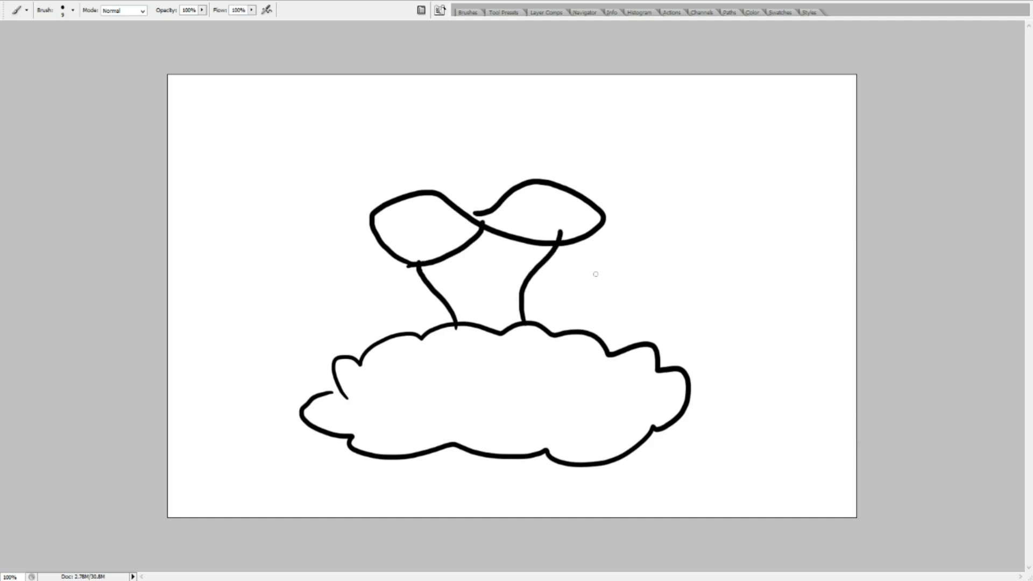
pyautogui.hotkey('ctrl', 'alt', 'z')
pyautogui.hotkey('ctrl', 'alt', 'z')
pyautogui.moveTo(542, 332); pyautogui.dragTo(565, 251)
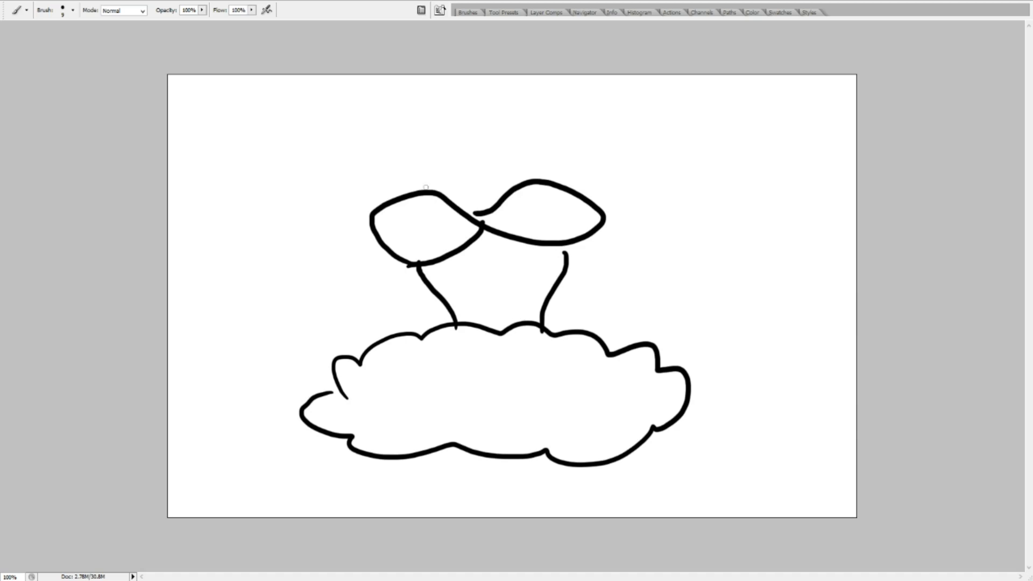
# Draw a small round head above the crossed arms with puffy curled cheeks, pointed ears and a curly antenna
pyautogui.moveTo(415, 187)
pyautogui.mouseDown()
pyautogui.moveTo(430, 156)
pyautogui.moveTo(445, 160)
pyautogui.moveTo(444, 185)
pyautogui.moveTo(500, 152)
pyautogui.moveTo(519, 172)
pyautogui.moveTo(514, 186)
pyautogui.moveTo(481, 180)
pyautogui.moveTo(500, 168)
pyautogui.mouseUp()
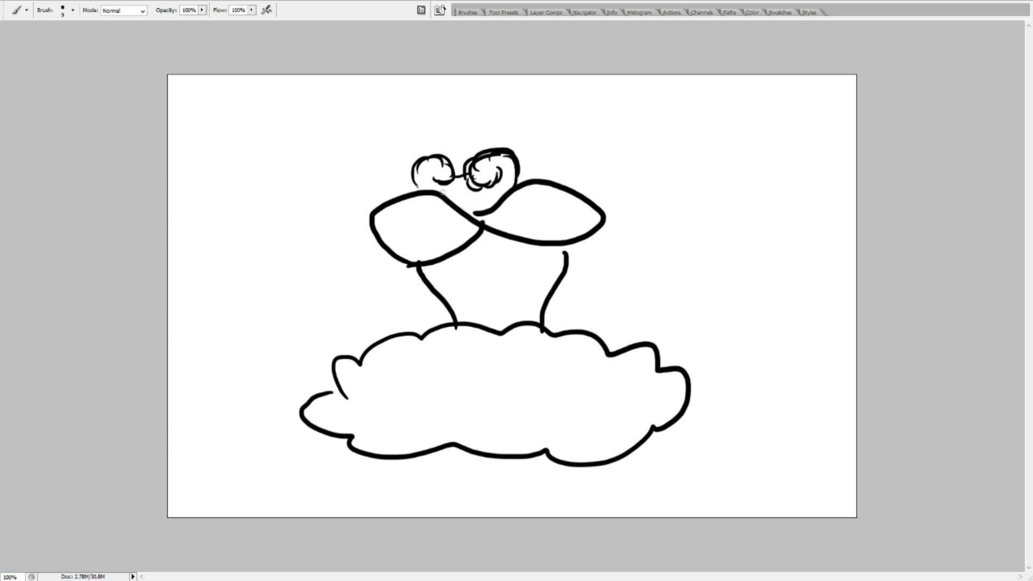
pyautogui.moveTo(438, 191)
pyautogui.mouseDown()
pyautogui.moveTo(428, 149)
pyautogui.moveTo(456, 135)
pyautogui.moveTo(492, 150)
pyautogui.moveTo(504, 134)
pyautogui.moveTo(513, 150)
pyautogui.mouseUp()
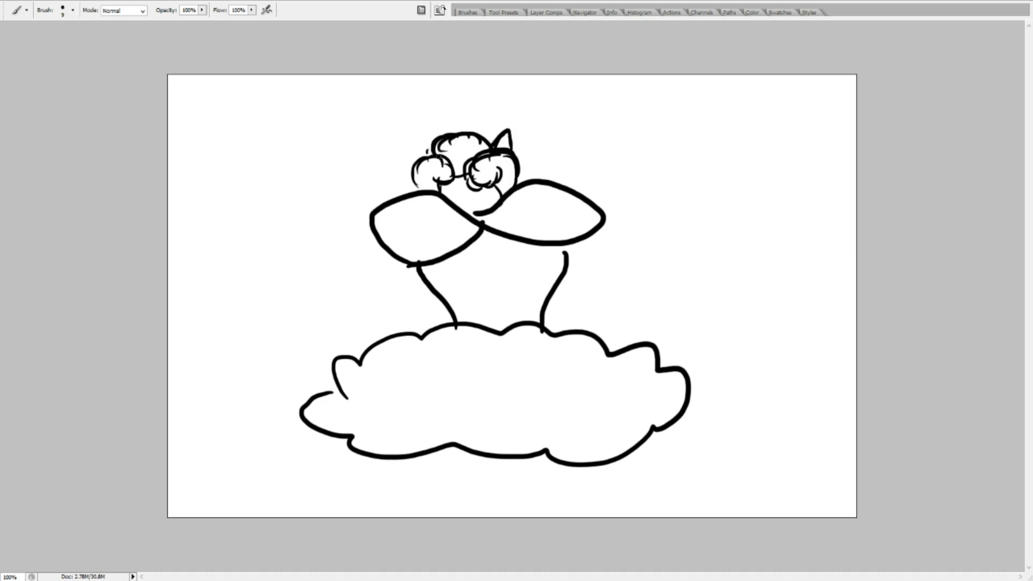
pyautogui.moveTo(437, 160)
pyautogui.mouseDown()
pyautogui.moveTo(427, 142)
pyautogui.moveTo(437, 152)
pyautogui.moveTo(450, 136)
pyautogui.moveTo(447, 117)
pyautogui.moveTo(487, 98)
pyautogui.mouseUp()
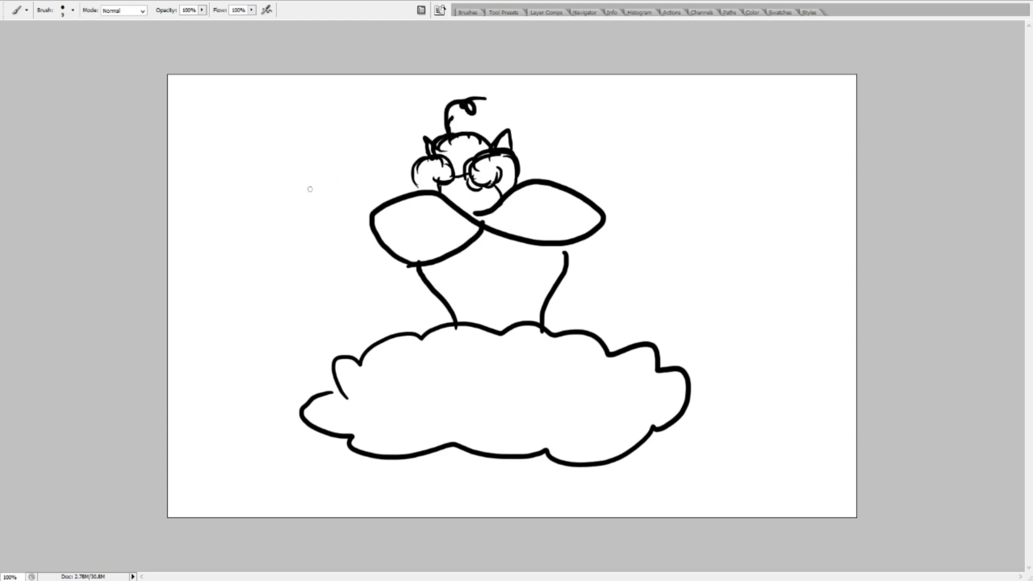
# Draw a large coiled shape with an inner spiral and two spikes left of the head, and fill in the head's slanted eyes
pyautogui.moveTo(281, 173)
pyautogui.mouseDown()
pyautogui.moveTo(305, 233)
pyautogui.moveTo(332, 134)
pyautogui.mouseUp()
pyautogui.moveTo(332, 136)
pyautogui.mouseDown()
pyautogui.moveTo(303, 175)
pyautogui.moveTo(421, 157)
pyautogui.mouseUp()
pyautogui.moveTo(303, 208)
pyautogui.mouseDown()
pyautogui.moveTo(367, 235)
pyautogui.moveTo(358, 170)
pyautogui.moveTo(313, 189)
pyautogui.moveTo(351, 214)
pyautogui.mouseUp()
pyautogui.moveTo(314, 185); pyautogui.dragTo(350, 204)
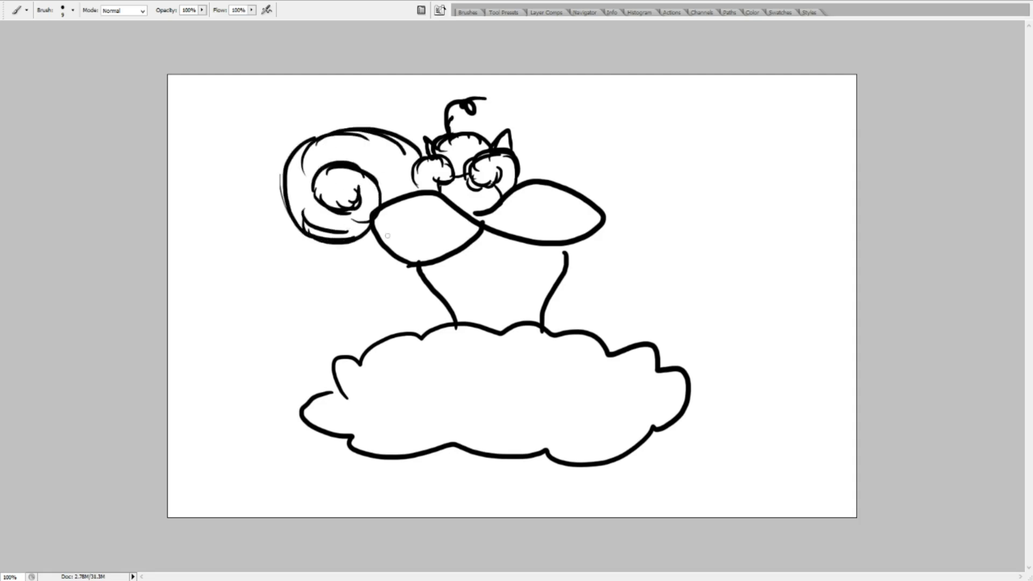
pyautogui.moveTo(437, 325); pyautogui.dragTo(442, 299)
pyautogui.moveTo(302, 142)
pyautogui.mouseDown()
pyautogui.moveTo(300, 114)
pyautogui.moveTo(329, 134)
pyautogui.moveTo(396, 110)
pyautogui.moveTo(403, 139)
pyautogui.moveTo(477, 152)
pyautogui.mouseUp()
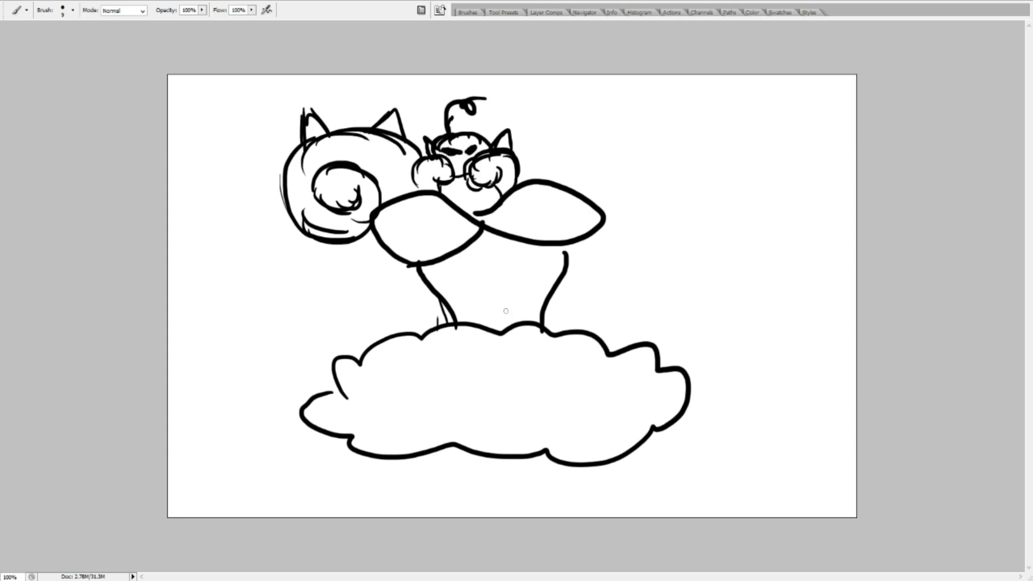
# Draw a rounded, grid-lined belly panel between the torso lines, and add fangs to the mouth
pyautogui.moveTo(487, 326)
pyautogui.mouseDown()
pyautogui.moveTo(473, 277)
pyautogui.moveTo(491, 246)
pyautogui.moveTo(531, 288)
pyautogui.moveTo(533, 322)
pyautogui.mouseUp()
pyautogui.moveTo(473, 290)
pyautogui.mouseDown()
pyautogui.moveTo(524, 276)
pyautogui.moveTo(524, 266)
pyautogui.mouseUp()
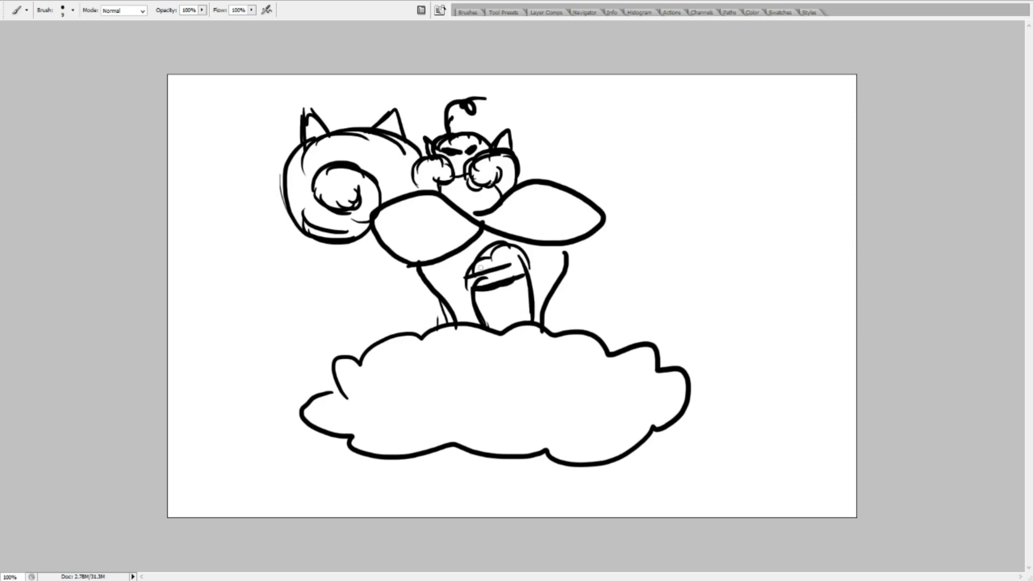
pyautogui.moveTo(478, 308)
pyautogui.mouseDown()
pyautogui.moveTo(525, 296)
pyautogui.moveTo(541, 306)
pyautogui.mouseUp()
pyautogui.moveTo(493, 241); pyautogui.dragTo(507, 322)
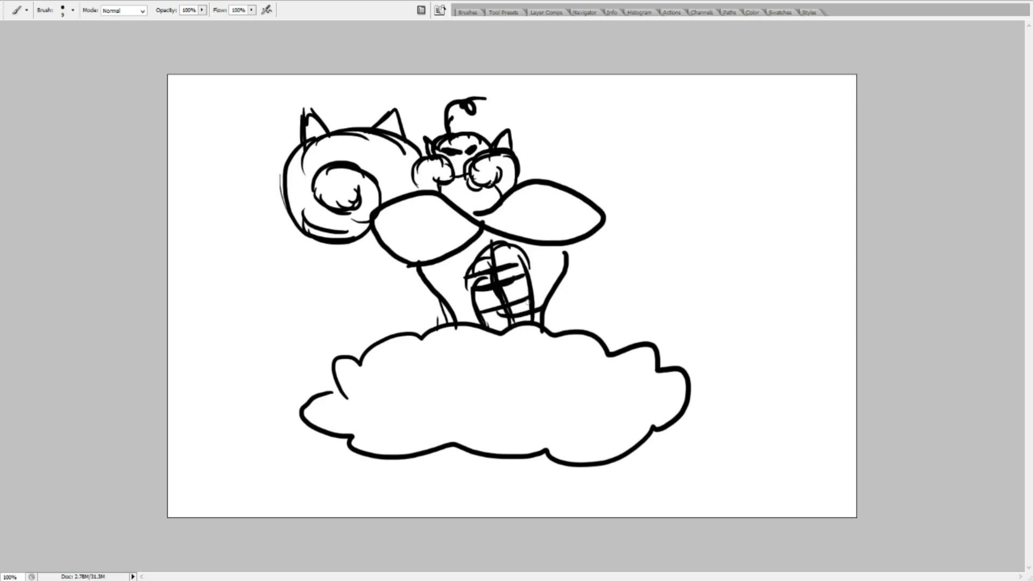
pyautogui.moveTo(418, 330)
pyautogui.mouseDown()
pyautogui.moveTo(426, 294)
pyautogui.moveTo(430, 326)
pyautogui.mouseUp()
pyautogui.moveTo(445, 177); pyautogui.dragTo(482, 194)
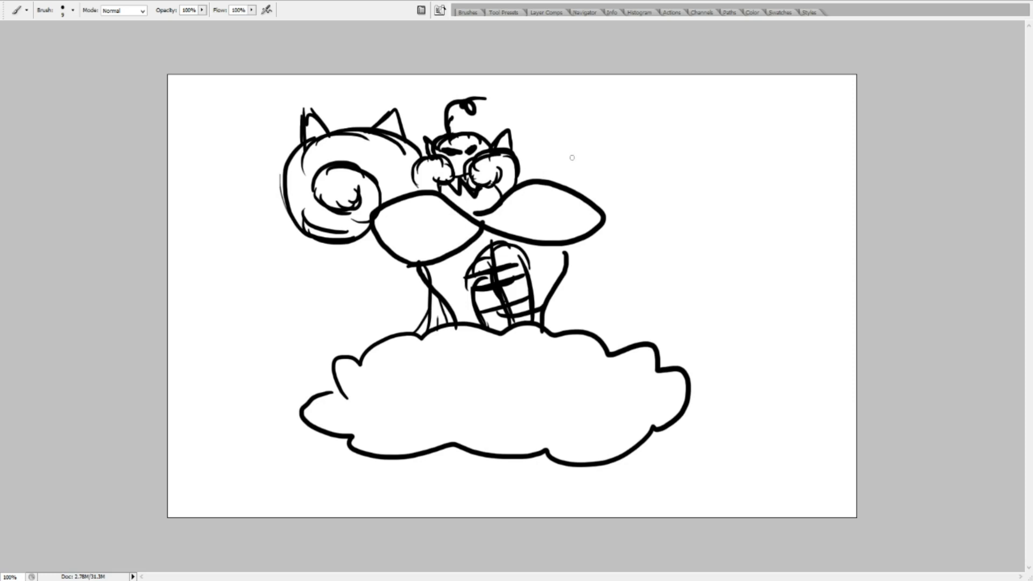
# Draw loose arcs above the right arm and a thick body curving from behind the head down to the cloud
pyautogui.moveTo(573, 189)
pyautogui.mouseDown()
pyautogui.moveTo(613, 128)
pyautogui.moveTo(716, 175)
pyautogui.mouseUp()
pyautogui.moveTo(615, 128); pyautogui.dragTo(608, 172)
pyautogui.moveTo(651, 135); pyautogui.dragTo(674, 182)
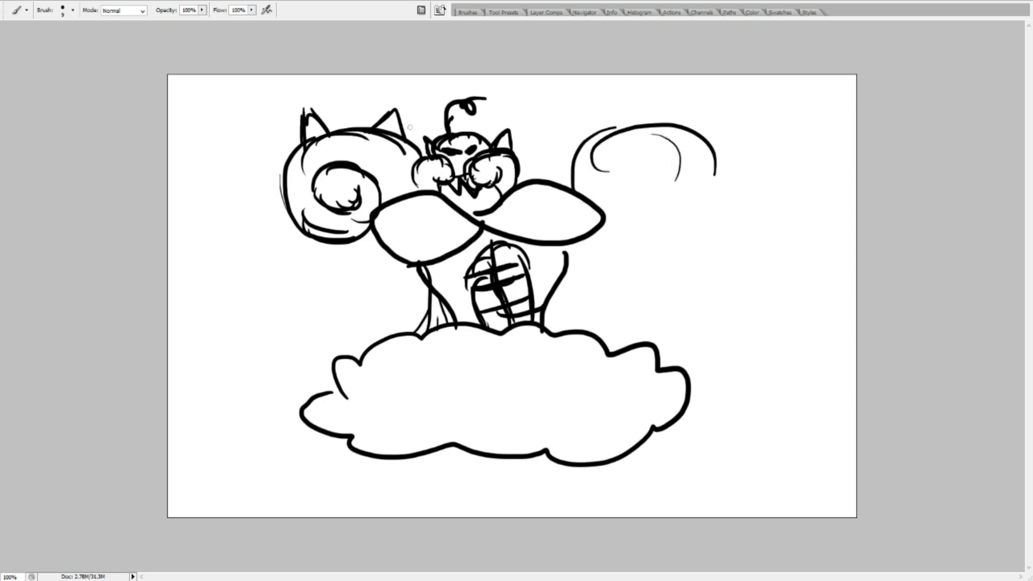
pyautogui.moveTo(512, 143)
pyautogui.mouseDown()
pyautogui.moveTo(596, 183)
pyautogui.moveTo(635, 225)
pyautogui.mouseUp()
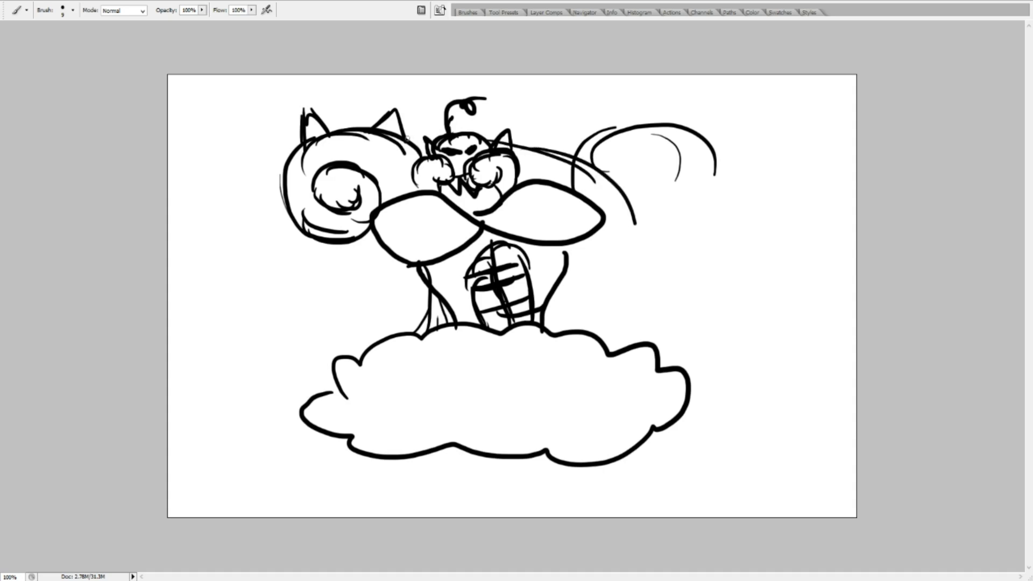
pyautogui.moveTo(408, 138); pyautogui.dragTo(458, 144)
pyautogui.moveTo(592, 151); pyautogui.dragTo(659, 250)
pyautogui.moveTo(632, 185)
pyautogui.mouseDown()
pyautogui.moveTo(675, 245)
pyautogui.moveTo(599, 339)
pyautogui.mouseUp()
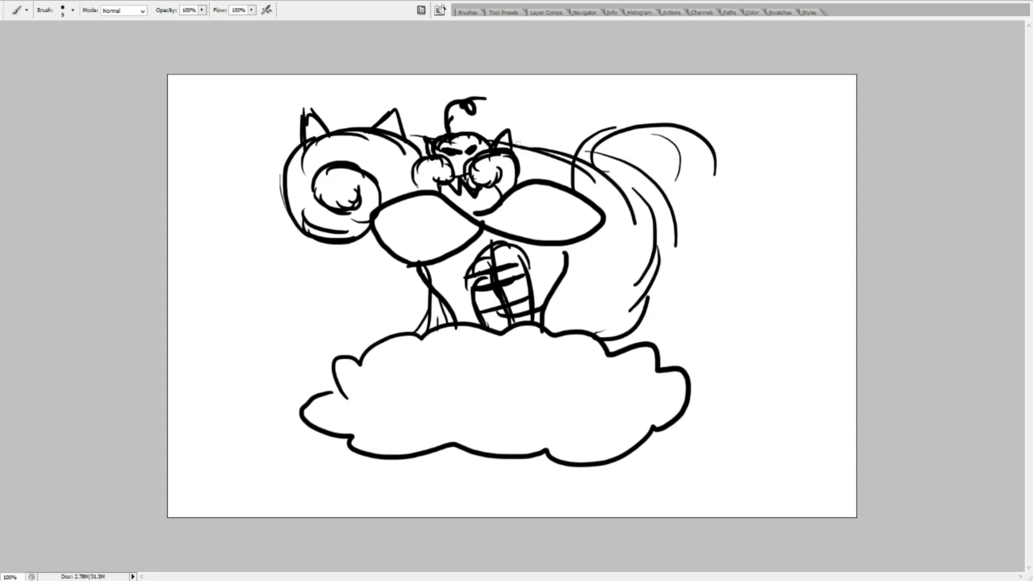
# Add spikes, a curl and a small stub along the curved body's outer edge, and close a rounded shape beside the torso
pyautogui.moveTo(483, 129); pyautogui.dragTo(578, 151)
pyautogui.moveTo(598, 156)
pyautogui.mouseDown()
pyautogui.moveTo(632, 182)
pyautogui.moveTo(675, 247)
pyautogui.mouseUp()
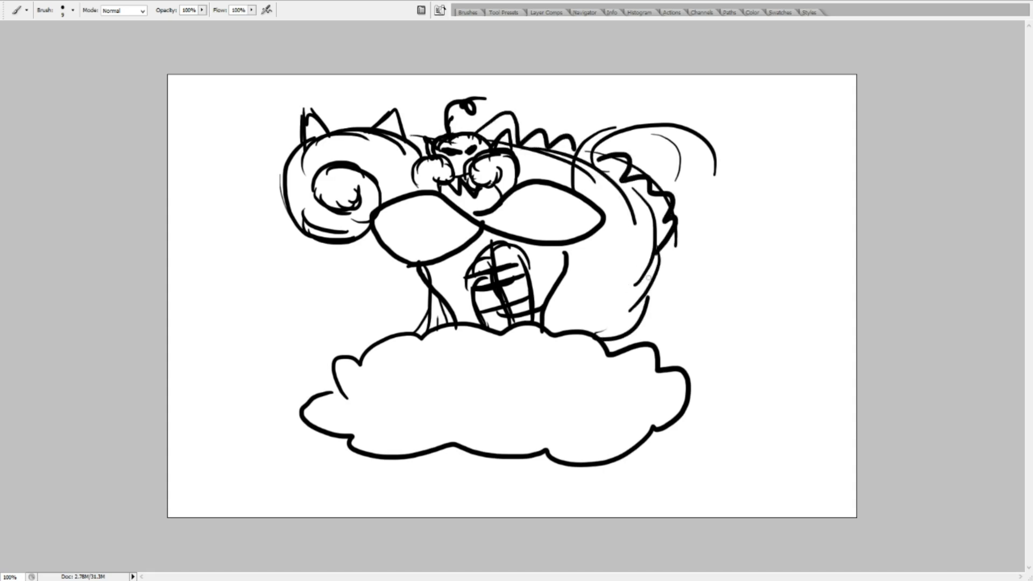
pyautogui.moveTo(644, 314); pyautogui.dragTo(662, 322)
pyautogui.moveTo(563, 336)
pyautogui.mouseDown()
pyautogui.moveTo(587, 317)
pyautogui.moveTo(574, 252)
pyautogui.moveTo(595, 294)
pyautogui.mouseUp()
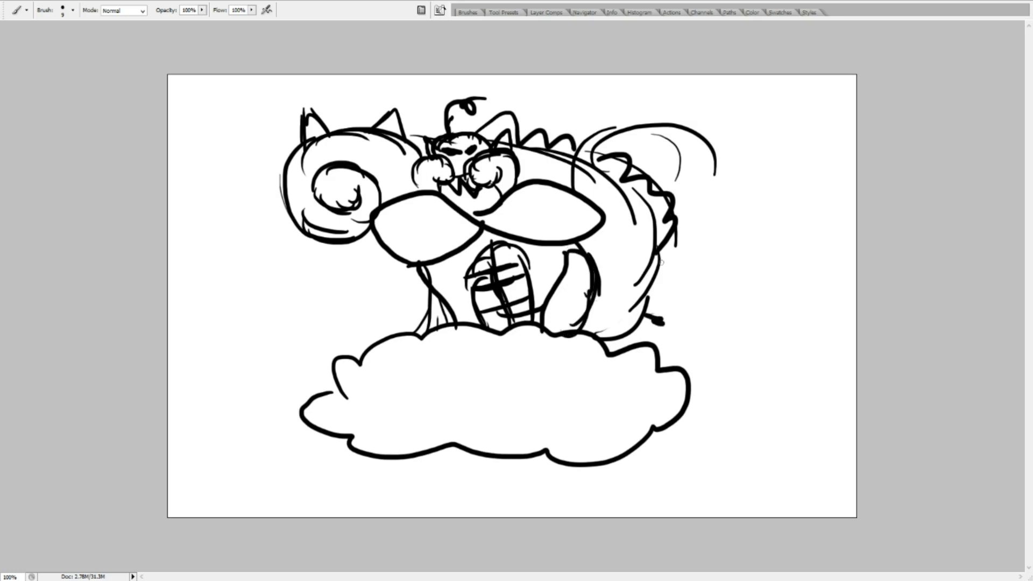
pyautogui.moveTo(657, 252)
pyautogui.mouseDown()
pyautogui.moveTo(671, 260)
pyautogui.moveTo(682, 294)
pyautogui.mouseUp()
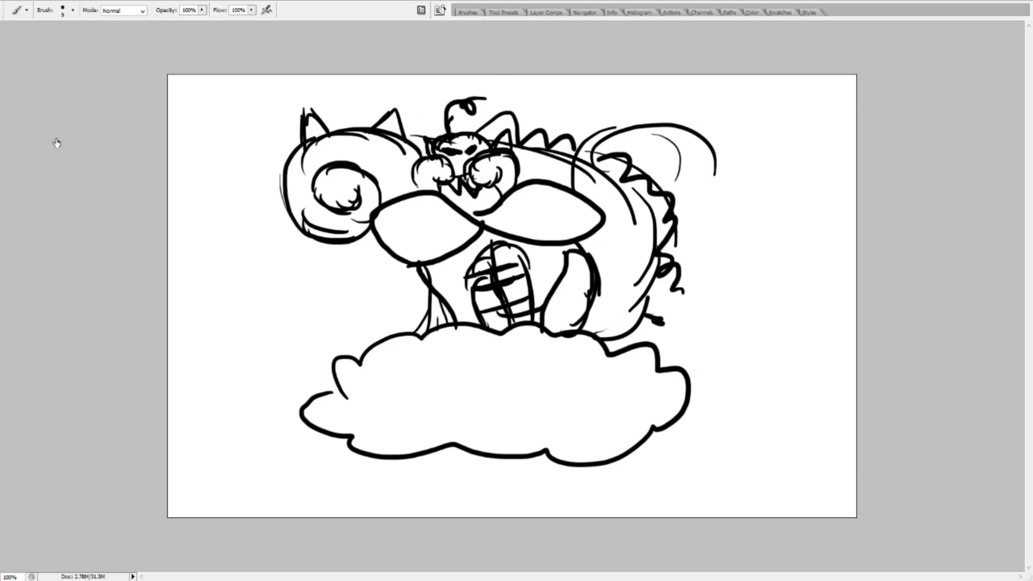
# Hide the cloud creature and draw a blunt-snouted head in profile with an eye, mouth and long ear, plus back and chest curves
pyautogui.hotkey('ctrl', ',')
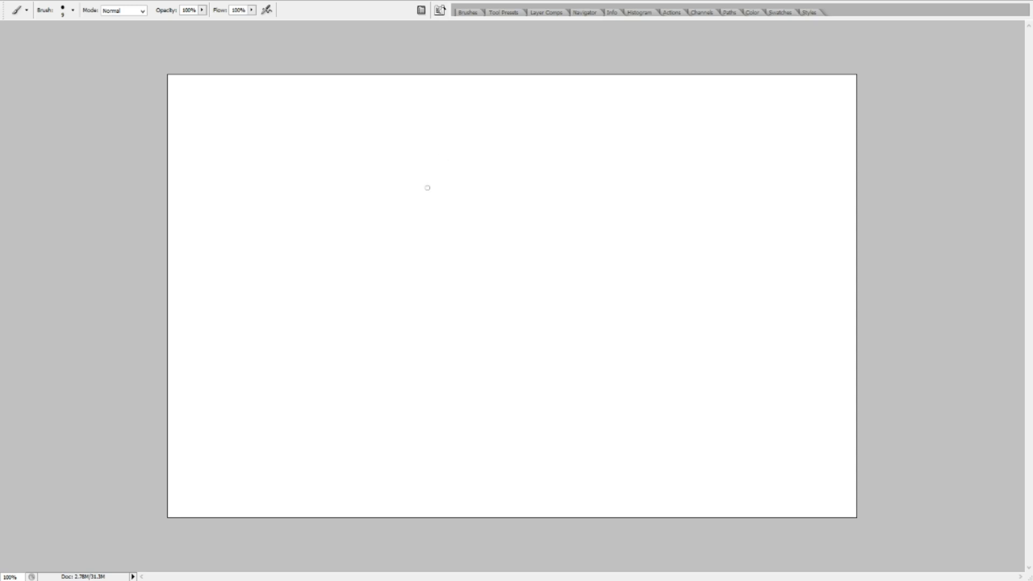
pyautogui.moveTo(435, 148)
pyautogui.mouseDown()
pyautogui.moveTo(403, 175)
pyautogui.moveTo(397, 222)
pyautogui.moveTo(416, 208)
pyautogui.moveTo(453, 206)
pyautogui.mouseUp()
pyautogui.moveTo(452, 164)
pyautogui.mouseDown()
pyautogui.moveTo(433, 134)
pyautogui.moveTo(456, 138)
pyautogui.moveTo(458, 152)
pyautogui.moveTo(431, 153)
pyautogui.mouseUp()
pyautogui.moveTo(398, 220); pyautogui.dragTo(488, 199)
pyautogui.moveTo(472, 142)
pyautogui.mouseDown()
pyautogui.moveTo(499, 241)
pyautogui.moveTo(390, 245)
pyautogui.moveTo(466, 311)
pyautogui.mouseUp()
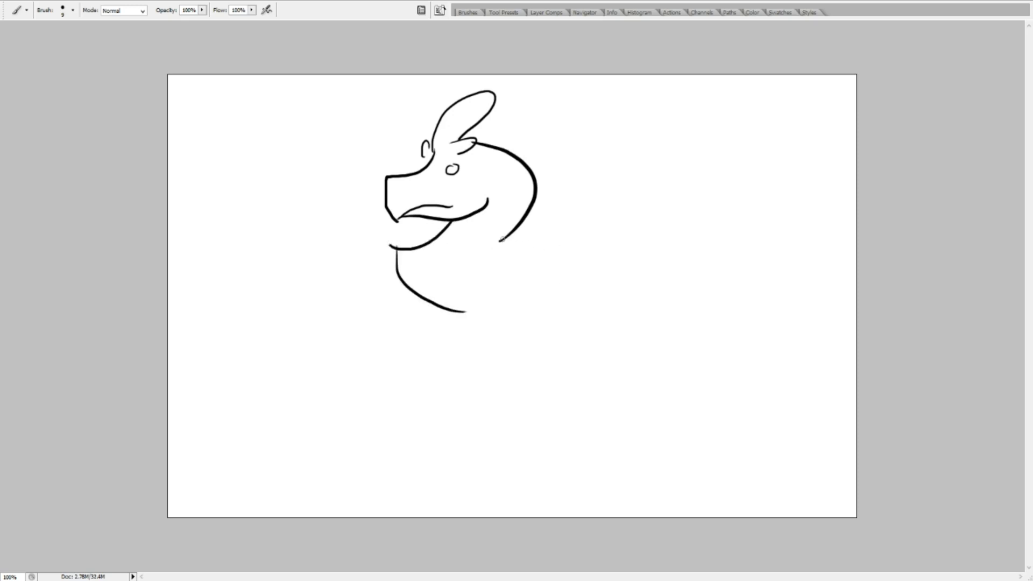
# Extend the new creature's body downward with curved lines and add a jagged, toed shape at its lower front
pyautogui.moveTo(497, 251)
pyautogui.mouseDown()
pyautogui.moveTo(486, 319)
pyautogui.moveTo(428, 326)
pyautogui.mouseUp()
pyautogui.moveTo(428, 326); pyautogui.dragTo(499, 372)
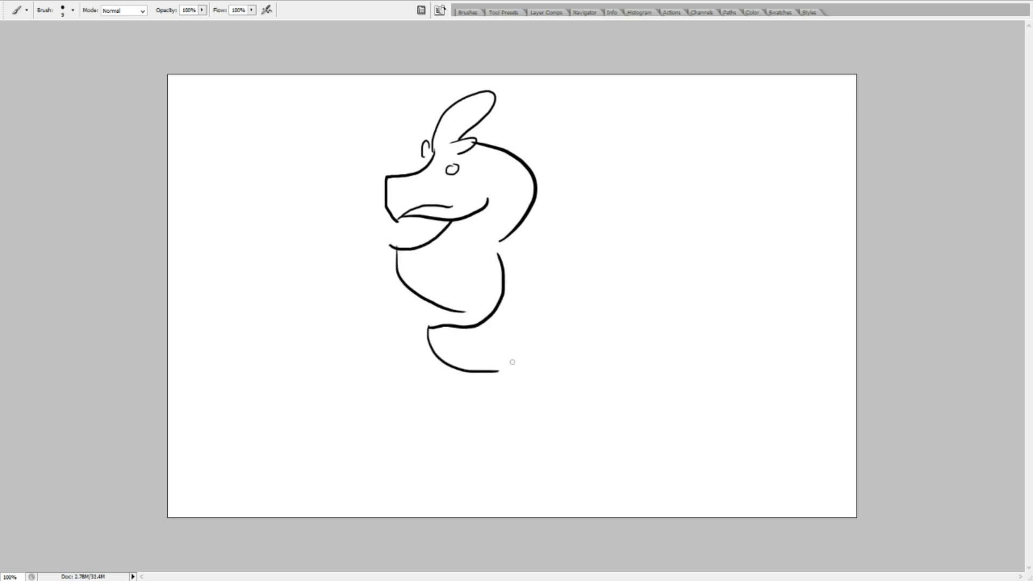
pyautogui.moveTo(428, 326)
pyautogui.mouseDown()
pyautogui.moveTo(388, 328)
pyautogui.moveTo(418, 339)
pyautogui.moveTo(402, 353)
pyautogui.moveTo(420, 352)
pyautogui.moveTo(420, 366)
pyautogui.moveTo(459, 362)
pyautogui.mouseUp()
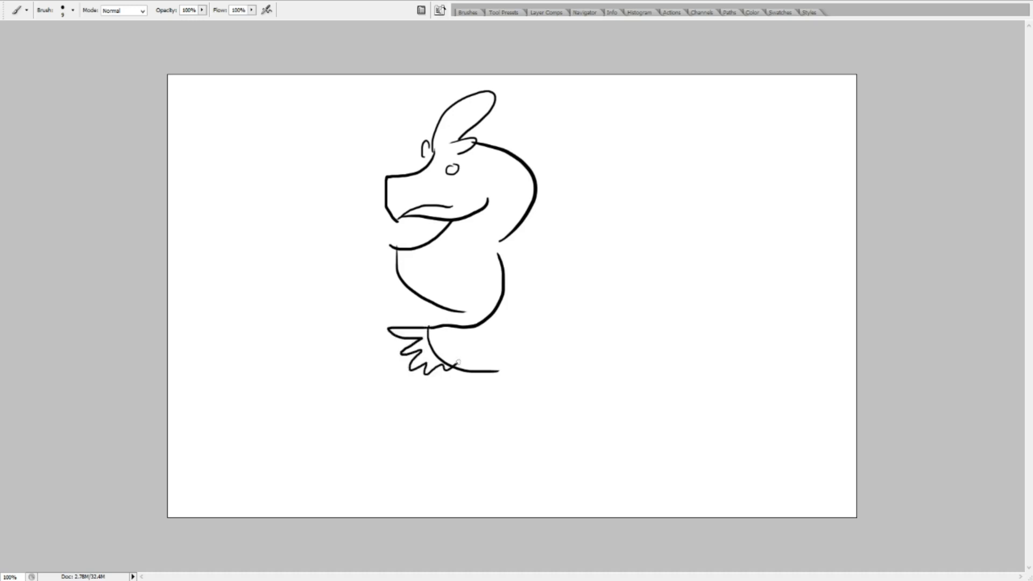
# Replace the jagged toed shape with slim, pointed little limbs at the lower front and add a tiny far eye beside the short ear
pyautogui.hotkey('ctrl', 'z')
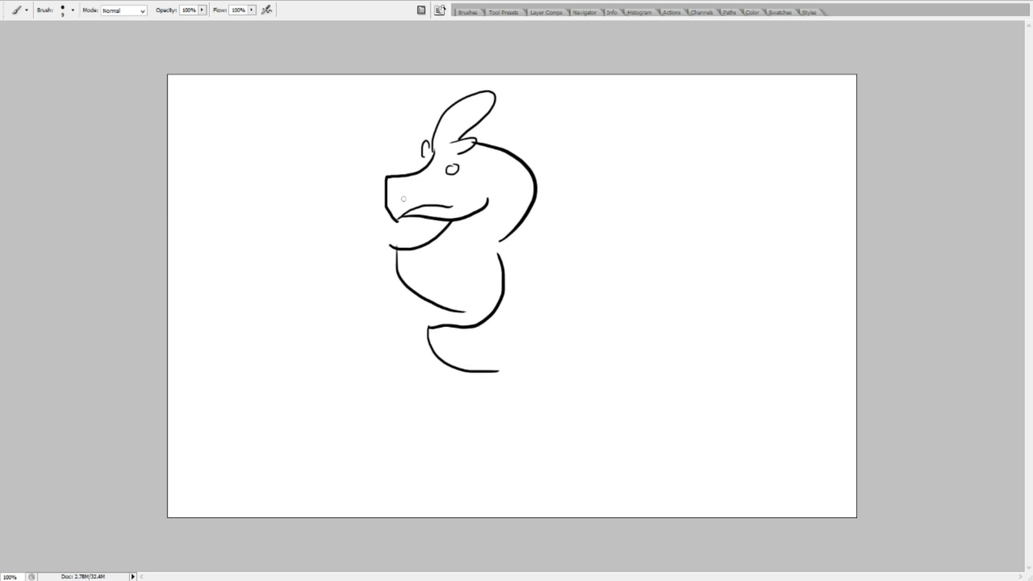
pyautogui.moveTo(423, 149); pyautogui.dragTo(432, 167)
pyautogui.hotkey('ctrl', 'z')
pyautogui.moveTo(424, 152); pyautogui.dragTo(433, 174)
pyautogui.hotkey('ctrl', 'z')
pyautogui.moveTo(422, 153); pyautogui.dragTo(426, 173)
pyautogui.moveTo(428, 326)
pyautogui.mouseDown()
pyautogui.moveTo(416, 334)
pyautogui.moveTo(435, 336)
pyautogui.moveTo(409, 353)
pyautogui.moveTo(435, 348)
pyautogui.moveTo(458, 369)
pyautogui.mouseUp()
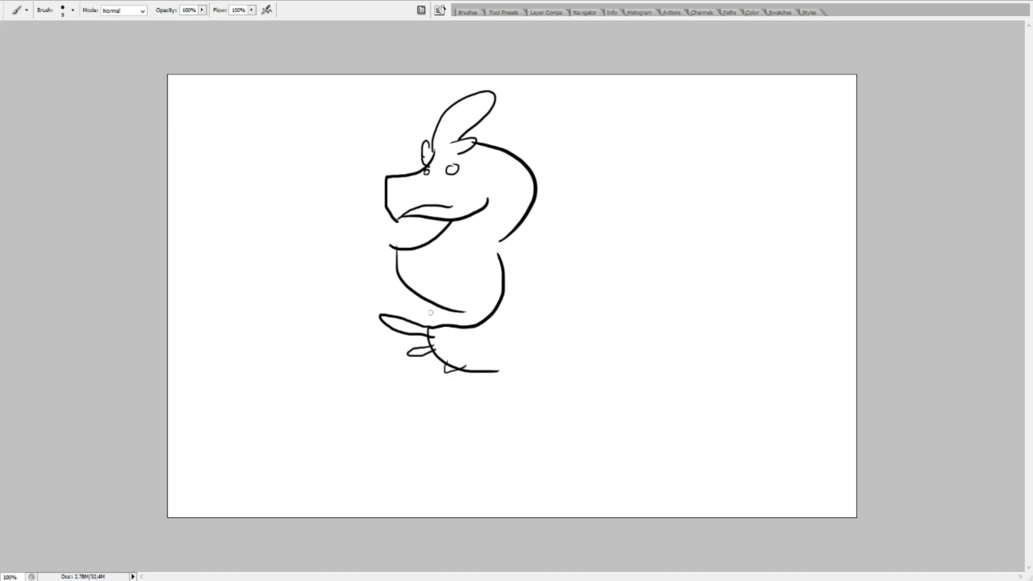
# Draw an outstretched clawed arm, then close the rounded lower body behind it and sweep out a curling line tipped with petals
pyautogui.moveTo(400, 272)
pyautogui.mouseDown()
pyautogui.moveTo(321, 250)
pyautogui.moveTo(345, 272)
pyautogui.moveTo(316, 285)
pyautogui.moveTo(333, 287)
pyautogui.moveTo(326, 299)
pyautogui.moveTo(454, 305)
pyautogui.mouseUp()
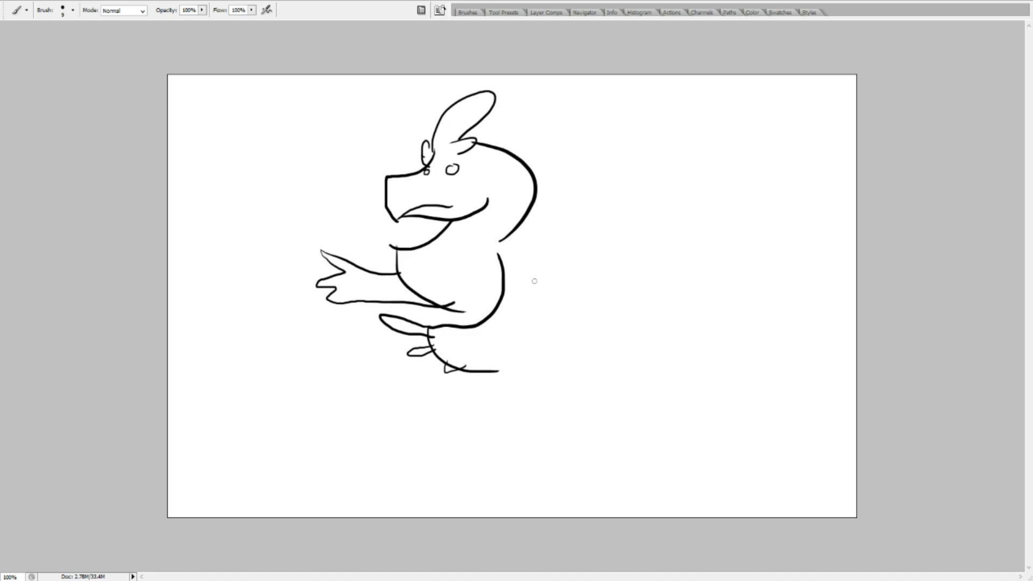
pyautogui.moveTo(512, 237)
pyautogui.mouseDown()
pyautogui.moveTo(539, 309)
pyautogui.moveTo(490, 333)
pyautogui.moveTo(553, 340)
pyautogui.moveTo(554, 275)
pyautogui.moveTo(501, 241)
pyautogui.mouseUp()
pyautogui.hotkey('ctrl', 'z')
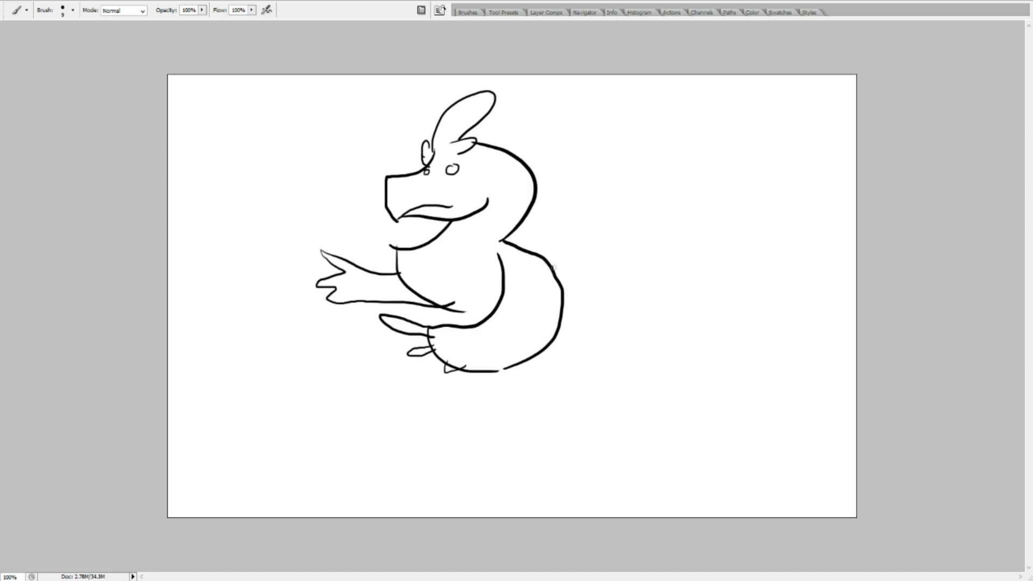
pyautogui.moveTo(551, 266)
pyautogui.mouseDown()
pyautogui.moveTo(590, 284)
pyautogui.moveTo(667, 285)
pyautogui.moveTo(719, 255)
pyautogui.moveTo(720, 180)
pyautogui.moveTo(628, 195)
pyautogui.moveTo(638, 193)
pyautogui.moveTo(648, 220)
pyautogui.moveTo(657, 189)
pyautogui.moveTo(630, 192)
pyautogui.moveTo(614, 153)
pyautogui.moveTo(617, 186)
pyautogui.moveTo(678, 150)
pyautogui.moveTo(652, 192)
pyautogui.mouseUp()
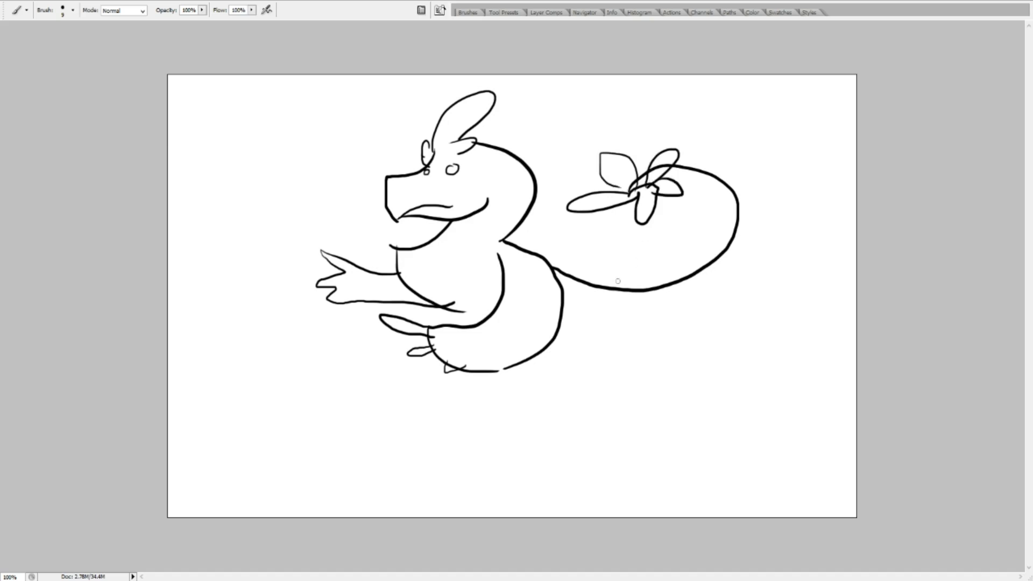
# Draw a bent hind leg with a jagged-toed foot, plus a belly line and the front edge of the far leg
pyautogui.moveTo(579, 346)
pyautogui.mouseDown()
pyautogui.moveTo(594, 394)
pyautogui.moveTo(676, 391)
pyautogui.mouseUp()
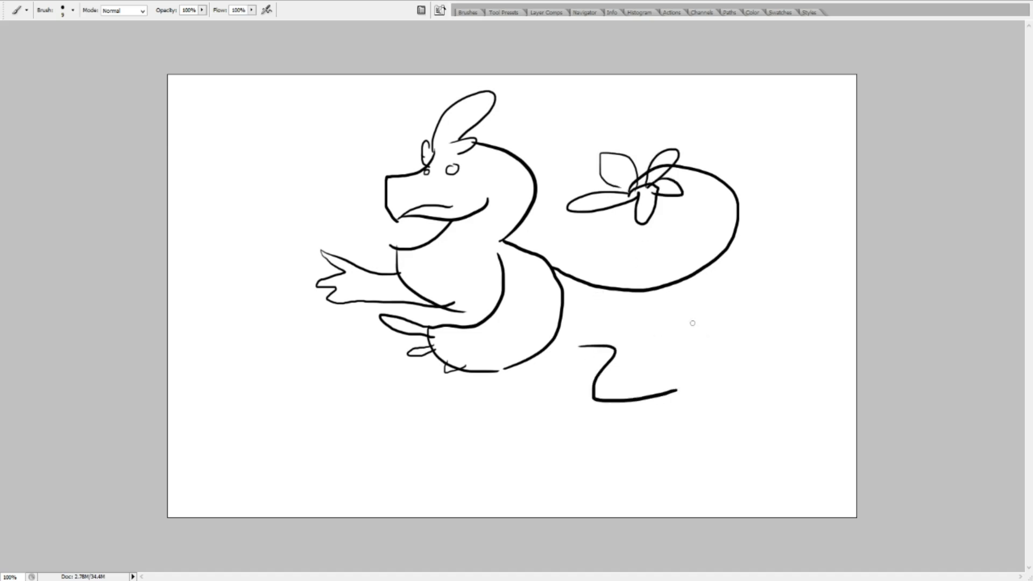
pyautogui.moveTo(687, 306)
pyautogui.mouseDown()
pyautogui.moveTo(695, 363)
pyautogui.moveTo(711, 363)
pyautogui.moveTo(669, 466)
pyautogui.mouseUp()
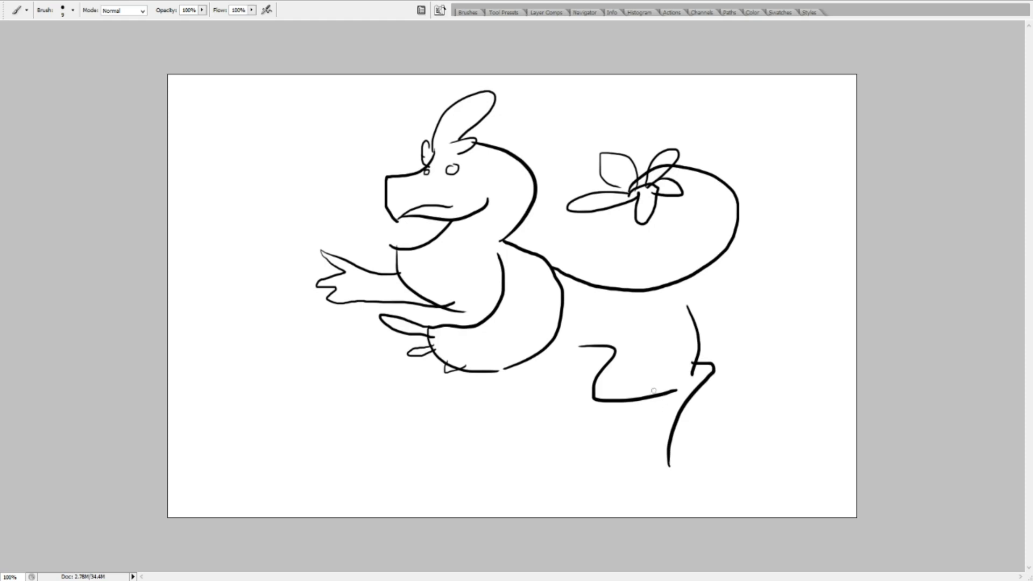
pyautogui.moveTo(656, 399)
pyautogui.mouseDown()
pyautogui.moveTo(642, 447)
pyautogui.moveTo(670, 447)
pyautogui.mouseUp()
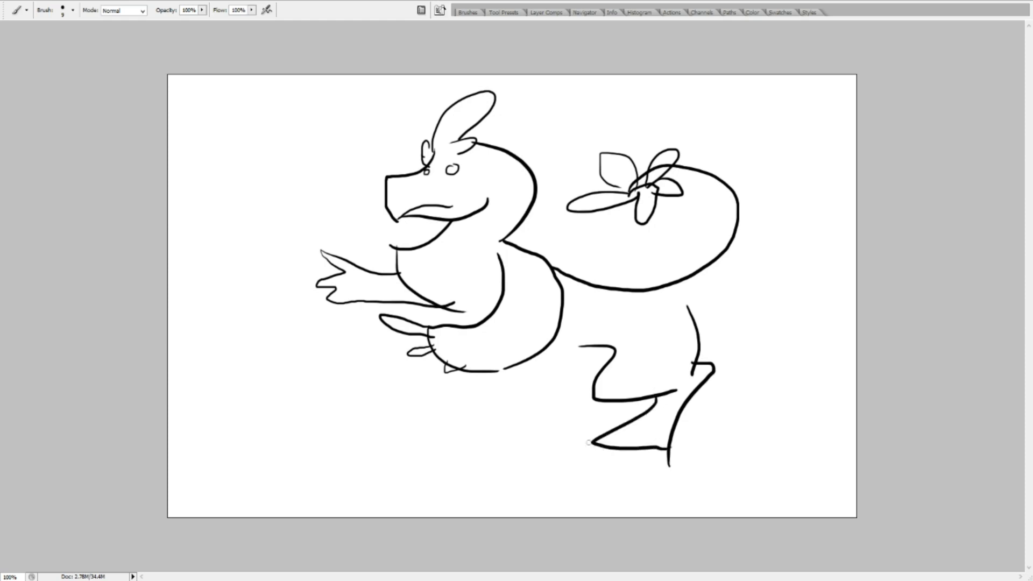
pyautogui.moveTo(588, 442)
pyautogui.mouseDown()
pyautogui.moveTo(626, 461)
pyautogui.moveTo(688, 450)
pyautogui.mouseUp()
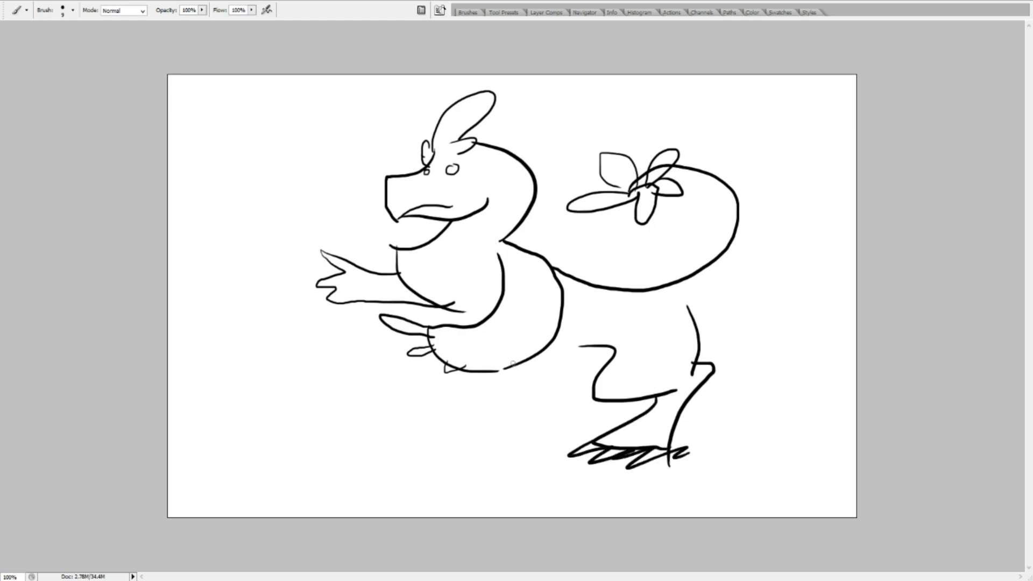
pyautogui.moveTo(512, 365)
pyautogui.mouseDown()
pyautogui.moveTo(570, 355)
pyautogui.moveTo(612, 375)
pyautogui.moveTo(575, 386)
pyautogui.moveTo(517, 437)
pyautogui.mouseUp()
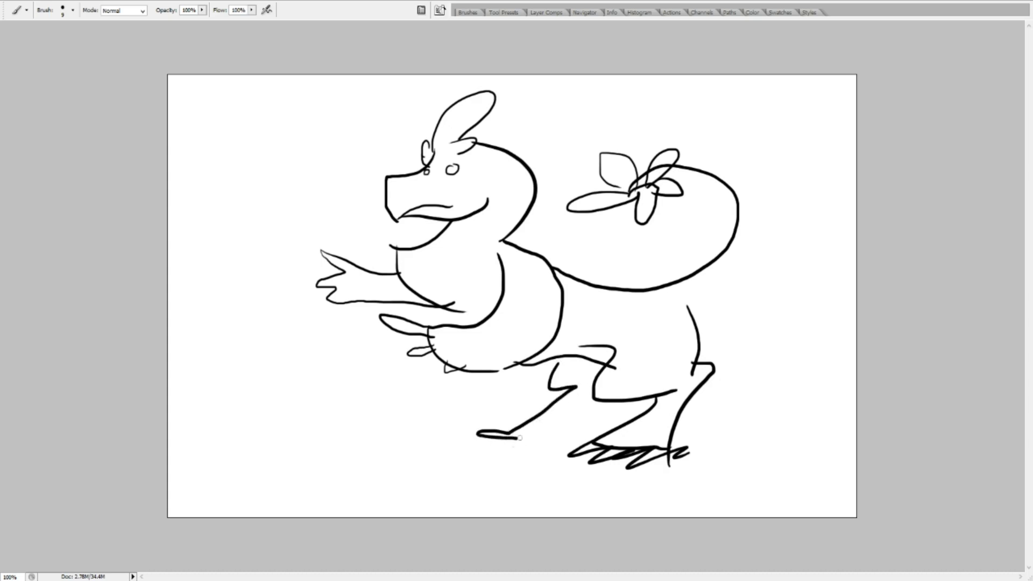
pyautogui.moveTo(497, 440)
pyautogui.mouseDown()
pyautogui.moveTo(554, 442)
pyautogui.moveTo(634, 405)
pyautogui.mouseUp()
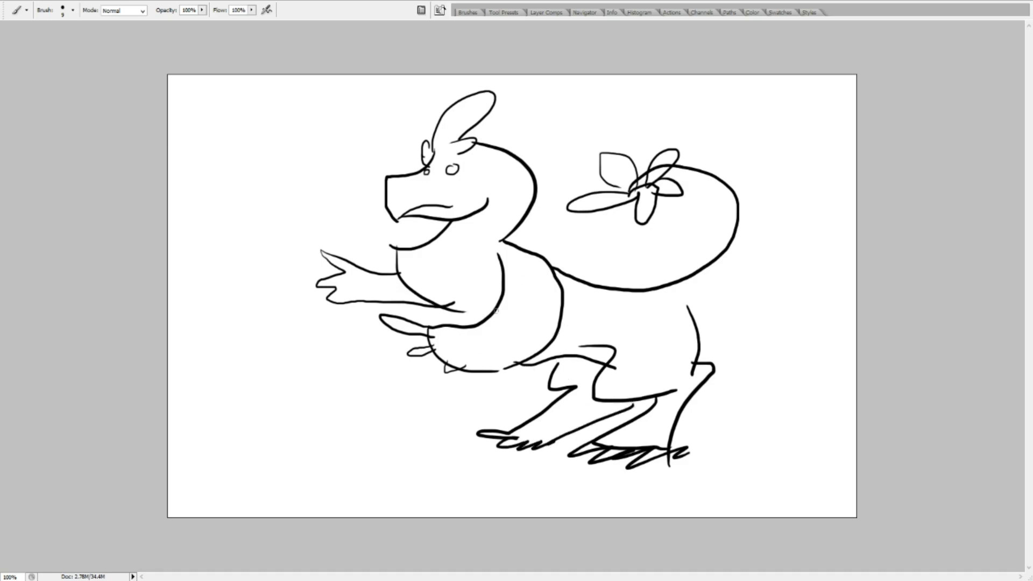
pyautogui.moveTo(408, 262)
pyautogui.mouseDown()
pyautogui.moveTo(395, 269)
pyautogui.moveTo(476, 260)
pyautogui.mouseUp()
pyautogui.moveTo(417, 282)
pyautogui.mouseDown()
pyautogui.moveTo(475, 290)
pyautogui.moveTo(507, 276)
pyautogui.moveTo(473, 311)
pyautogui.moveTo(496, 294)
pyautogui.mouseUp()
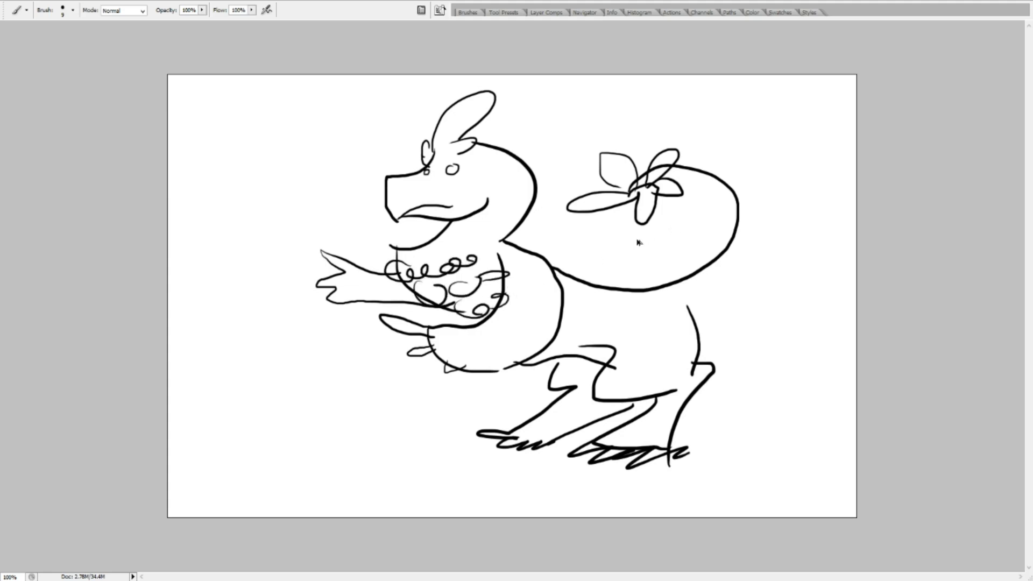
pyautogui.hotkey('ctrl', 'alt', 'z')
pyautogui.hotkey('ctrl', 'alt', 'z')
pyautogui.hotkey('ctrl', 'alt', 'z')
pyautogui.hotkey('ctrl', 'alt', 'z')
pyautogui.hotkey('ctrl', 'alt', 'z')
pyautogui.hotkey('ctrl', 'alt', 'z')
pyautogui.hotkey('ctrl', 'alt', 'z')
pyautogui.hotkey('ctrl', 'alt', 'z')
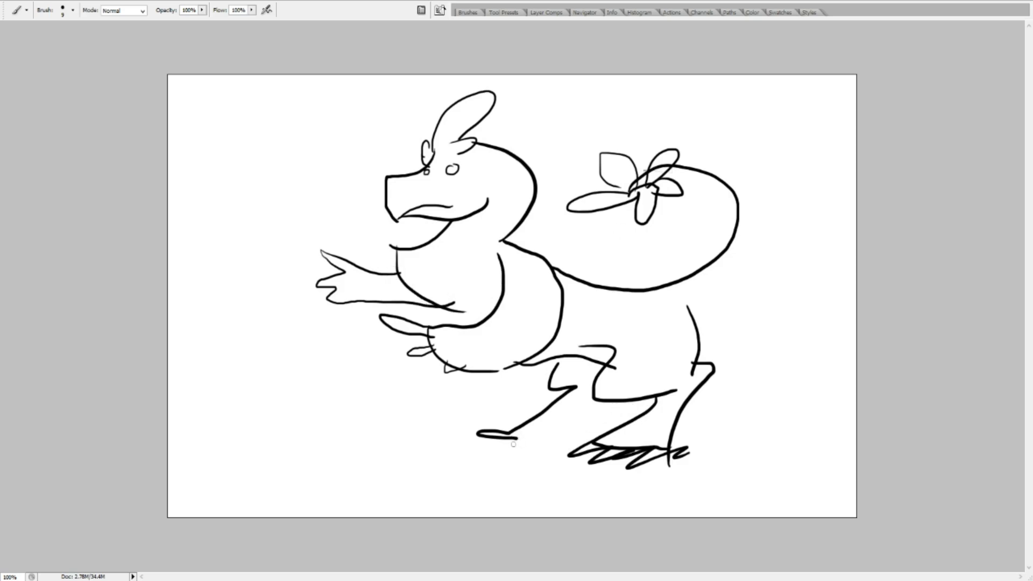
# Close the rear edge of the far leg and add spikes behind the head and small points along the back
pyautogui.moveTo(535, 432); pyautogui.dragTo(650, 371)
pyautogui.hotkey('ctrl', 'alt', 'z')
pyautogui.moveTo(514, 433); pyautogui.dragTo(614, 393)
pyautogui.moveTo(494, 156)
pyautogui.mouseDown()
pyautogui.moveTo(521, 181)
pyautogui.moveTo(526, 211)
pyautogui.mouseUp()
pyautogui.moveTo(515, 254)
pyautogui.mouseDown()
pyautogui.moveTo(540, 248)
pyautogui.moveTo(531, 263)
pyautogui.moveTo(602, 302)
pyautogui.moveTo(675, 290)
pyautogui.moveTo(711, 253)
pyautogui.moveTo(730, 264)
pyautogui.mouseUp()
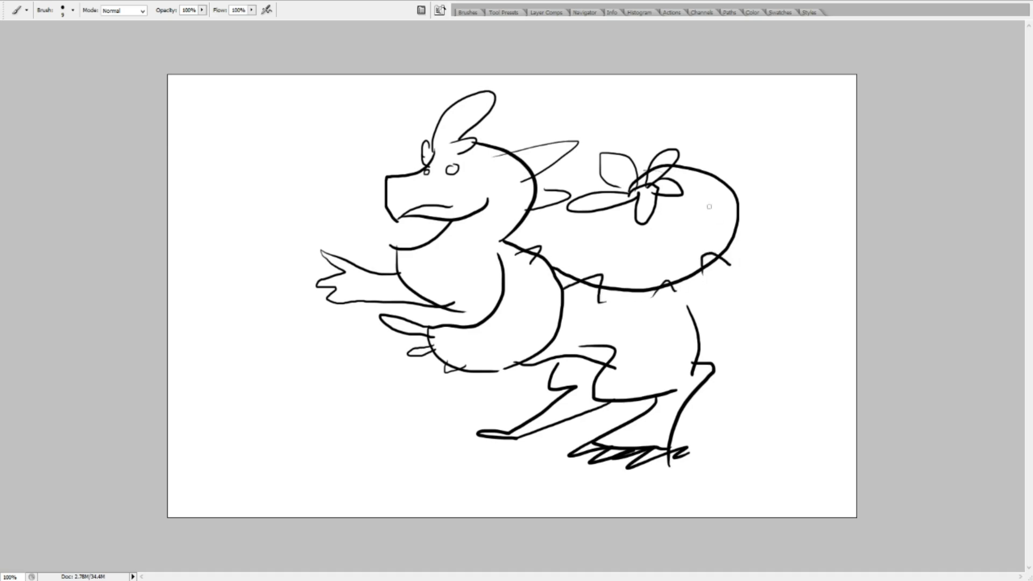
# Draw the tail's outer curve from the petals around to the hindquarters and add small marks inside the curve
pyautogui.moveTo(630, 186)
pyautogui.mouseDown()
pyautogui.moveTo(713, 145)
pyautogui.moveTo(747, 258)
pyautogui.moveTo(666, 312)
pyautogui.mouseUp()
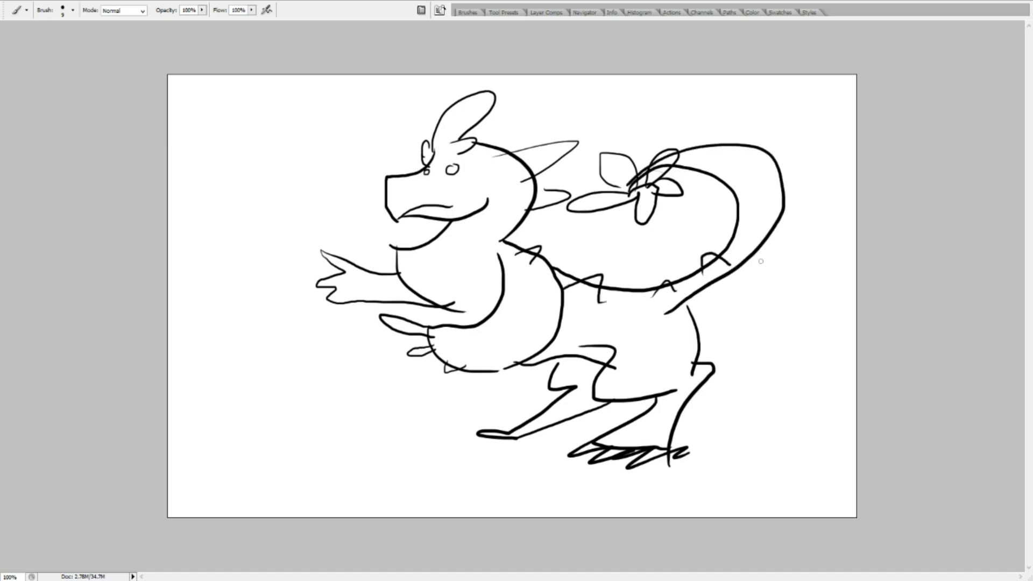
pyautogui.hotkey('ctrl', 'z')
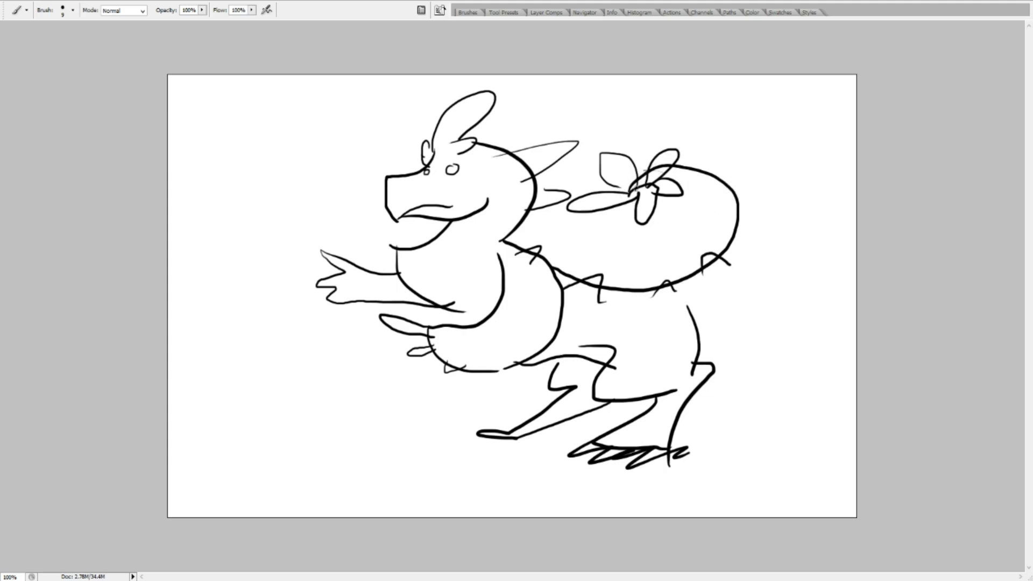
pyautogui.moveTo(652, 165)
pyautogui.mouseDown()
pyautogui.moveTo(752, 275)
pyautogui.moveTo(679, 318)
pyautogui.mouseUp()
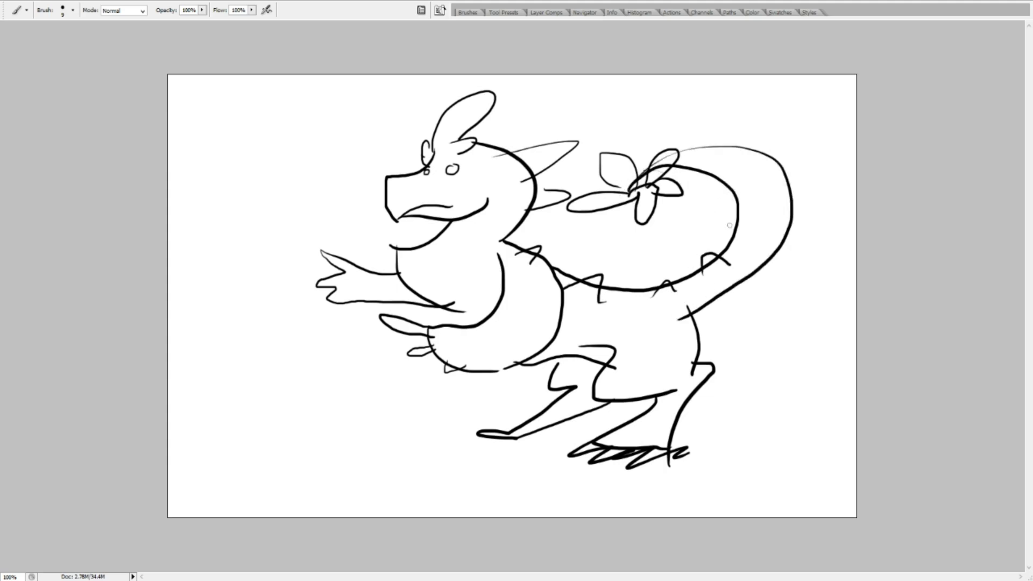
pyautogui.moveTo(745, 232); pyautogui.dragTo(759, 207)
pyautogui.moveTo(723, 189); pyautogui.dragTo(760, 185)
pyautogui.click(770, 183)
# Letter the word "DANCE" on a slant beside the creature's head and underline it
pyautogui.moveTo(185, 160)
pyautogui.mouseDown()
pyautogui.moveTo(226, 189)
pyautogui.moveTo(235, 176)
pyautogui.mouseUp()
pyautogui.moveTo(236, 176); pyautogui.dragTo(300, 161)
pyautogui.moveTo(305, 134)
pyautogui.mouseDown()
pyautogui.moveTo(310, 152)
pyautogui.moveTo(340, 145)
pyautogui.mouseUp()
pyautogui.moveTo(329, 122); pyautogui.dragTo(325, 131)
pyautogui.moveTo(358, 110)
pyautogui.mouseDown()
pyautogui.moveTo(344, 117)
pyautogui.moveTo(380, 129)
pyautogui.mouseUp()
pyautogui.moveTo(386, 119); pyautogui.dragTo(410, 121)
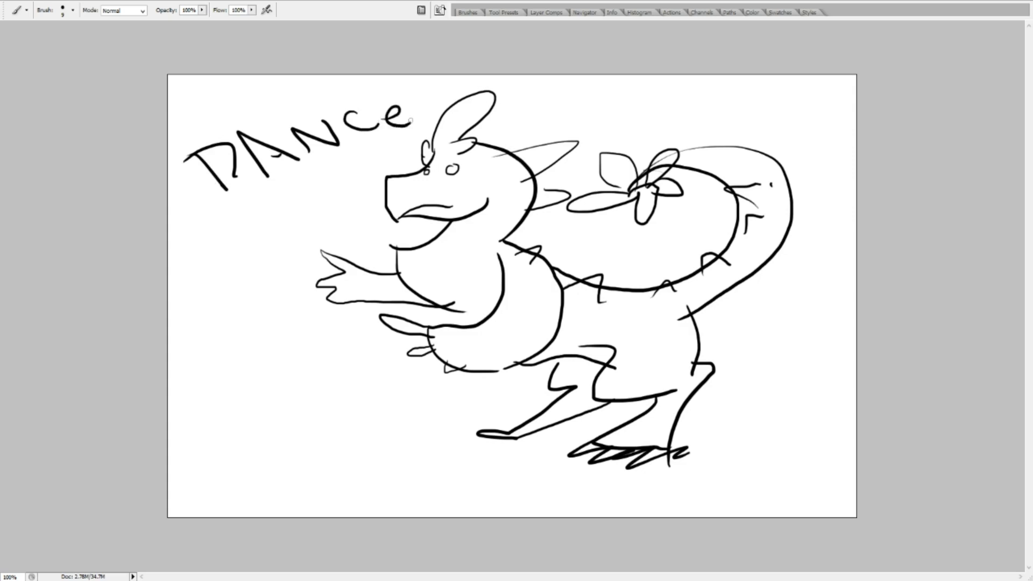
pyautogui.moveTo(264, 200); pyautogui.dragTo(376, 147)
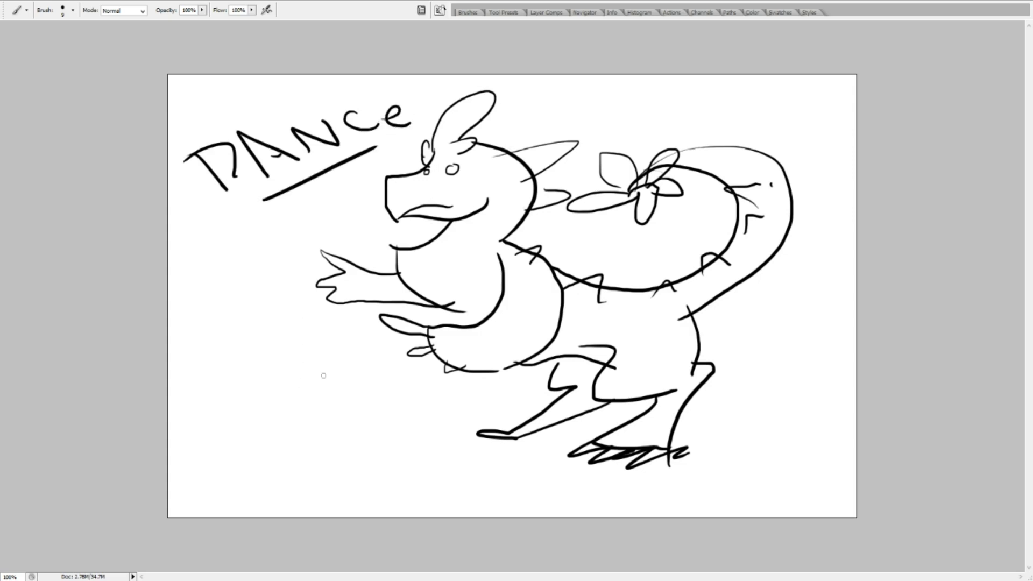
# Draw a small tumbling figure with round feet and eyes below the creature's arm, and letter a scream beside it
pyautogui.moveTo(317, 369)
pyautogui.mouseDown()
pyautogui.moveTo(331, 376)
pyautogui.moveTo(317, 368)
pyautogui.mouseUp()
pyautogui.moveTo(294, 429); pyautogui.dragTo(311, 427)
pyautogui.moveTo(379, 402); pyautogui.dragTo(309, 430)
pyautogui.moveTo(335, 390); pyautogui.dragTo(384, 399)
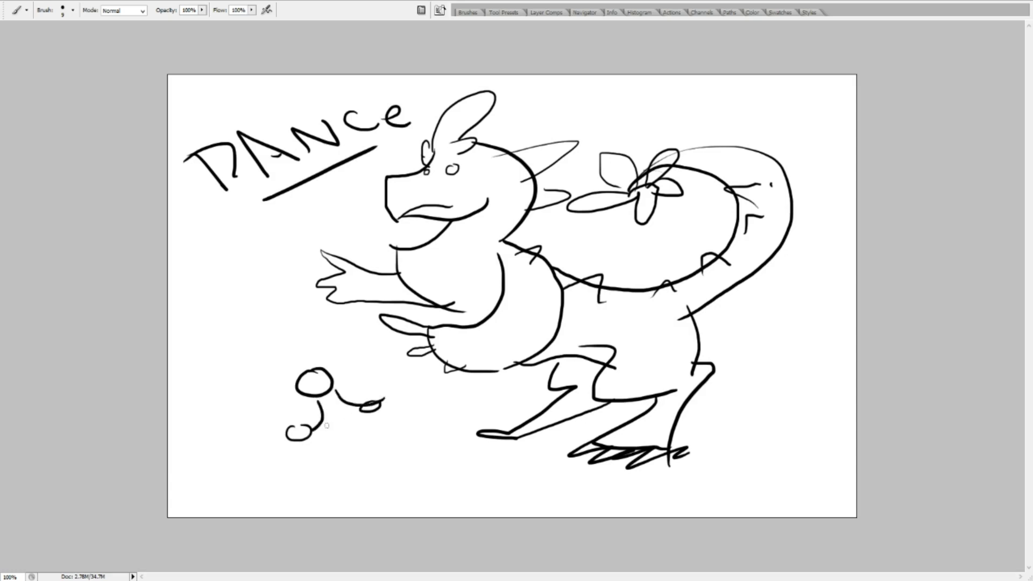
pyautogui.moveTo(305, 441)
pyautogui.mouseDown()
pyautogui.moveTo(356, 420)
pyautogui.moveTo(320, 467)
pyautogui.mouseUp()
pyautogui.moveTo(362, 415); pyautogui.dragTo(403, 423)
pyautogui.moveTo(325, 476)
pyautogui.mouseDown()
pyautogui.moveTo(412, 427)
pyautogui.moveTo(356, 484)
pyautogui.moveTo(417, 434)
pyautogui.mouseUp()
pyautogui.moveTo(366, 491)
pyautogui.mouseDown()
pyautogui.moveTo(357, 503)
pyautogui.moveTo(429, 466)
pyautogui.moveTo(382, 442)
pyautogui.moveTo(399, 444)
pyautogui.mouseUp()
pyautogui.moveTo(362, 472)
pyautogui.mouseDown()
pyautogui.moveTo(350, 469)
pyautogui.moveTo(359, 466)
pyautogui.mouseUp()
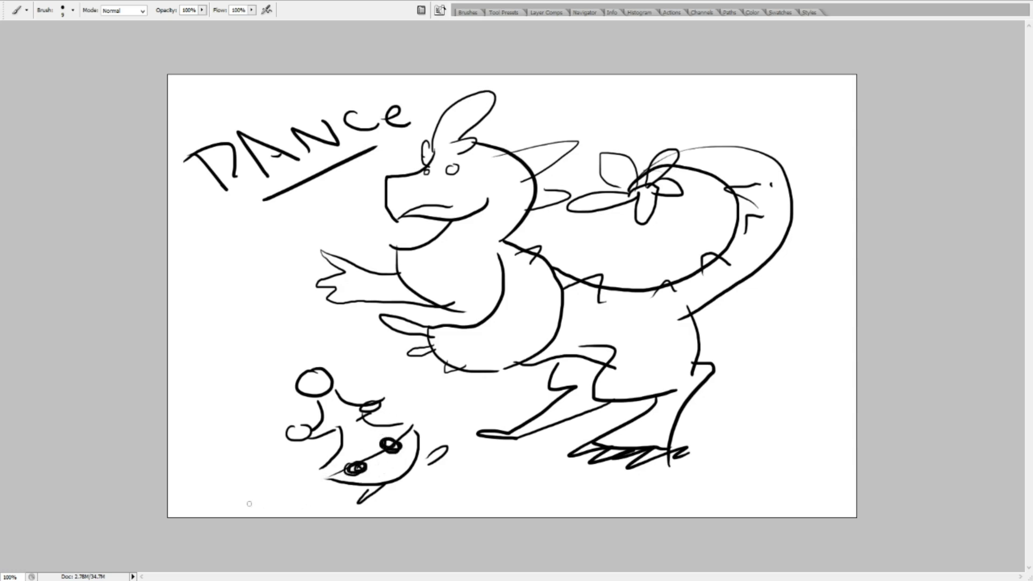
pyautogui.moveTo(256, 497)
pyautogui.mouseDown()
pyautogui.moveTo(244, 487)
pyautogui.moveTo(240, 497)
pyautogui.mouseUp()
pyautogui.moveTo(246, 491)
pyautogui.mouseDown()
pyautogui.moveTo(263, 494)
pyautogui.moveTo(344, 448)
pyautogui.mouseUp()
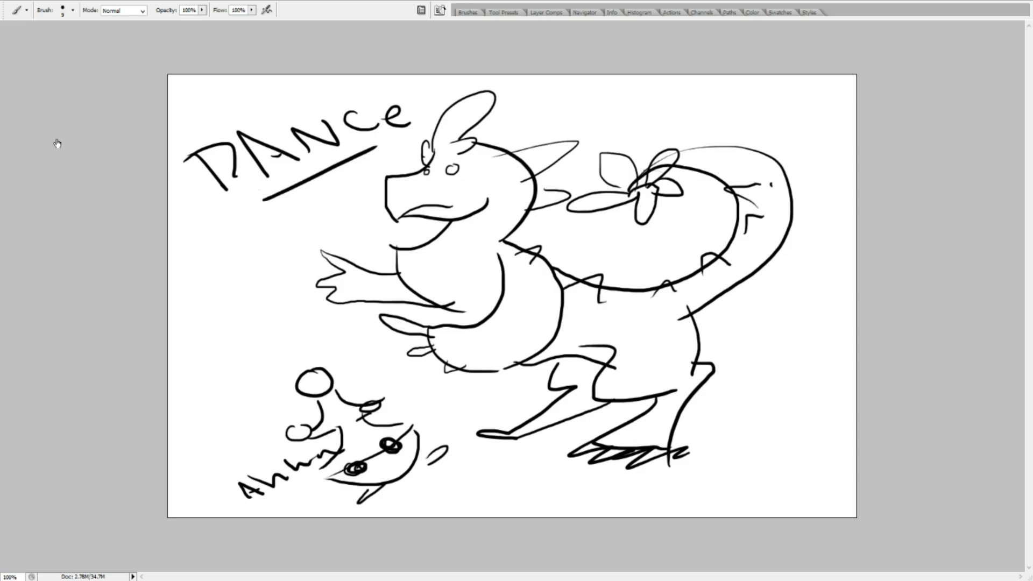
# Clear the creature drawing and sketch a wide oval with thick, overlapping strokes in the middle of the canvas
pyautogui.press('Delete')
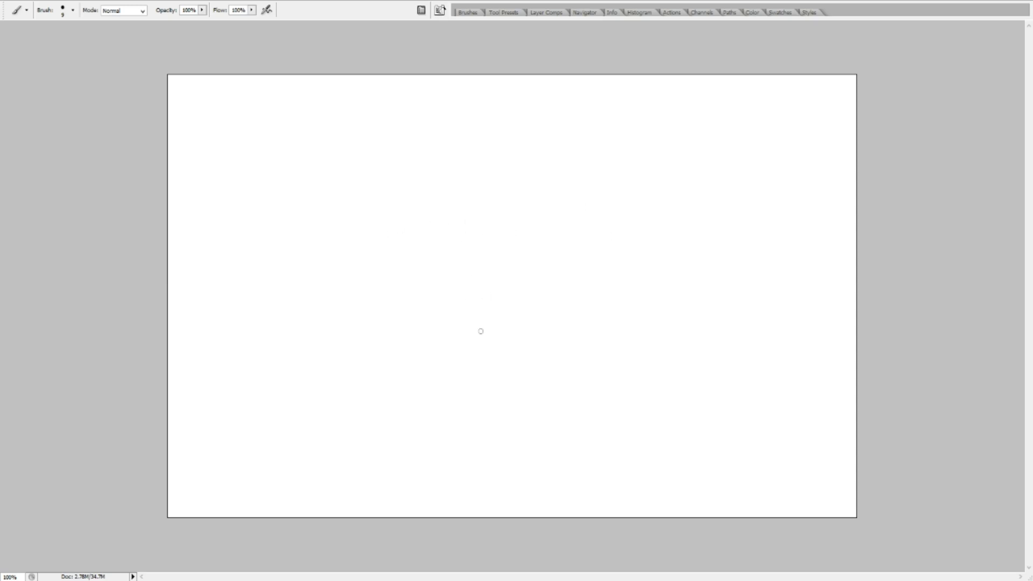
pyautogui.moveTo(484, 337); pyautogui.dragTo(426, 272)
pyautogui.moveTo(457, 322); pyautogui.dragTo(468, 233)
pyautogui.moveTo(435, 276)
pyautogui.mouseDown()
pyautogui.moveTo(512, 234)
pyautogui.moveTo(547, 242)
pyautogui.mouseUp()
pyautogui.moveTo(462, 233); pyautogui.dragTo(582, 245)
pyautogui.moveTo(437, 291)
pyautogui.mouseDown()
pyautogui.moveTo(549, 312)
pyautogui.moveTo(576, 295)
pyautogui.mouseUp()
pyautogui.moveTo(556, 336)
pyautogui.mouseDown()
pyautogui.moveTo(591, 293)
pyautogui.moveTo(566, 229)
pyautogui.moveTo(572, 313)
pyautogui.mouseUp()
pyautogui.moveTo(428, 298)
pyautogui.mouseDown()
pyautogui.moveTo(519, 344)
pyautogui.moveTo(586, 330)
pyautogui.moveTo(599, 292)
pyautogui.moveTo(590, 294)
pyautogui.moveTo(572, 228)
pyautogui.moveTo(592, 258)
pyautogui.mouseUp()
pyautogui.moveTo(480, 348)
pyautogui.mouseDown()
pyautogui.moveTo(455, 340)
pyautogui.moveTo(439, 312)
pyautogui.moveTo(452, 242)
pyautogui.moveTo(478, 342)
pyautogui.moveTo(546, 356)
pyautogui.moveTo(551, 332)
pyautogui.moveTo(468, 333)
pyautogui.moveTo(474, 306)
pyautogui.moveTo(481, 338)
pyautogui.moveTo(551, 330)
pyautogui.moveTo(508, 331)
pyautogui.moveTo(433, 280)
pyautogui.moveTo(542, 296)
pyautogui.moveTo(573, 319)
pyautogui.moveTo(528, 346)
pyautogui.moveTo(438, 315)
pyautogui.moveTo(461, 236)
pyautogui.mouseUp()
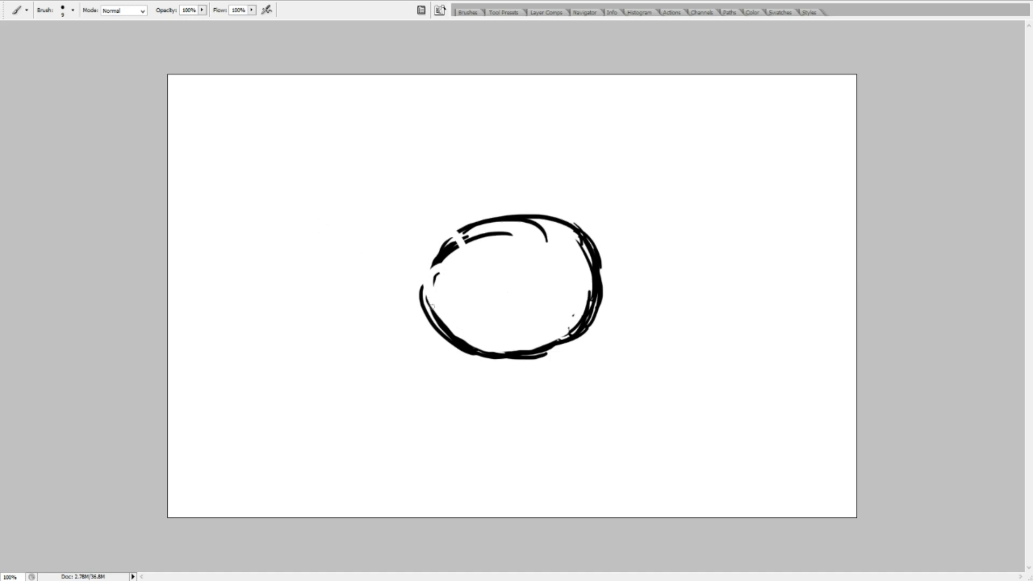
pyautogui.moveTo(431, 306)
pyautogui.mouseDown()
pyautogui.moveTo(426, 269)
pyautogui.moveTo(452, 237)
pyautogui.moveTo(467, 237)
pyautogui.moveTo(437, 248)
pyautogui.mouseUp()
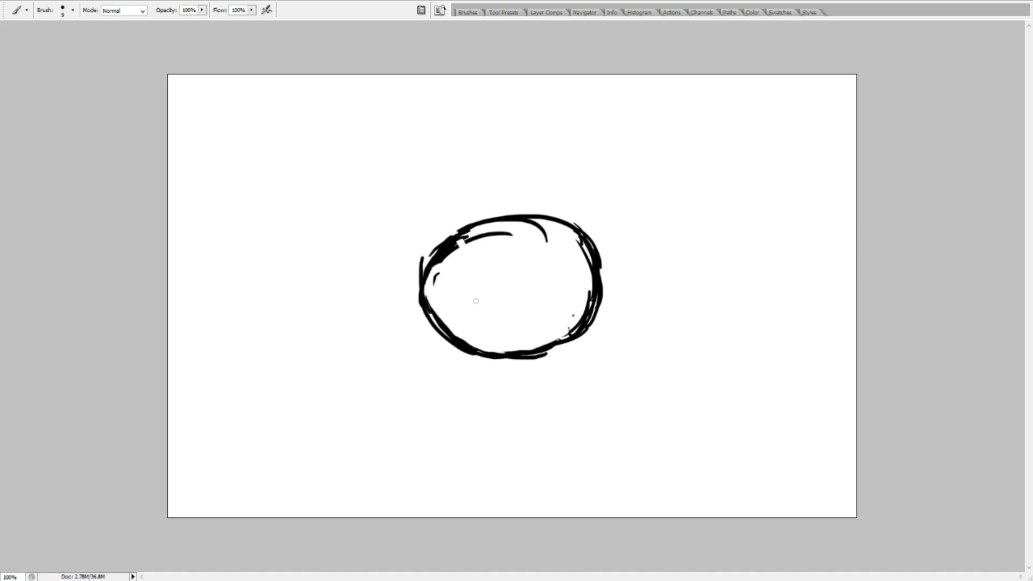
# Add curved vertical ribs across the oval, bending outward toward its sides
pyautogui.moveTo(452, 328)
pyautogui.mouseDown()
pyautogui.moveTo(443, 263)
pyautogui.moveTo(454, 337)
pyautogui.moveTo(450, 250)
pyautogui.mouseUp()
pyautogui.moveTo(483, 348)
pyautogui.mouseDown()
pyautogui.moveTo(476, 259)
pyautogui.moveTo(476, 337)
pyautogui.moveTo(473, 296)
pyautogui.moveTo(487, 226)
pyautogui.mouseUp()
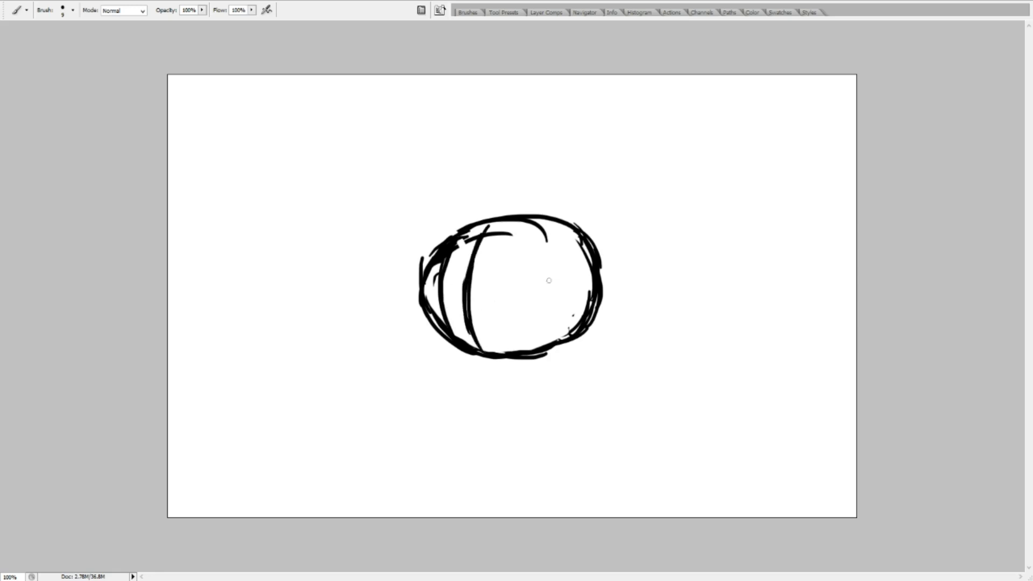
pyautogui.moveTo(524, 352); pyautogui.dragTo(530, 277)
pyautogui.moveTo(526, 242); pyautogui.dragTo(518, 343)
pyautogui.moveTo(506, 225)
pyautogui.mouseDown()
pyautogui.moveTo(517, 350)
pyautogui.moveTo(529, 317)
pyautogui.mouseUp()
pyautogui.moveTo(530, 263); pyautogui.dragTo(525, 356)
pyautogui.moveTo(510, 222); pyautogui.dragTo(562, 339)
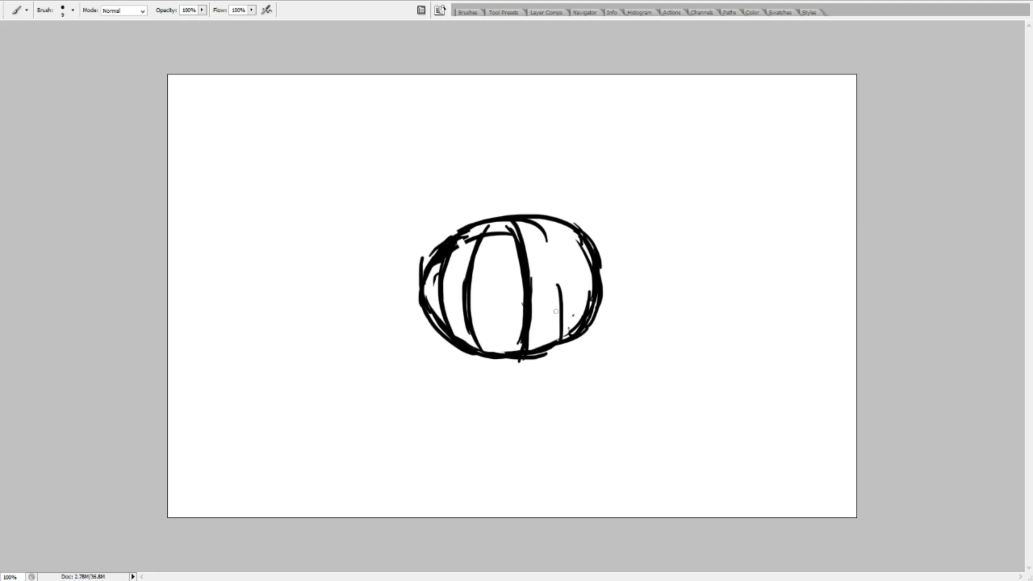
pyautogui.moveTo(559, 262)
pyautogui.mouseDown()
pyautogui.moveTo(561, 347)
pyautogui.moveTo(554, 229)
pyautogui.moveTo(562, 284)
pyautogui.mouseUp()
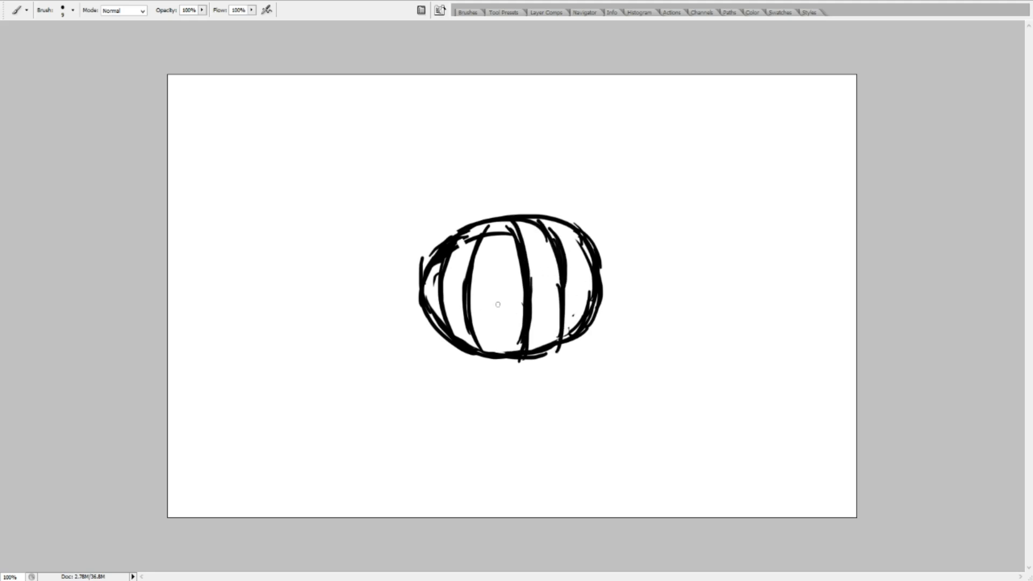
# Draw a stitched mouth and two thick-rimmed oval eyes on the ribbed shape, leaving the eye centres white
pyautogui.moveTo(461, 315)
pyautogui.mouseDown()
pyautogui.moveTo(520, 320)
pyautogui.moveTo(481, 310)
pyautogui.moveTo(501, 330)
pyautogui.mouseUp()
pyautogui.moveTo(511, 308); pyautogui.dragTo(511, 328)
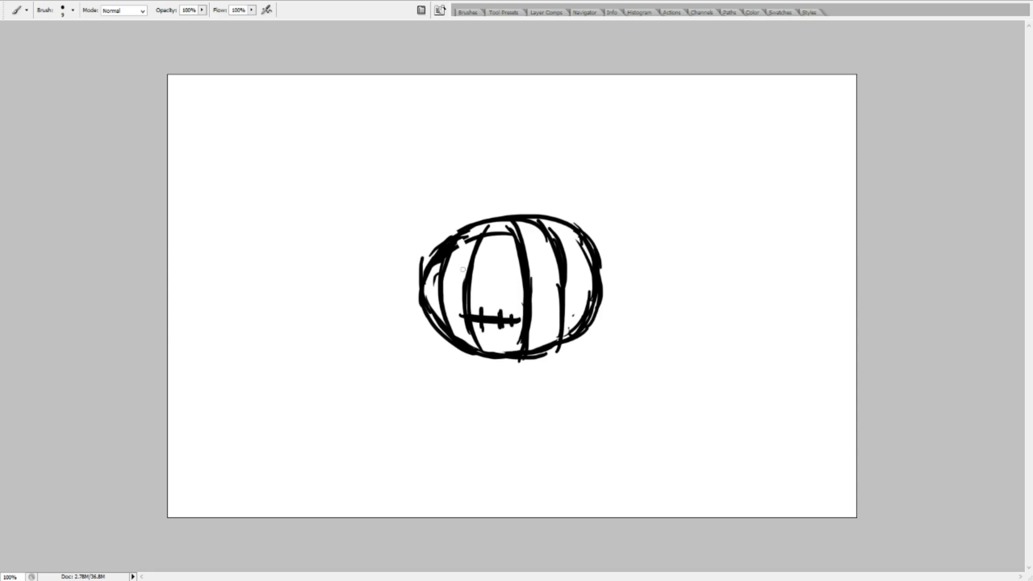
pyautogui.moveTo(462, 269); pyautogui.dragTo(465, 299)
pyautogui.moveTo(518, 261)
pyautogui.mouseDown()
pyautogui.moveTo(517, 282)
pyautogui.moveTo(533, 268)
pyautogui.moveTo(522, 259)
pyautogui.moveTo(535, 282)
pyautogui.mouseUp()
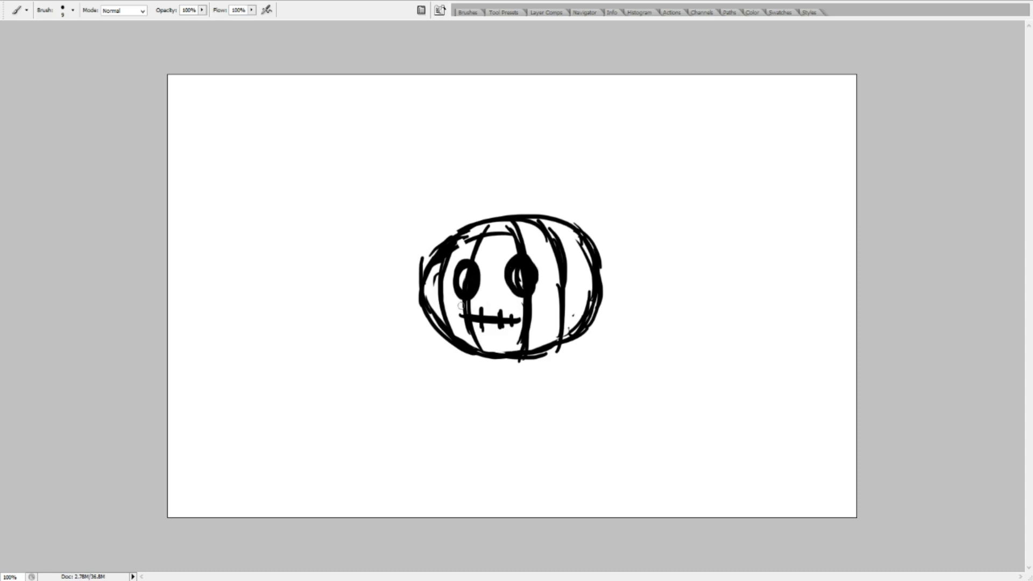
pyautogui.moveTo(463, 273); pyautogui.dragTo(463, 287)
pyautogui.moveTo(523, 272)
pyautogui.mouseDown()
pyautogui.moveTo(524, 288)
pyautogui.moveTo(526, 273)
pyautogui.moveTo(517, 267)
pyautogui.moveTo(513, 277)
pyautogui.moveTo(526, 278)
pyautogui.moveTo(521, 286)
pyautogui.mouseUp()
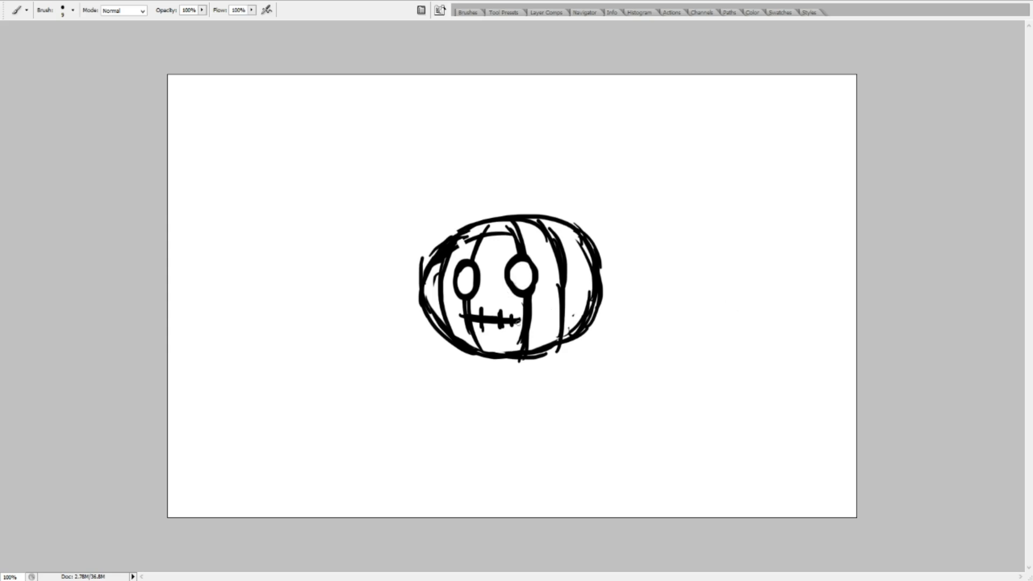
pyautogui.moveTo(516, 329); pyautogui.dragTo(514, 310)
# Add solid black blocks above and below the ribbed face as cap and base, removing the curved shape sketched over the cap
pyautogui.moveTo(480, 218)
pyautogui.mouseDown()
pyautogui.moveTo(478, 208)
pyautogui.moveTo(542, 207)
pyautogui.mouseUp()
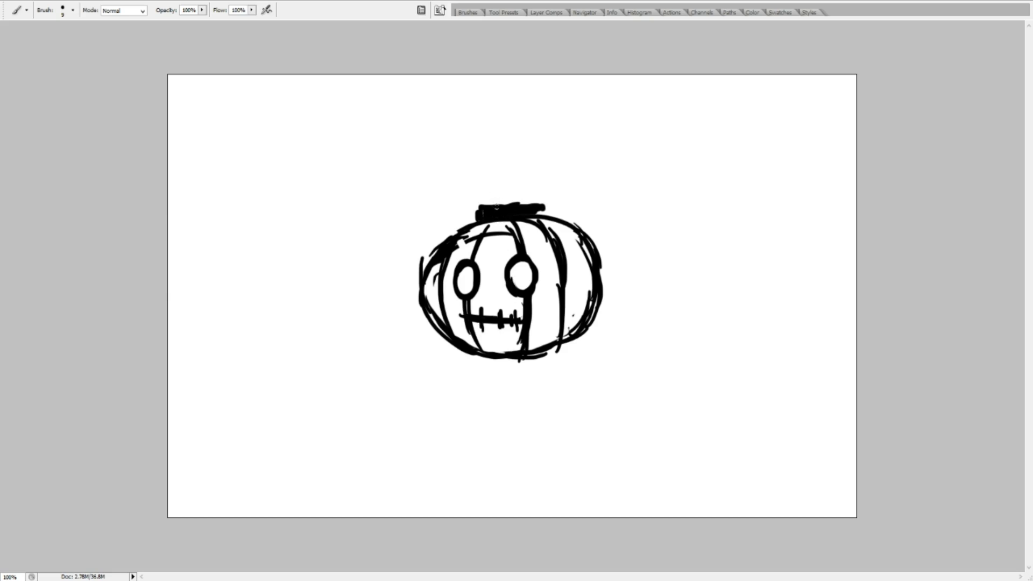
pyautogui.moveTo(496, 206)
pyautogui.mouseDown()
pyautogui.moveTo(503, 148)
pyautogui.moveTo(538, 171)
pyautogui.moveTo(542, 205)
pyautogui.mouseUp()
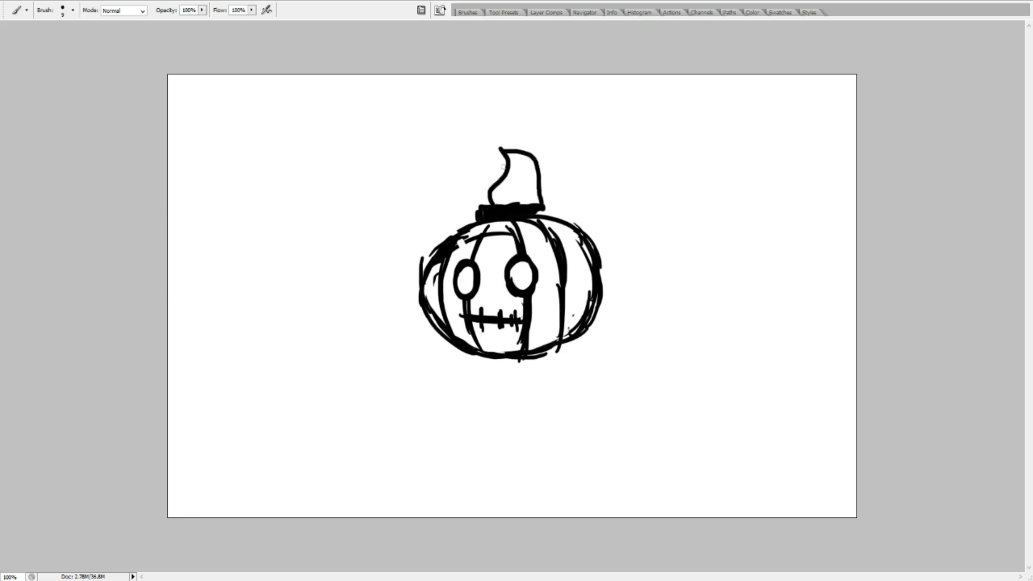
pyautogui.hotkey('ctrl', 'z')
pyautogui.hotkey('ctrl', 'z')
pyautogui.hotkey('ctrl', 'z')
pyautogui.moveTo(472, 178)
pyautogui.mouseDown()
pyautogui.moveTo(532, 197)
pyautogui.moveTo(487, 200)
pyautogui.moveTo(548, 206)
pyautogui.mouseUp()
pyautogui.moveTo(513, 163)
pyautogui.mouseDown()
pyautogui.moveTo(477, 197)
pyautogui.moveTo(544, 145)
pyautogui.moveTo(454, 183)
pyautogui.moveTo(519, 133)
pyautogui.moveTo(494, 165)
pyautogui.mouseUp()
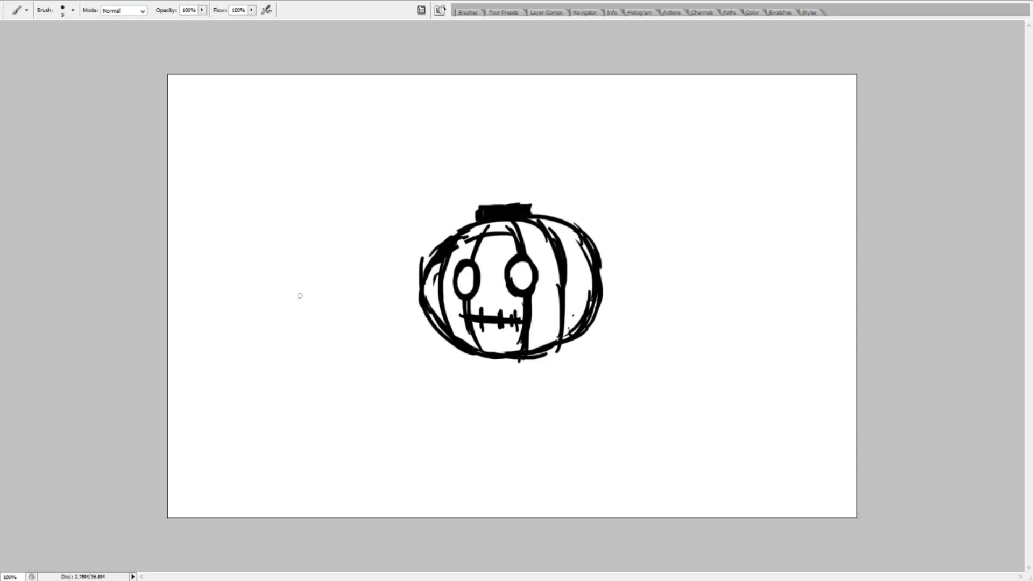
pyautogui.moveTo(480, 355)
pyautogui.mouseDown()
pyautogui.moveTo(487, 370)
pyautogui.moveTo(472, 366)
pyautogui.moveTo(476, 356)
pyautogui.moveTo(473, 368)
pyautogui.moveTo(525, 363)
pyautogui.moveTo(487, 362)
pyautogui.moveTo(516, 362)
pyautogui.mouseUp()
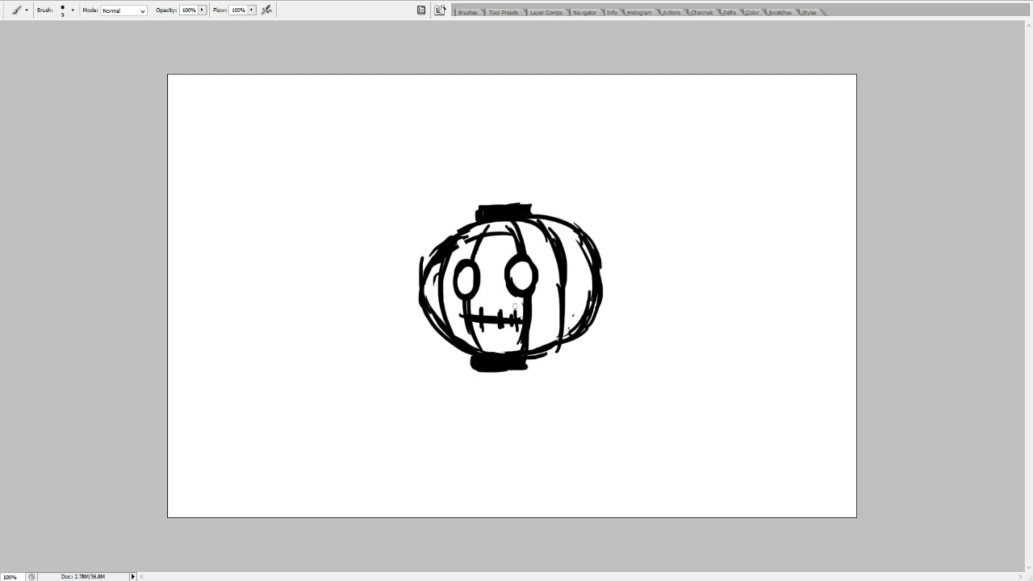
# Draw a tall wavy flame rising from the black cap, built from two curving lines that lean together at the tip
pyautogui.moveTo(440, 273)
pyautogui.mouseDown()
pyautogui.moveTo(431, 275)
pyautogui.moveTo(473, 226)
pyautogui.moveTo(511, 217)
pyautogui.mouseUp()
pyautogui.moveTo(491, 204)
pyautogui.mouseDown()
pyautogui.moveTo(503, 167)
pyautogui.moveTo(483, 140)
pyautogui.moveTo(500, 123)
pyautogui.moveTo(525, 182)
pyautogui.moveTo(514, 114)
pyautogui.mouseUp()
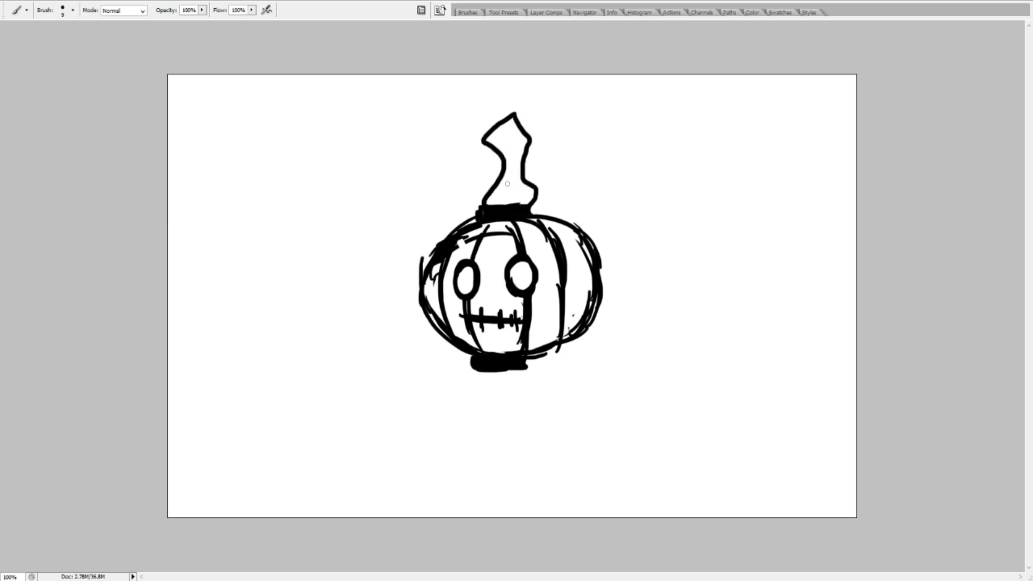
pyautogui.hotkey('ctrl', 'z')
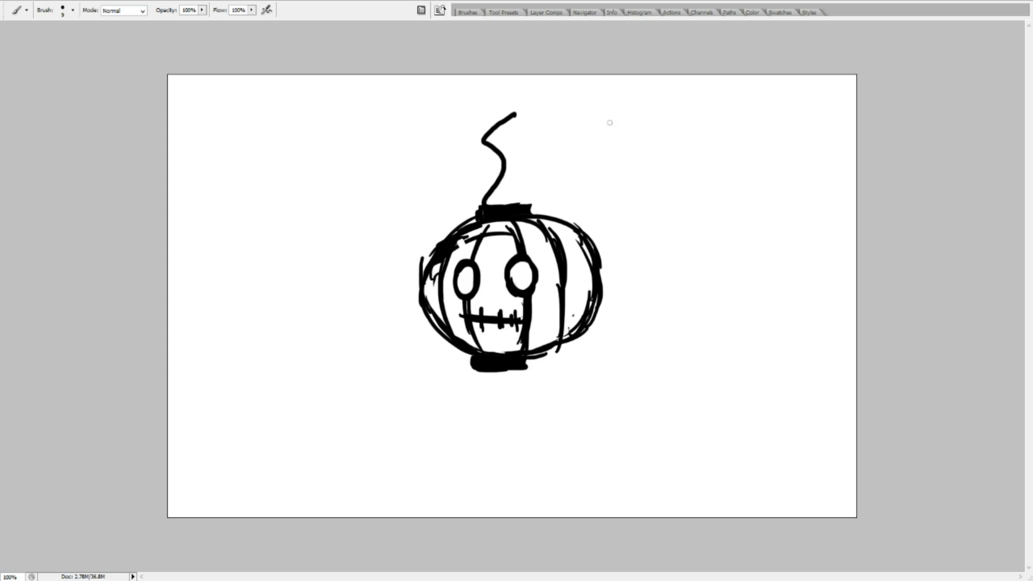
pyautogui.moveTo(517, 208)
pyautogui.mouseDown()
pyautogui.moveTo(535, 195)
pyautogui.moveTo(515, 156)
pyautogui.moveTo(532, 105)
pyautogui.mouseUp()
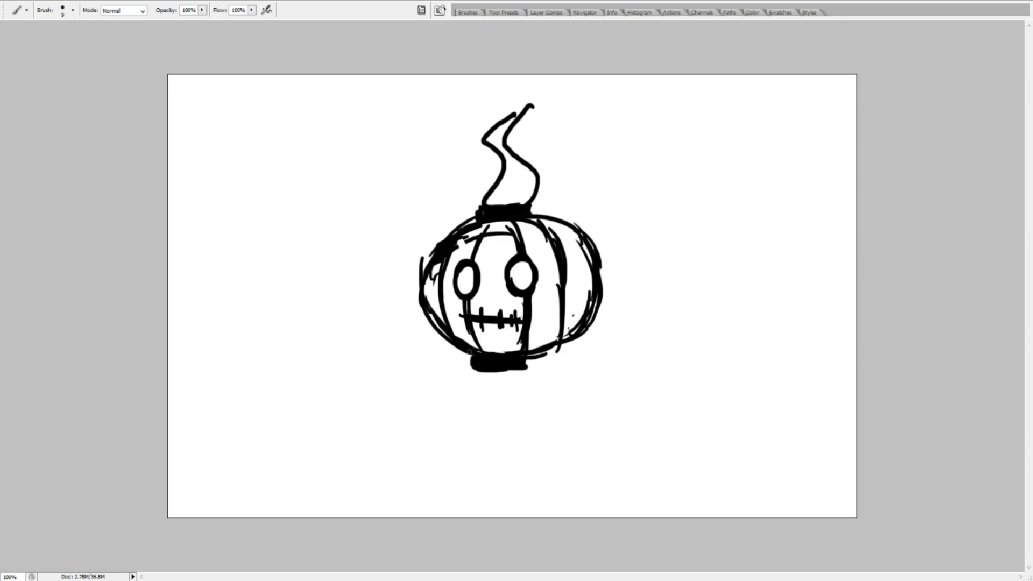
# Draw two long arms curving outward and upward from the base, one on each side of the ribbed head
pyautogui.moveTo(470, 352)
pyautogui.mouseDown()
pyautogui.moveTo(441, 361)
pyautogui.moveTo(417, 237)
pyautogui.mouseUp()
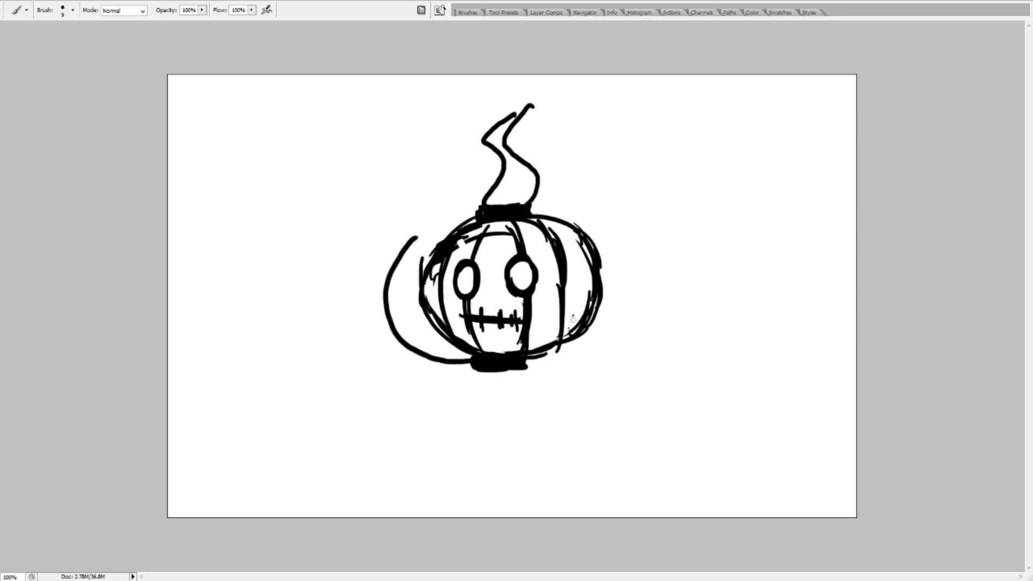
pyautogui.hotkey('ctrl', 'z')
pyautogui.moveTo(471, 358); pyautogui.dragTo(429, 181)
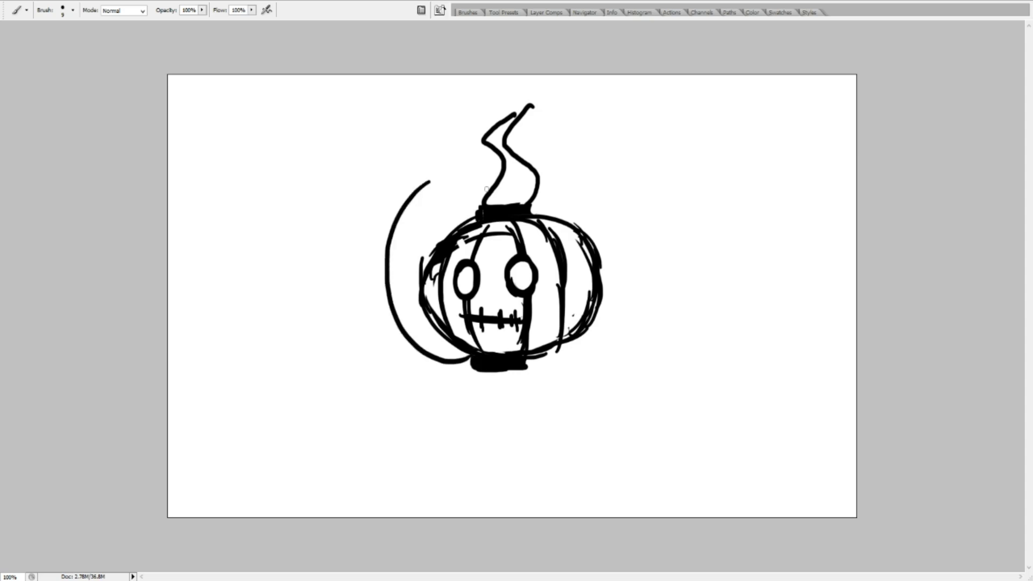
pyautogui.hotkey('ctrl', 'z')
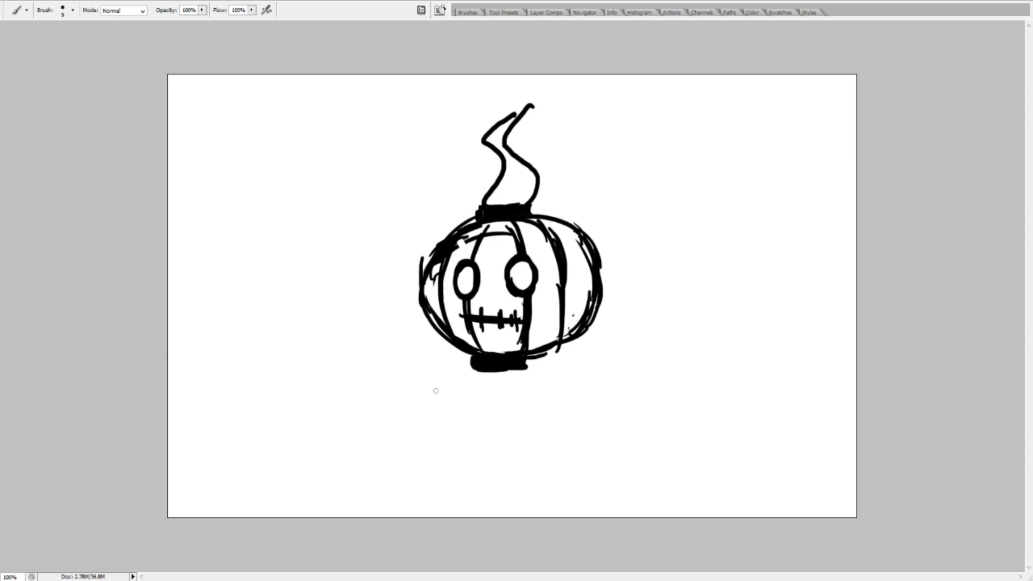
pyautogui.moveTo(475, 360); pyautogui.dragTo(384, 211)
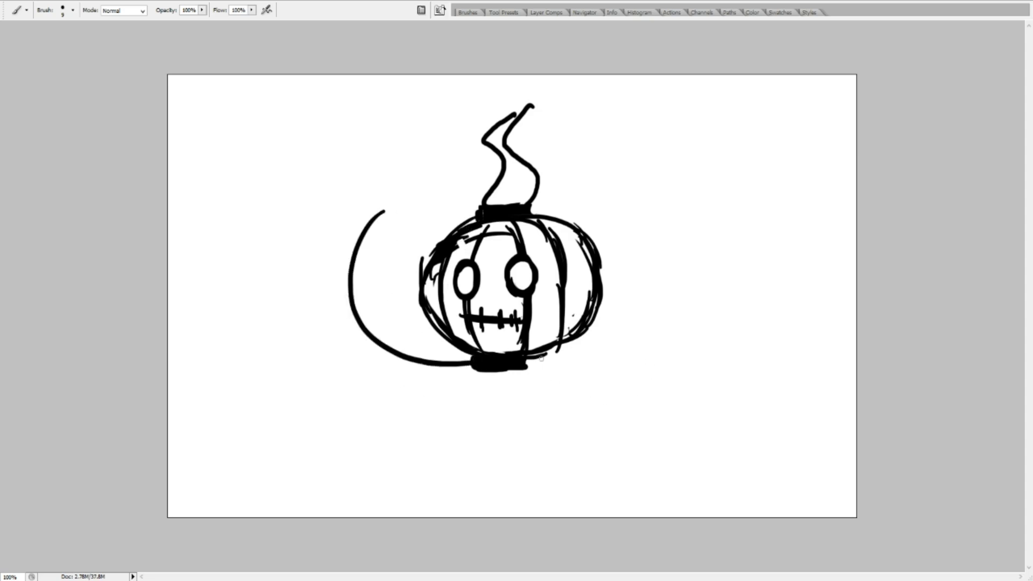
pyautogui.moveTo(540, 358); pyautogui.dragTo(679, 228)
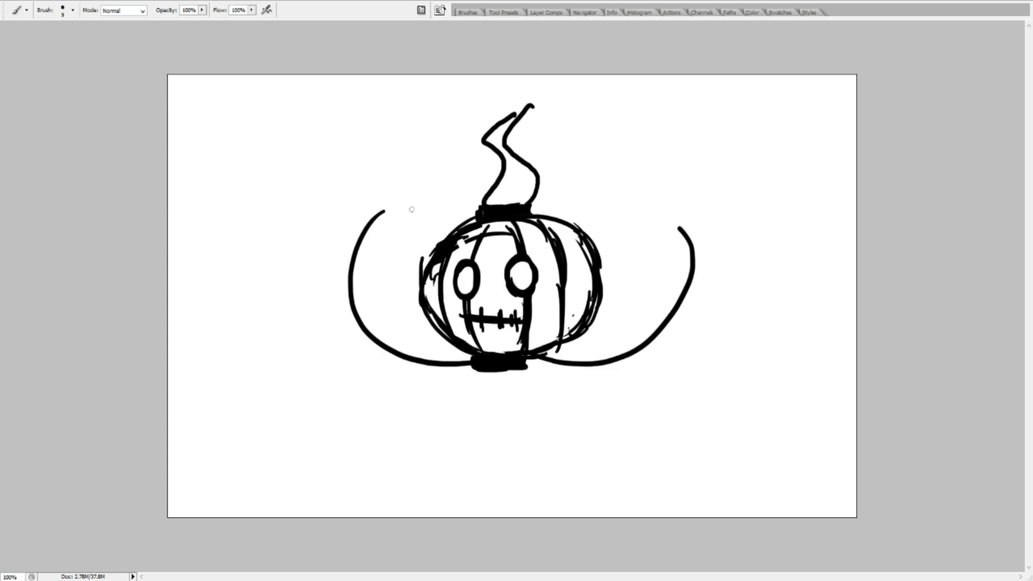
# Thicken and widen the solid black cap and base of the ribbed head
pyautogui.moveTo(525, 365)
pyautogui.mouseDown()
pyautogui.moveTo(481, 371)
pyautogui.moveTo(528, 365)
pyautogui.mouseUp()
pyautogui.moveTo(472, 220)
pyautogui.mouseDown()
pyautogui.moveTo(482, 204)
pyautogui.moveTo(533, 204)
pyautogui.moveTo(530, 216)
pyautogui.mouseUp()
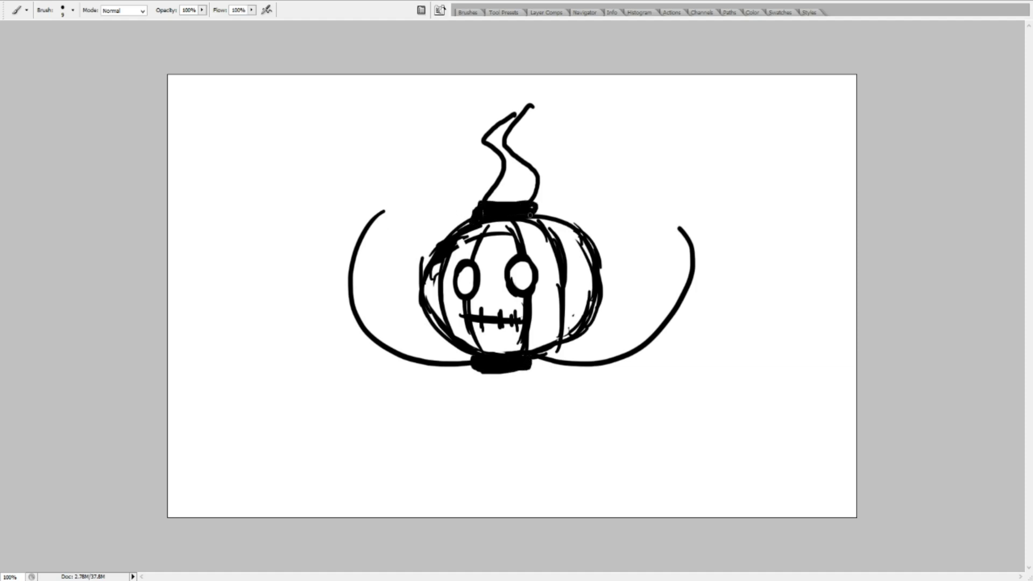
pyautogui.moveTo(534, 362)
pyautogui.mouseDown()
pyautogui.moveTo(496, 369)
pyautogui.moveTo(531, 369)
pyautogui.mouseUp()
# Draw a small round ribbed lantern with a black cap and curved flame at the end of the left arm
pyautogui.moveTo(361, 231)
pyautogui.mouseDown()
pyautogui.moveTo(406, 212)
pyautogui.moveTo(357, 239)
pyautogui.moveTo(359, 204)
pyautogui.mouseUp()
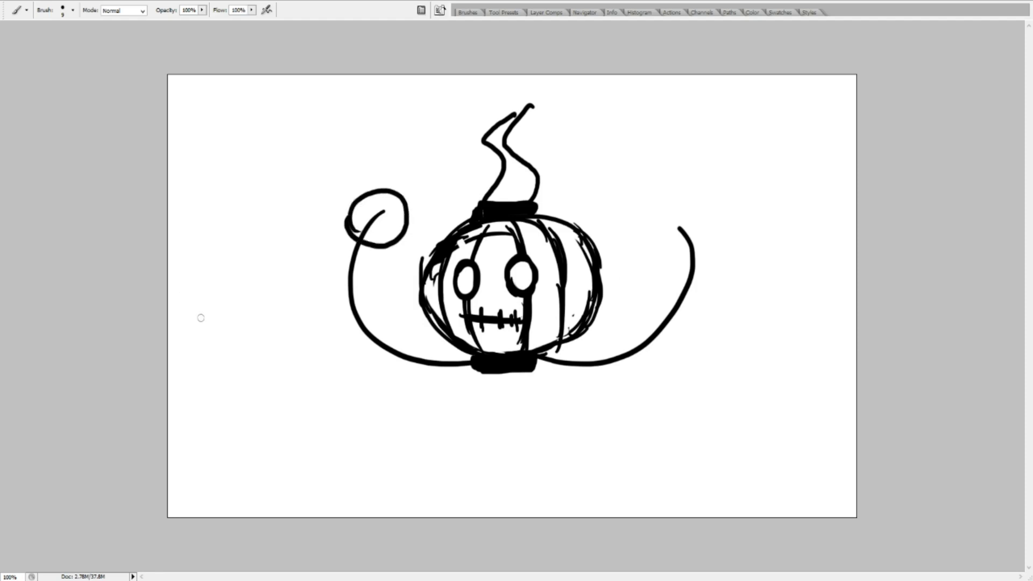
pyautogui.moveTo(388, 222)
pyautogui.mouseDown()
pyautogui.moveTo(359, 230)
pyautogui.moveTo(366, 213)
pyautogui.moveTo(384, 212)
pyautogui.moveTo(371, 235)
pyautogui.mouseUp()
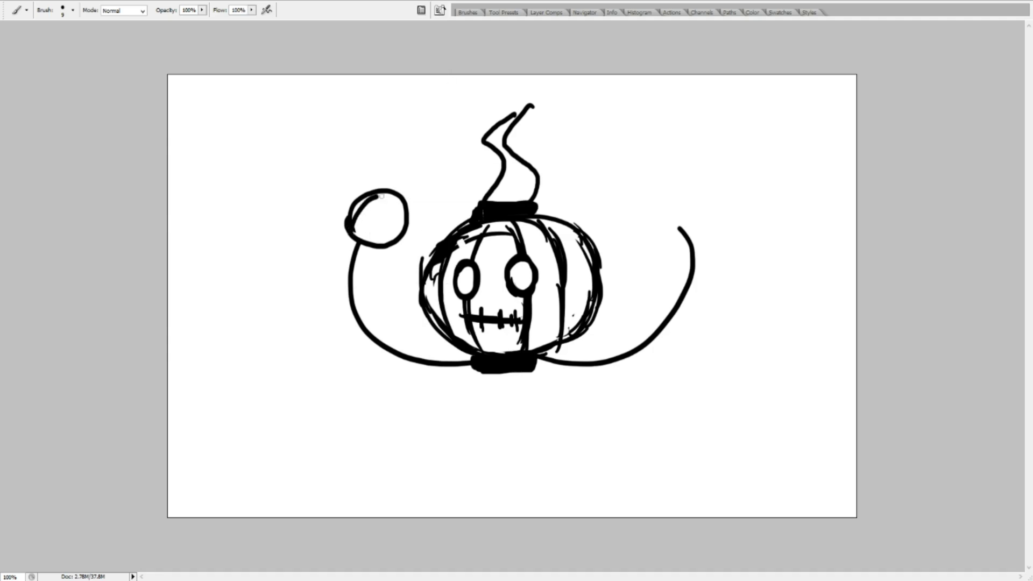
pyautogui.moveTo(352, 234); pyautogui.dragTo(398, 197)
pyautogui.moveTo(360, 243)
pyautogui.mouseDown()
pyautogui.moveTo(409, 200)
pyautogui.moveTo(391, 196)
pyautogui.moveTo(415, 155)
pyautogui.mouseUp()
pyautogui.moveTo(398, 194); pyautogui.dragTo(412, 152)
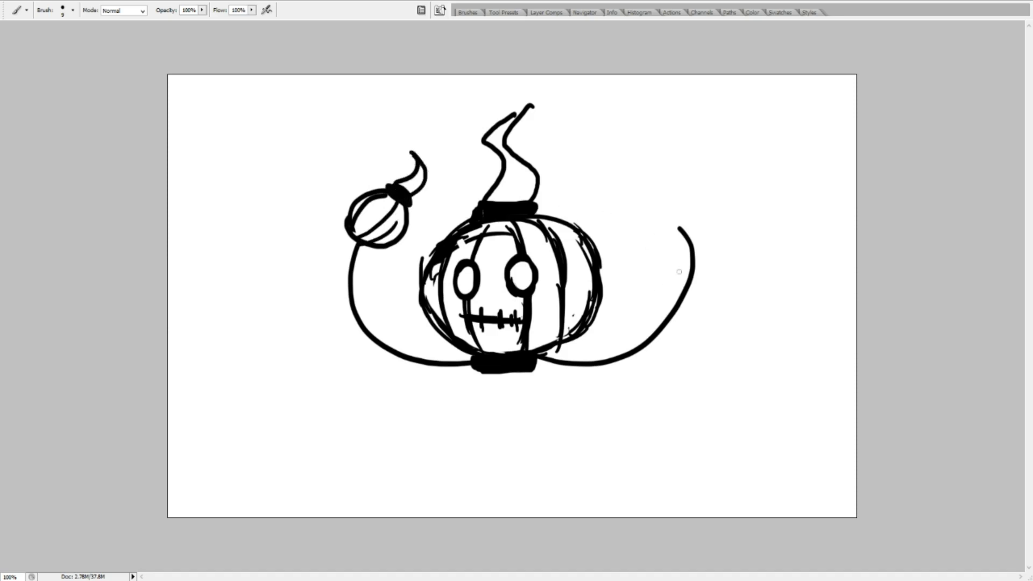
# Draw a matching small ribbed lantern with a black cap and wavy flame at the end of the right arm
pyautogui.moveTo(683, 236)
pyautogui.mouseDown()
pyautogui.moveTo(733, 202)
pyautogui.moveTo(663, 222)
pyautogui.mouseUp()
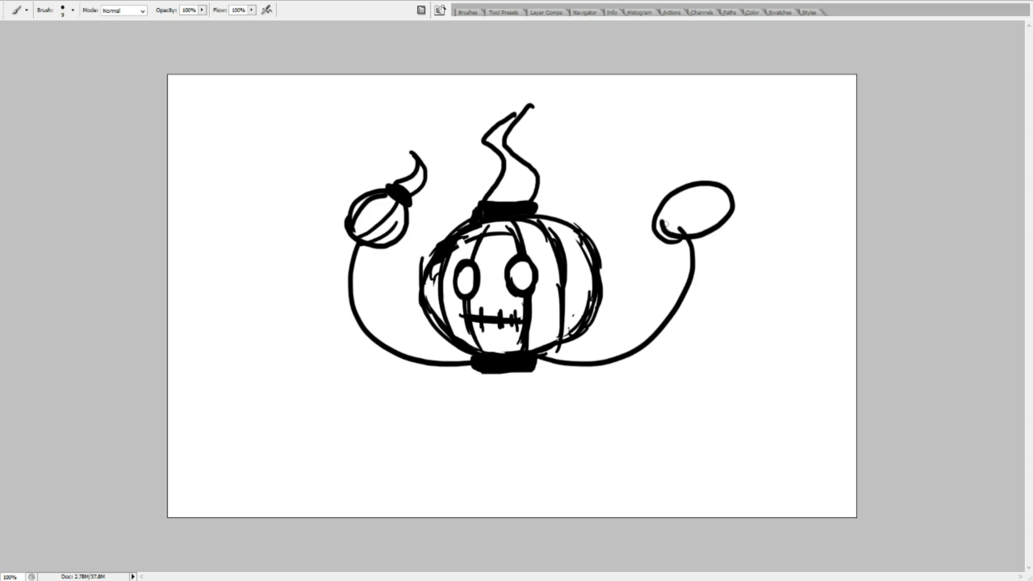
pyautogui.hotkey('ctrl', 'z')
pyautogui.moveTo(680, 228)
pyautogui.mouseDown()
pyautogui.moveTo(643, 212)
pyautogui.moveTo(682, 218)
pyautogui.moveTo(647, 242)
pyautogui.moveTo(642, 219)
pyautogui.moveTo(668, 240)
pyautogui.mouseUp()
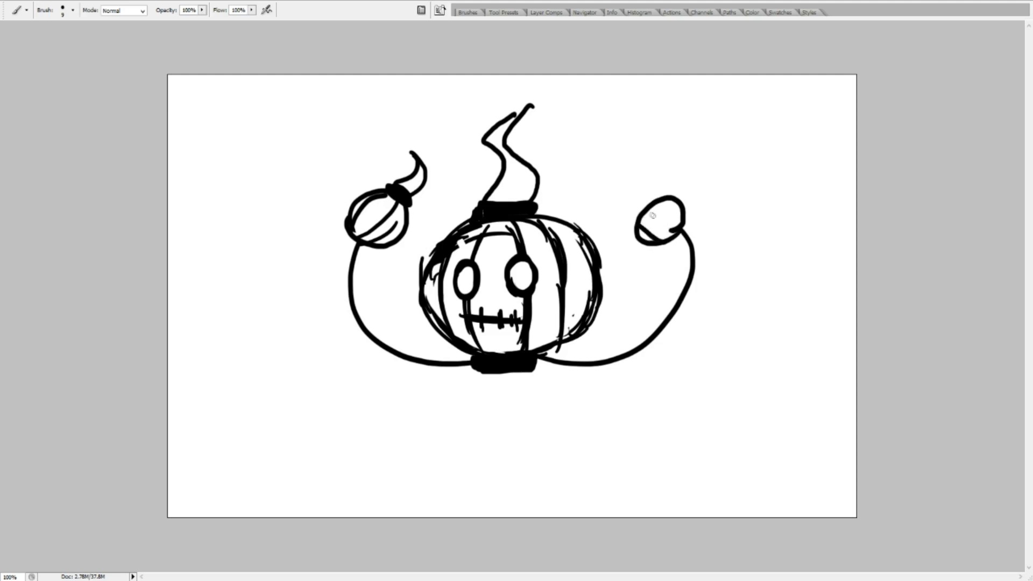
pyautogui.moveTo(653, 205)
pyautogui.mouseDown()
pyautogui.moveTo(673, 208)
pyautogui.moveTo(655, 213)
pyautogui.moveTo(638, 200)
pyautogui.moveTo(635, 211)
pyautogui.moveTo(655, 199)
pyautogui.moveTo(646, 197)
pyautogui.moveTo(638, 214)
pyautogui.moveTo(635, 200)
pyautogui.moveTo(653, 190)
pyautogui.moveTo(641, 209)
pyautogui.moveTo(638, 198)
pyautogui.moveTo(621, 203)
pyautogui.moveTo(629, 148)
pyautogui.mouseUp()
pyautogui.moveTo(648, 189); pyautogui.dragTo(619, 140)
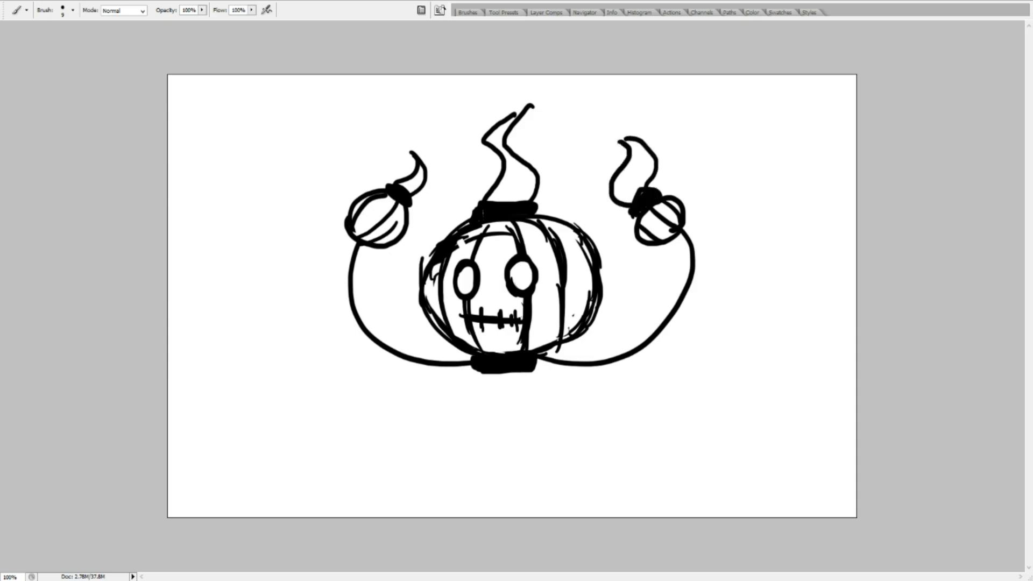
# Add a solid black pointed tip beneath the base, removing the extra curve sketched along the head's left side
pyautogui.moveTo(506, 375)
pyautogui.mouseDown()
pyautogui.moveTo(495, 391)
pyautogui.moveTo(510, 392)
pyautogui.moveTo(513, 379)
pyautogui.moveTo(510, 388)
pyautogui.mouseUp()
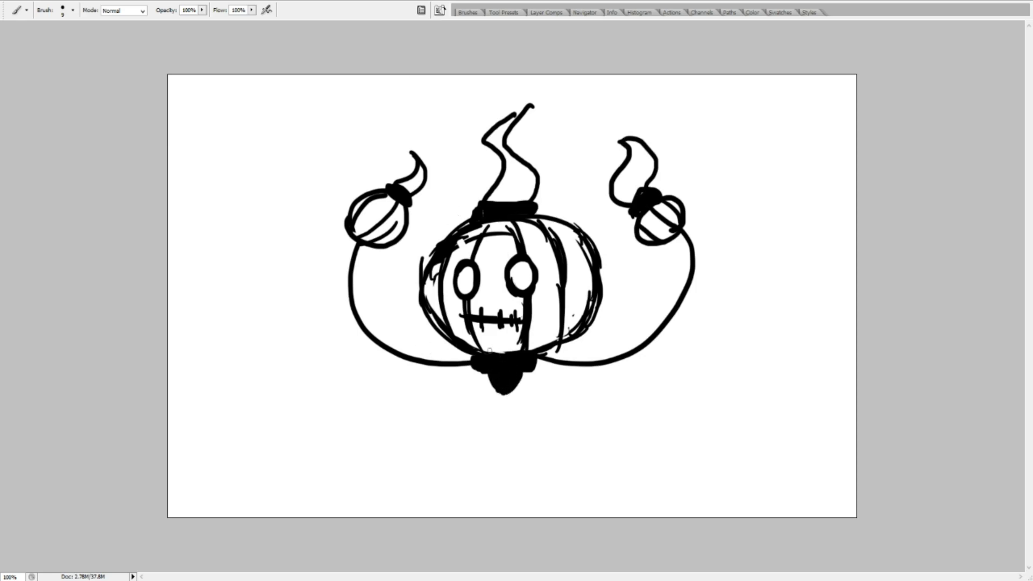
pyautogui.moveTo(480, 352)
pyautogui.mouseDown()
pyautogui.moveTo(448, 353)
pyautogui.moveTo(414, 312)
pyautogui.moveTo(418, 252)
pyautogui.mouseUp()
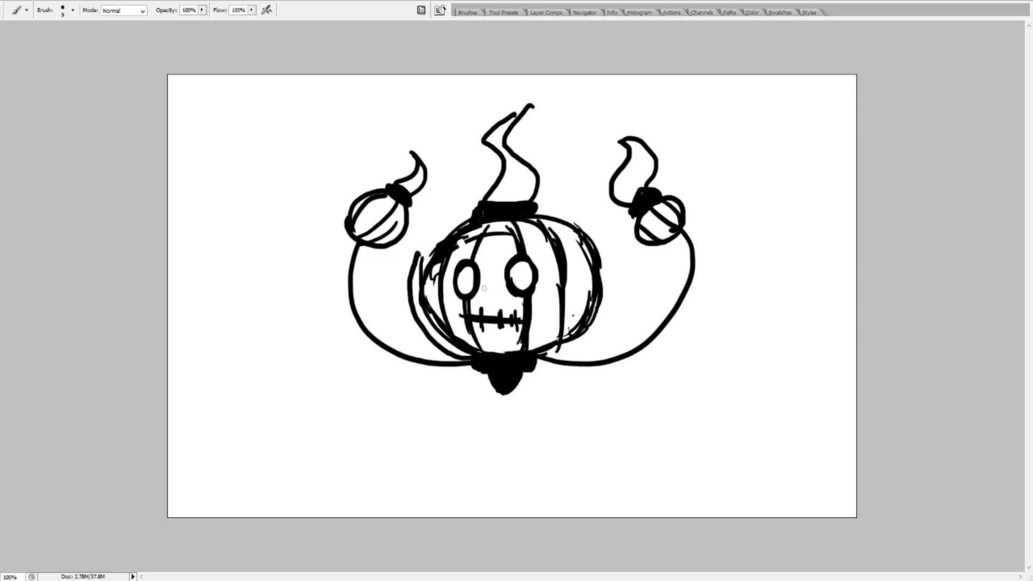
pyautogui.hotkey('ctrl', 'z')
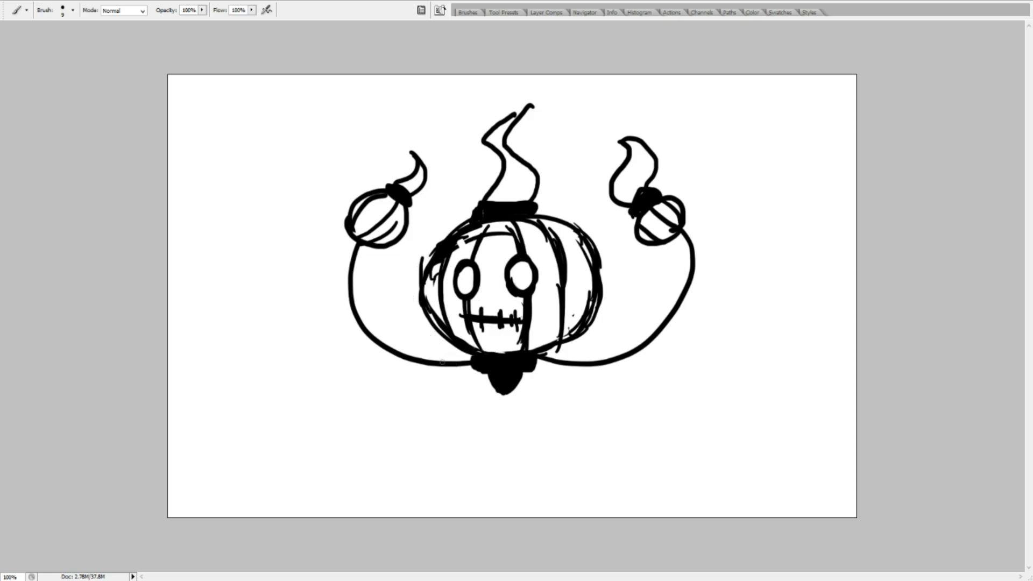
# Draw two longer outer arms sweeping from the base below the inner pair and curling upward at their ends
pyautogui.moveTo(532, 365)
pyautogui.mouseDown()
pyautogui.moveTo(583, 389)
pyautogui.moveTo(749, 279)
pyautogui.mouseUp()
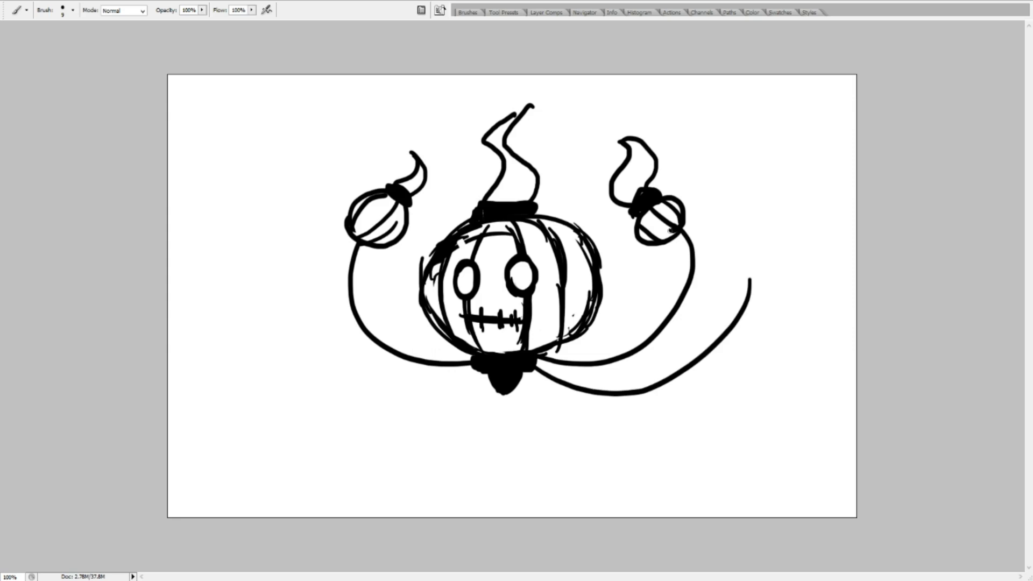
pyautogui.moveTo(477, 372); pyautogui.dragTo(214, 288)
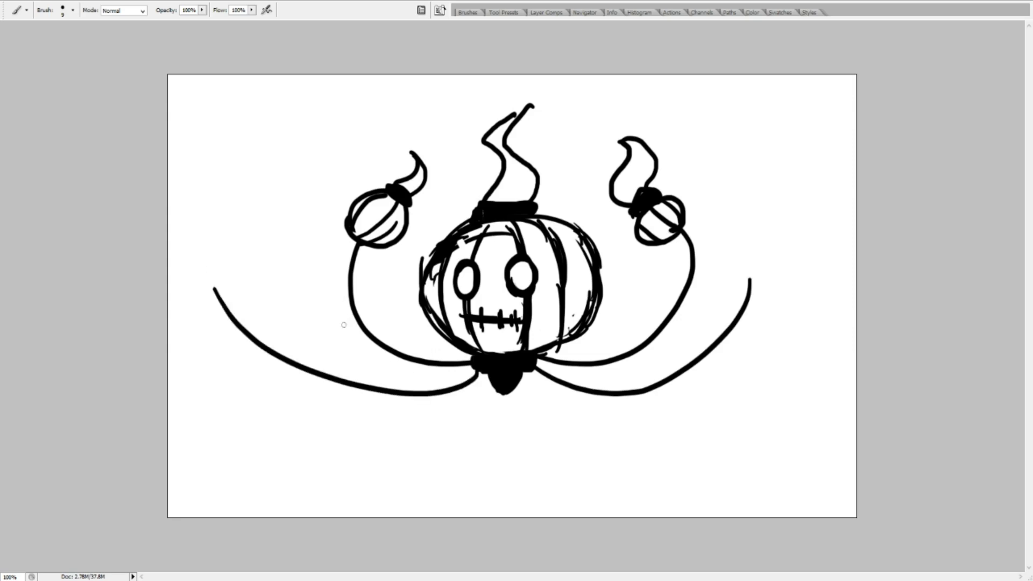
pyautogui.hotkey('ctrl', 'z')
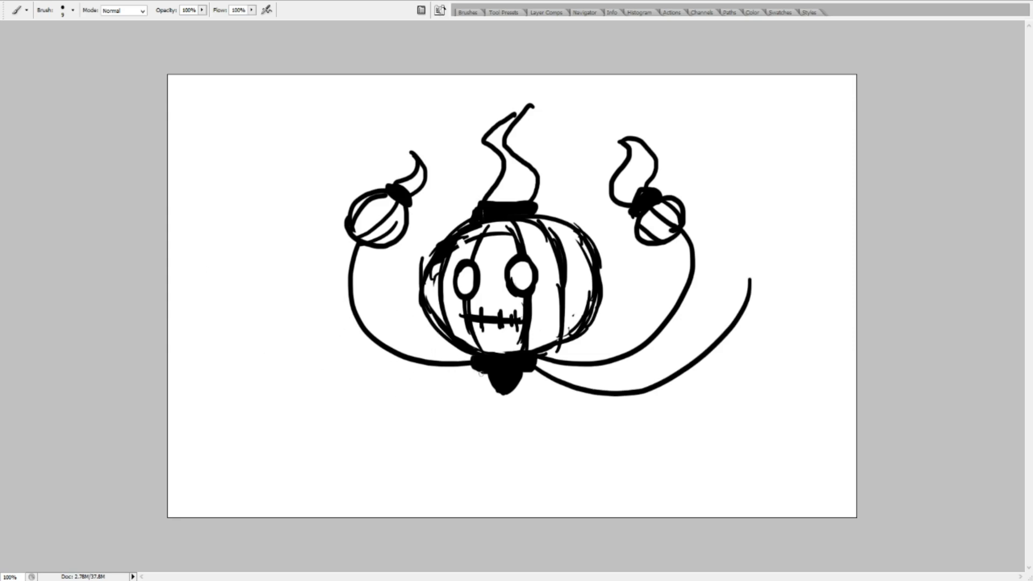
pyautogui.moveTo(481, 373); pyautogui.dragTo(332, 267)
pyautogui.hotkey('ctrl', 'z')
pyautogui.moveTo(475, 370); pyautogui.dragTo(275, 267)
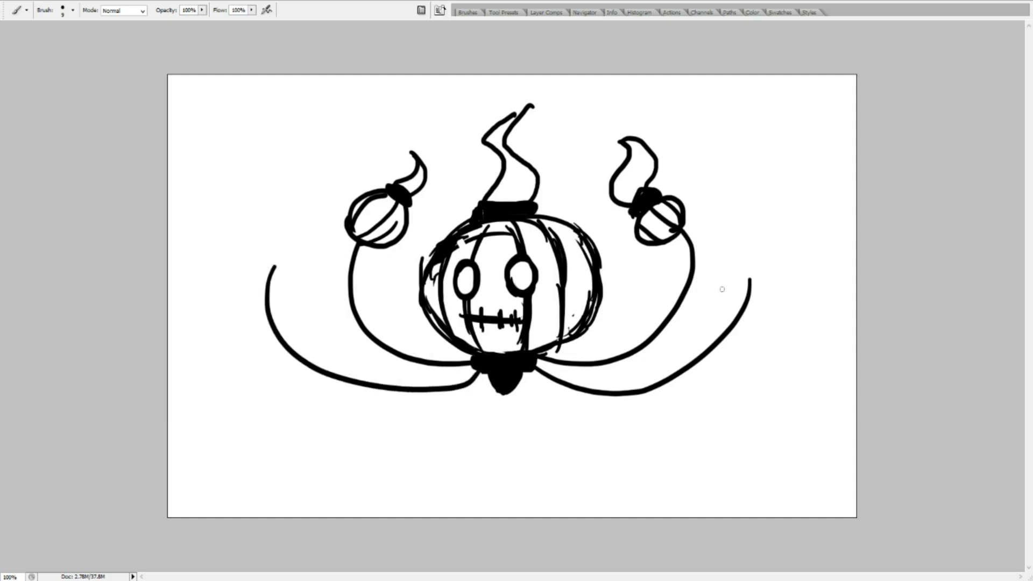
# Draw a small ribbed lantern with a black cap and narrow flame at the end of the outer right arm
pyautogui.moveTo(750, 278)
pyautogui.mouseDown()
pyautogui.moveTo(763, 260)
pyautogui.moveTo(744, 290)
pyautogui.moveTo(774, 247)
pyautogui.moveTo(750, 280)
pyautogui.moveTo(763, 298)
pyautogui.moveTo(760, 282)
pyautogui.moveTo(745, 288)
pyautogui.moveTo(750, 246)
pyautogui.moveTo(743, 290)
pyautogui.moveTo(736, 252)
pyautogui.moveTo(755, 284)
pyautogui.moveTo(754, 248)
pyautogui.moveTo(760, 286)
pyautogui.mouseUp()
pyautogui.hotkey('ctrl', 'z')
pyautogui.moveTo(752, 236)
pyautogui.mouseDown()
pyautogui.moveTo(750, 245)
pyautogui.moveTo(770, 238)
pyautogui.moveTo(746, 222)
pyautogui.moveTo(766, 176)
pyautogui.moveTo(782, 210)
pyautogui.moveTo(775, 176)
pyautogui.mouseUp()
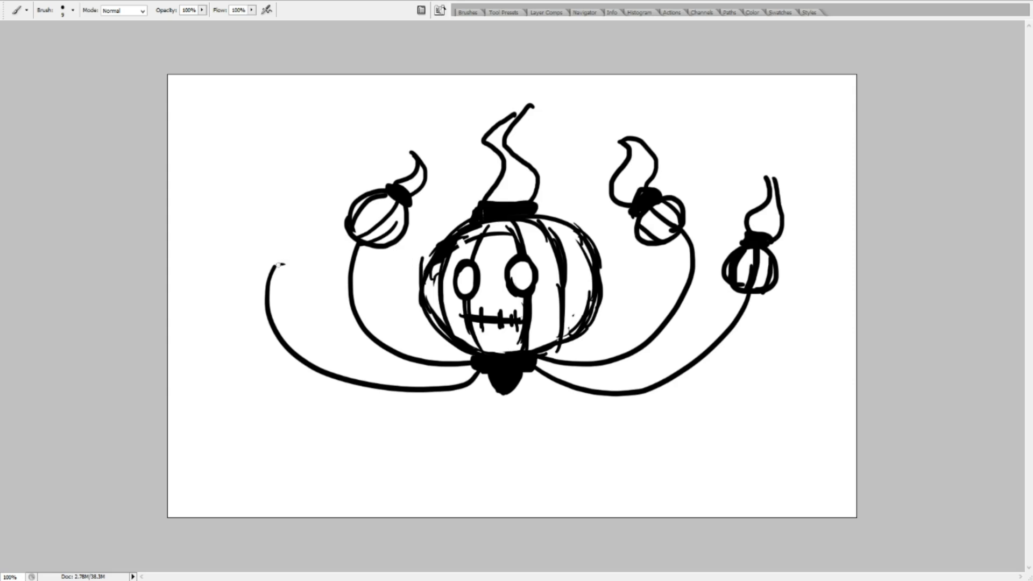
# Draw a ribbed lantern with a black cap and tall wavy flame at the end of the outer left arm
pyautogui.moveTo(272, 264); pyautogui.dragTo(291, 263)
pyautogui.moveTo(280, 216)
pyautogui.mouseDown()
pyautogui.moveTo(272, 264)
pyautogui.moveTo(288, 266)
pyautogui.moveTo(298, 206)
pyautogui.moveTo(274, 210)
pyautogui.moveTo(300, 206)
pyautogui.moveTo(290, 204)
pyautogui.mouseUp()
pyautogui.moveTo(269, 203)
pyautogui.mouseDown()
pyautogui.moveTo(290, 123)
pyautogui.moveTo(314, 156)
pyautogui.moveTo(290, 122)
pyautogui.mouseUp()
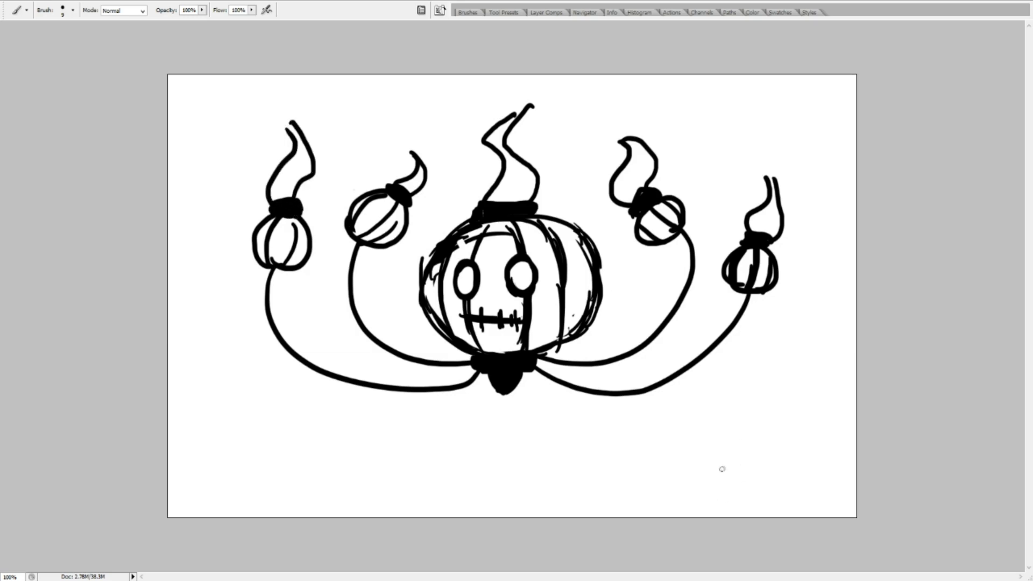